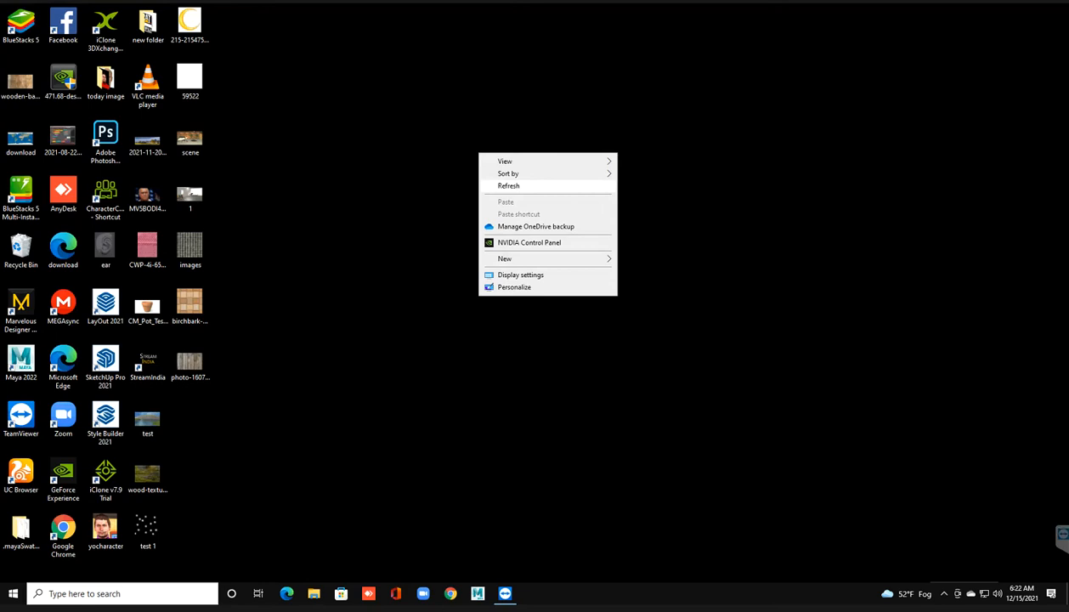
left_click(508, 186)
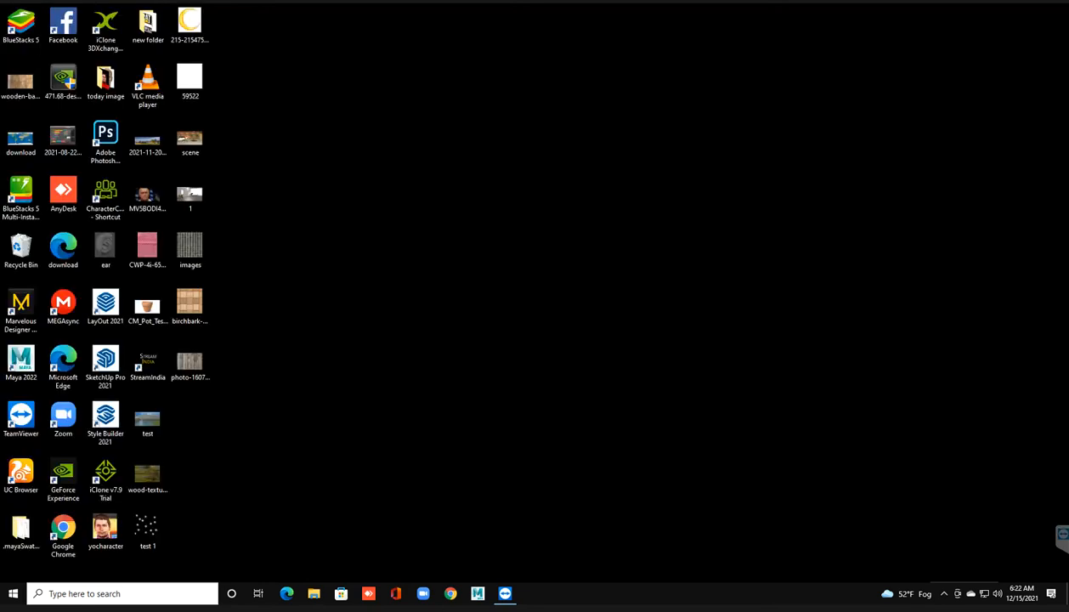
right_click(443, 132)
left_click(473, 164)
right_click(489, 165)
left_click(515, 197)
right_click(496, 121)
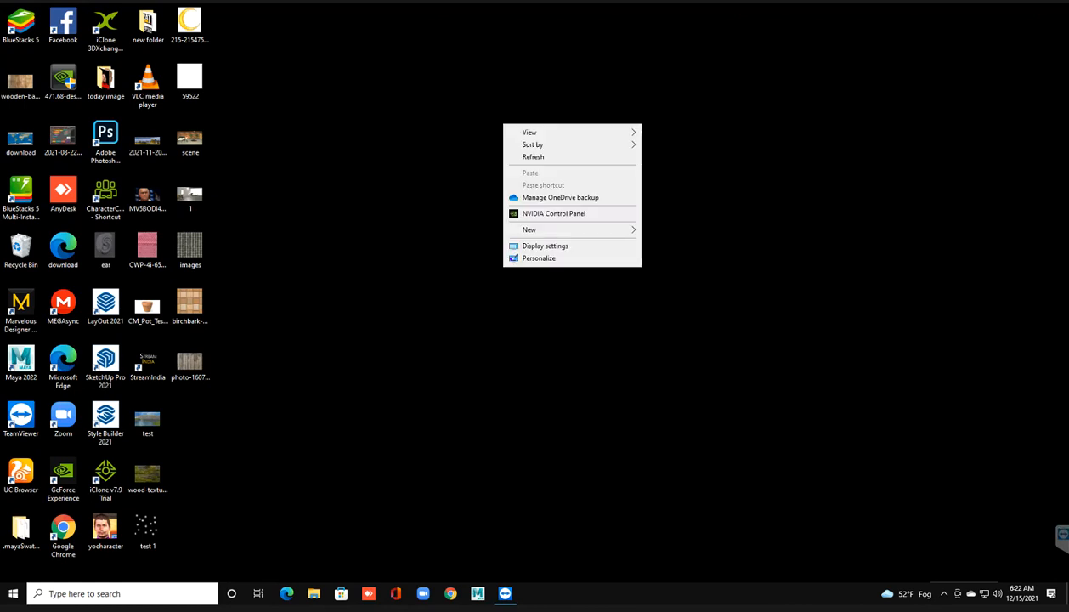
left_click(514, 152)
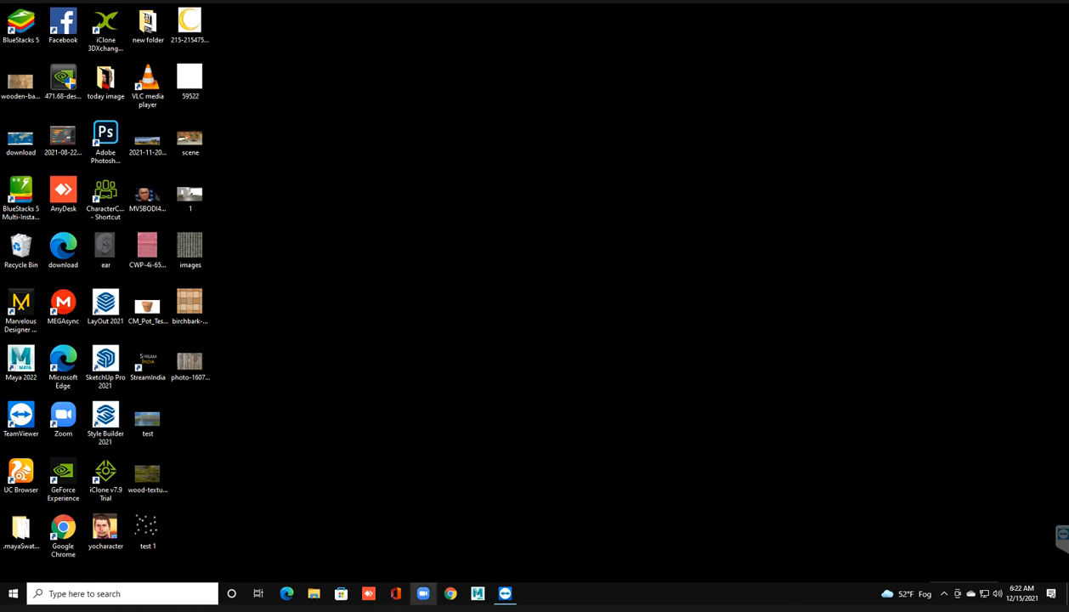
right_click(458, 141)
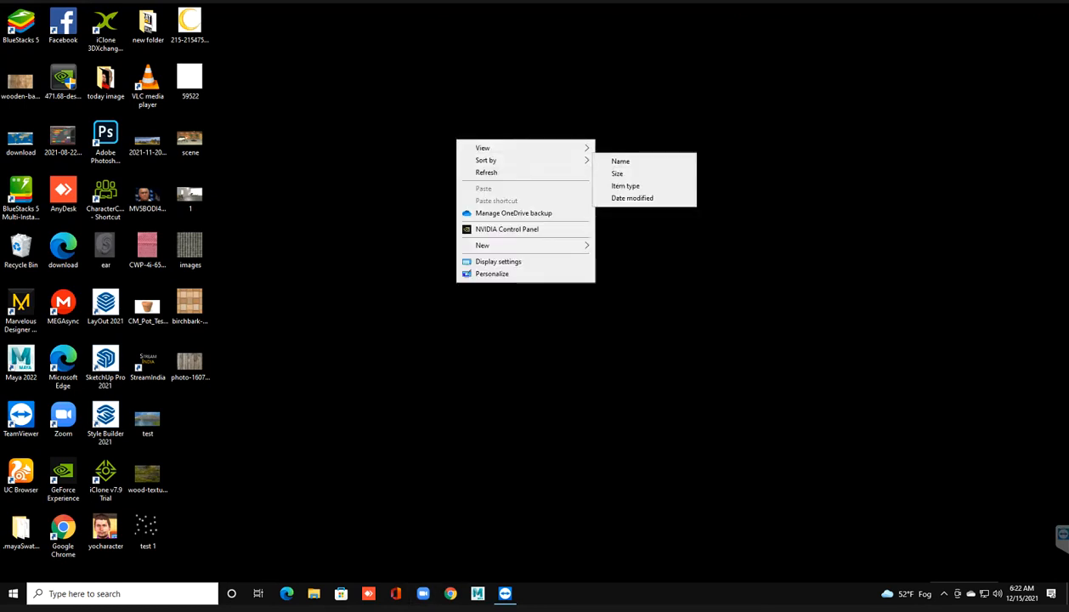
left_click(497, 173)
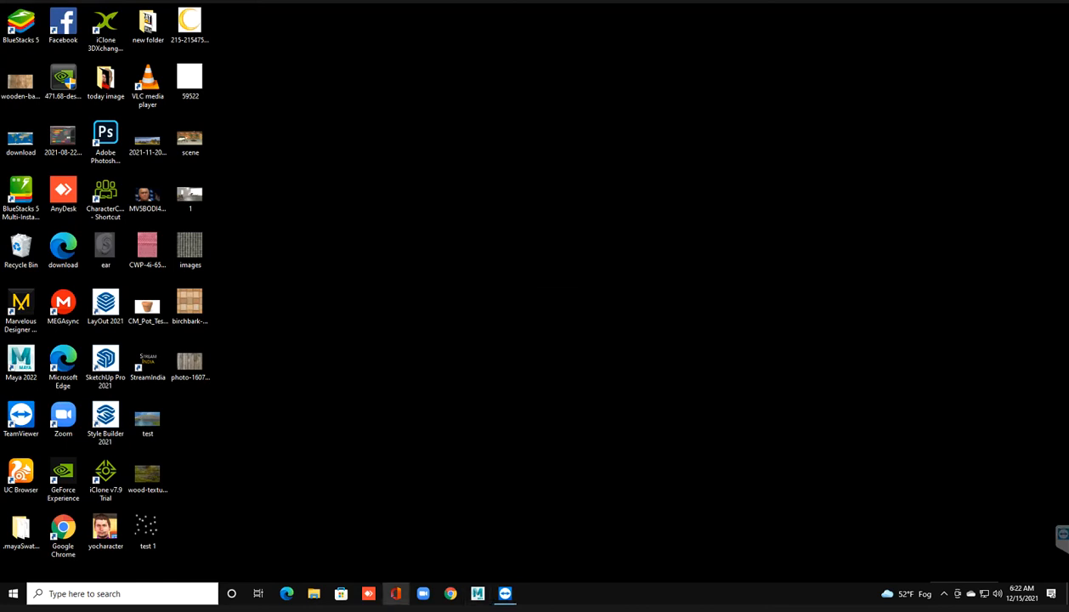
right_click(451, 160)
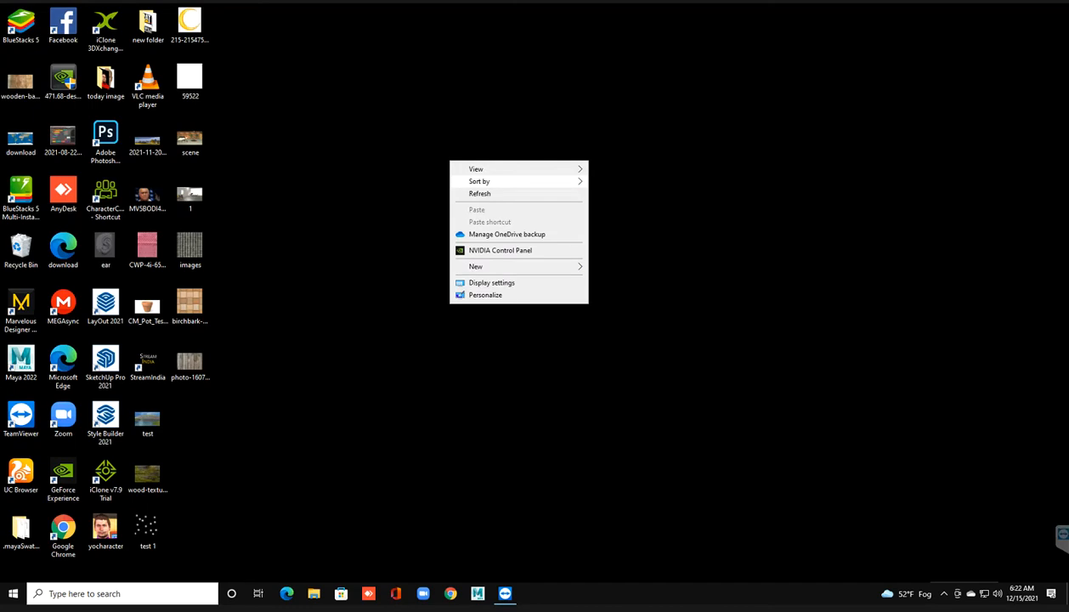
left_click(490, 193)
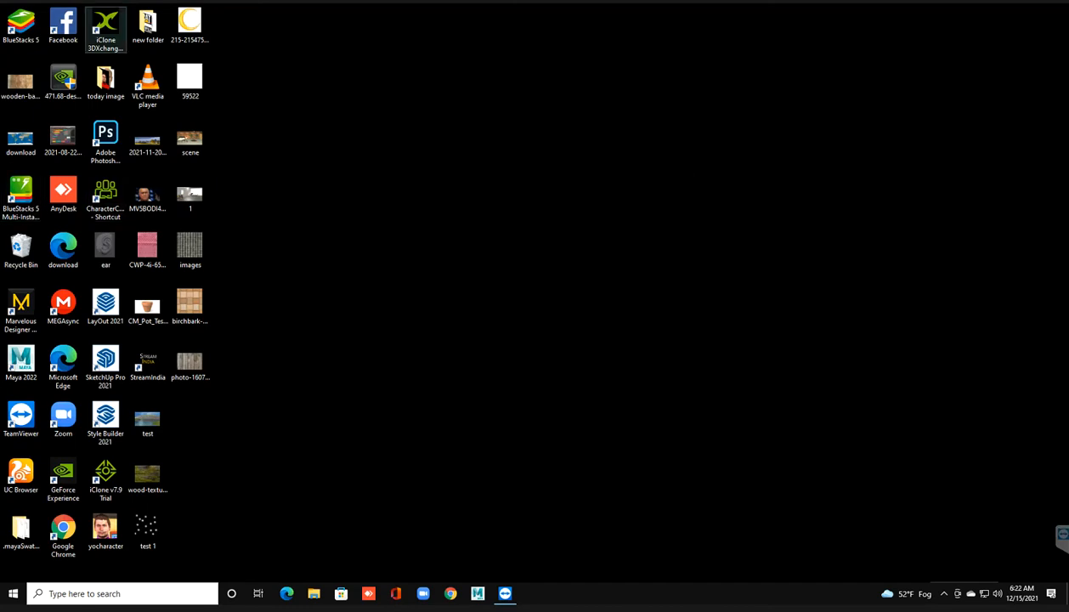
right_click(416, 172)
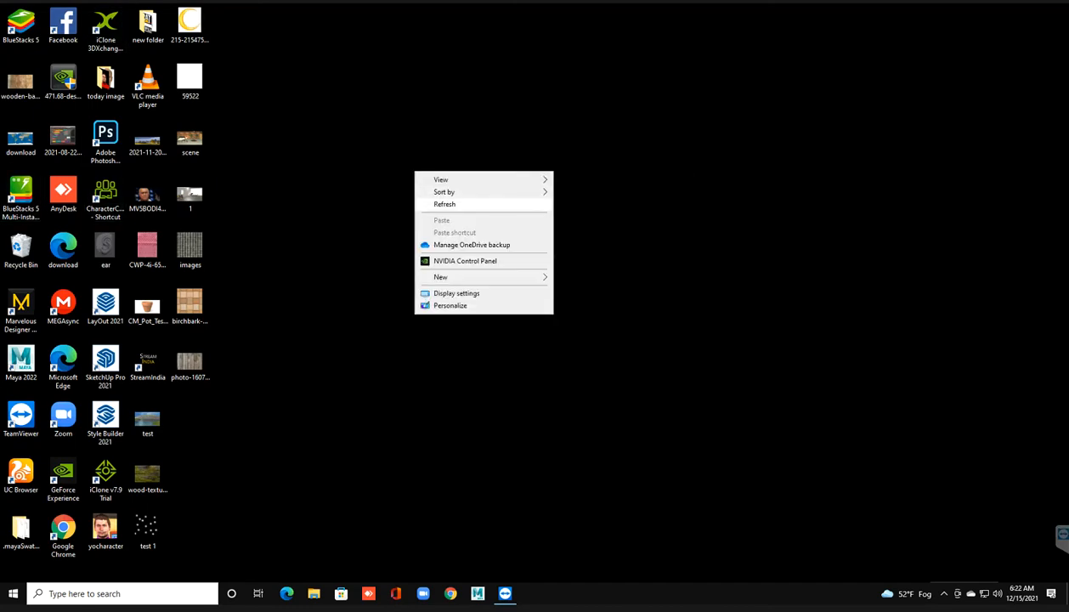
left_click(444, 204)
right_click(408, 115)
left_click(445, 146)
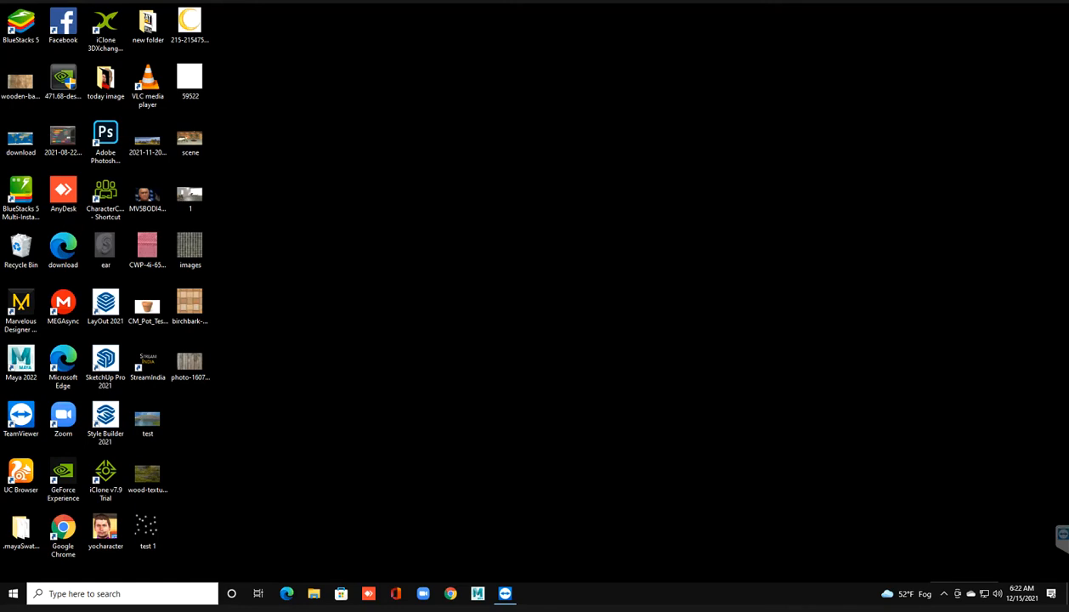
Step: Launch iClone 7 without restoring the unsaved project data and decline the sign-up offer
left_click(106, 480)
right_click(591, 32)
left_click(620, 65)
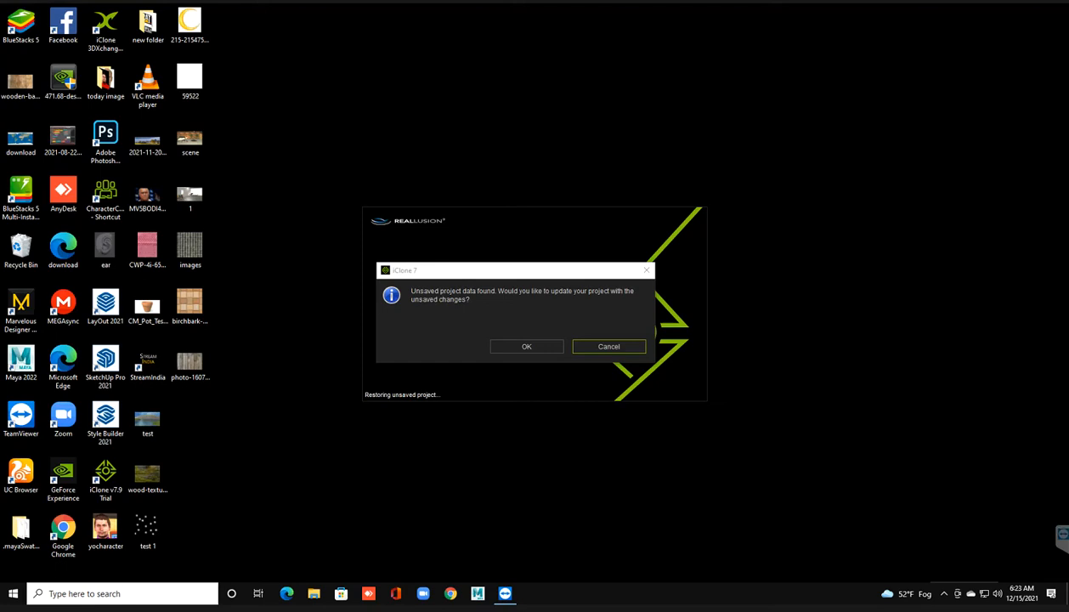
mouse_move(538, 275)
left_mouse_down()
mouse_move(602, 291)
mouse_move(529, 278)
mouse_move(550, 284)
left_mouse_up()
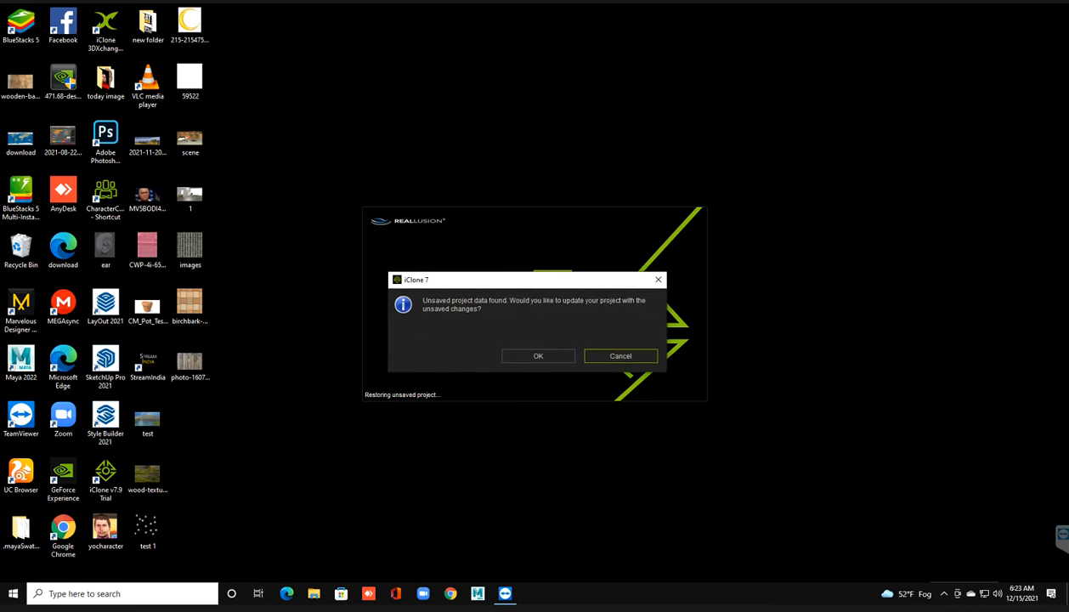
left_click(621, 355)
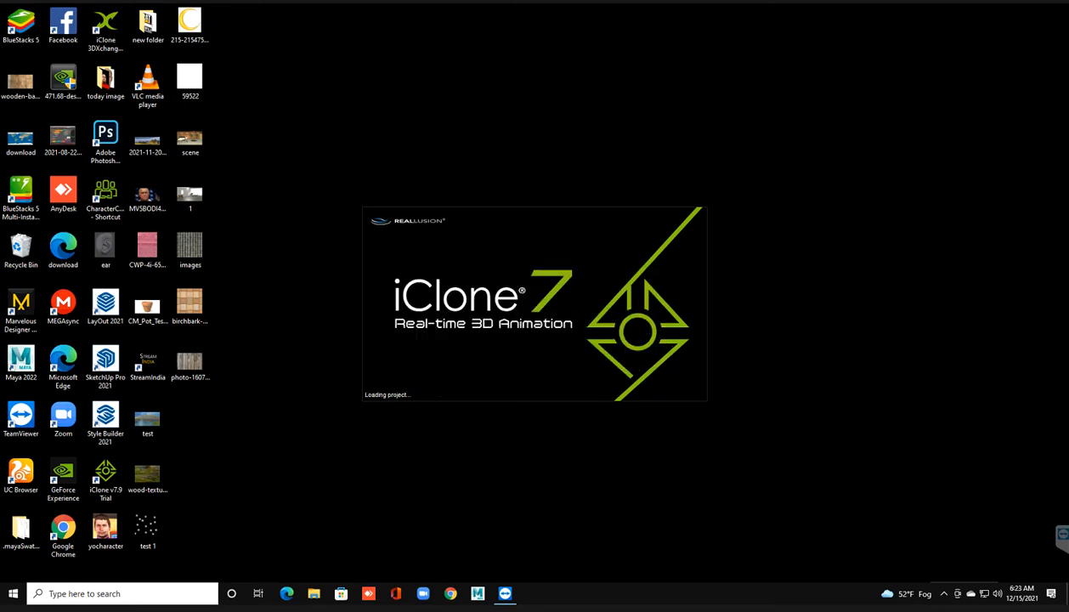
right_click(570, 73)
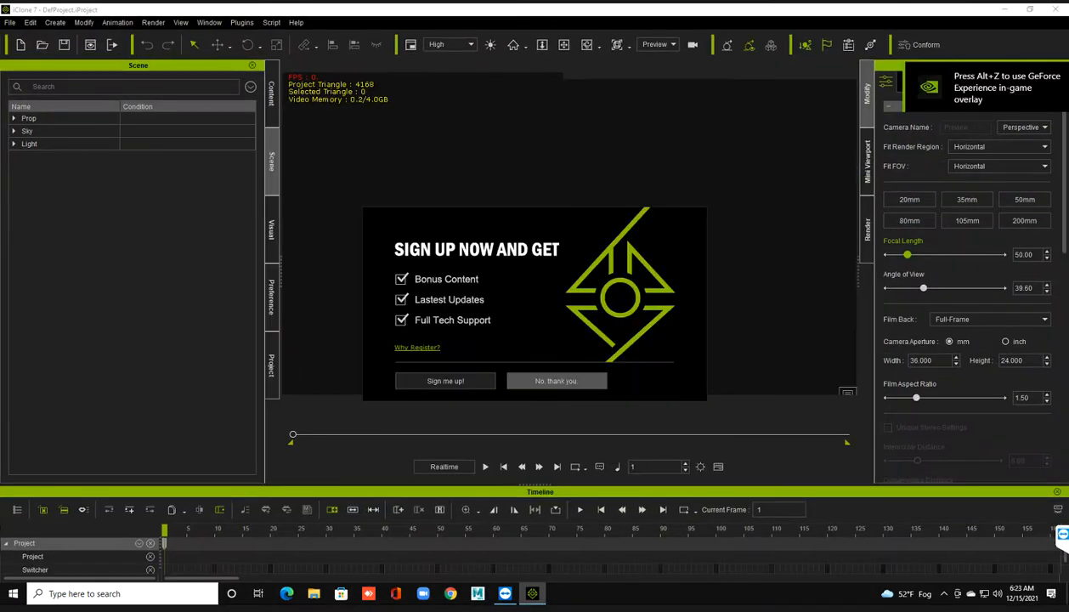
left_click(548, 374)
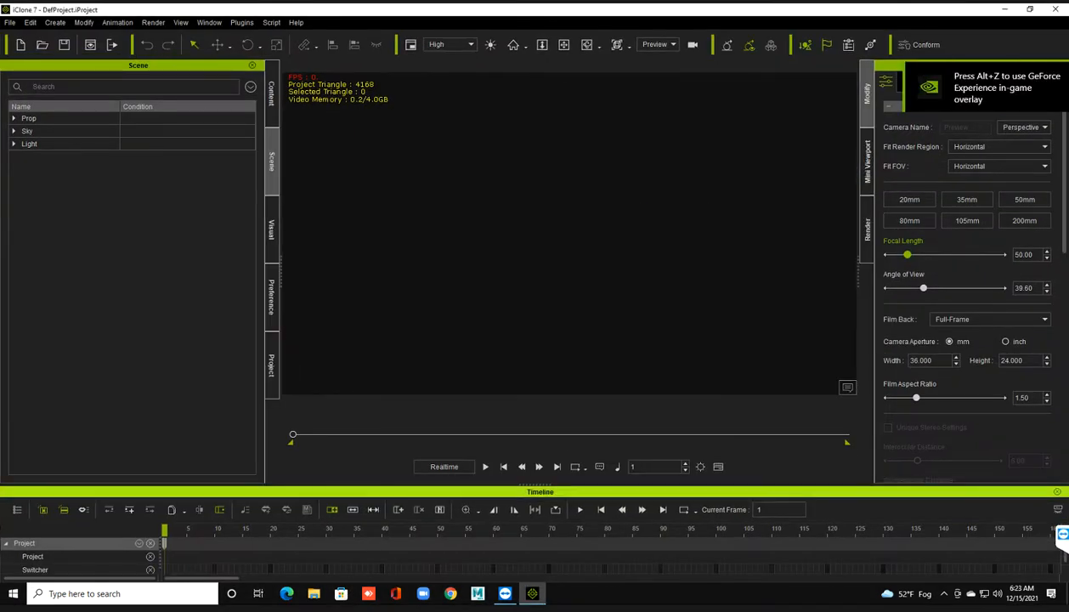
Step: Close the Timeline and try to open the jungle project file from the iclone project folder
left_click(1057, 491)
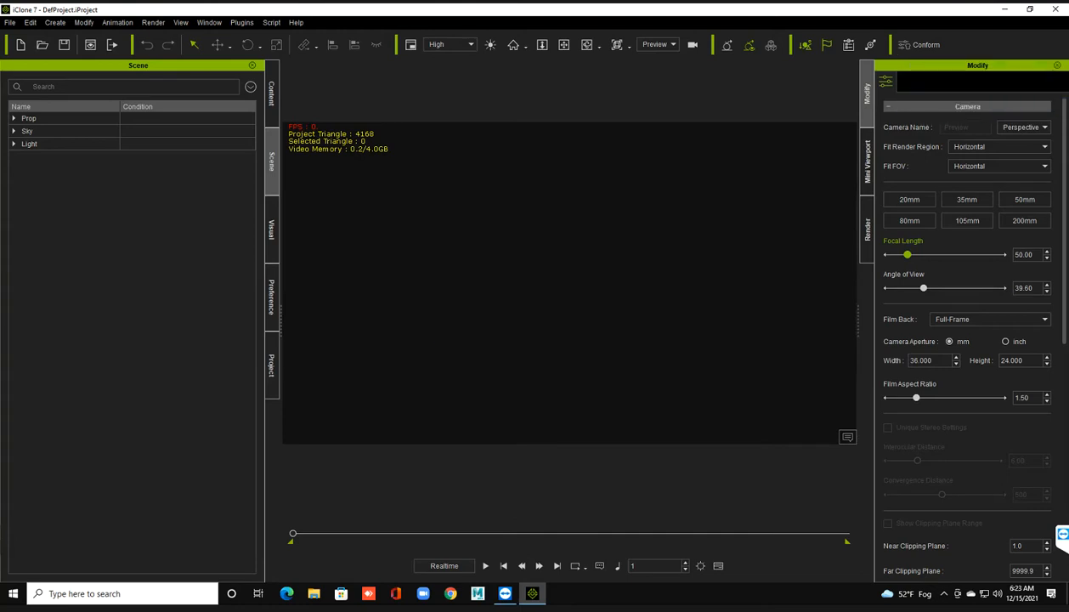
left_click(272, 94)
left_click(9, 22)
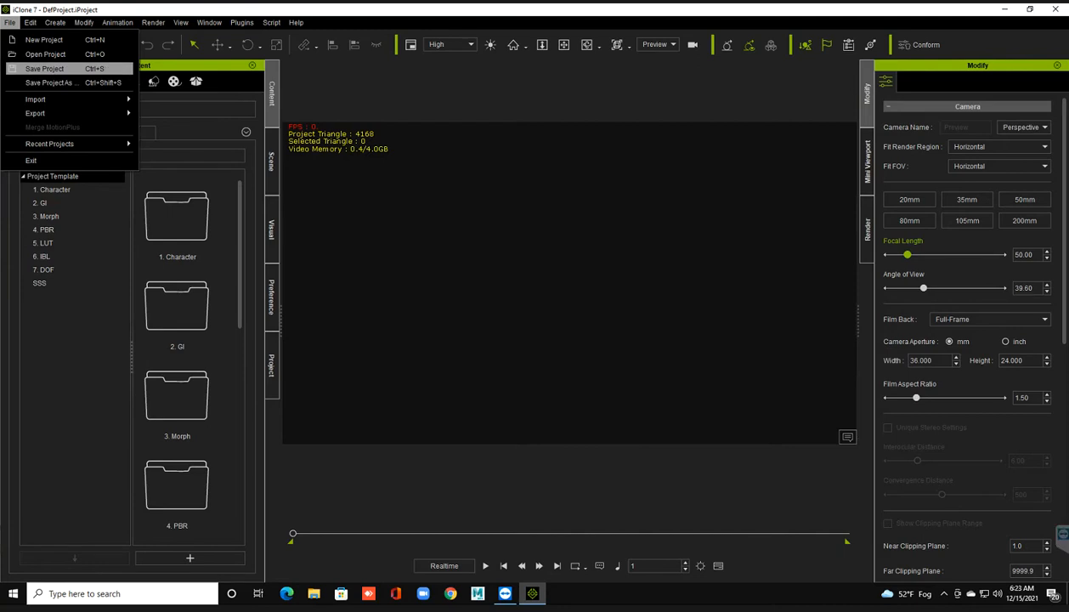
left_click(46, 55)
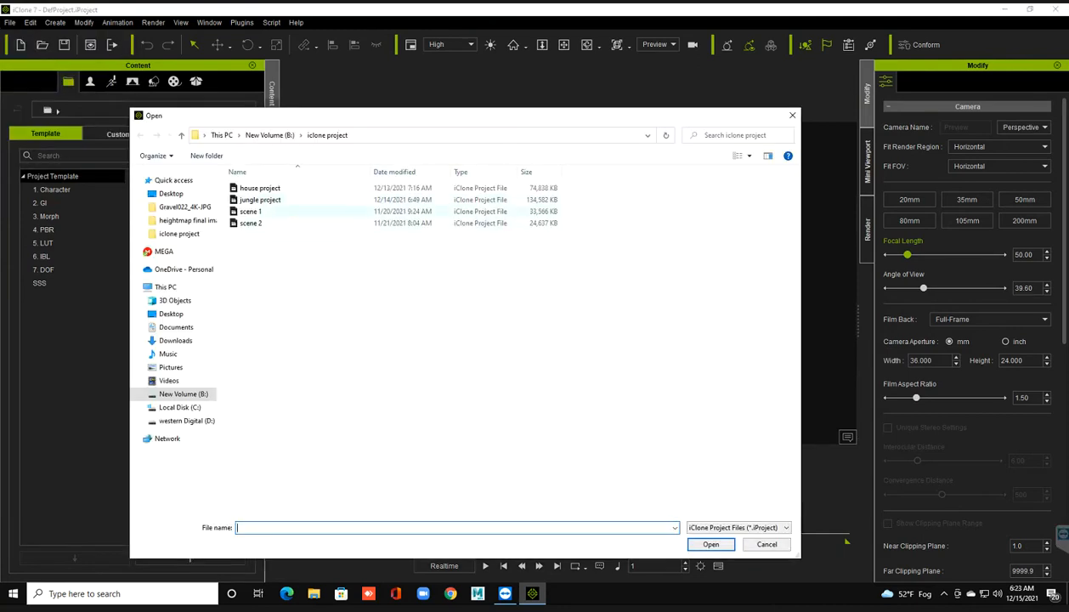
double_click(259, 200)
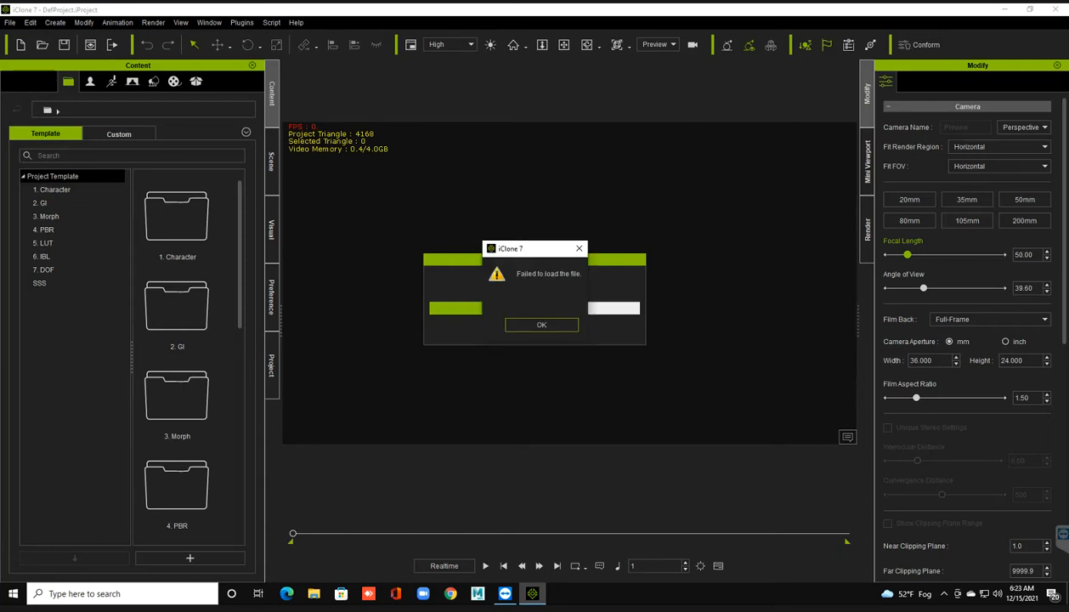
left_click(541, 325)
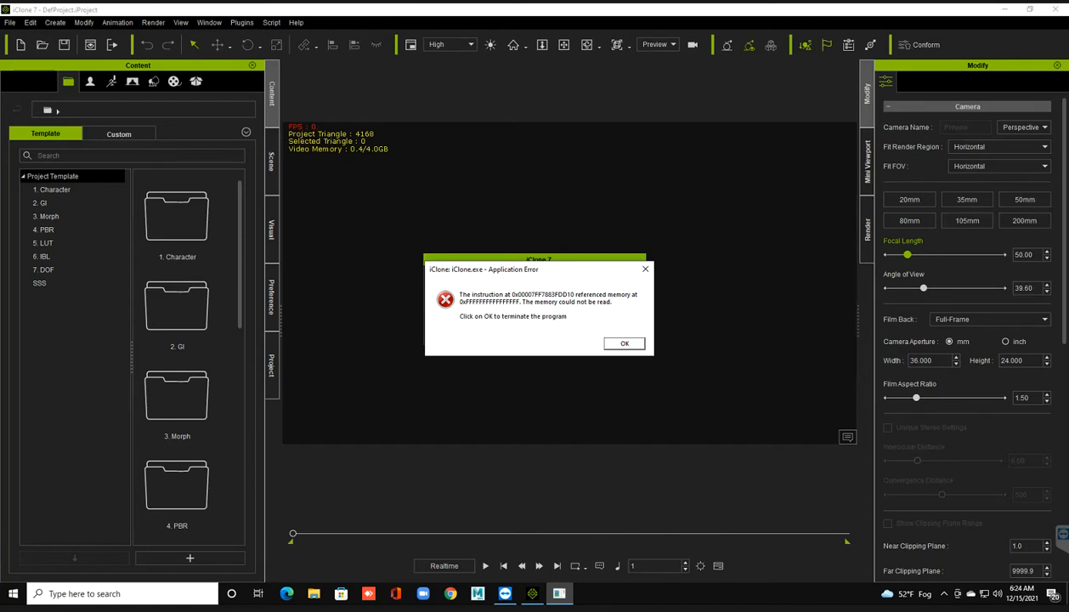
key("Return")
right_click(480, 224)
left_click(506, 256)
right_click(440, 191)
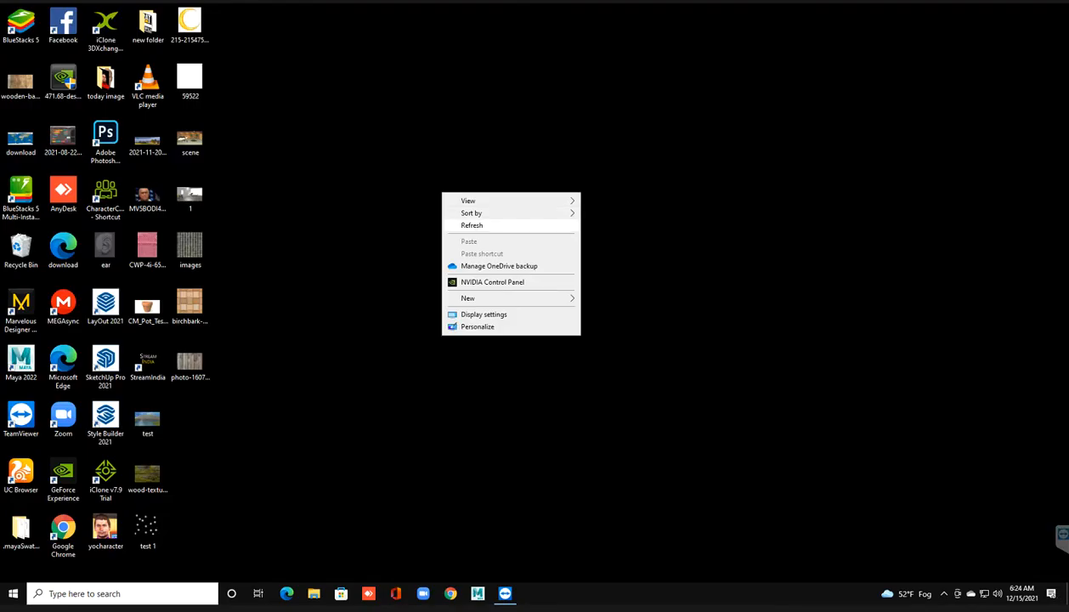
left_click(472, 225)
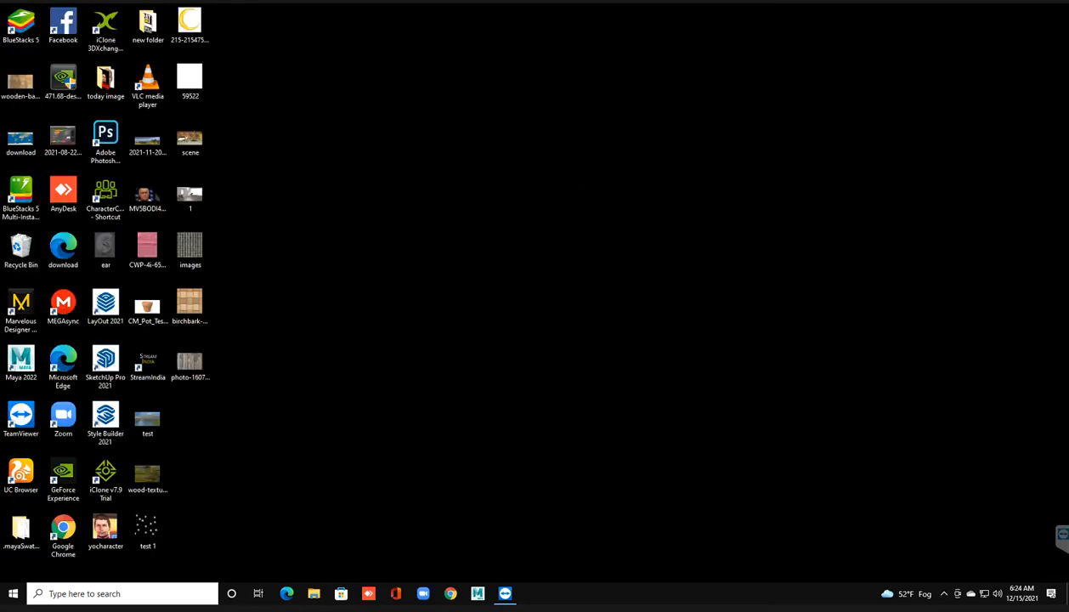
right_click(424, 190)
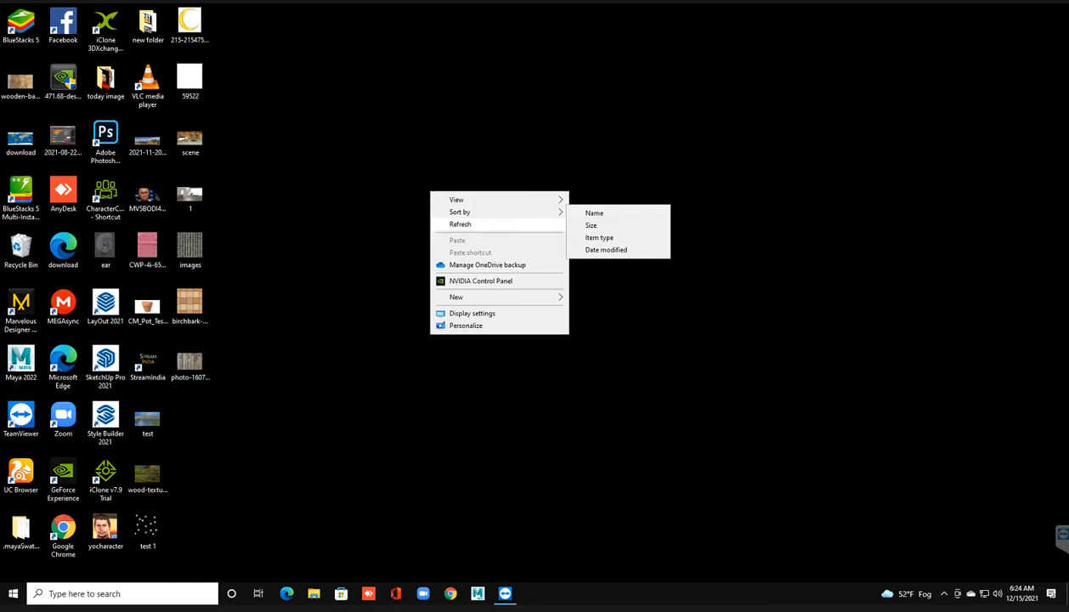
left_click(463, 223)
right_click(442, 173)
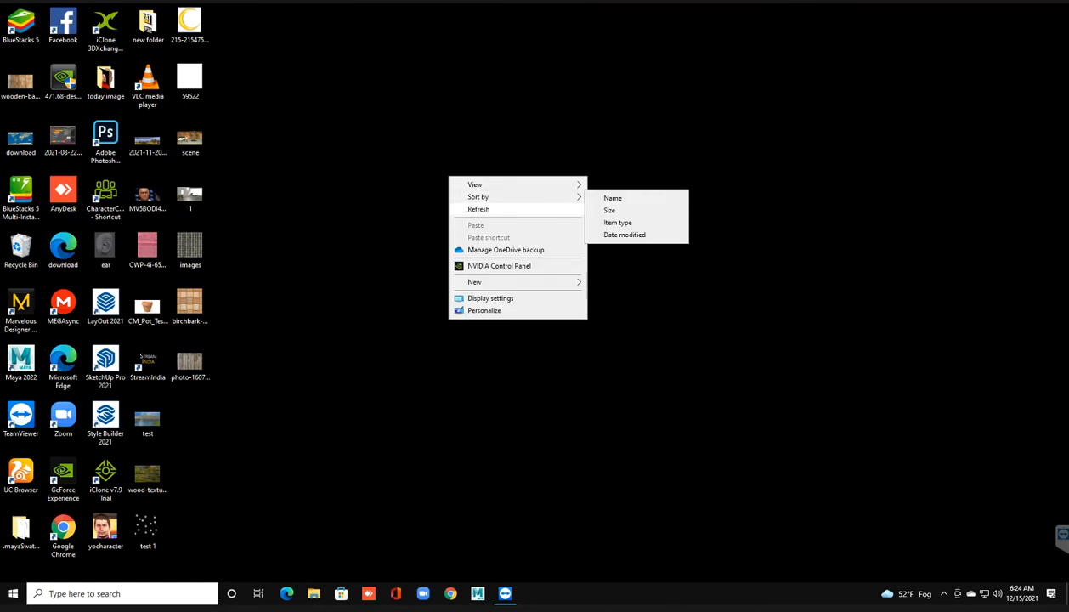
left_click(476, 207)
right_click(435, 163)
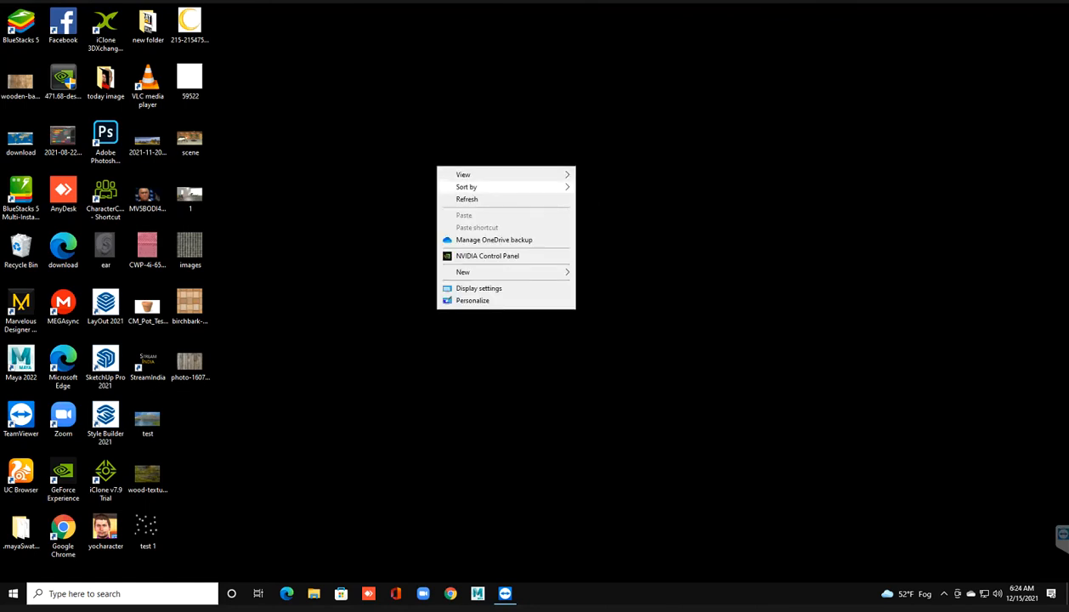
left_click(470, 193)
right_click(447, 101)
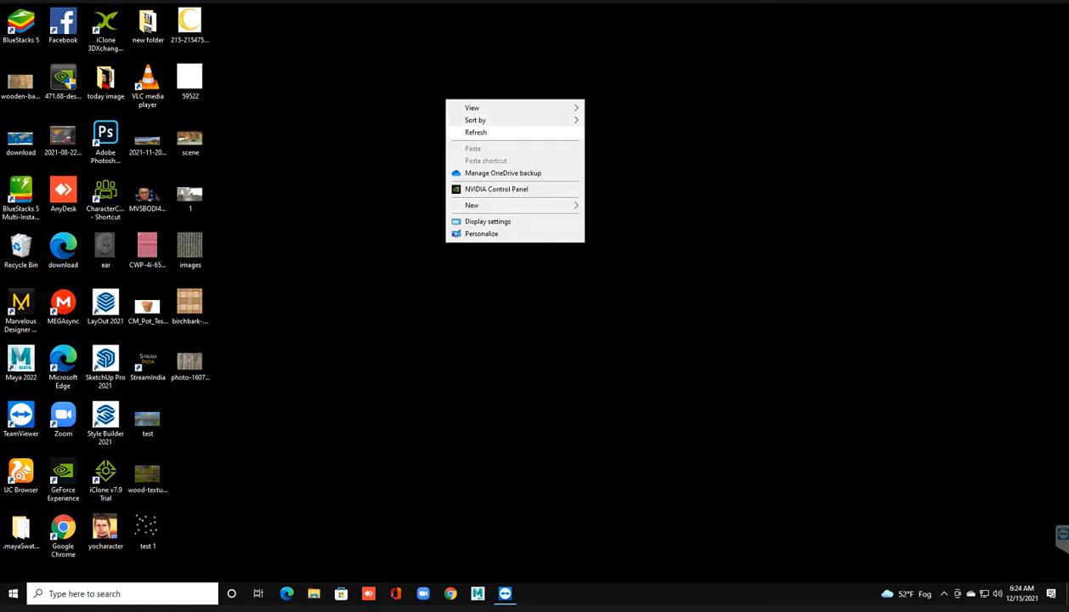
left_click(476, 131)
right_click(464, 122)
left_click(494, 154)
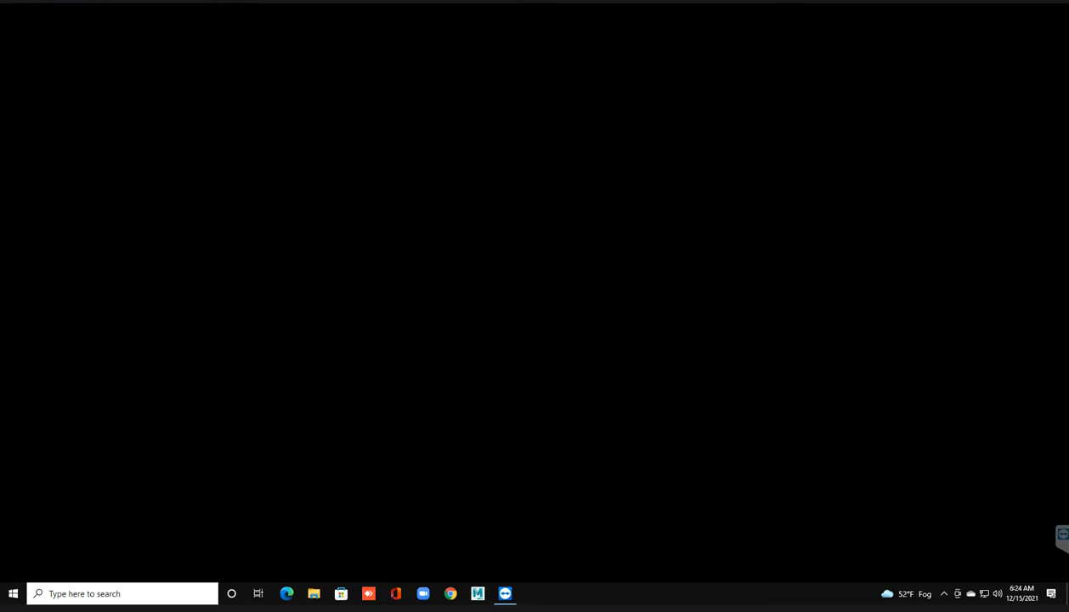
Step: Restart iClone 7, discarding the unsaved project data and skipping the registration offer
double_click(106, 471)
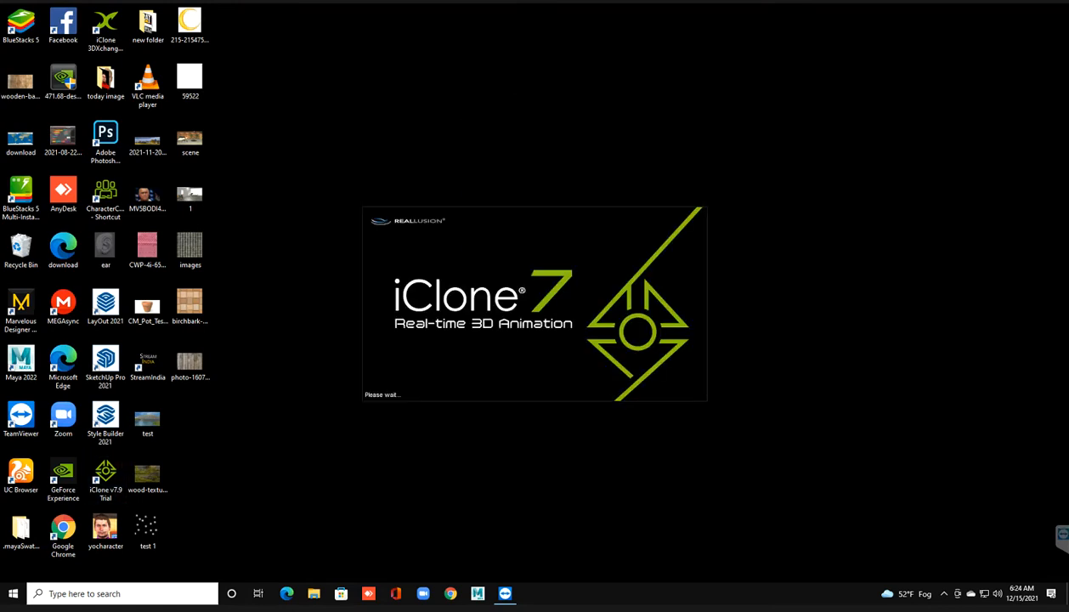
right_click(446, 186)
left_click(493, 218)
right_click(477, 39)
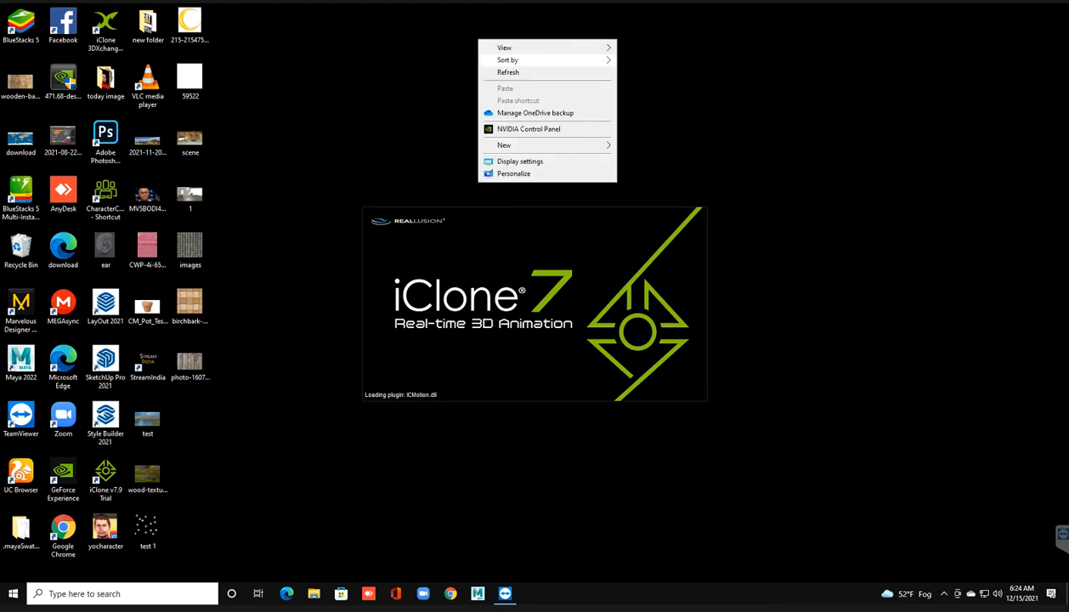
left_click(515, 71)
right_click(487, 55)
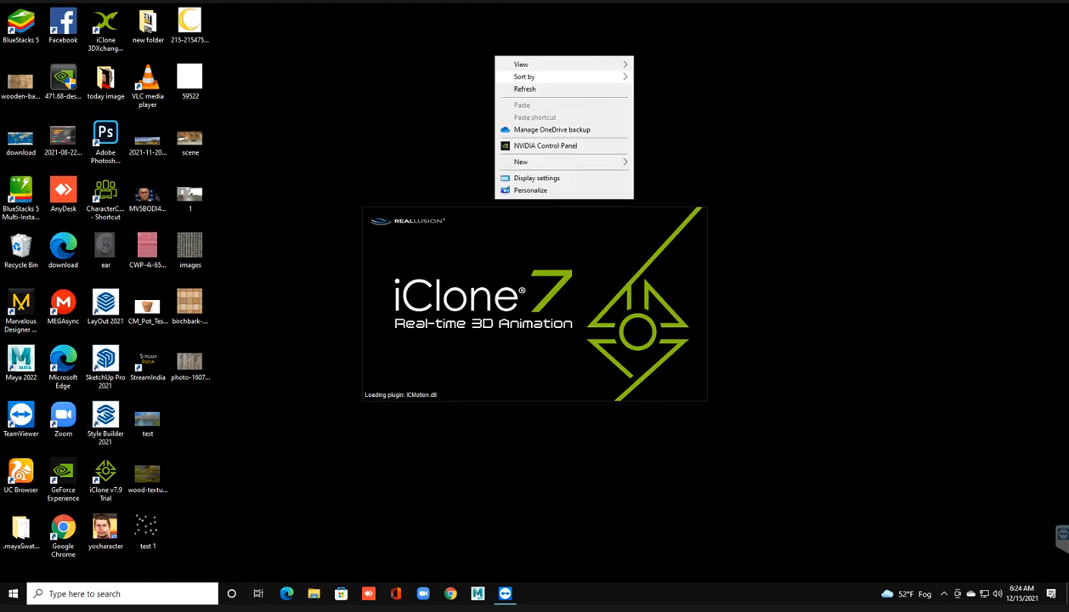
left_click(516, 87)
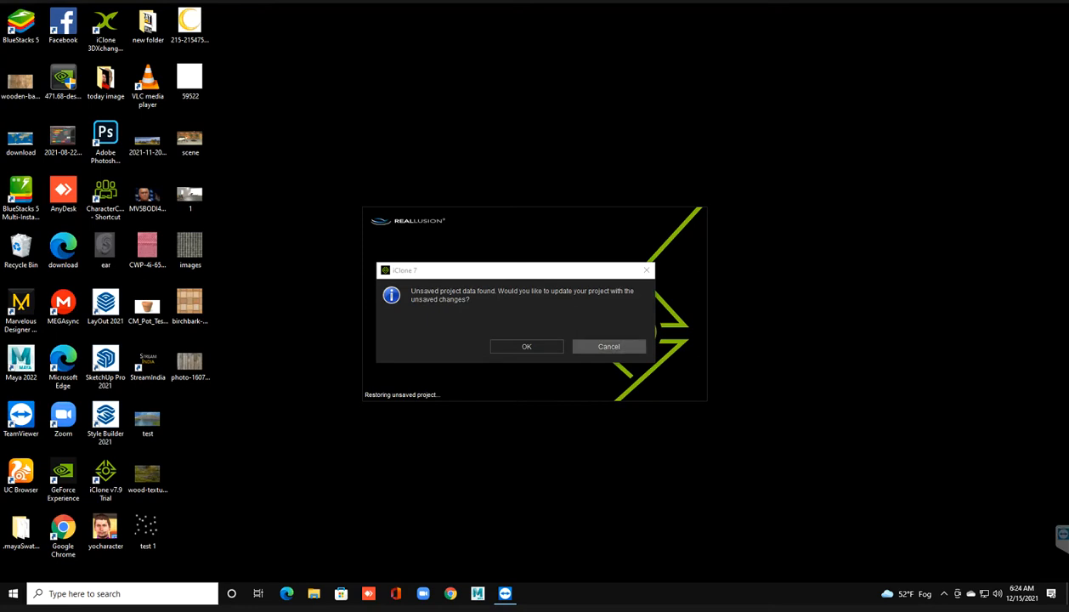
left_click(609, 347)
right_click(440, 79)
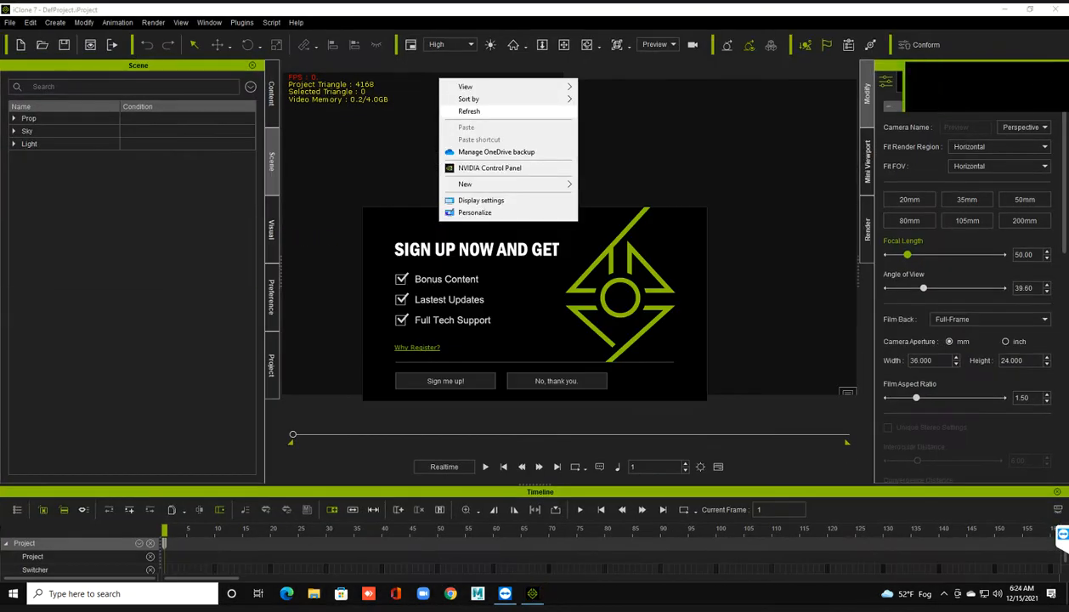
left_click(469, 112)
left_click(557, 381)
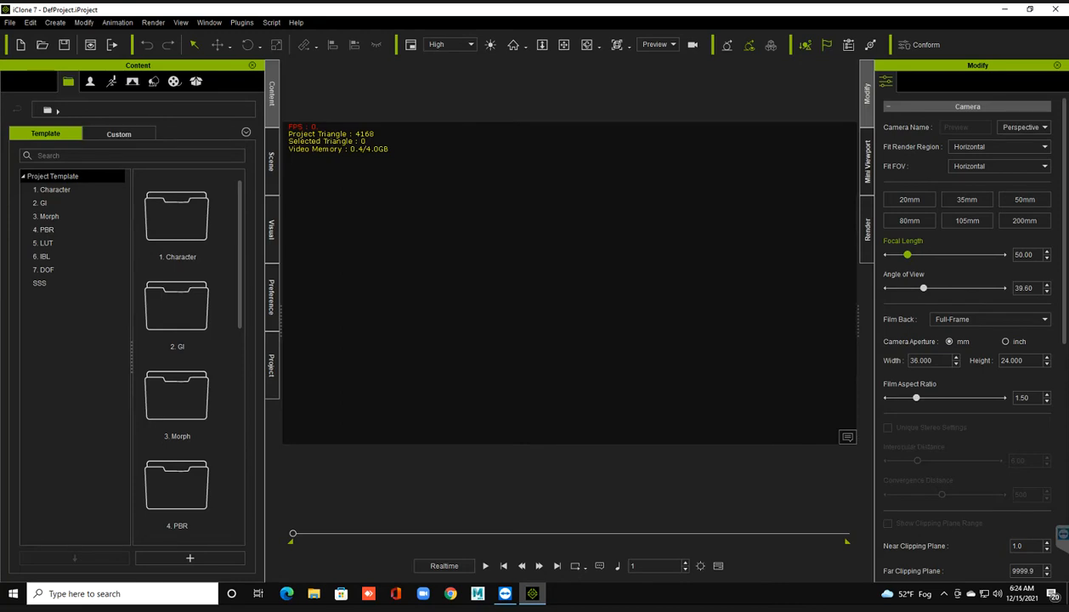
Step: Load project 2 from the custom project content into the empty viewport
left_click(119, 134)
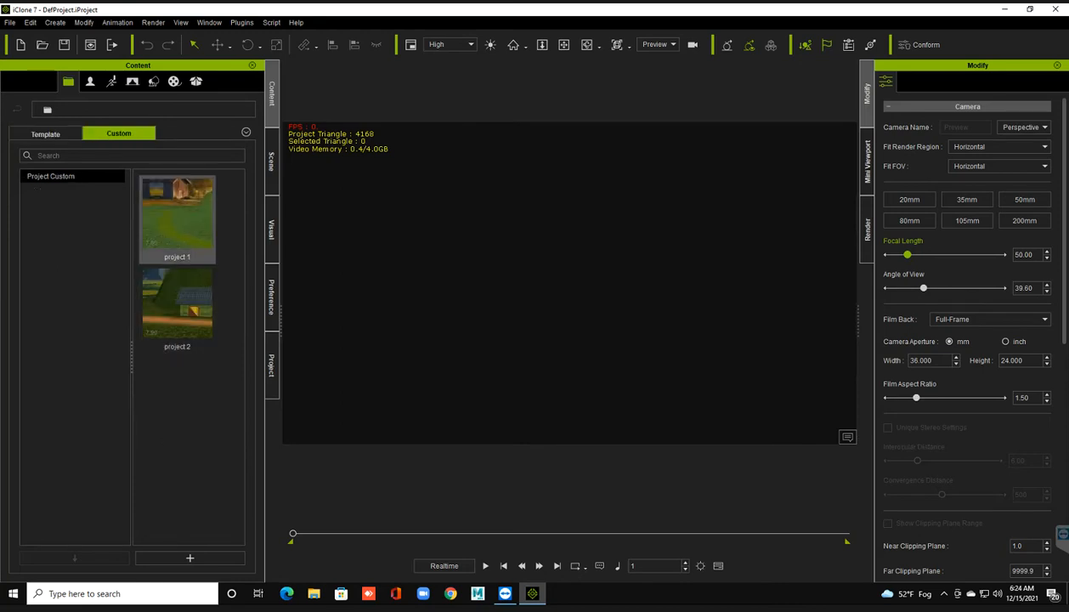
mouse_move(175, 223)
mouse_move(162, 302)
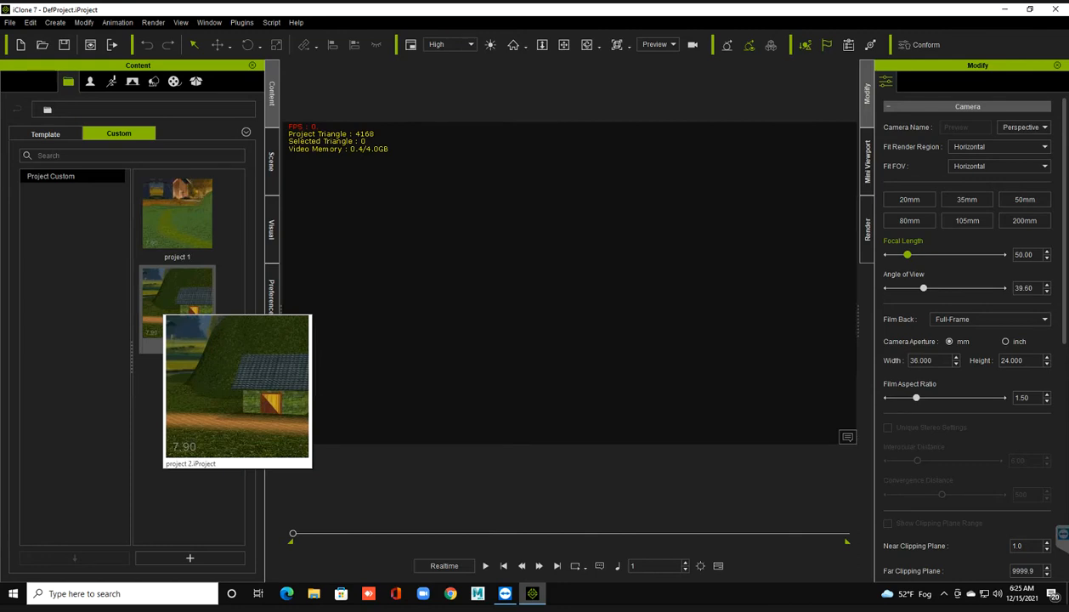
left_click_drag(170, 301, 326, 315)
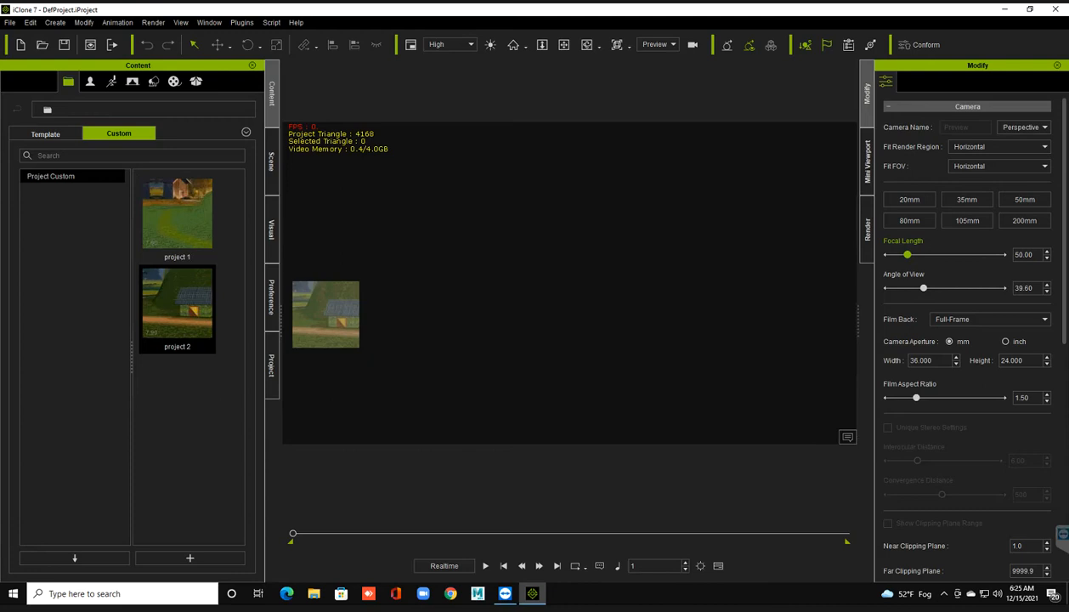
Step: Add the Butte terrain from the Height Map_Large set templates to the scene
left_click_drag(326, 315, 322, 310)
left_click(45, 134)
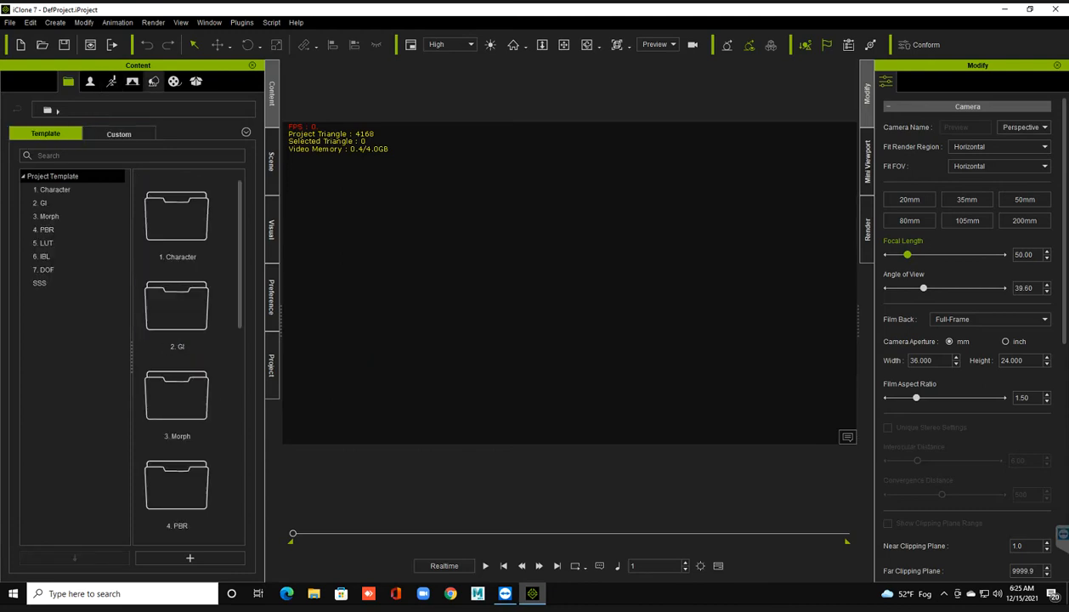
left_click(153, 81)
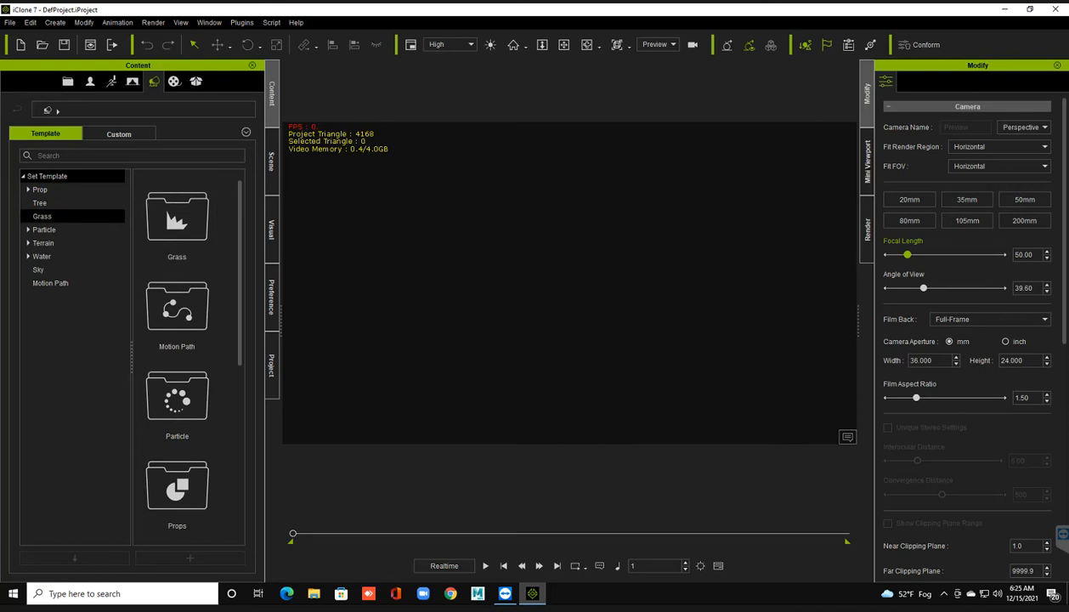
left_click(42, 243)
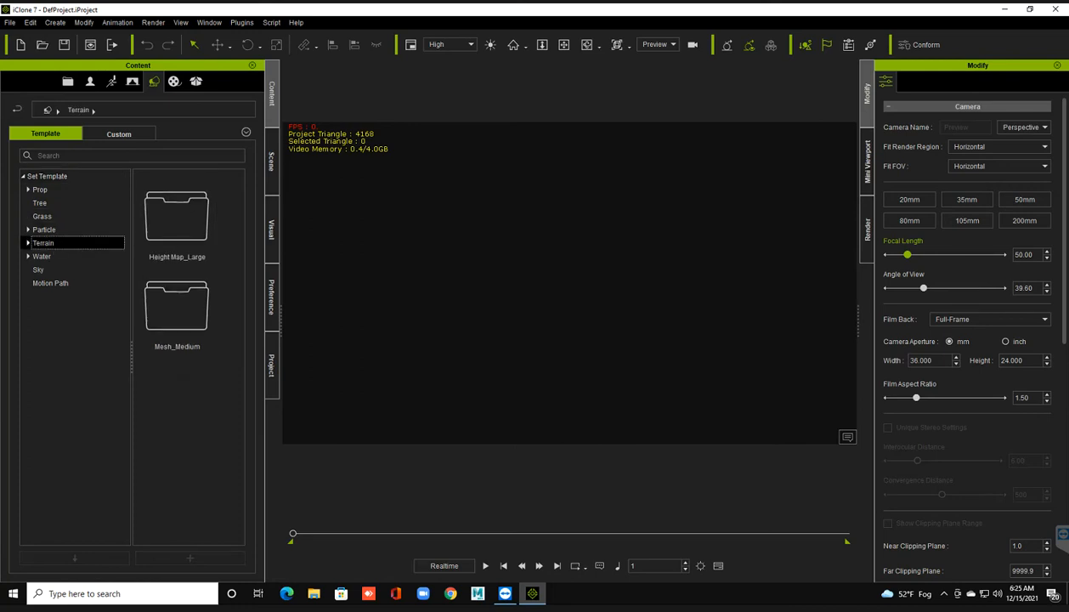
left_click(66, 257)
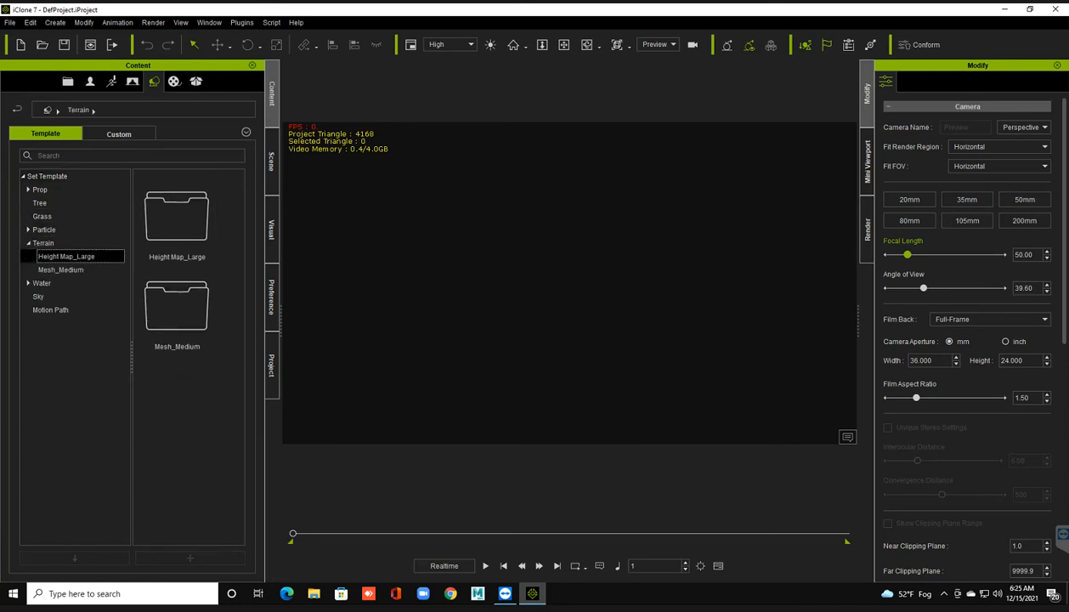
left_click(177, 301)
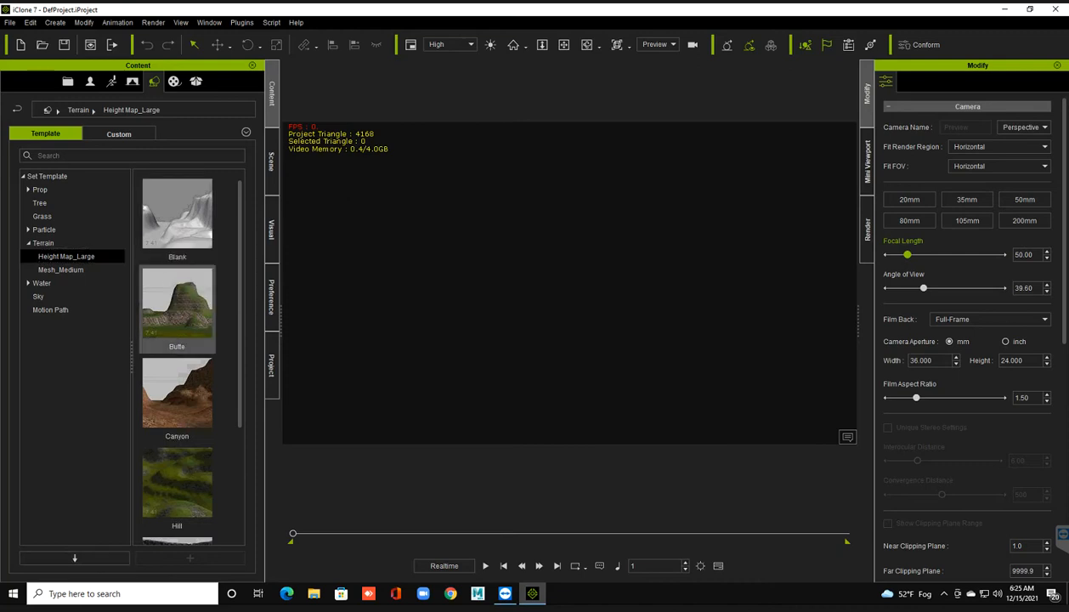
left_click_drag(177, 302, 527, 281)
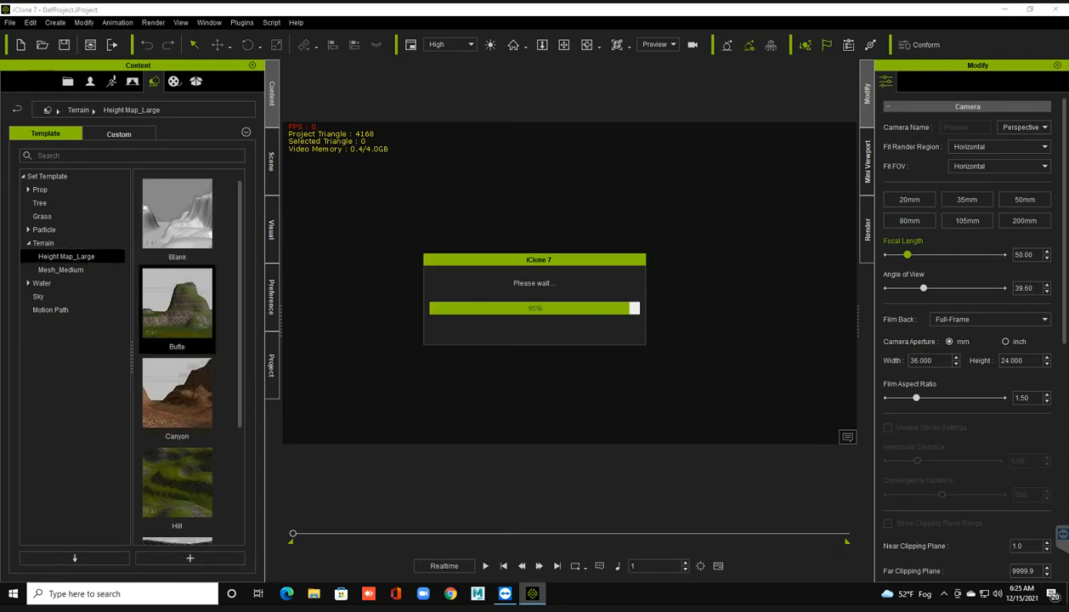
middle_click_drag(570, 280, 472, 360)
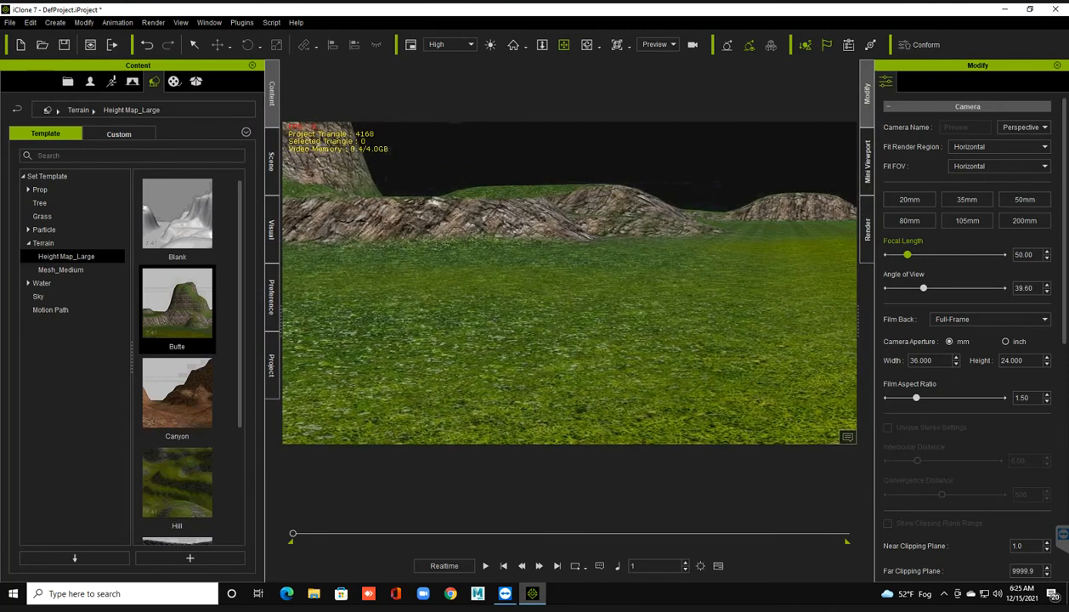
Step: Select the Butte terrain in the scene and replace its mask with the tmpHMapMask image from the heightmap final images folder
left_click(271, 161)
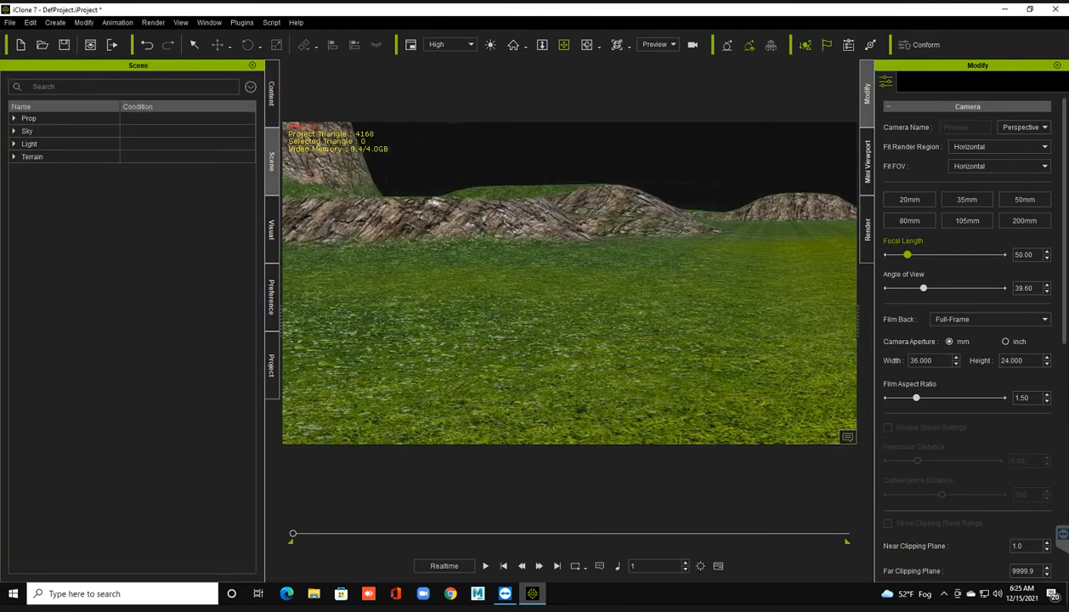
double_click(32, 156)
left_click(52, 170)
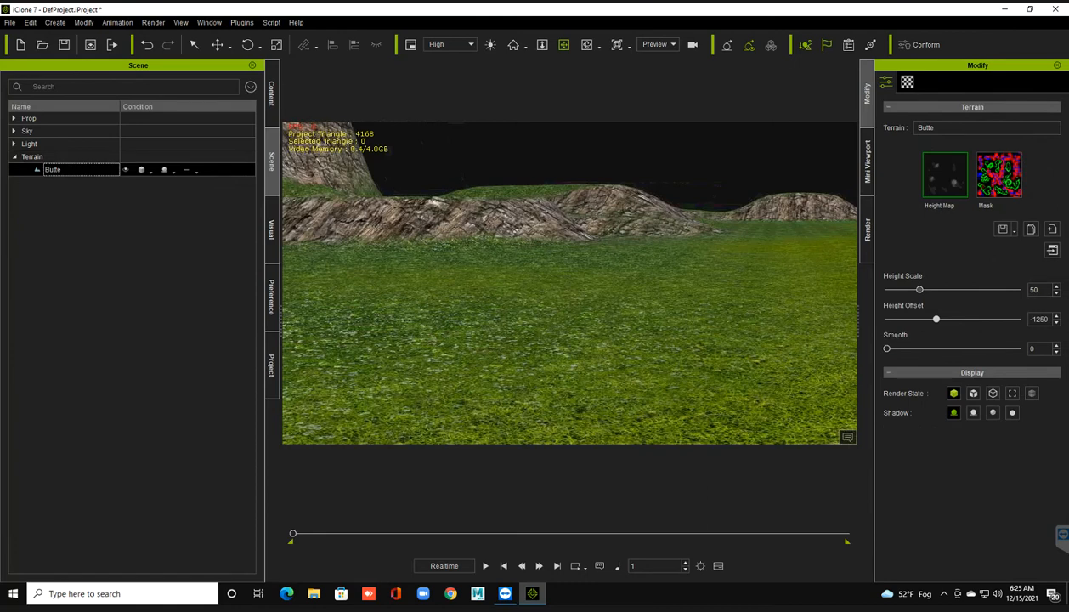
scroll(569, 283, "down", 2)
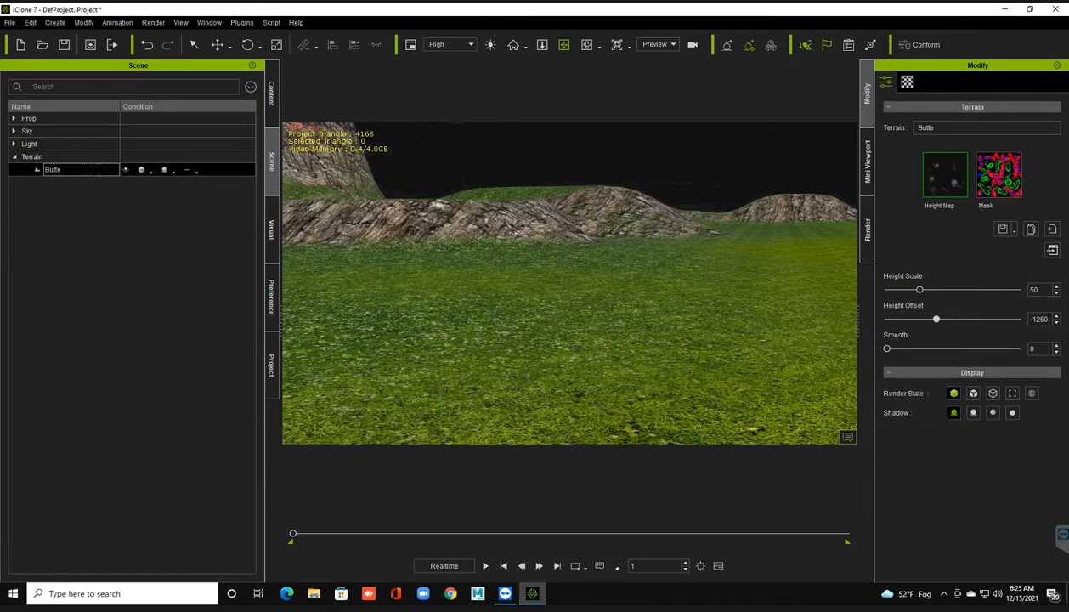
scroll(569, 283, "down", 1)
left_click(1000, 174)
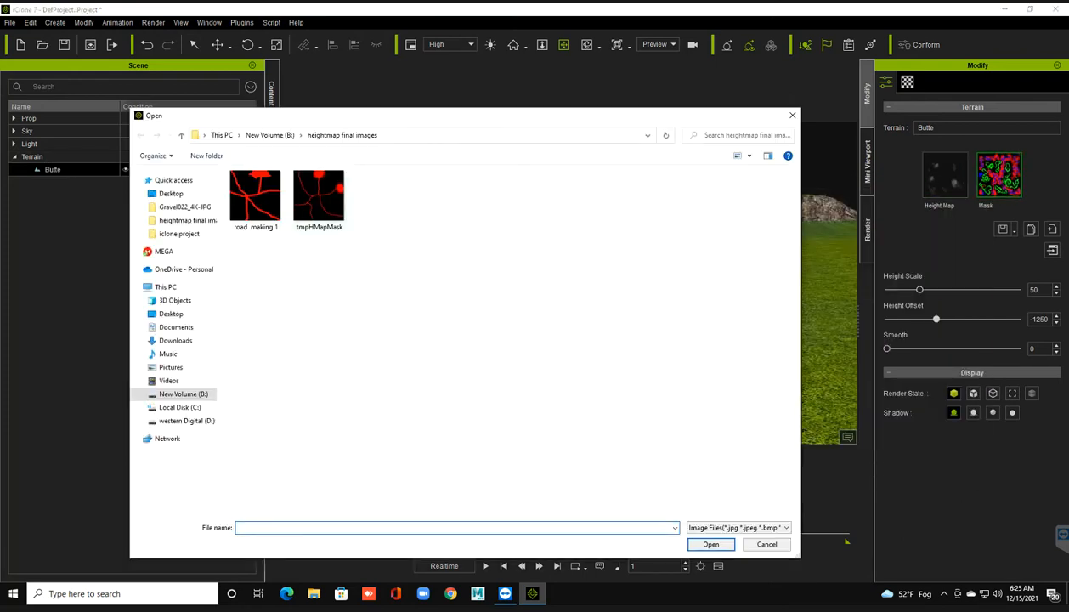
key("Return")
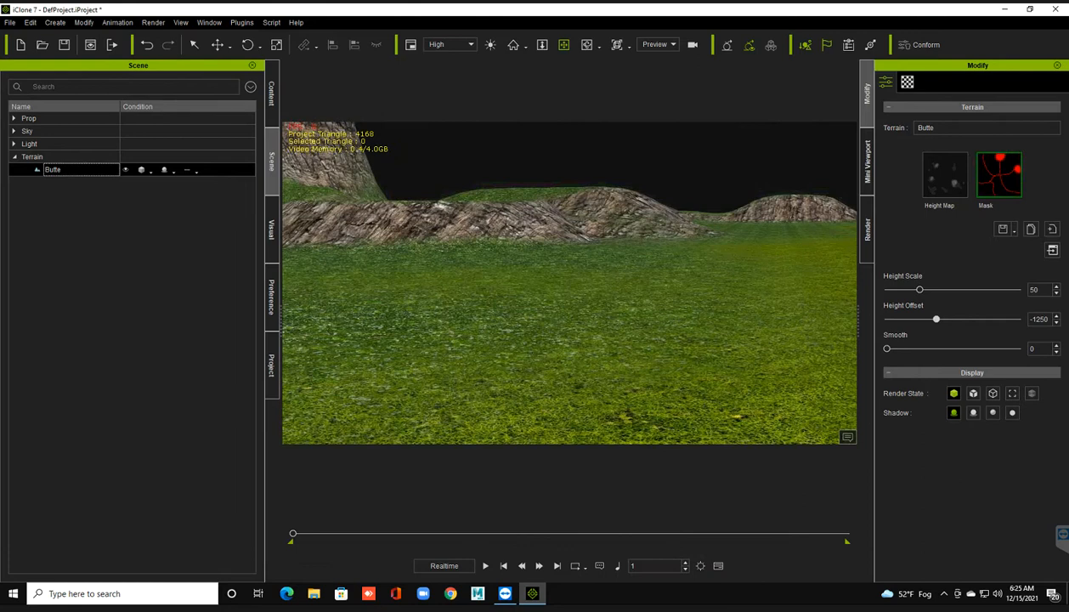
scroll(570, 283, "down", 2)
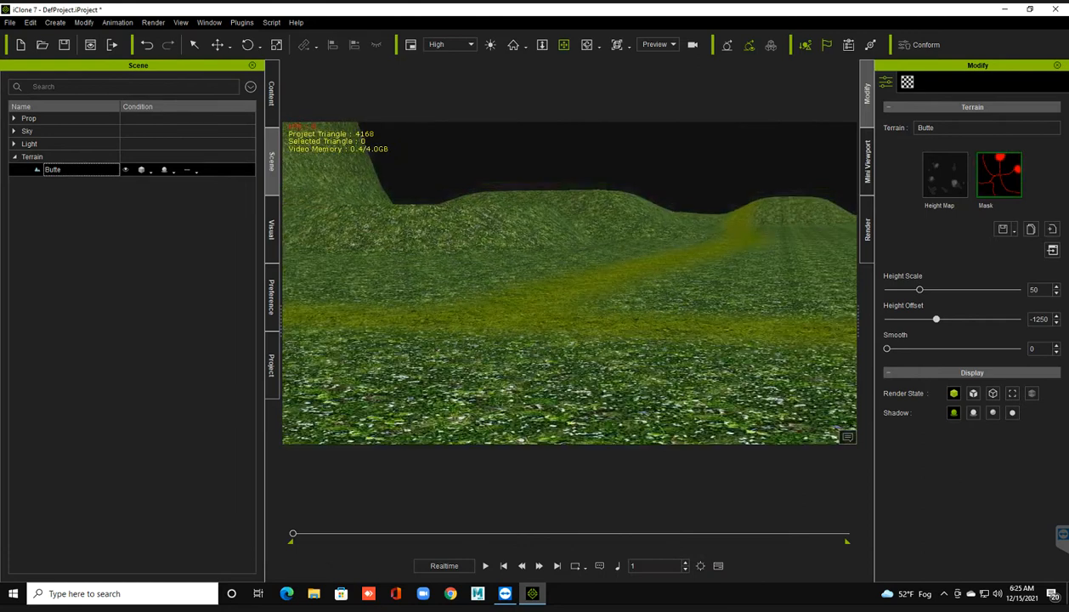
scroll(569, 283, "down", 2)
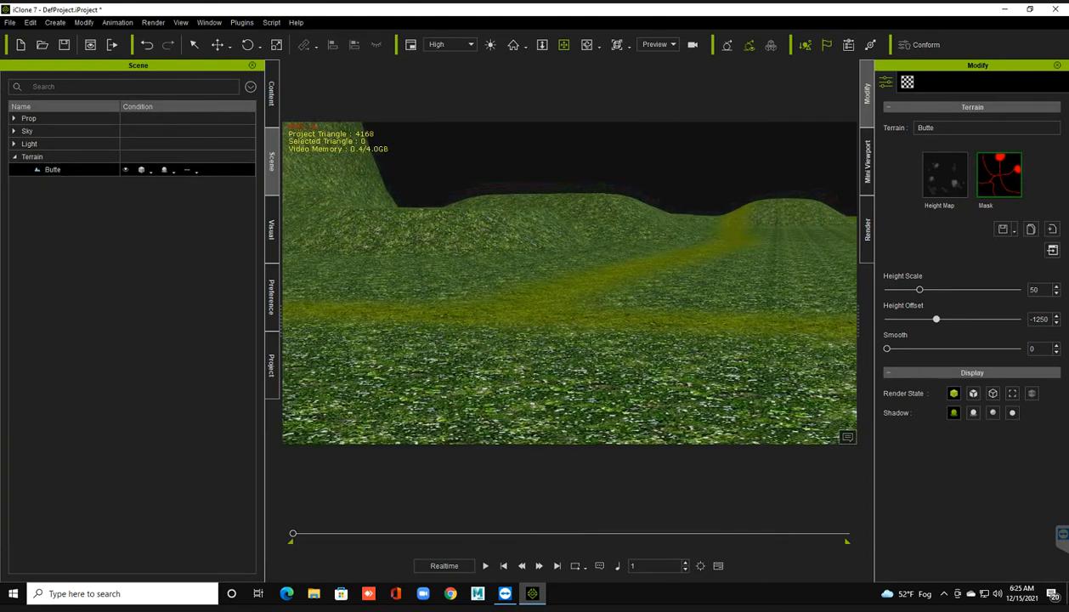
right_click_drag(570, 283, 569, 298)
right_click_drag(529, 424, 643, 413)
Step: Look through the color, image file and gundri folders for a Decal texture for the terrain's Height Map 01 material
left_click(908, 83)
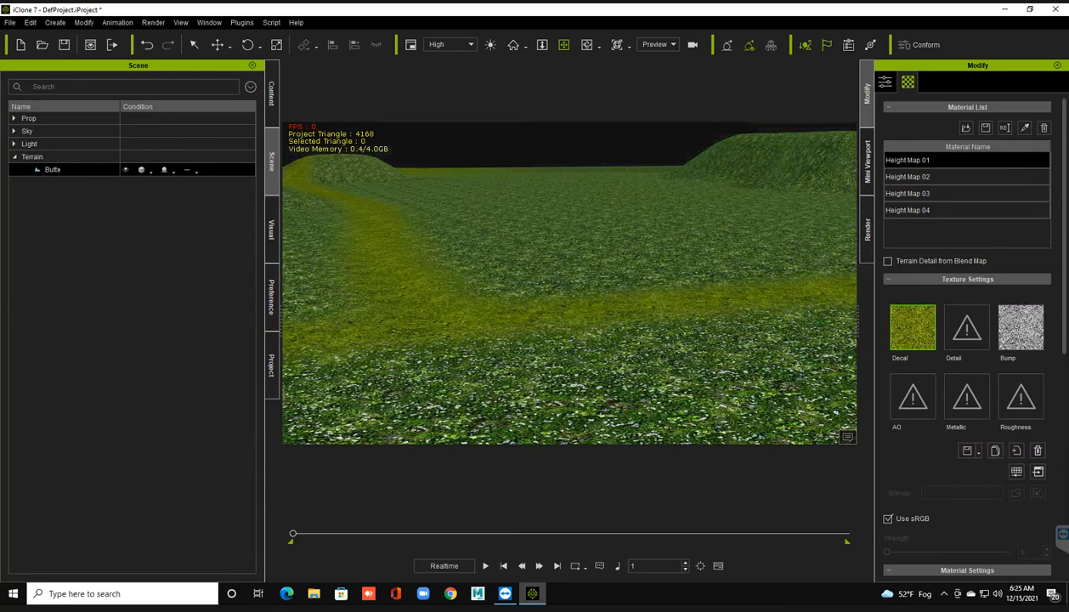
double_click(913, 327)
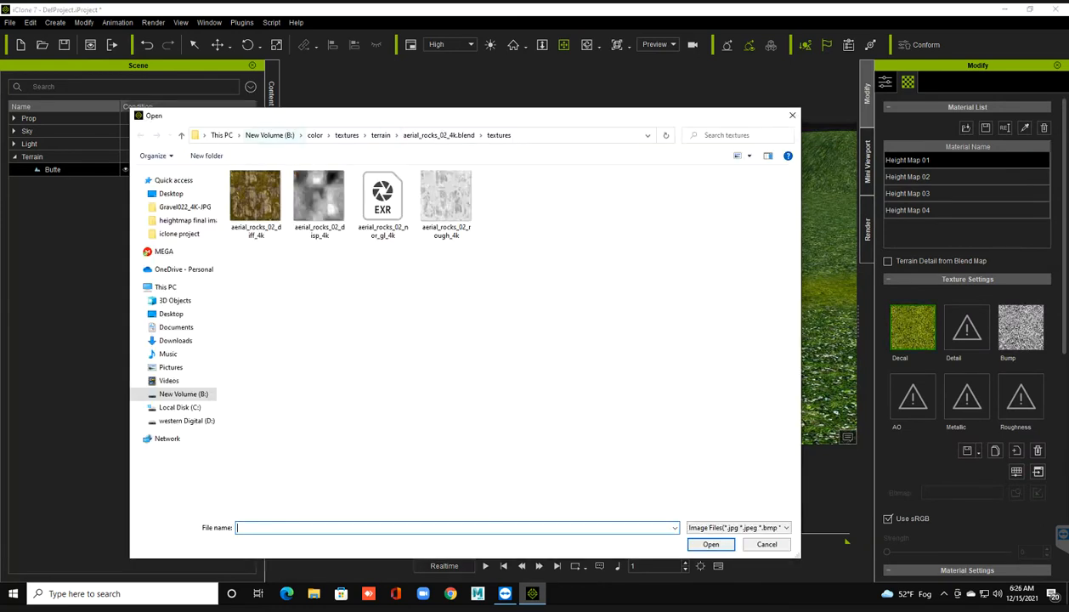
left_click(315, 136)
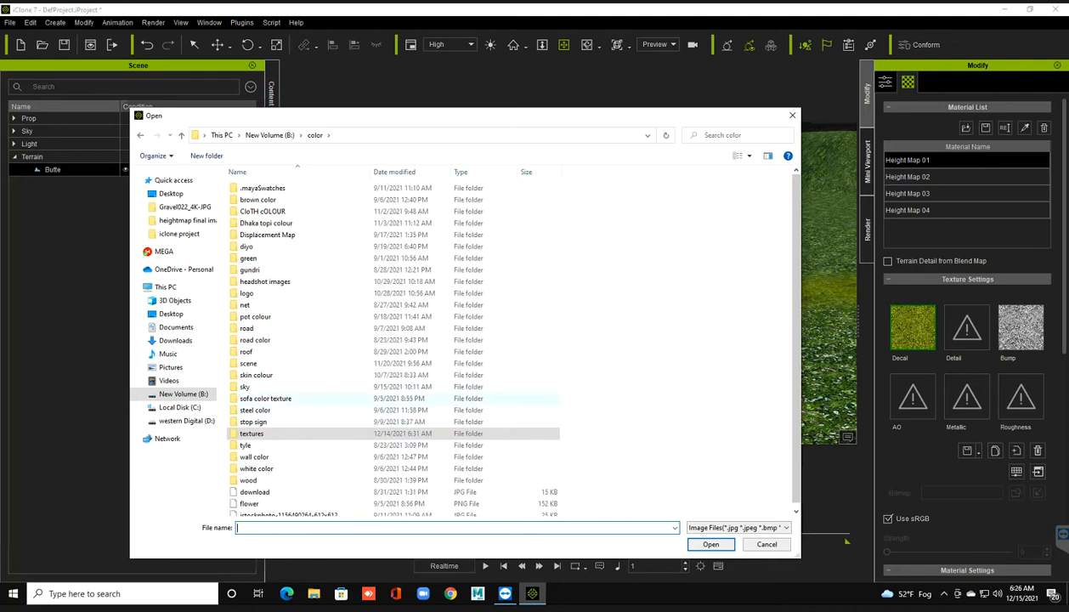
left_click(269, 135)
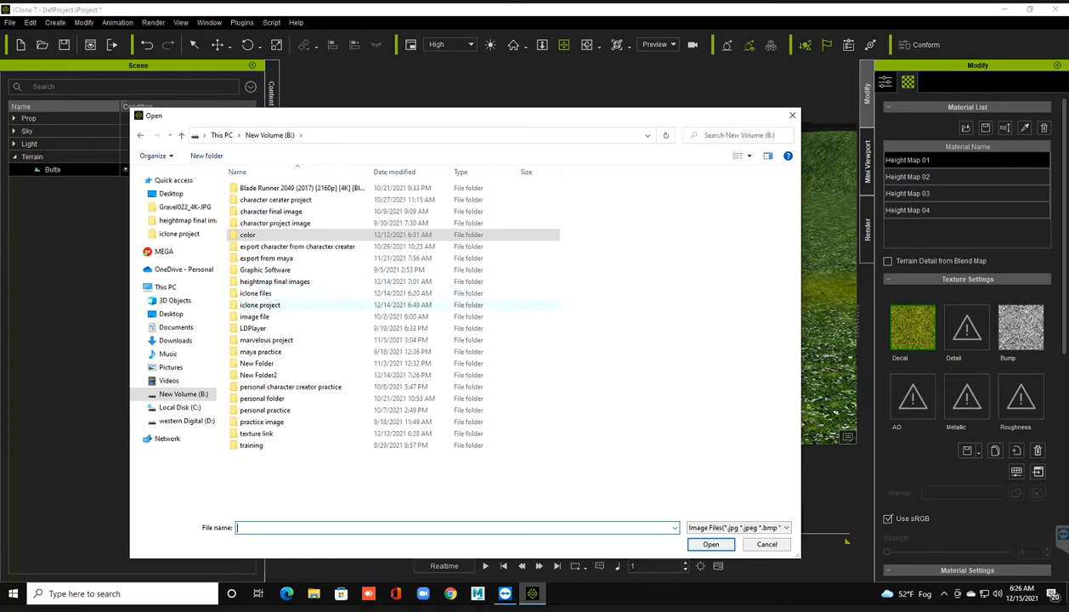
double_click(254, 316)
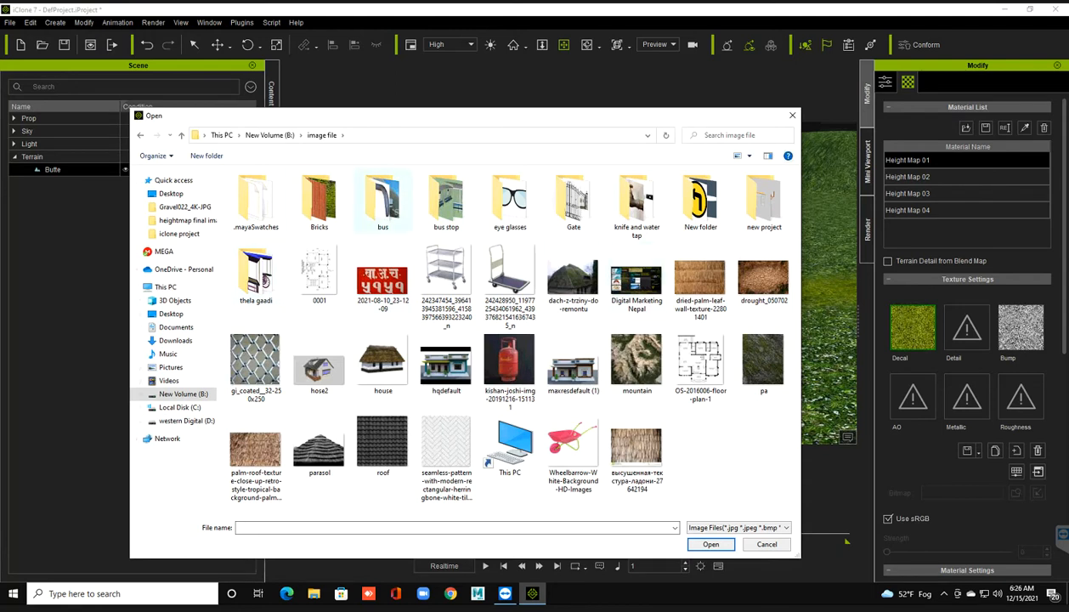
left_click(270, 135)
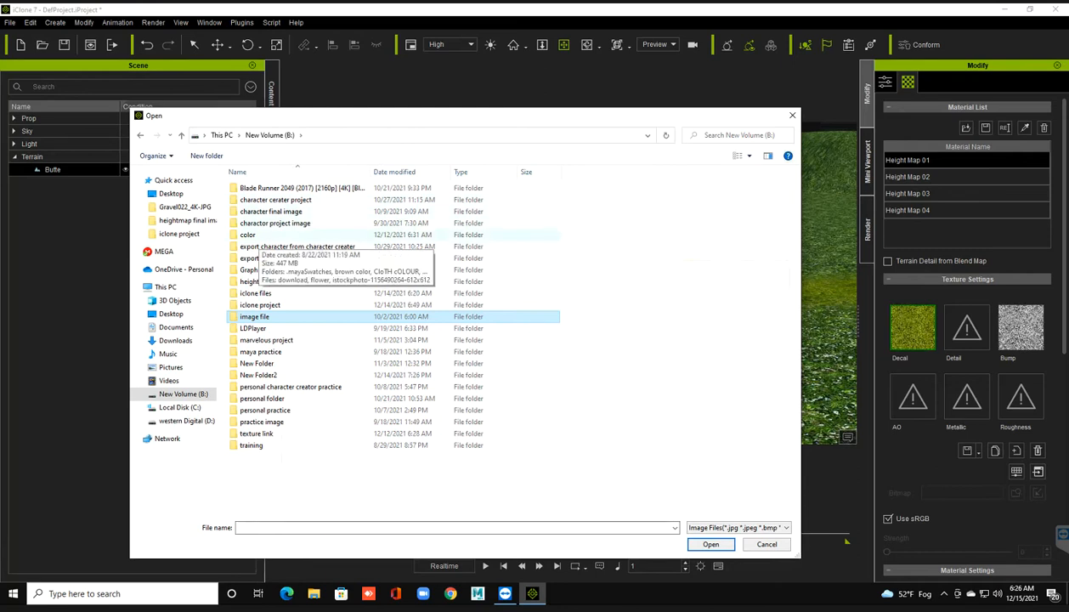
left_click(248, 235)
double_click(247, 235)
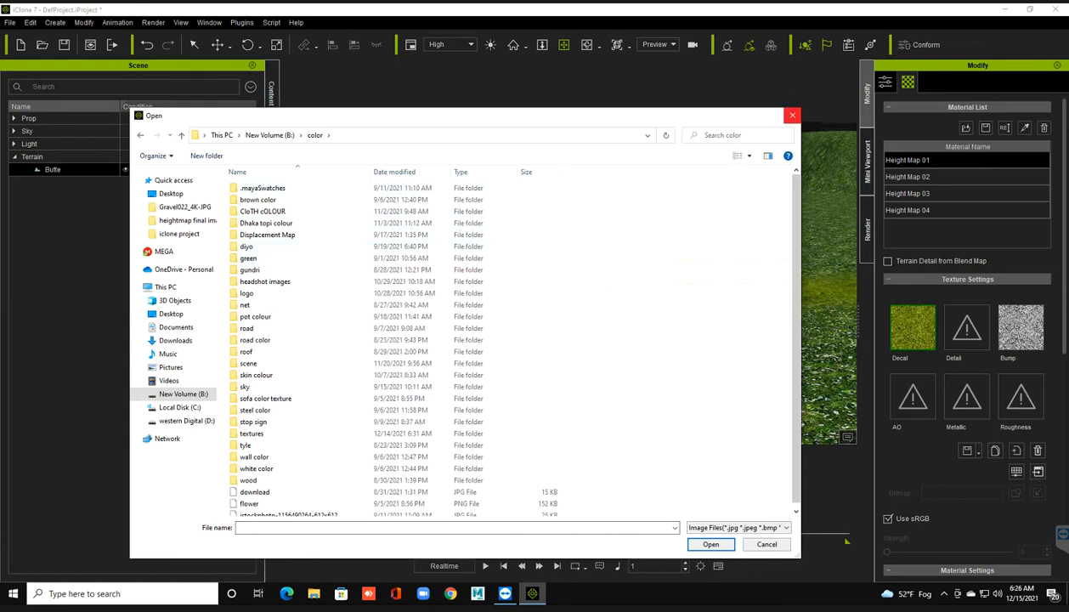
left_click(792, 115)
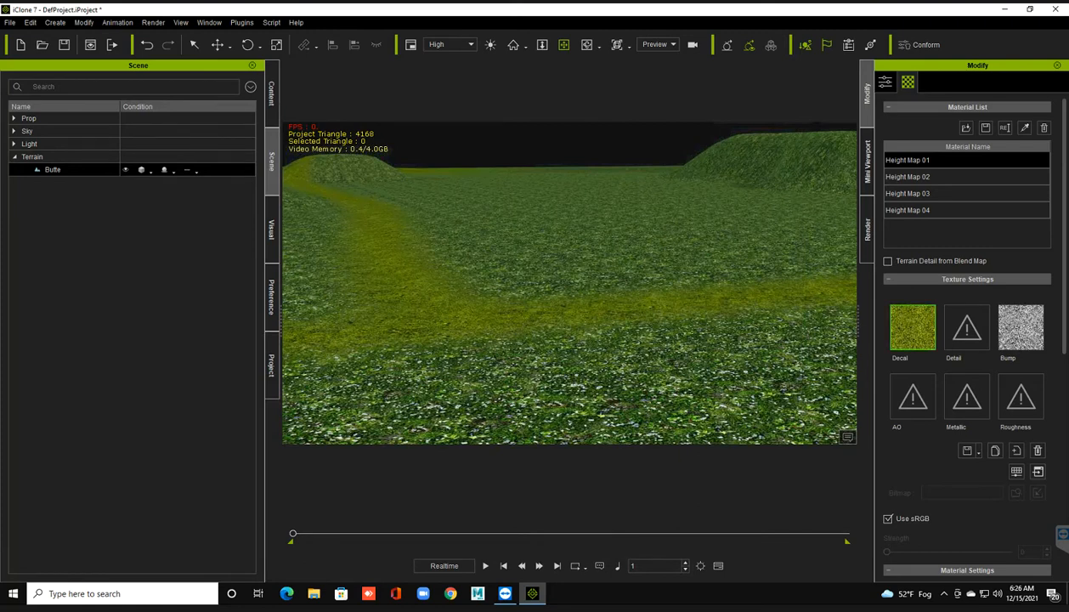
double_click(913, 328)
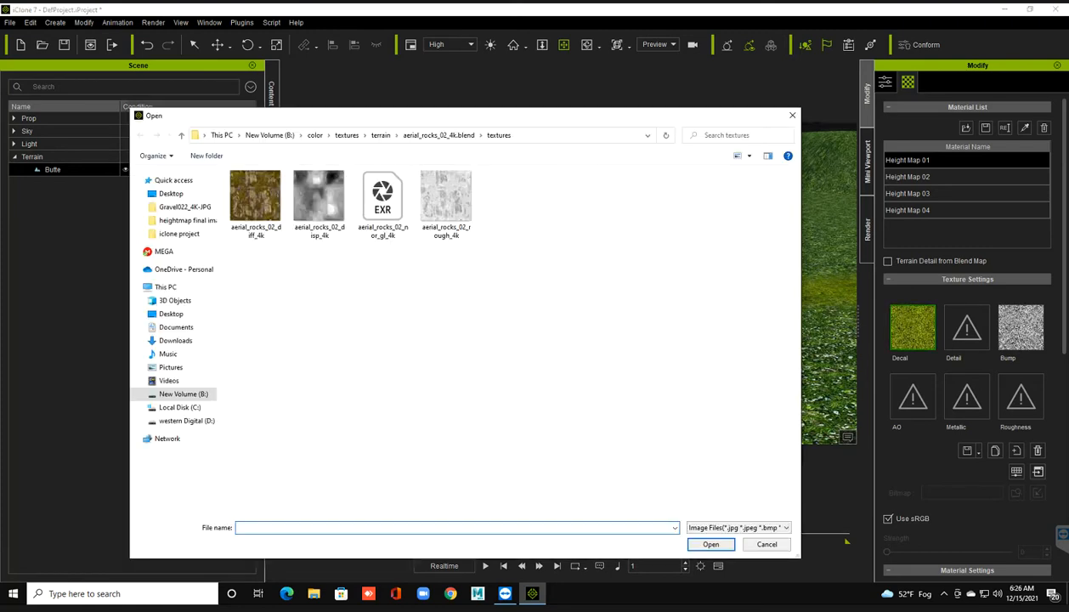
left_click(315, 134)
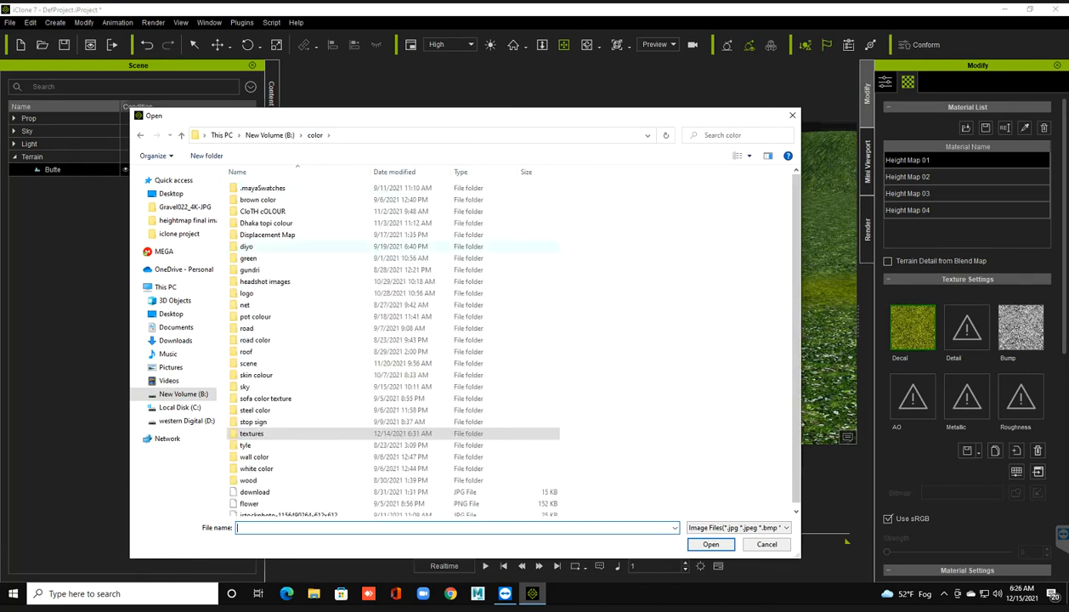
double_click(249, 269)
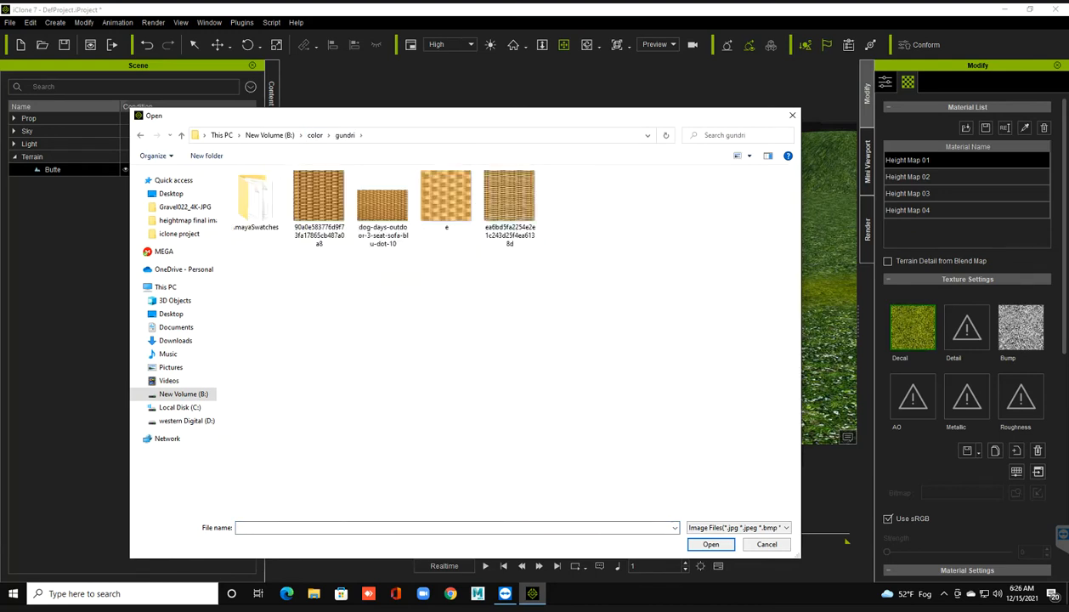
key("BackSpace")
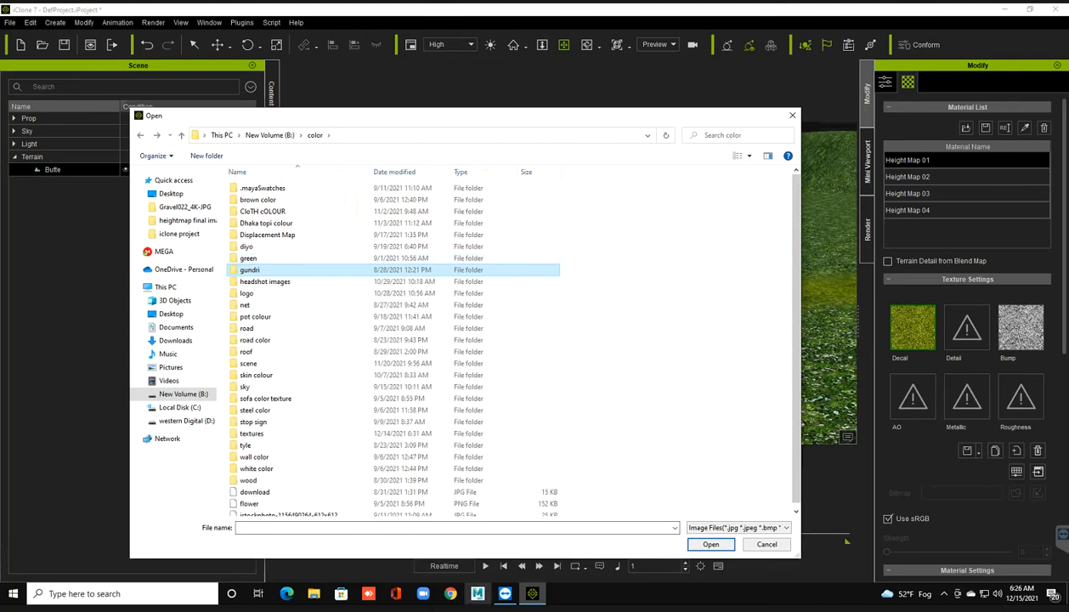
key("Escape")
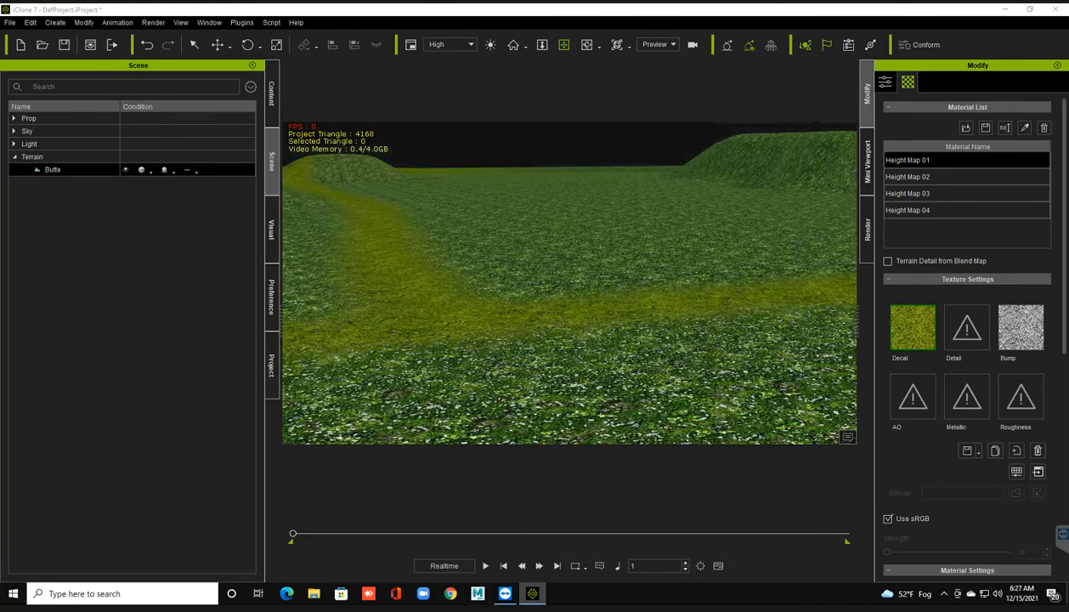
Step: Switch to Chrome and search Google Images for "soil texture"
left_click(451, 593)
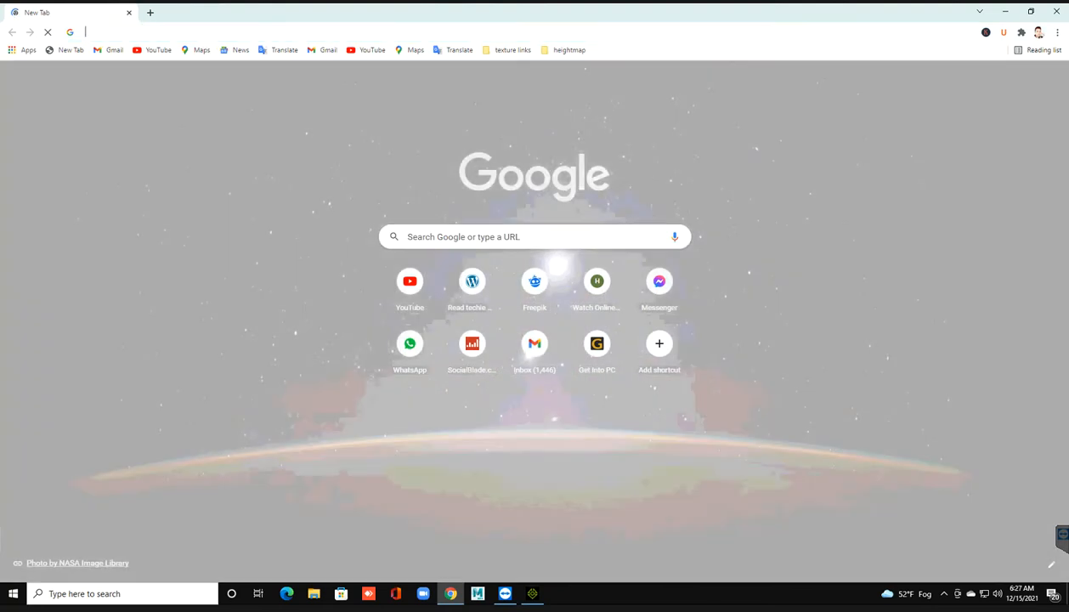
type("s")
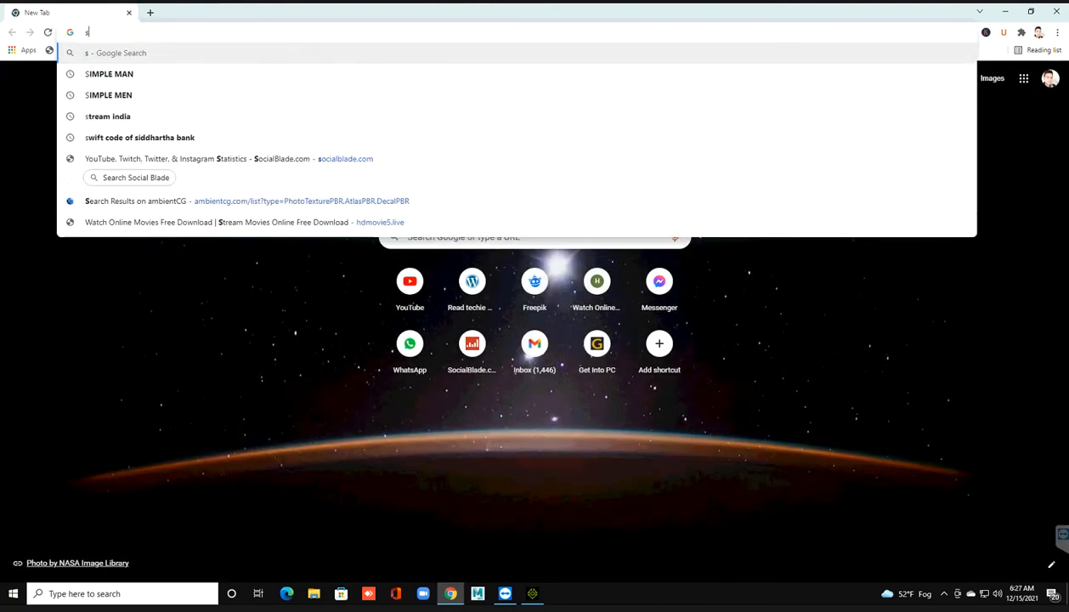
type("oil tex")
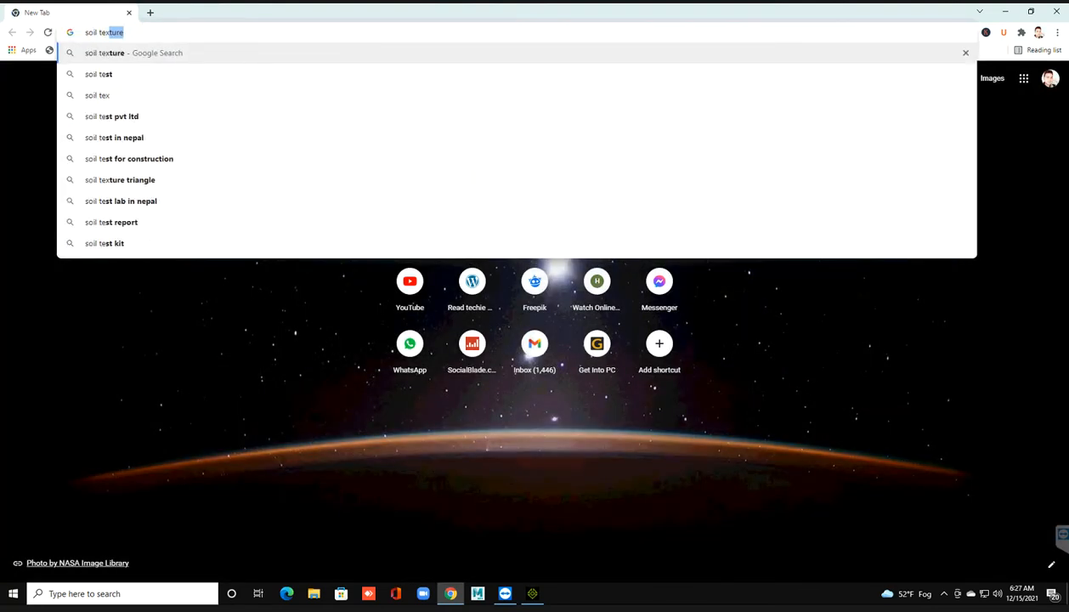
type("ture")
key("Return")
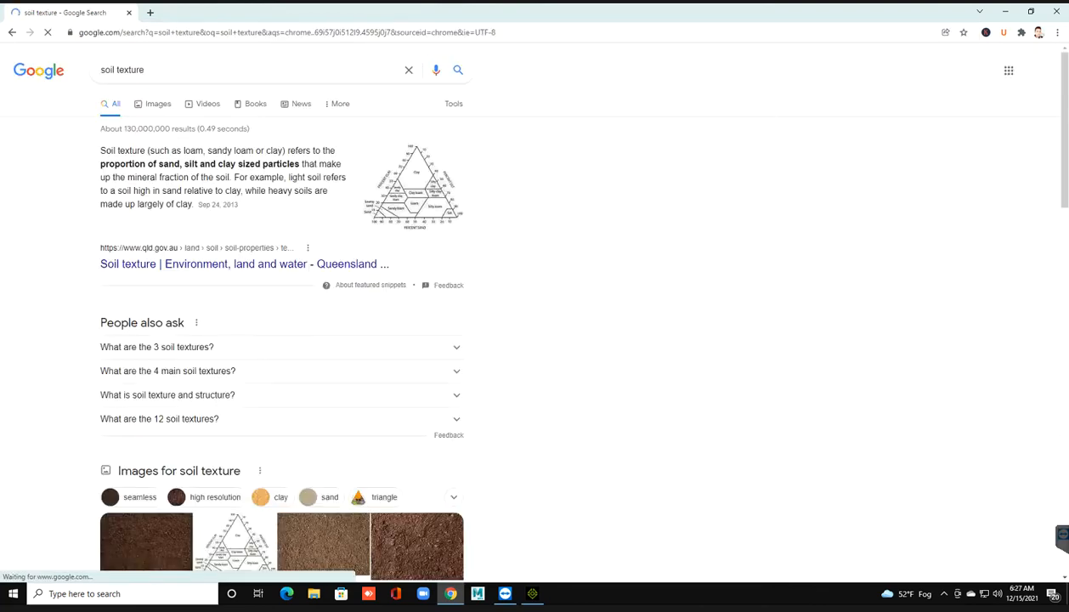
left_click(157, 103)
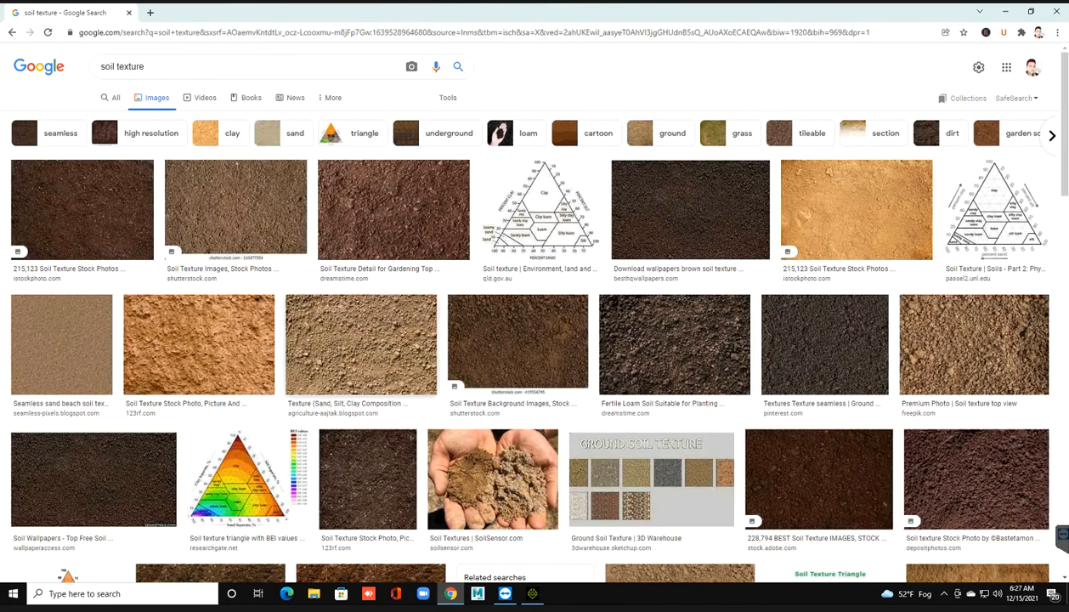
Step: Preview several soil texture results and open the Seamless sand beach soil texture image from seamless-pixels.blogspot.com
left_click(361, 344)
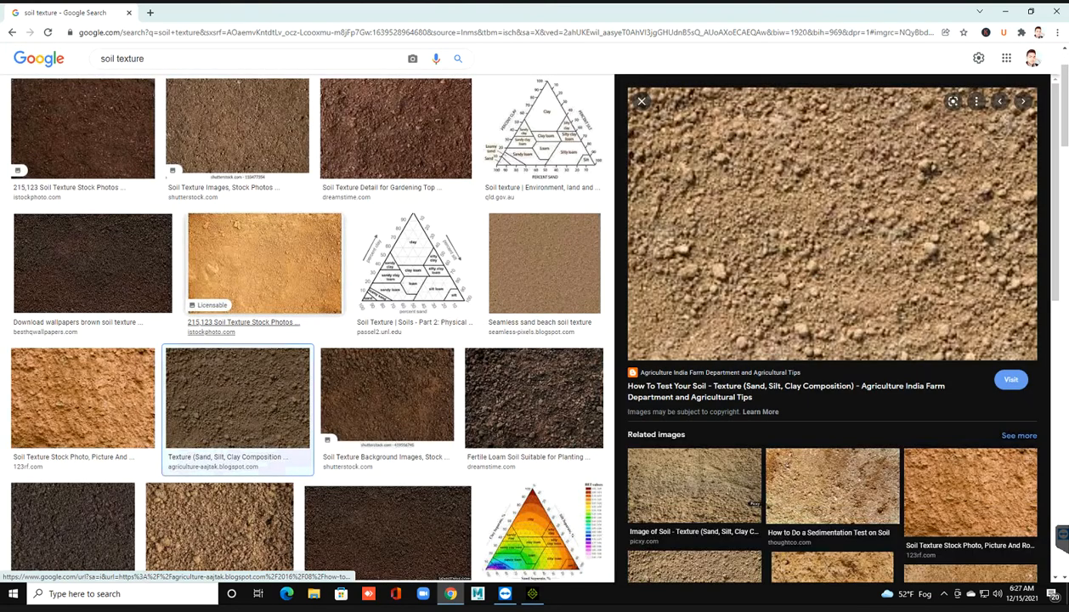
left_click(238, 128)
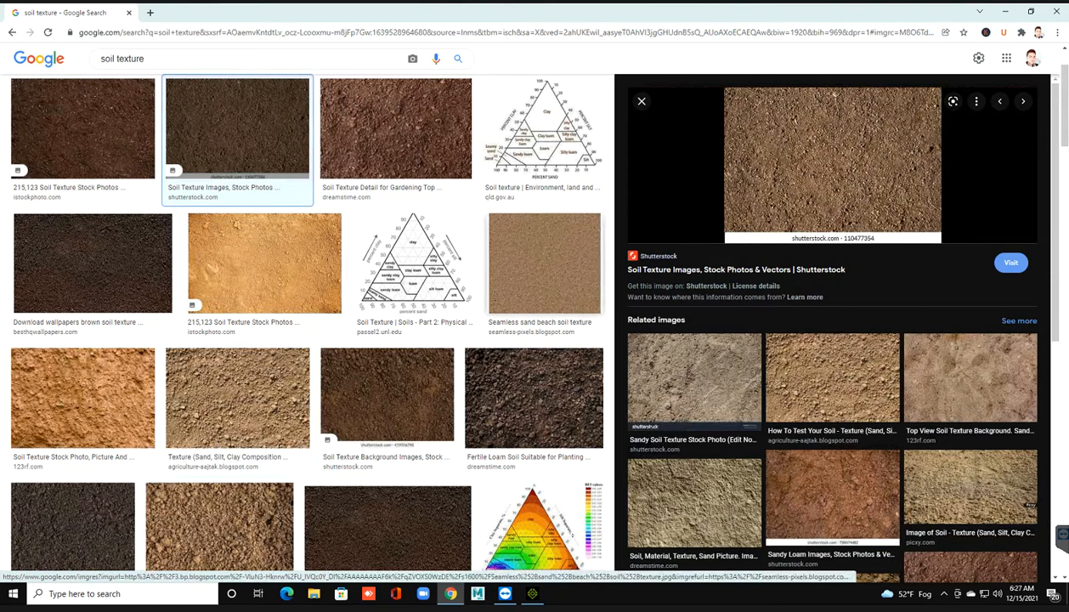
left_click(544, 263)
Step: Try to save the previewed sand beach soil image as JPEG in a new "soil texture" folder inside the color folder on New Volume (B:)
right_click(858, 194)
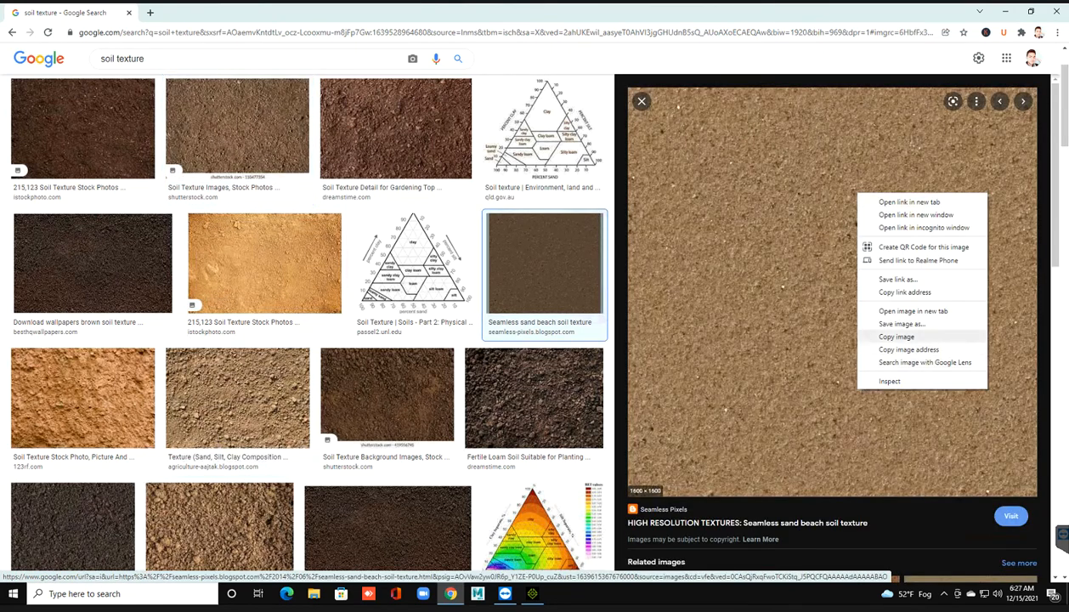
left_click(903, 324)
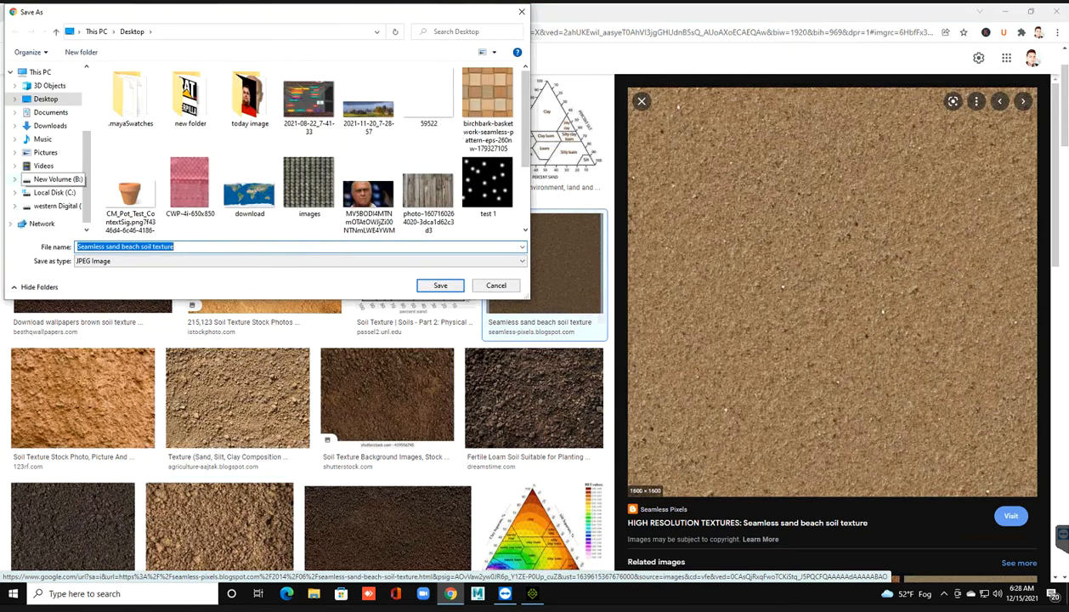
left_click(57, 179)
double_click(122, 131)
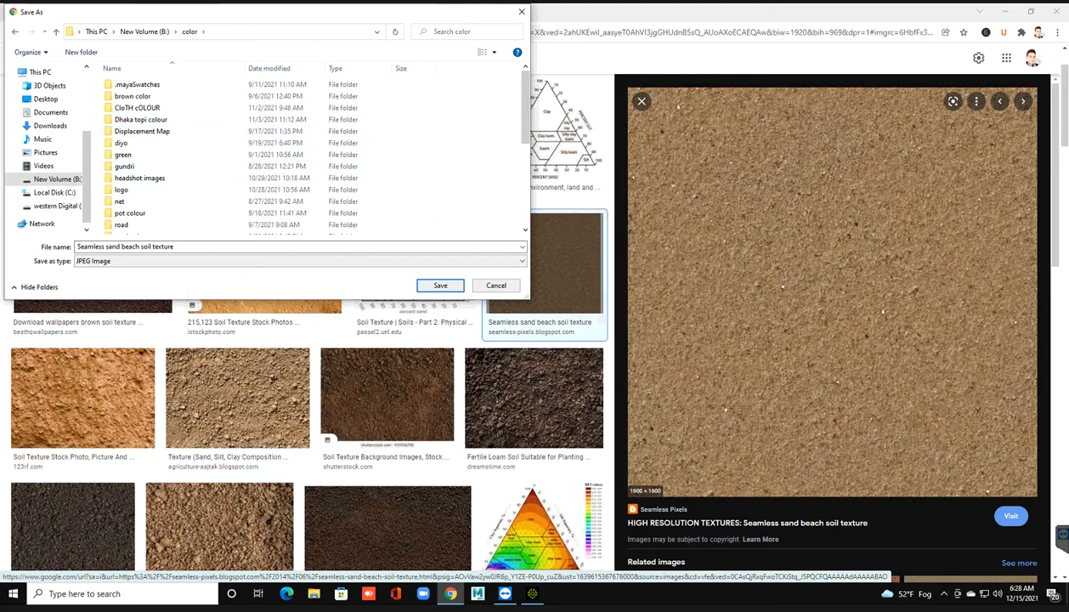
right_click(494, 125)
mouse_move(548, 228)
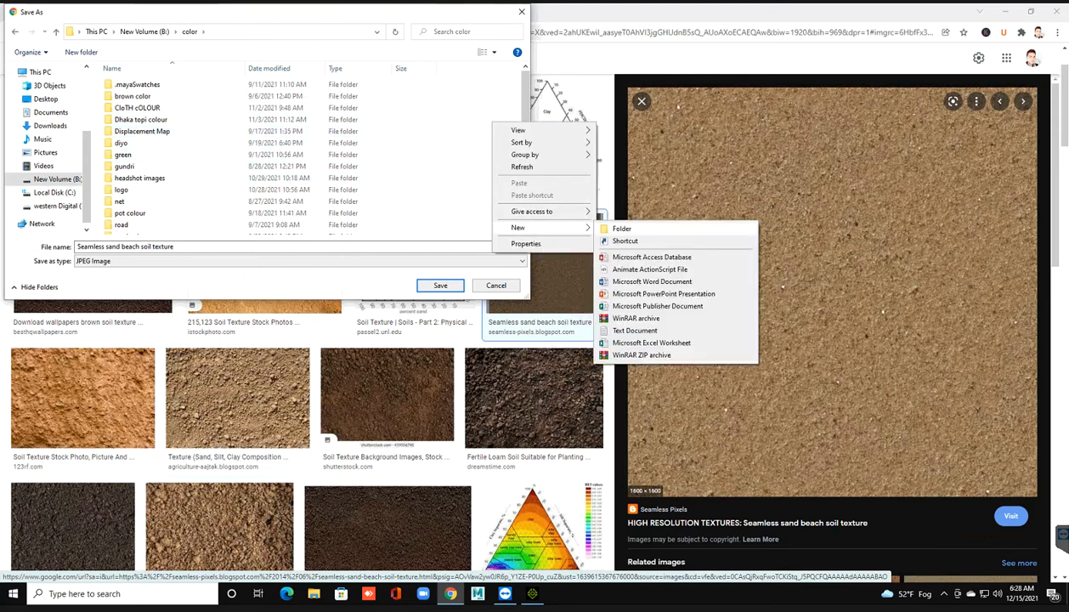
left_click(621, 228)
type("soil te")
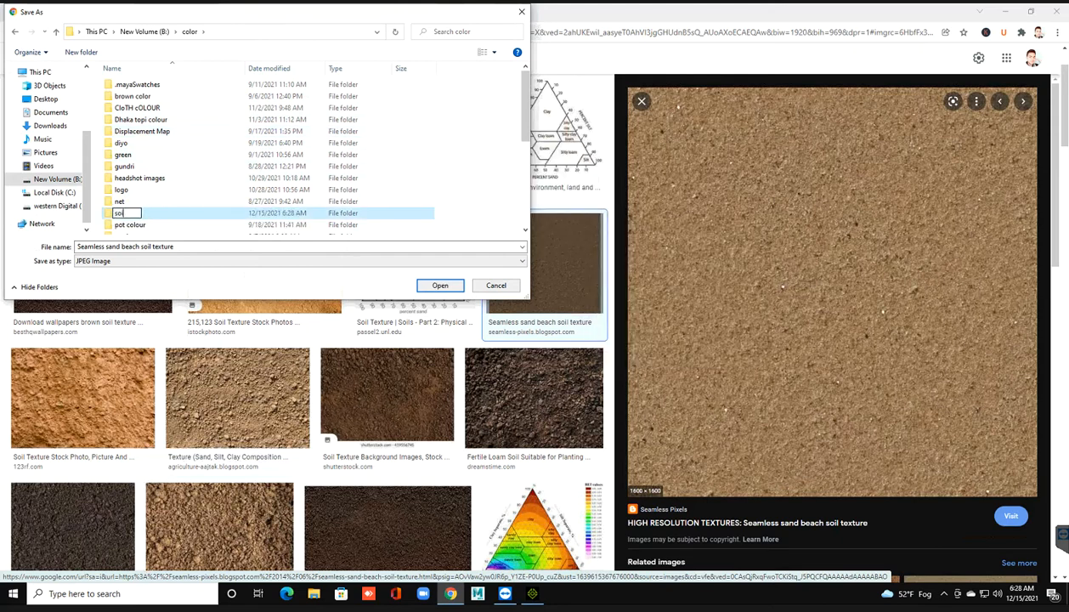
type("xture")
key("Return")
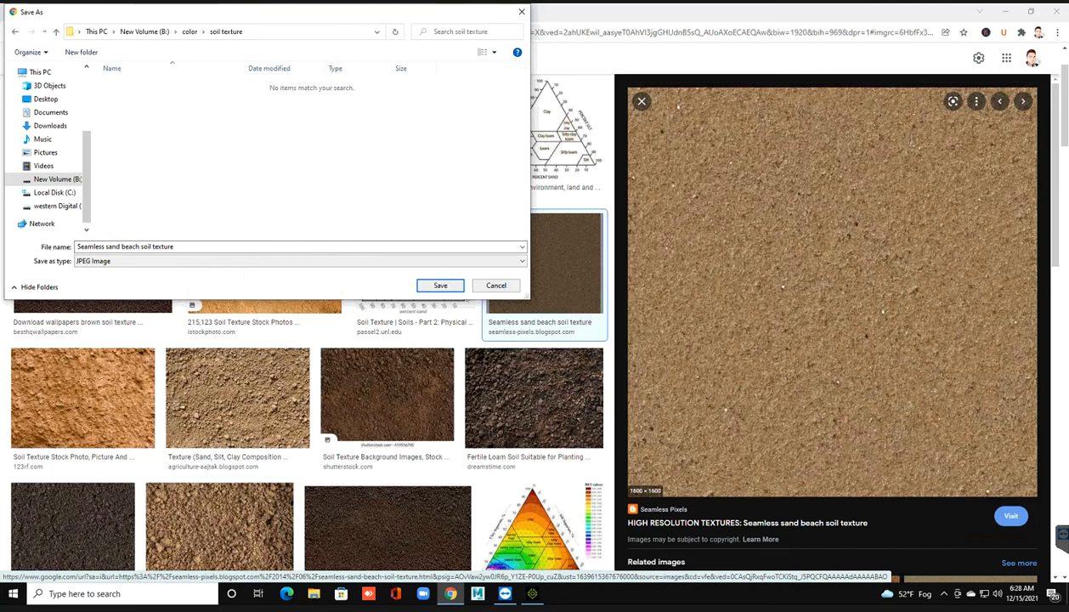
key("Return")
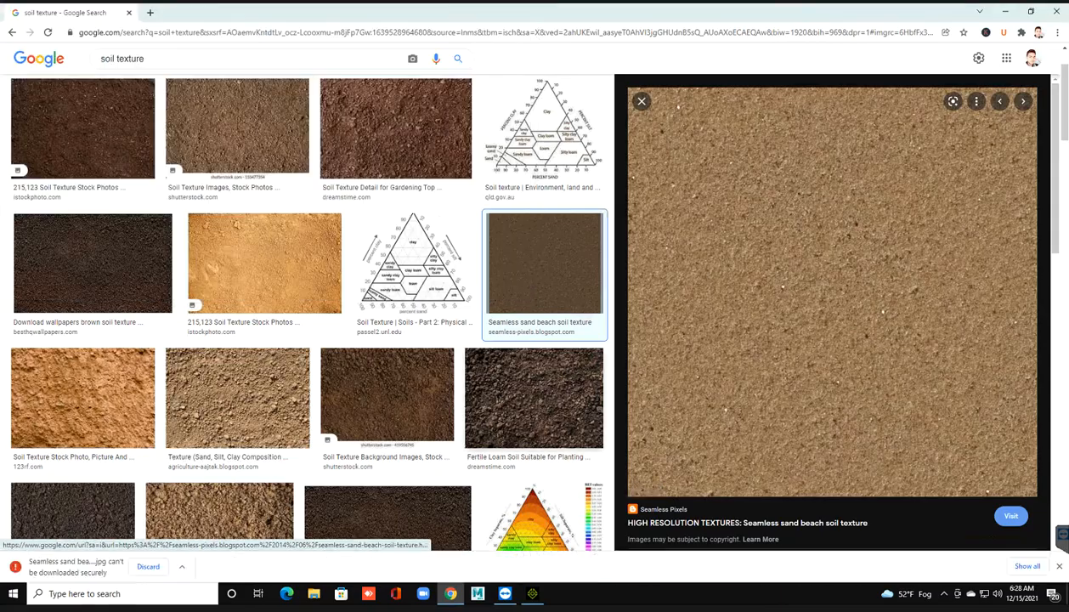
Step: Switch to iClone 7 and browse for a Decal texture for Height Map 01 in the color folder's soil texture subfolder
left_click(532, 593)
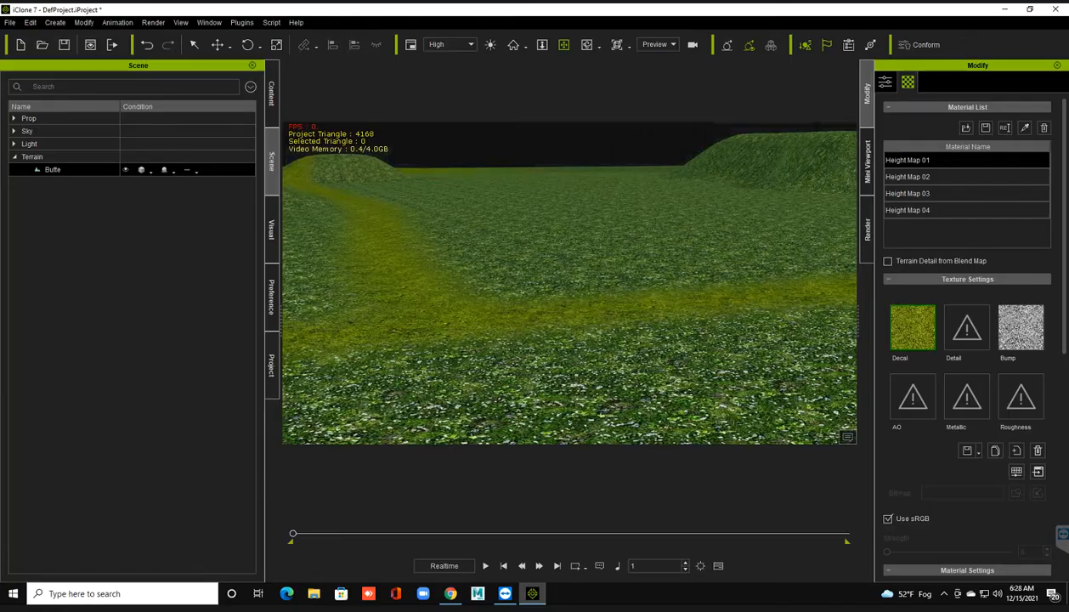
double_click(913, 327)
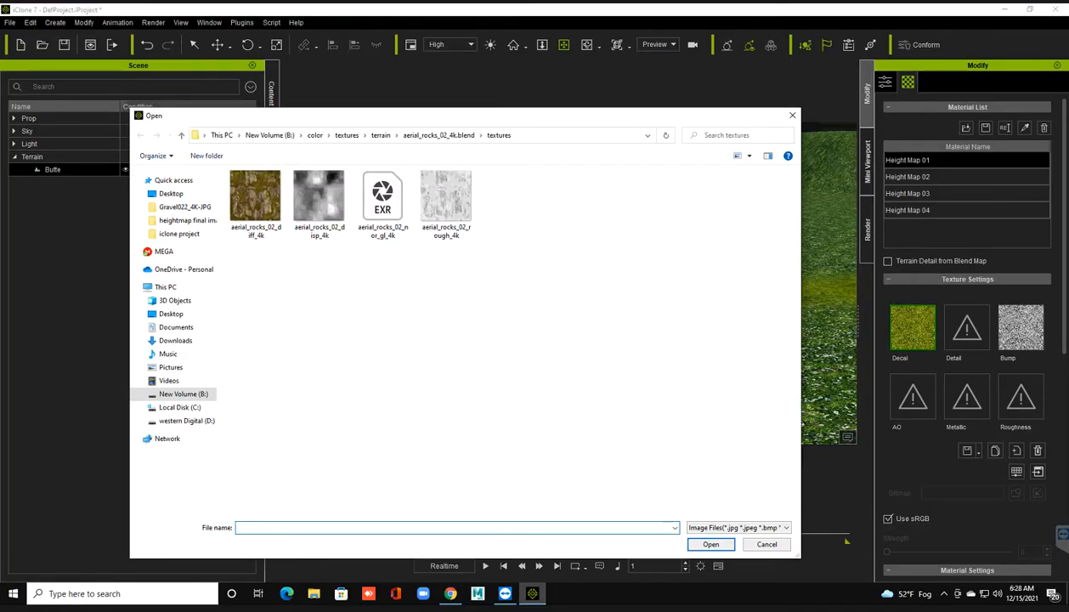
left_click(315, 135)
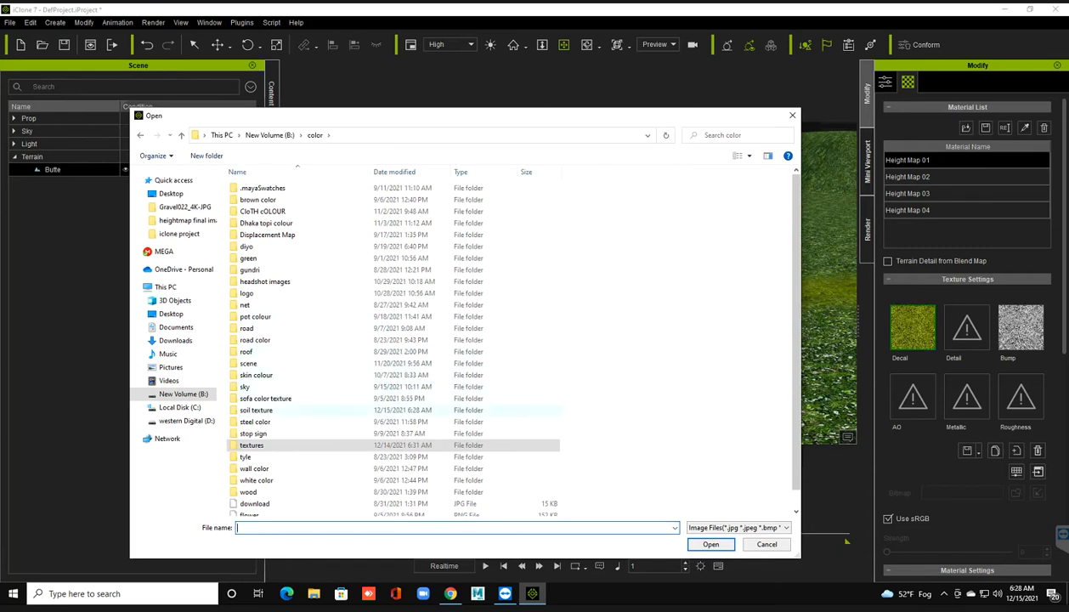
double_click(256, 409)
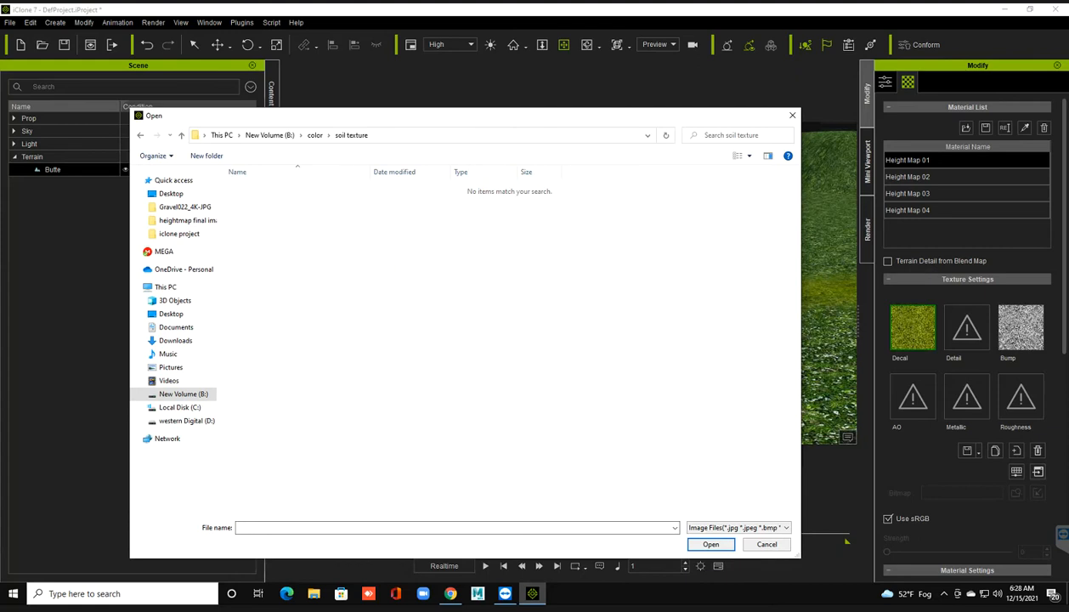
Step: Discard the image download in Chrome and open the color\soil texture folder in a reduced File Explorer window
left_click(450, 593)
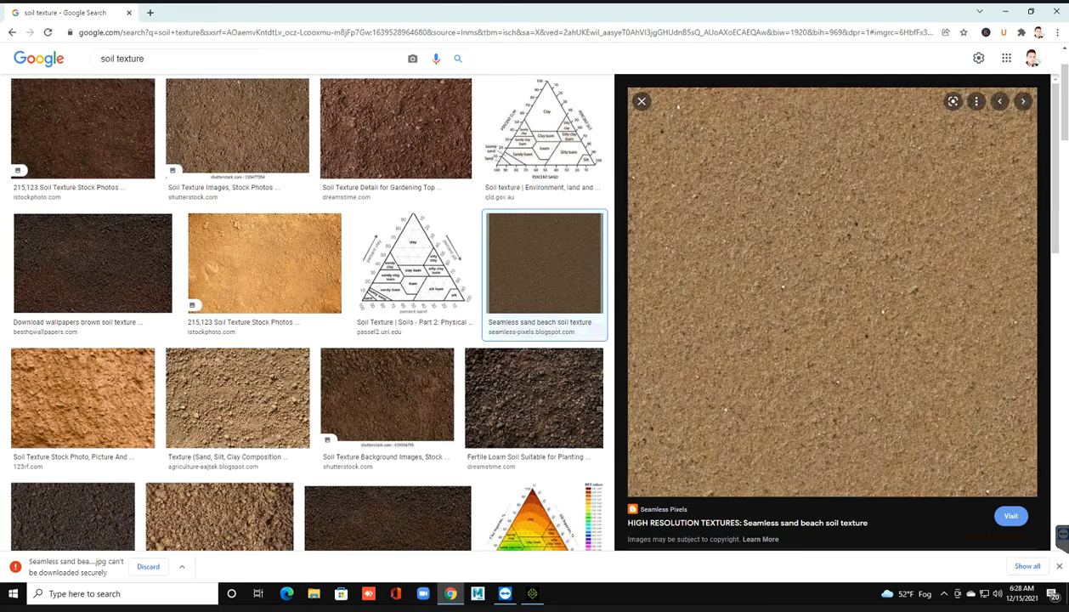
left_click(148, 567)
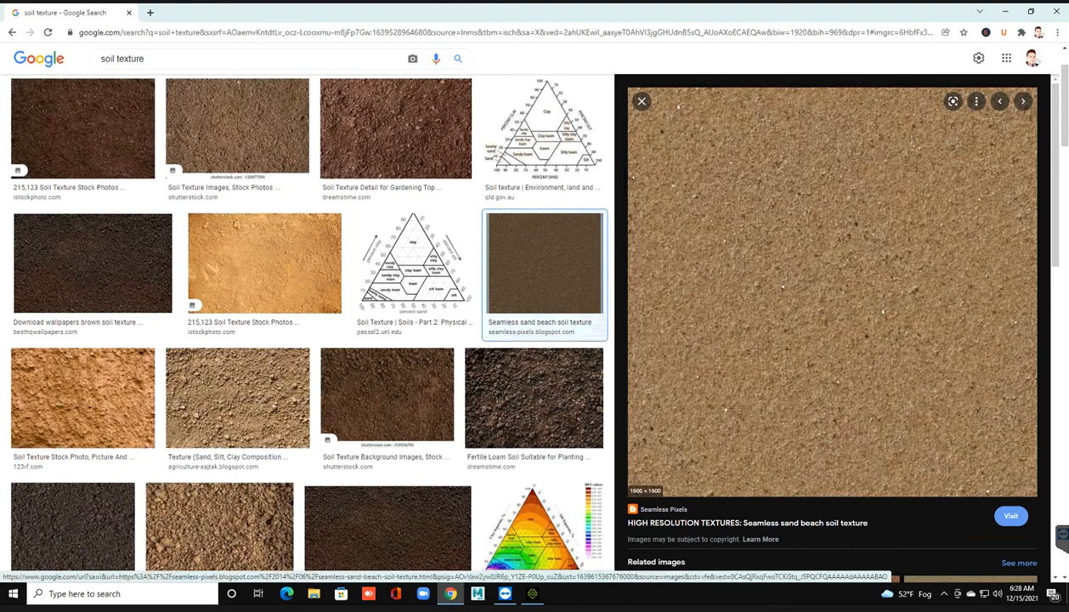
left_click(313, 593)
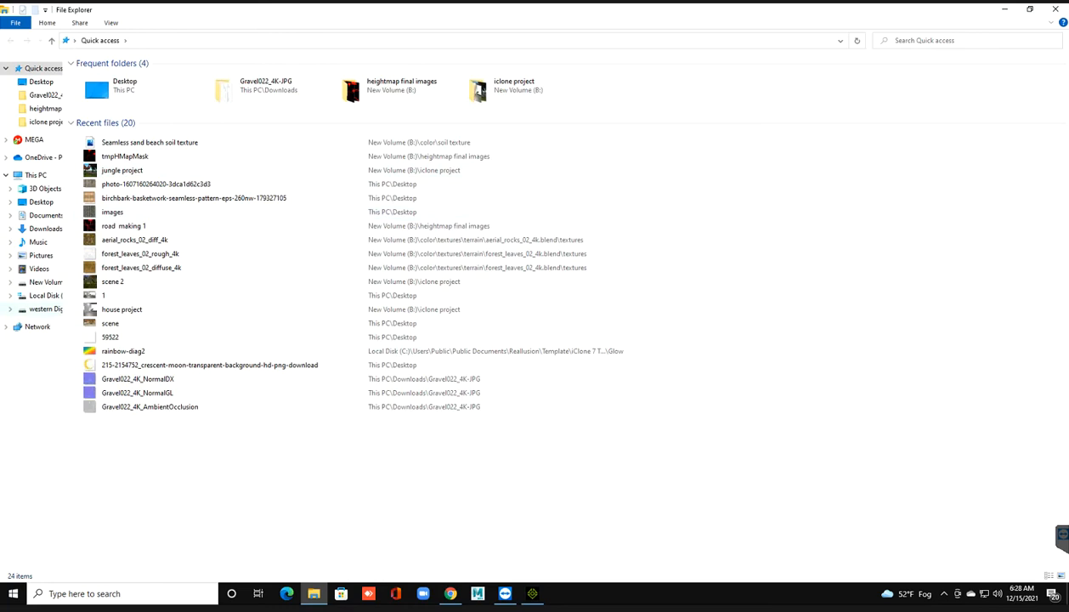
left_click(45, 281)
double_click(94, 123)
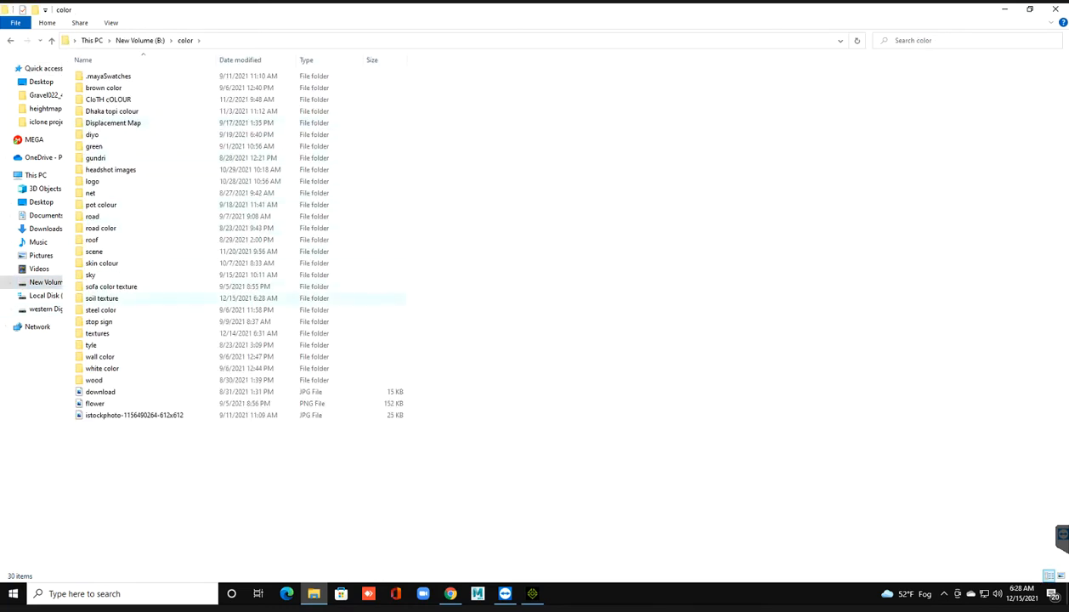
double_click(102, 299)
left_click_drag(493, 9, 489, 18)
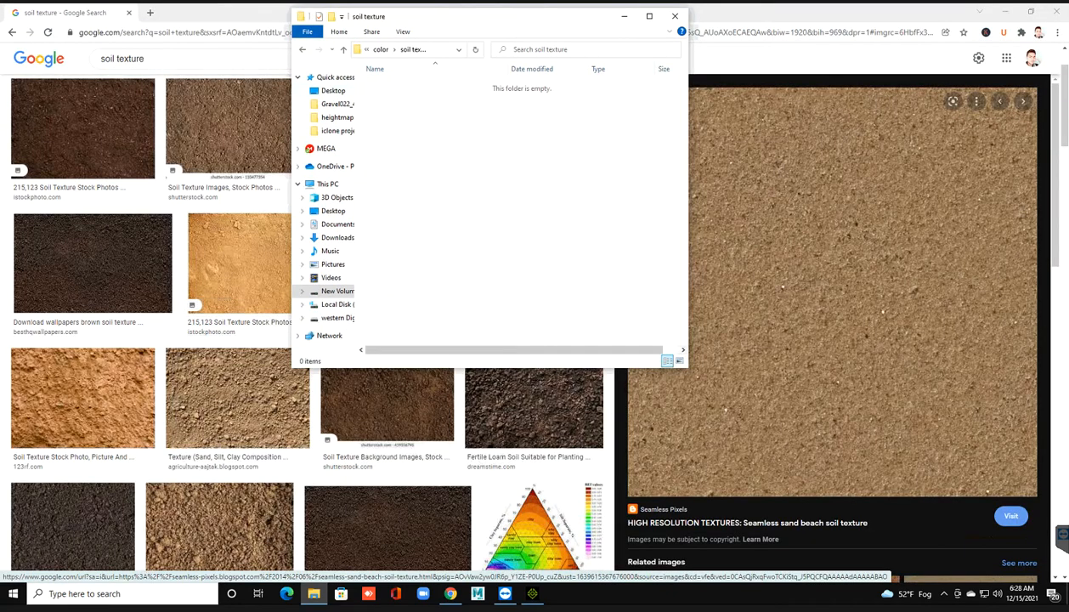
Step: Copy the Seamless sand beach soil texture image from the Google Images preview directly into the soil texture folder
left_click(1038, 64)
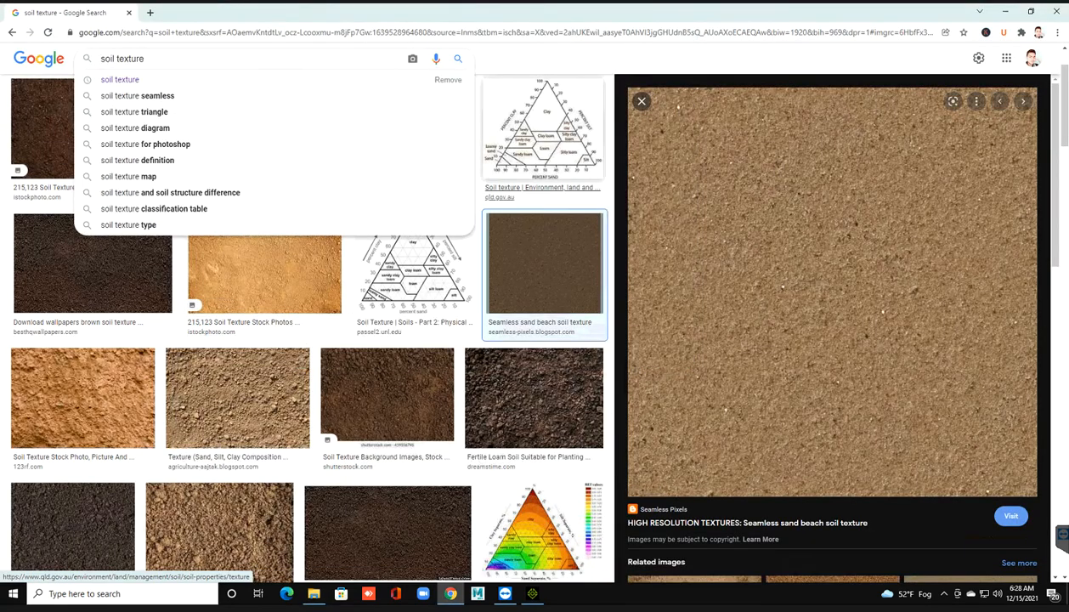
left_click(543, 188)
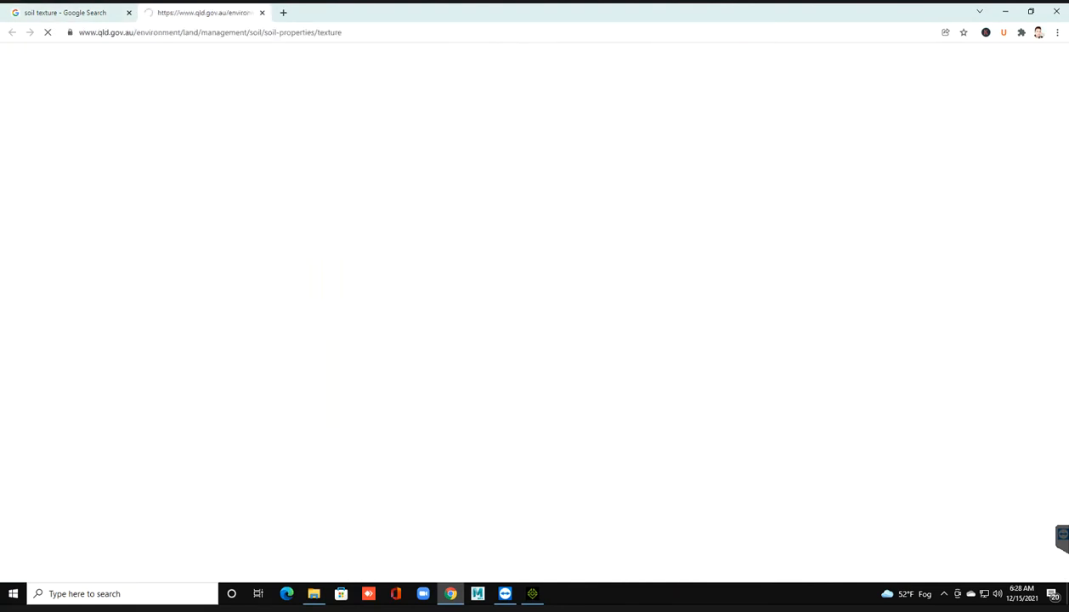
key("ctrl+w")
left_click_drag(782, 323, 510, 213)
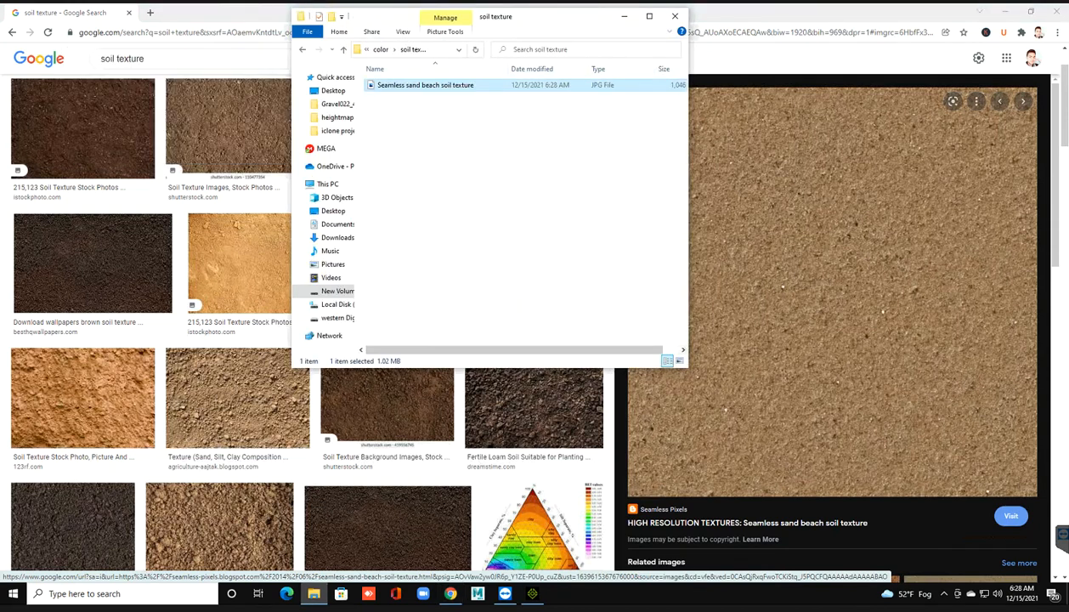
Step: Return to iClone 7 and load the Seamless sand beach soil texture image as the Decal texture of Height Map 01
left_click(625, 16)
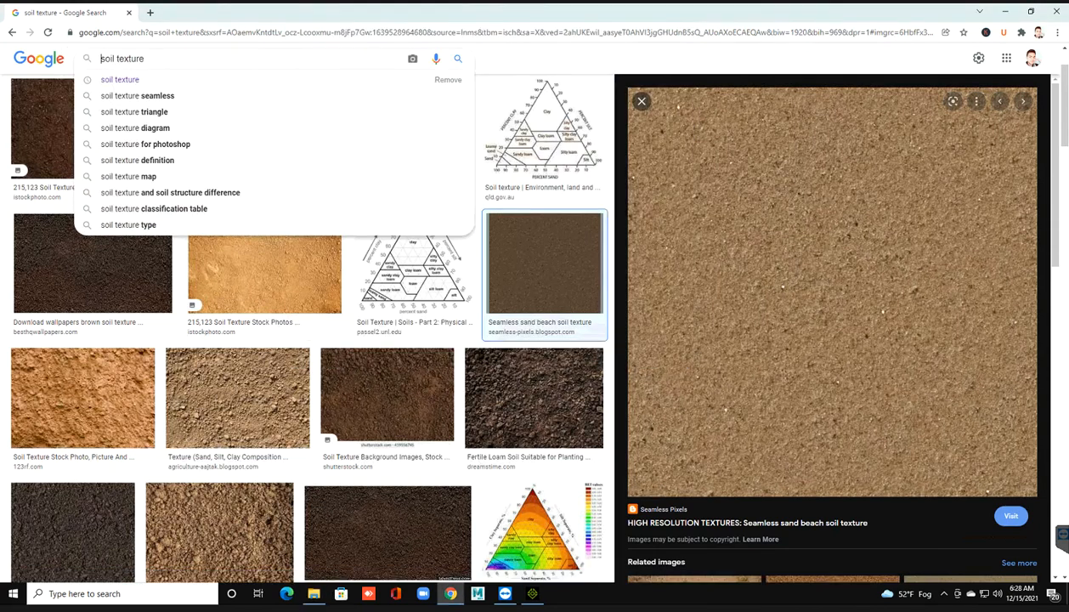
left_click(1006, 11)
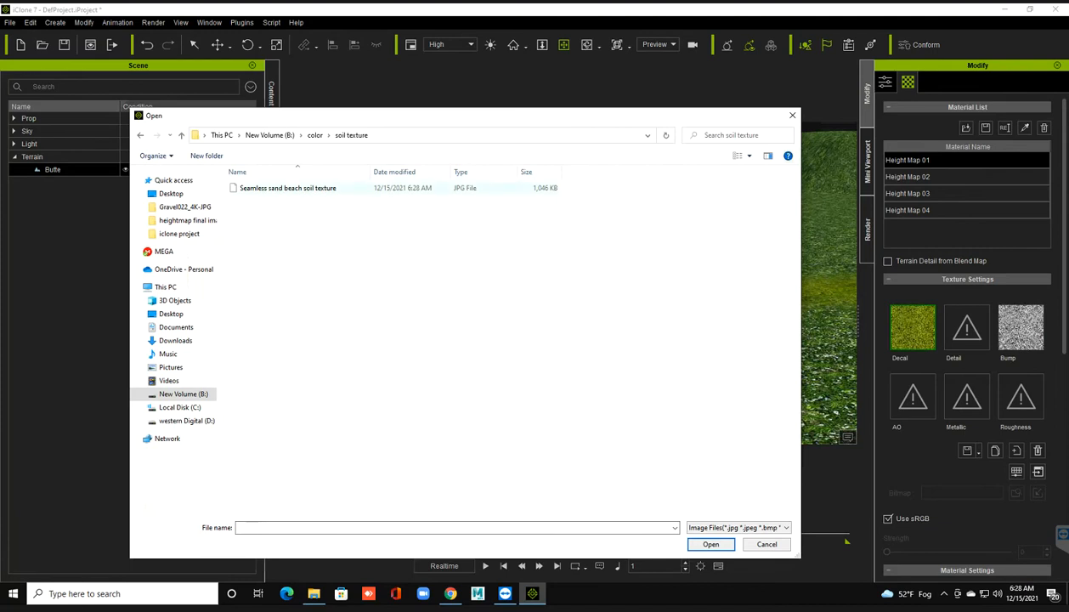
double_click(288, 188)
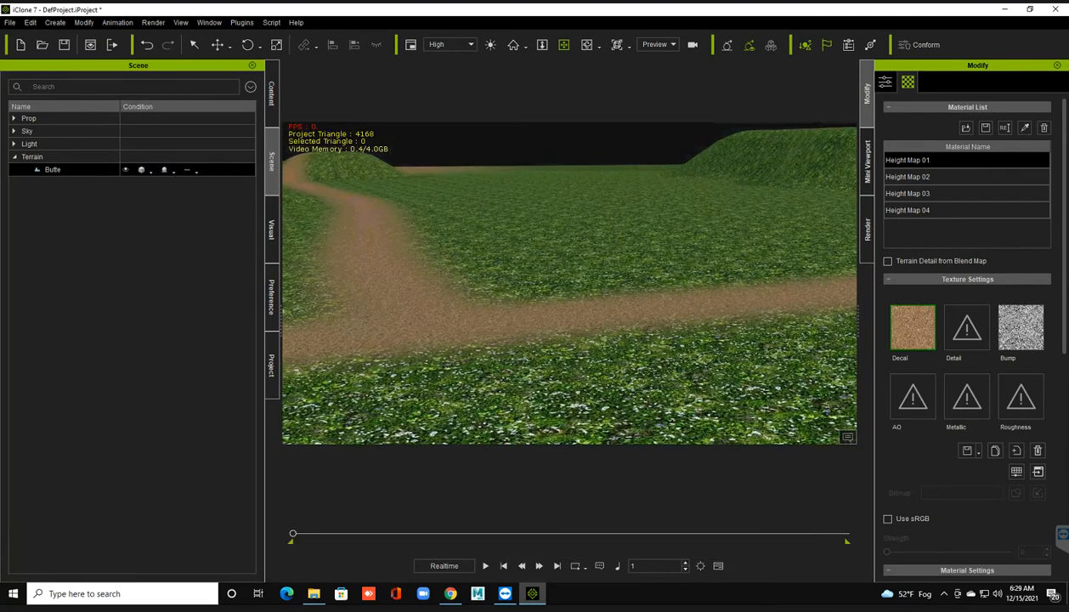
Step: Add the Universal sky from the Sky set templates to the scene
right_click_drag(646, 293, 569, 336)
left_click(273, 94)
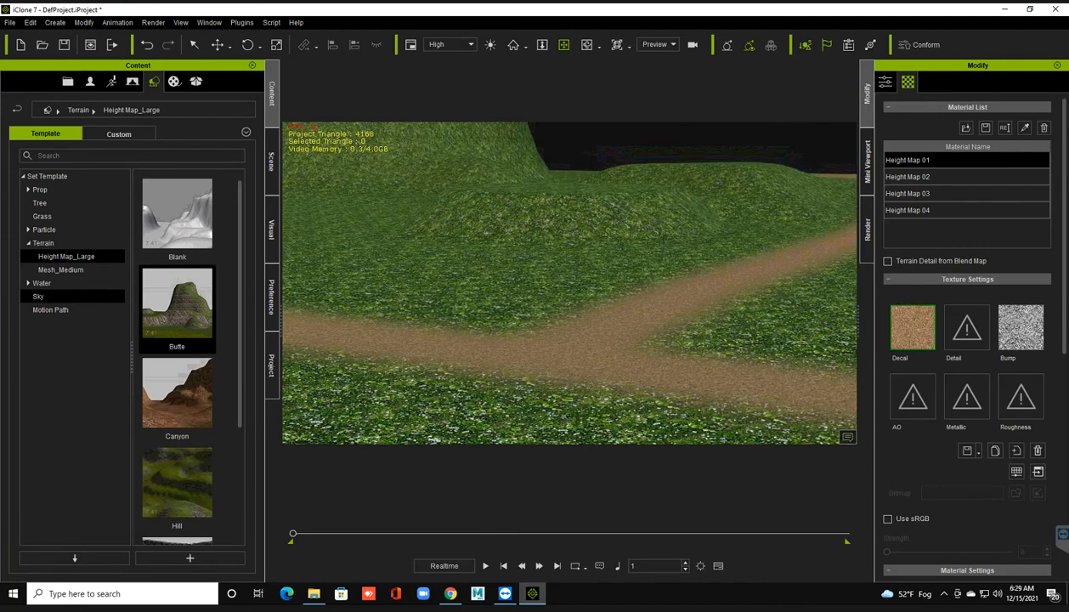
left_click(38, 296)
scroll(177, 491, "down", 7)
double_click(177, 493)
Step: Place the 0.Jade avatar template on the far part of the soil road leading up the hill
right_click_drag(570, 283, 925, 263)
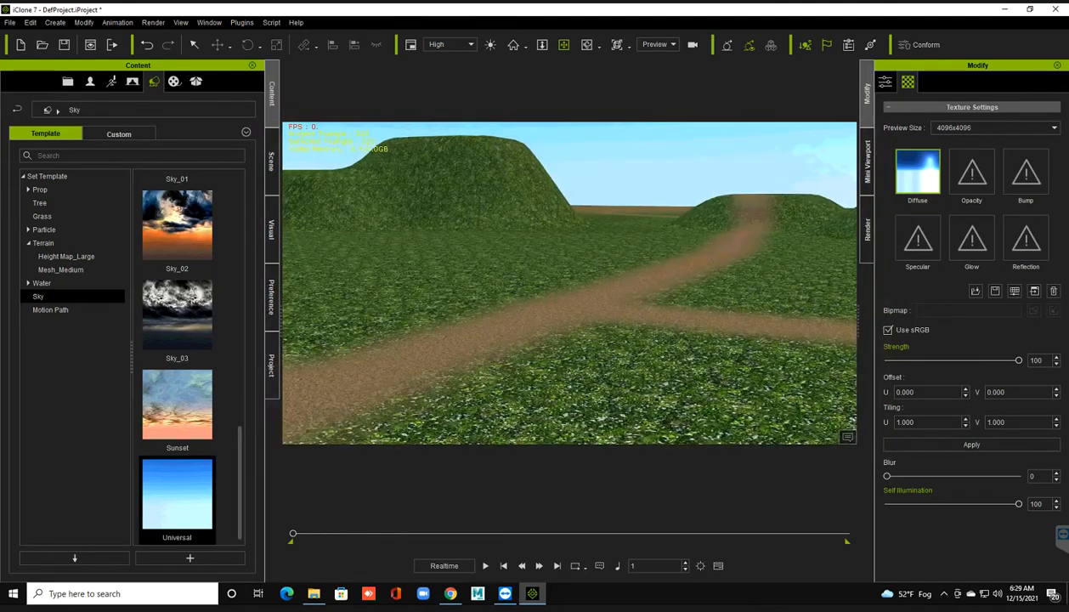
left_click(90, 81)
left_click(42, 189)
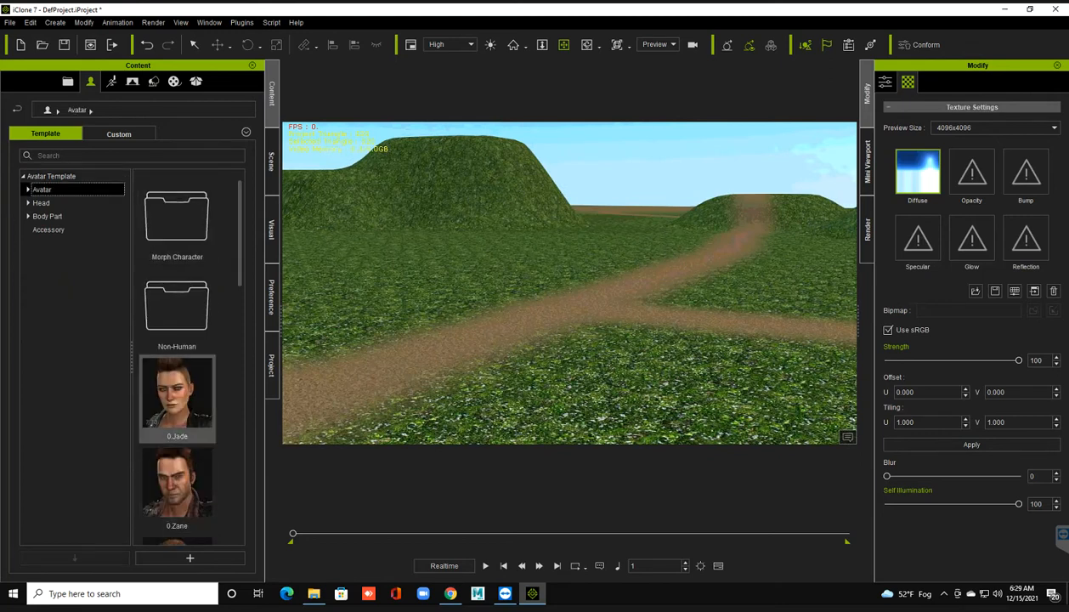
left_click_drag(177, 396, 723, 254)
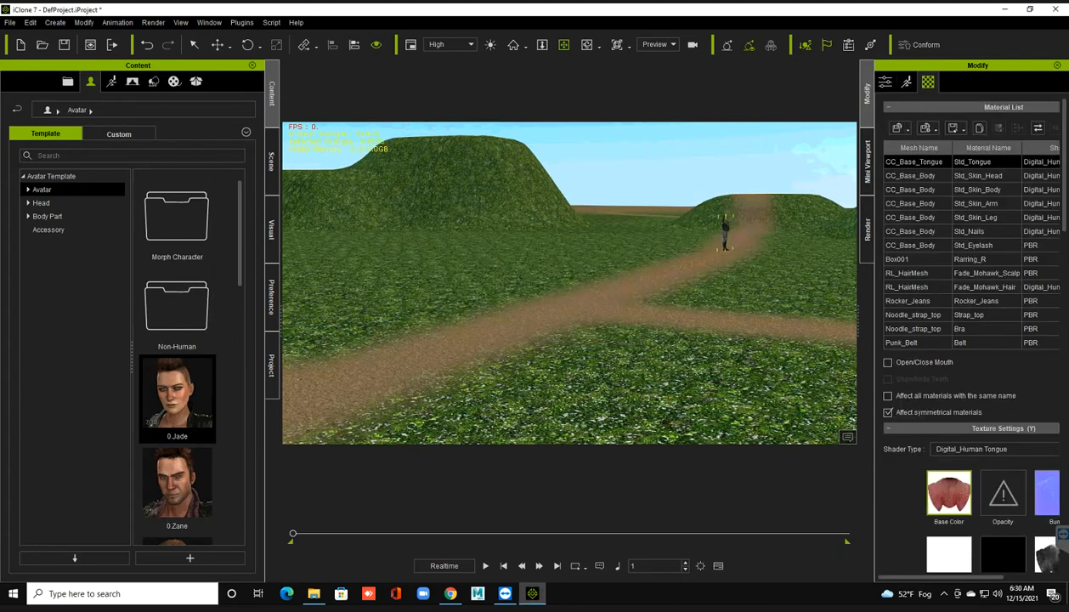
Step: Rotate the Jade avatar about its vertical axis to face along the road, setting its Z rotation to -90
key("f")
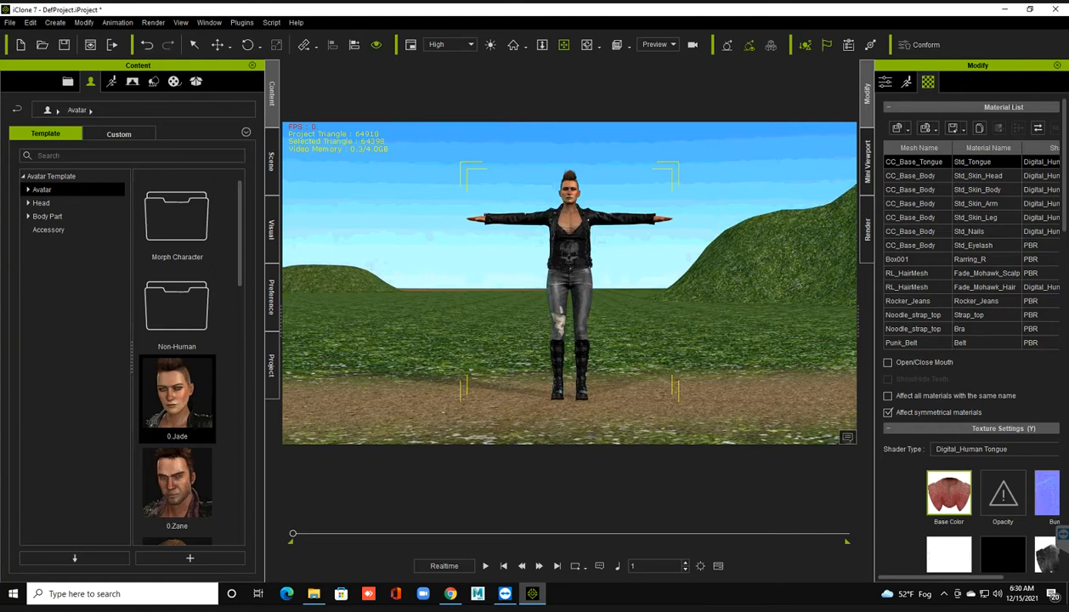
scroll(570, 282, "down", 2)
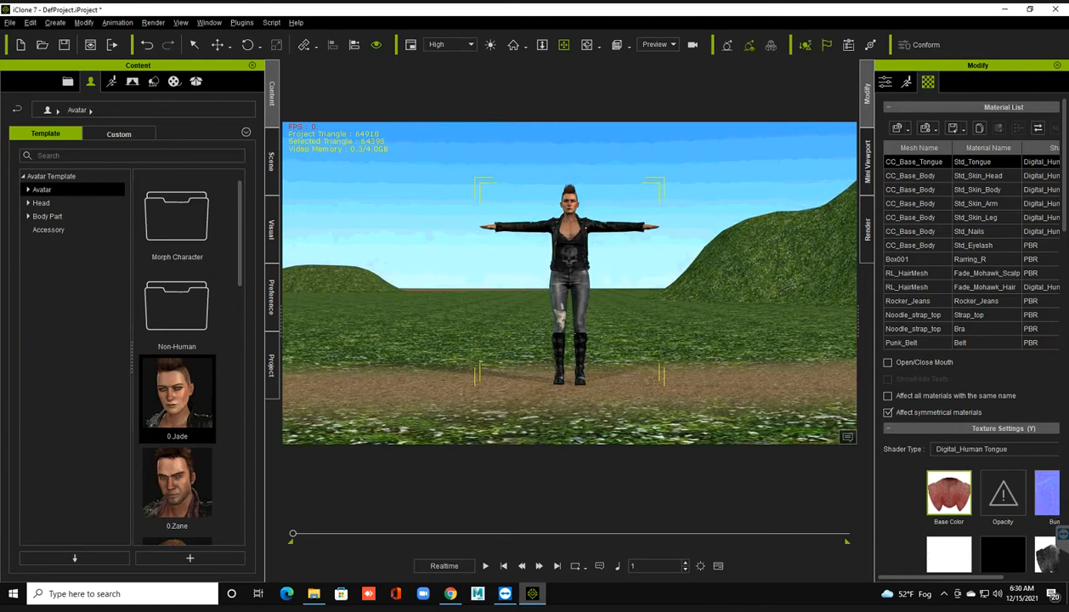
right_click_drag(570, 282, 639, 298)
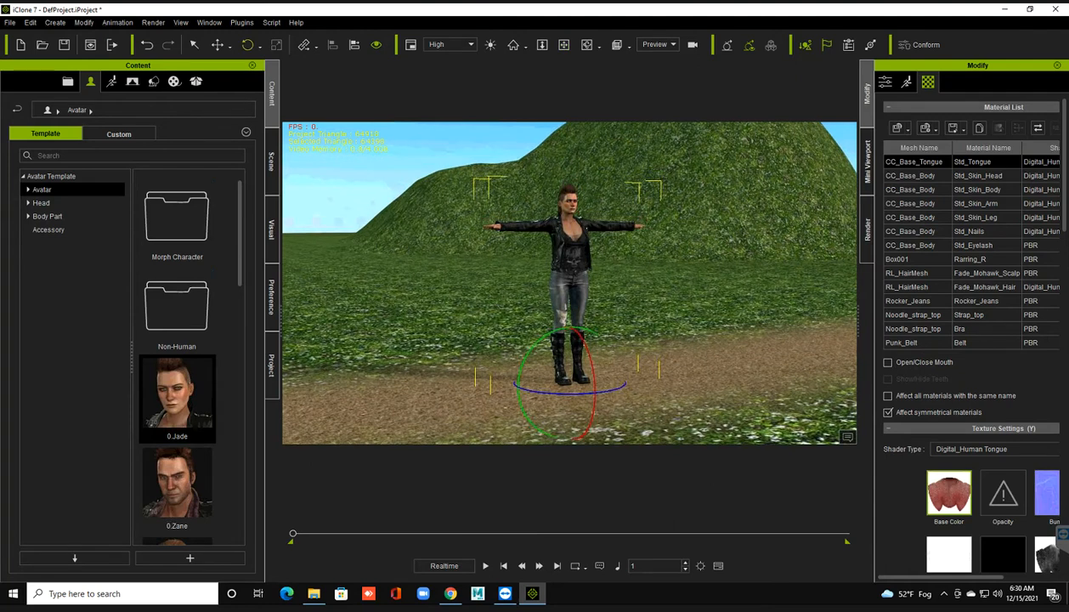
left_click_drag(574, 394, 522, 390)
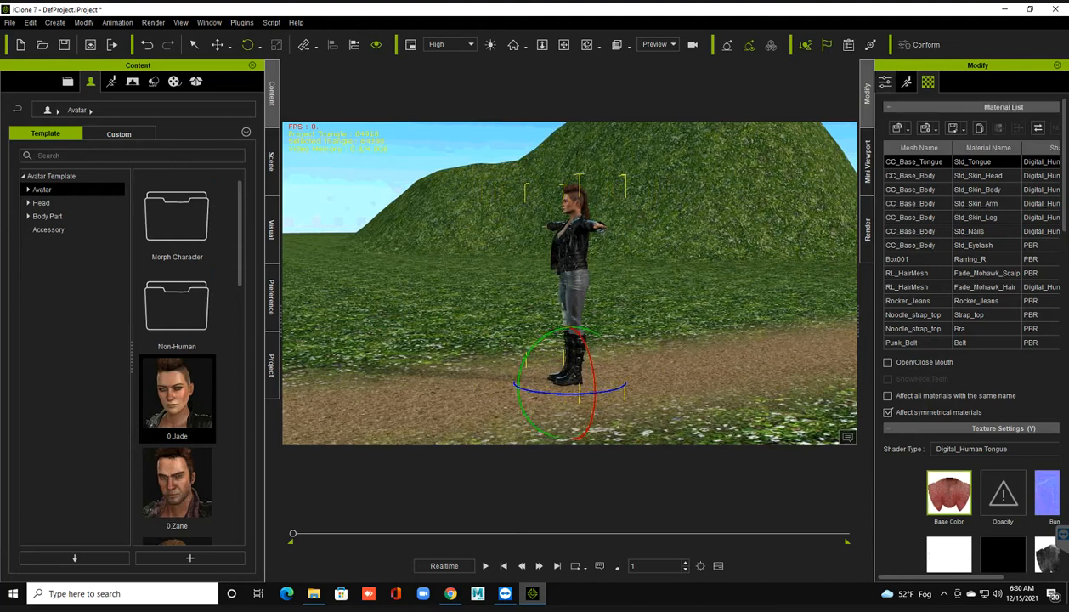
left_click(886, 82)
scroll(967, 260, "down", 1)
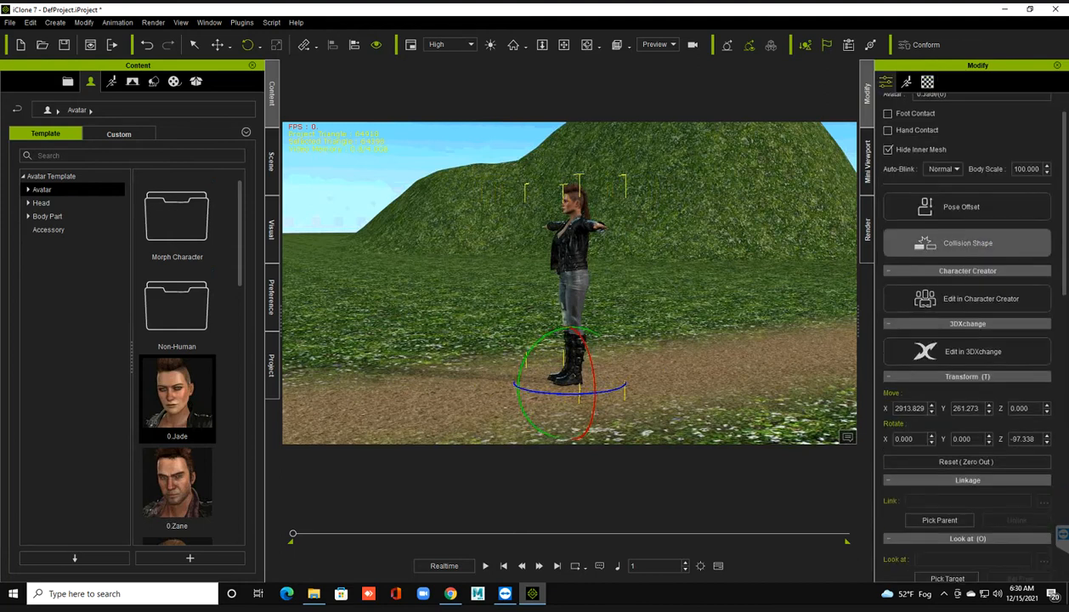
scroll(968, 255, "down", 3)
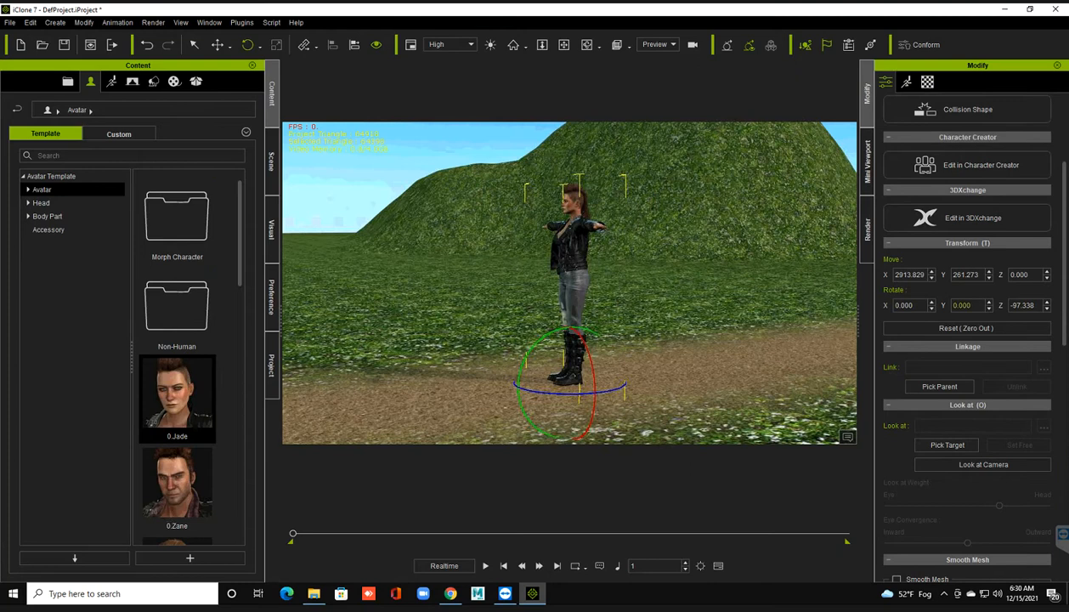
left_click_drag(1017, 305, 1009, 305)
type("-90")
key("Delete")
key("Return")
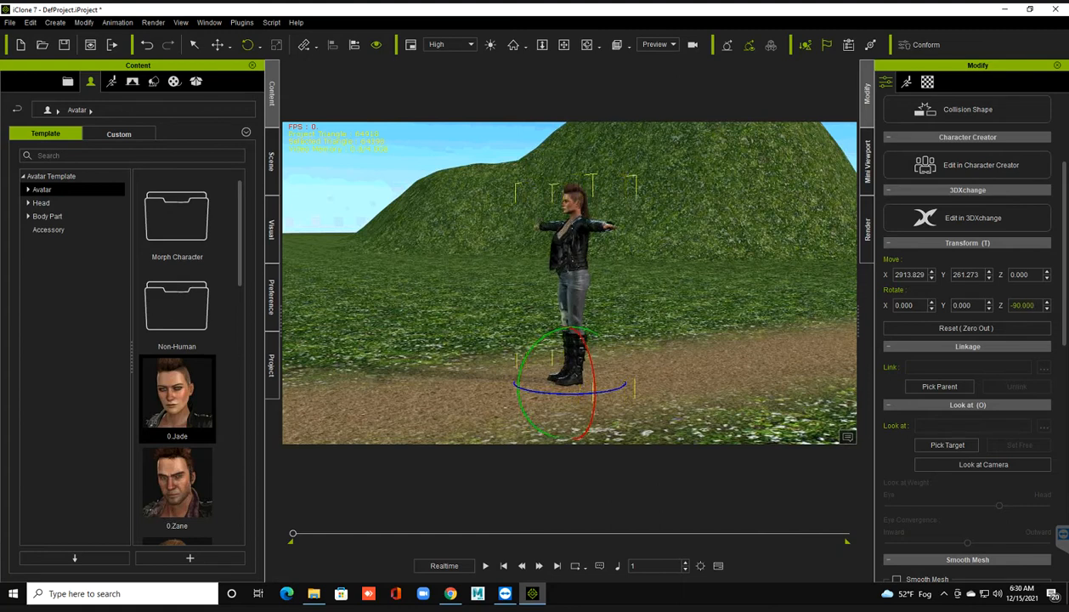
Step: Select the Jade avatar on the soil road and open Motion Puppet for it, keeping its window clear of the avatar
scroll(570, 282, "down", 2)
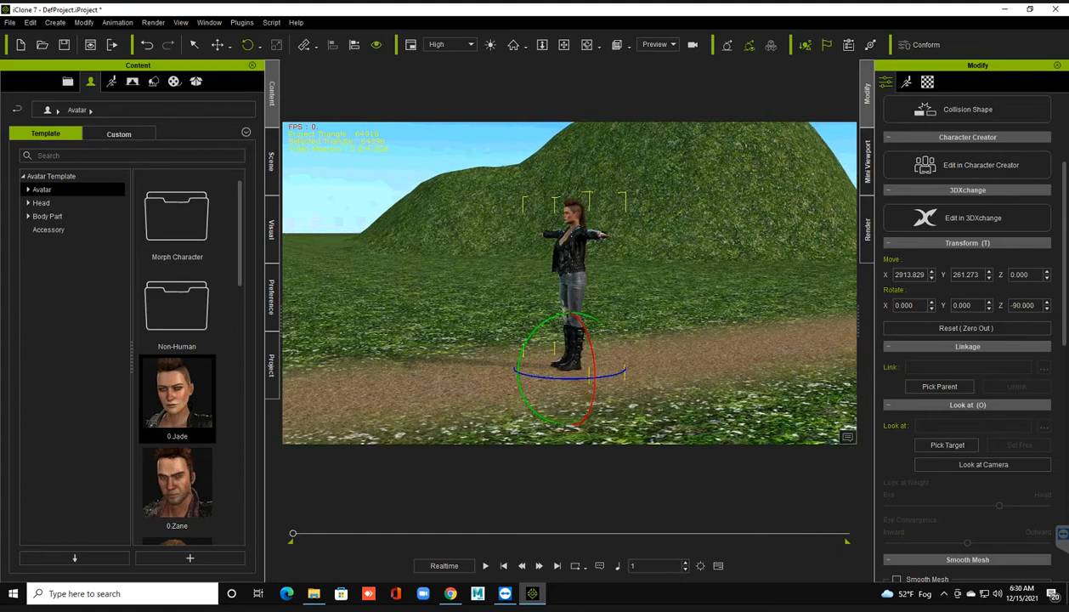
right_click_drag(570, 283, 642, 321)
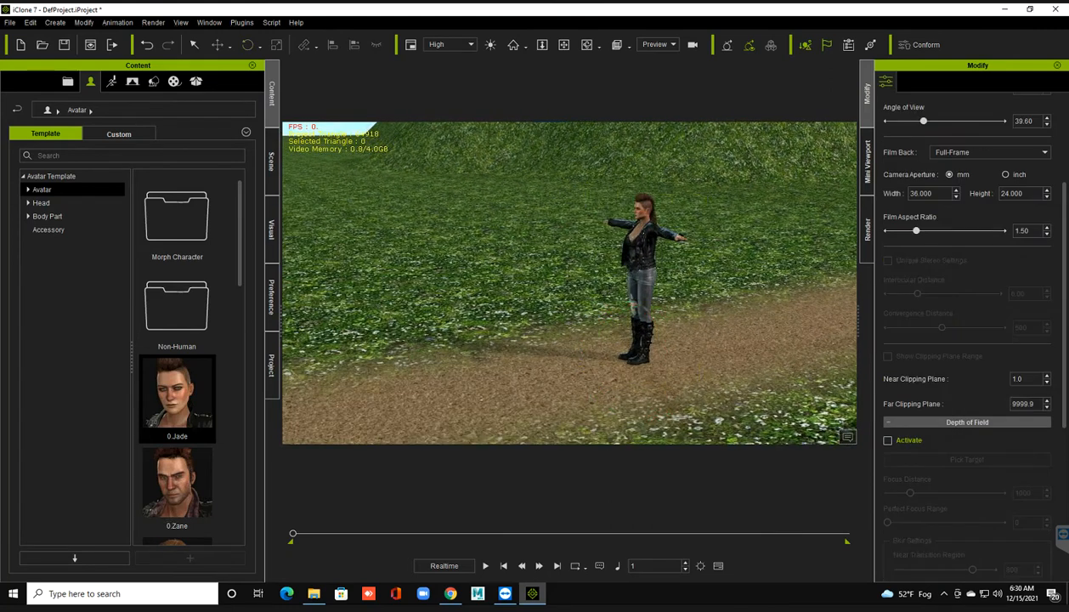
left_click(642, 280)
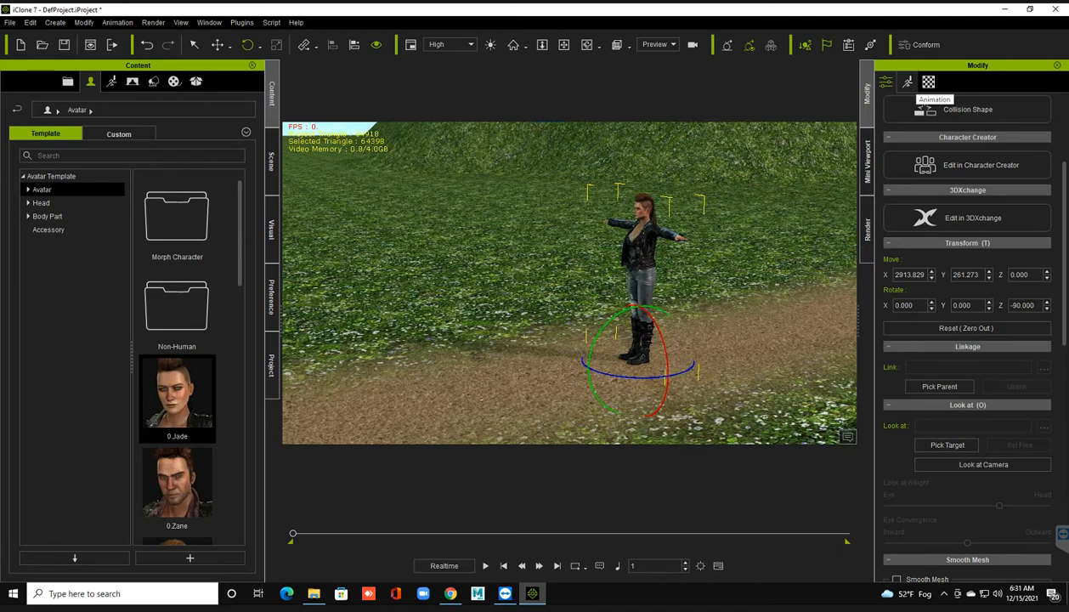
left_click(908, 81)
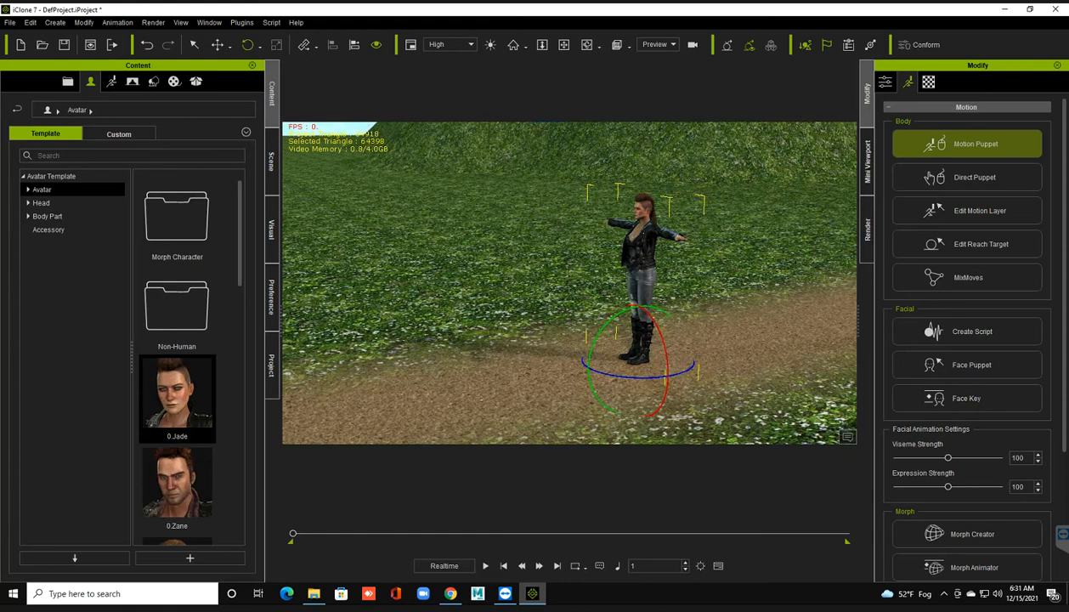
left_click(967, 144)
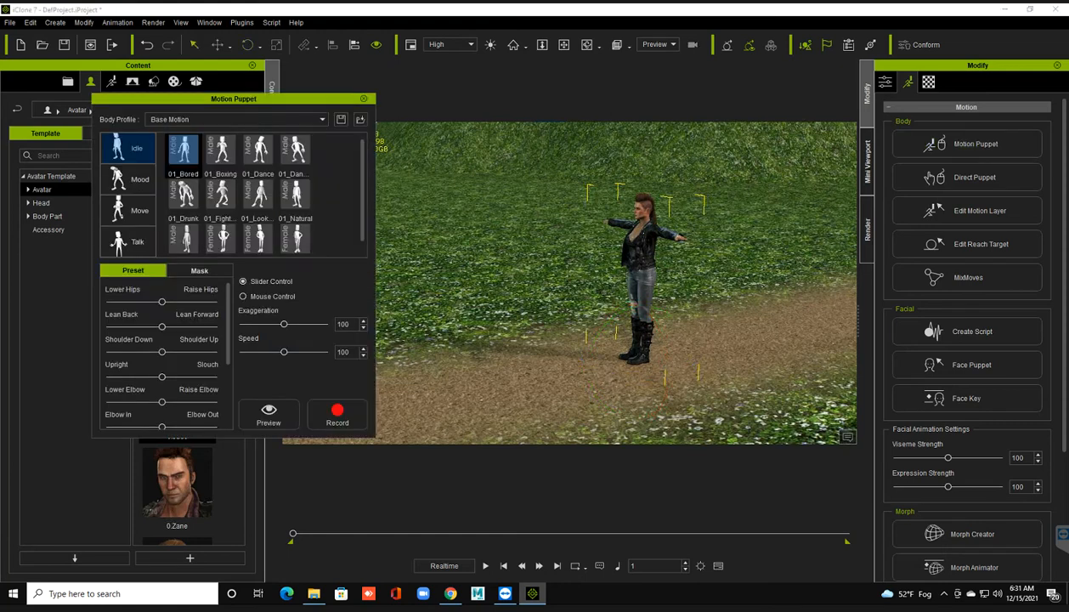
left_click_drag(272, 99, 227, 72)
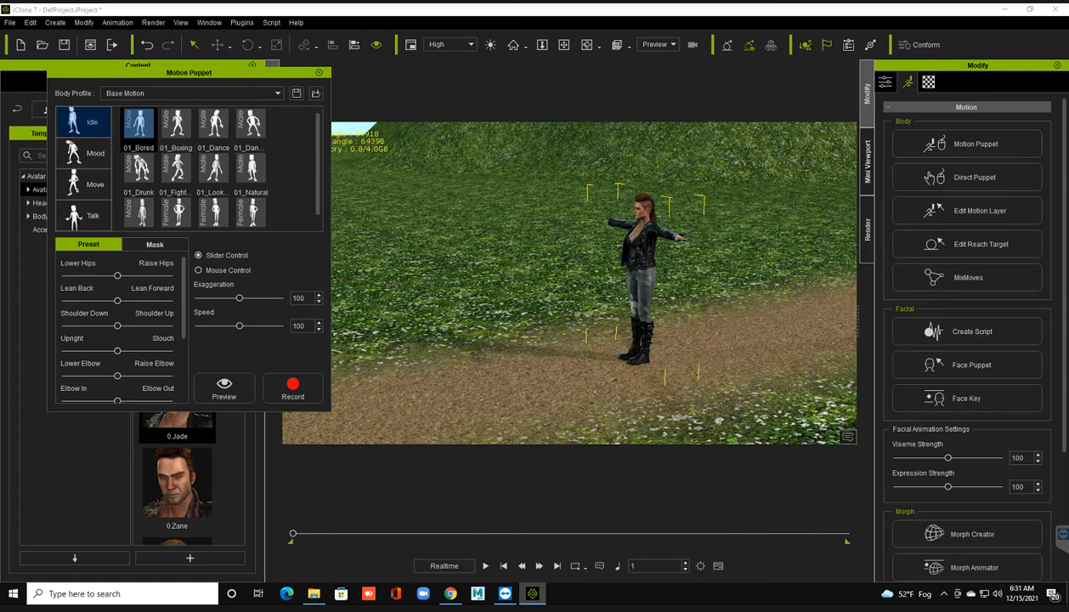
Step: Preview the 01_Bored Idle motion on the Jade avatar, then select the 02_Sexy Idle motion
left_click(139, 129)
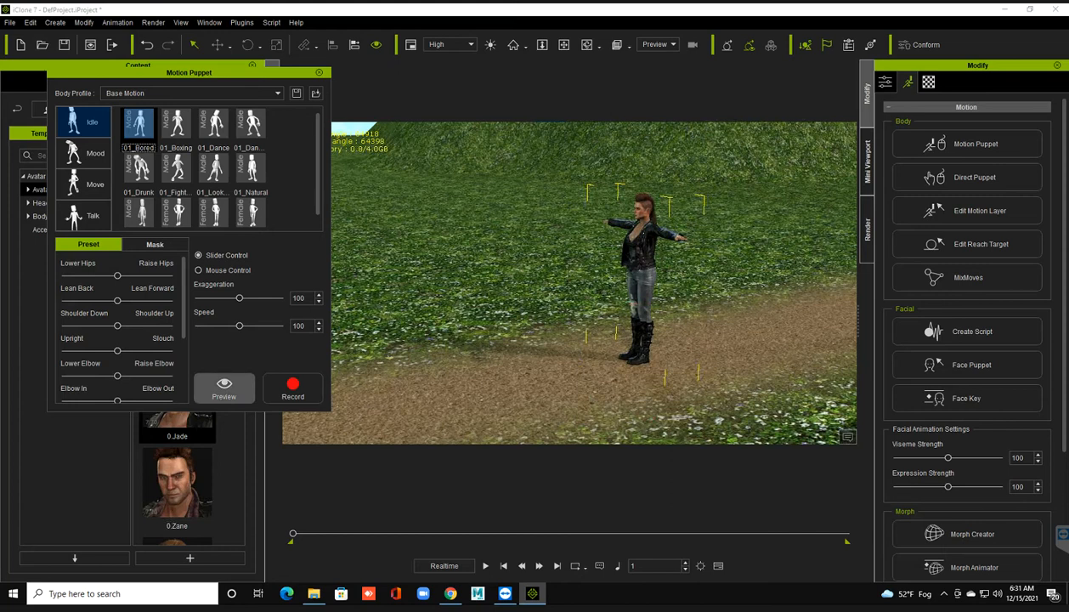
left_click(224, 388)
key("space")
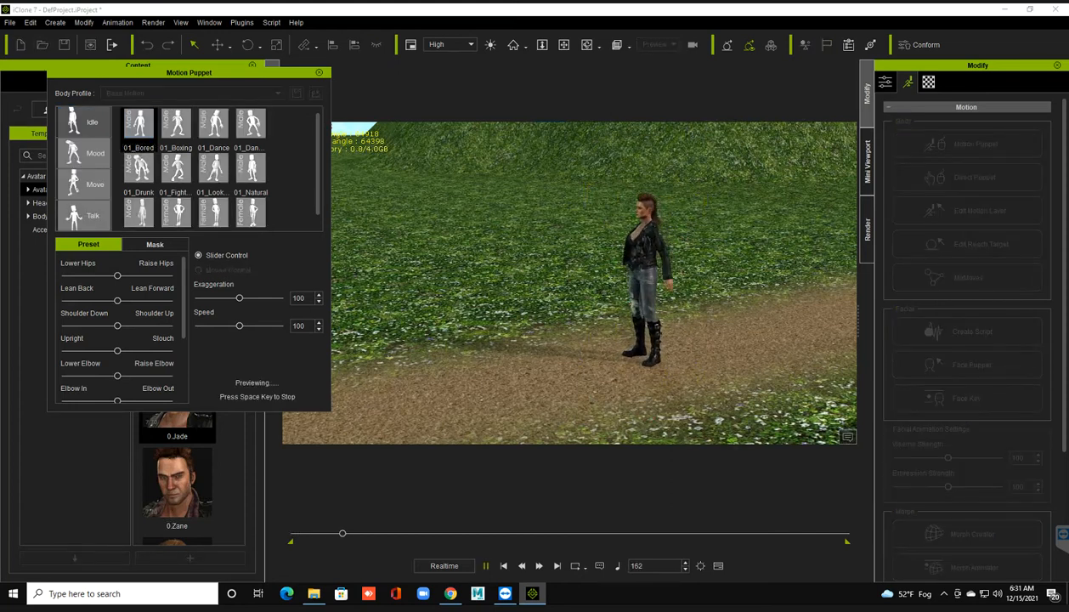
key("space")
left_click(250, 213)
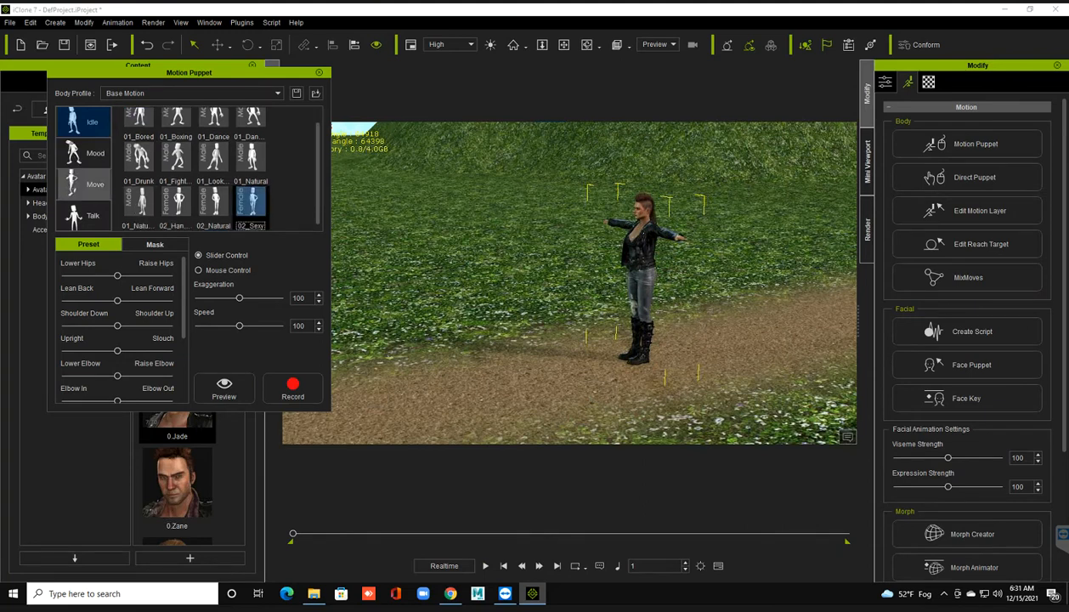
Step: Choose the second female 02_Basi... motion from the Move category and preview it on the Jade avatar
left_click(83, 184)
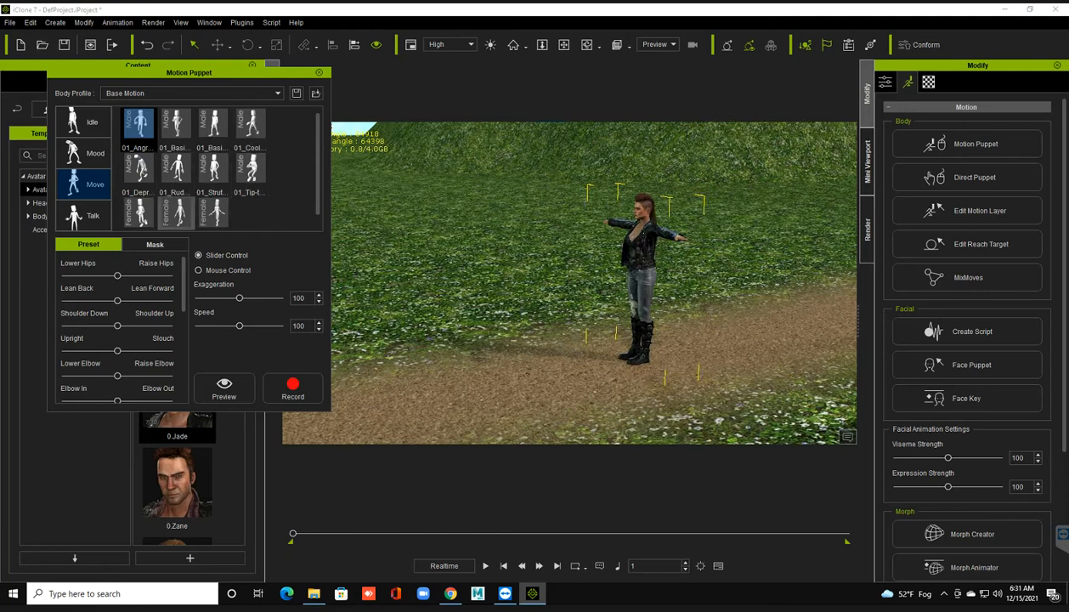
left_click(177, 213)
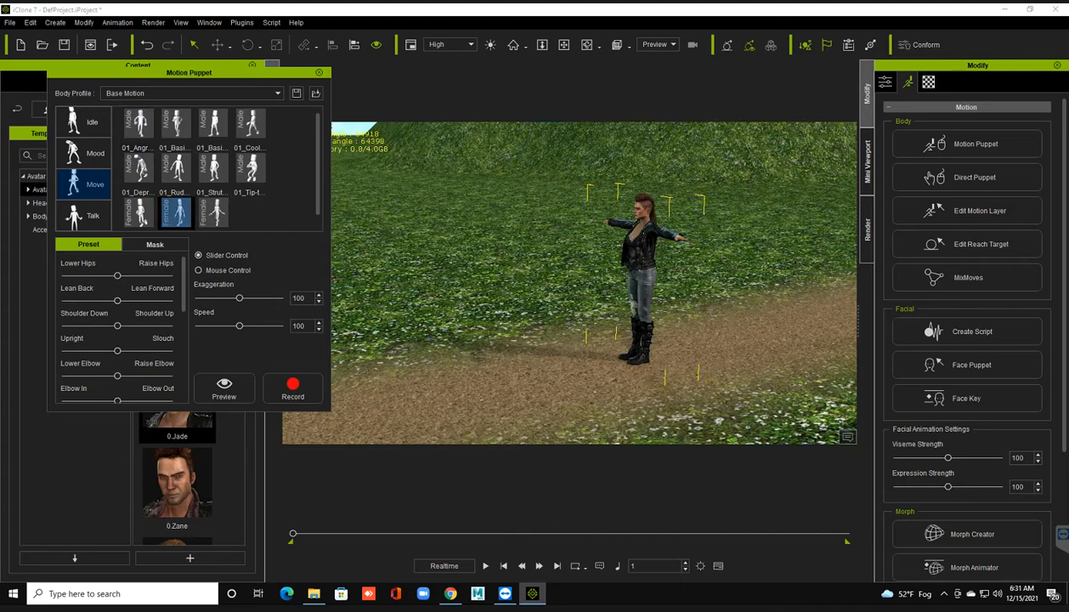
left_click(223, 388)
key("space")
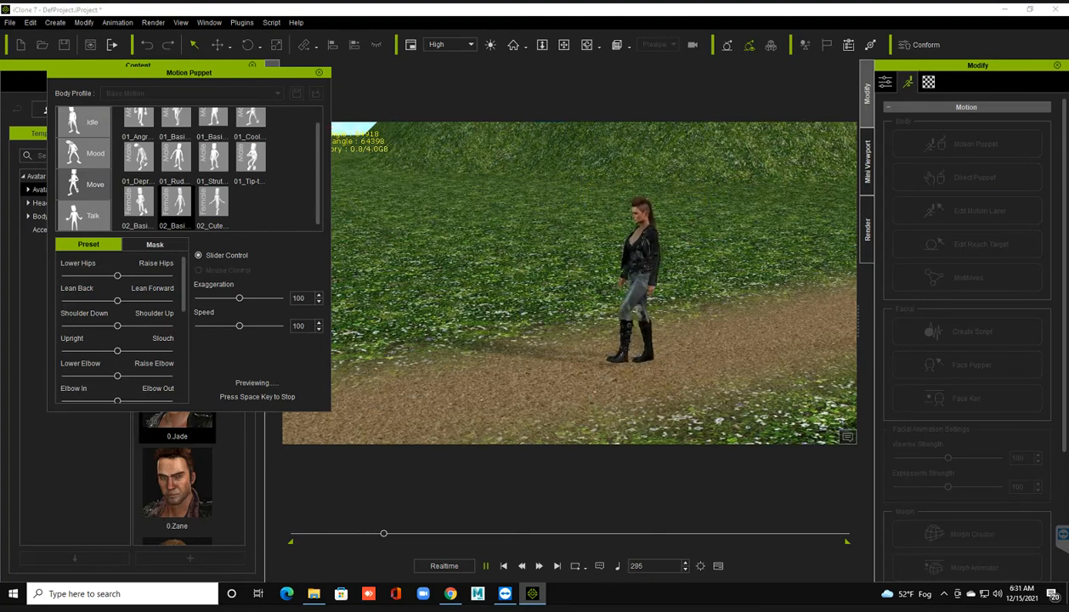
key("space")
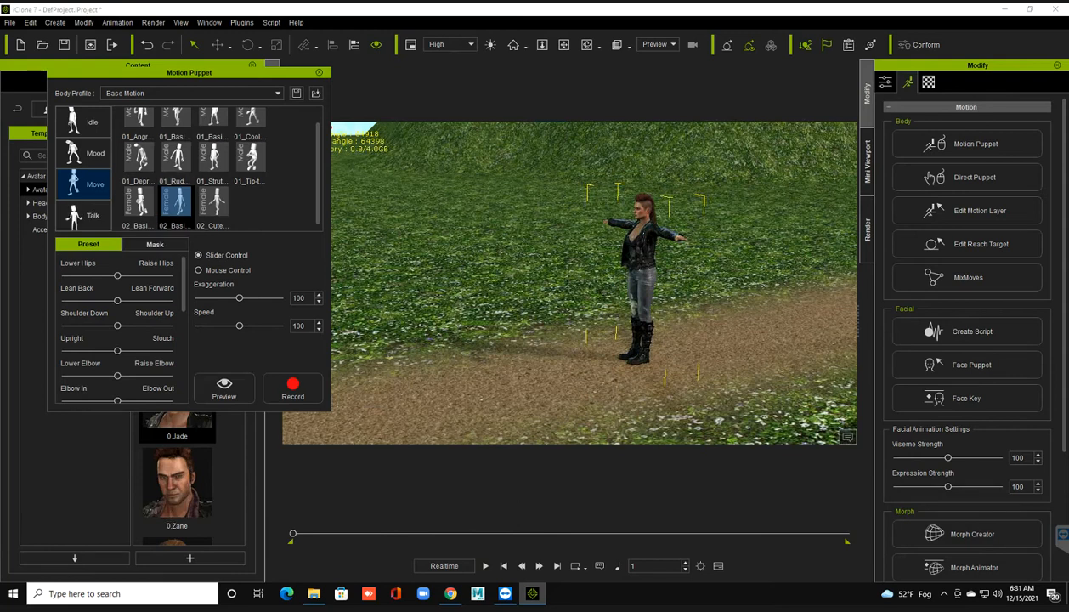
Step: Record the selected female Move motion on the Jade avatar from frame 1 to frame 420
left_click(292, 388)
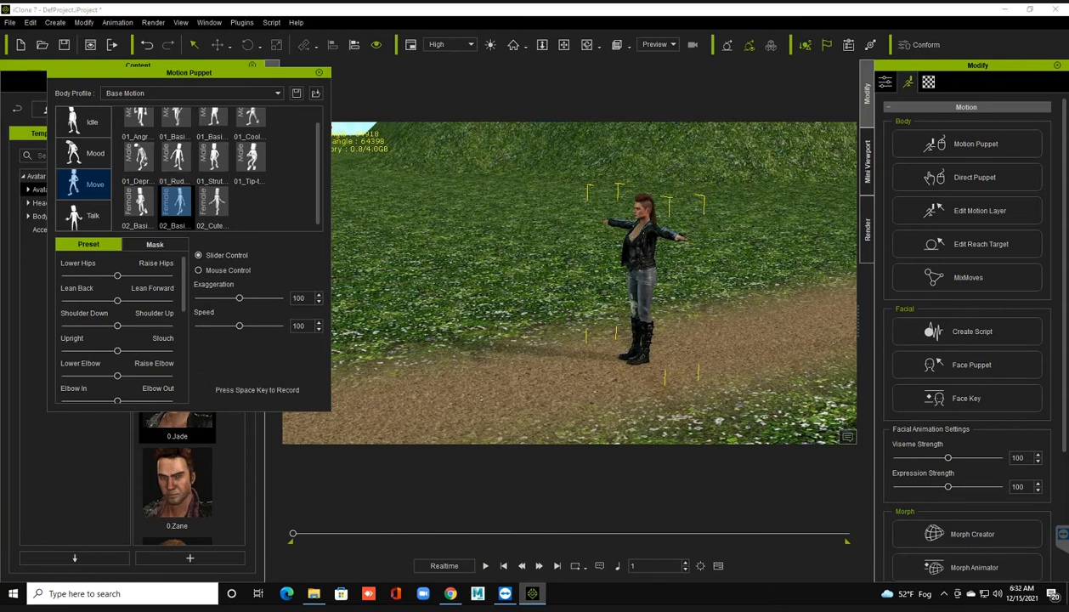
scroll(594, 282, "down", 2)
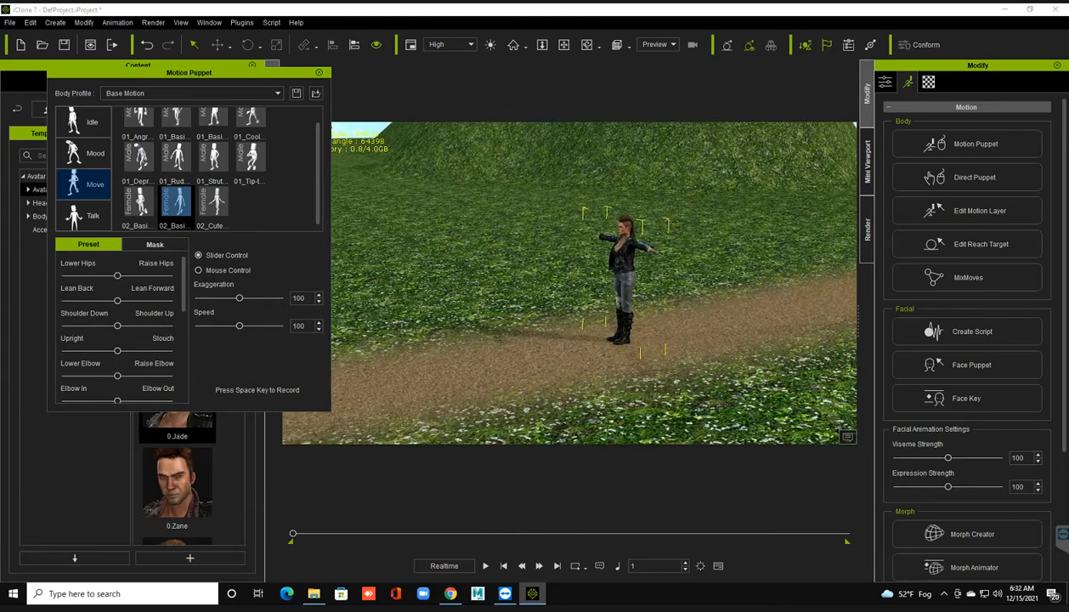
scroll(594, 282, "down", 2)
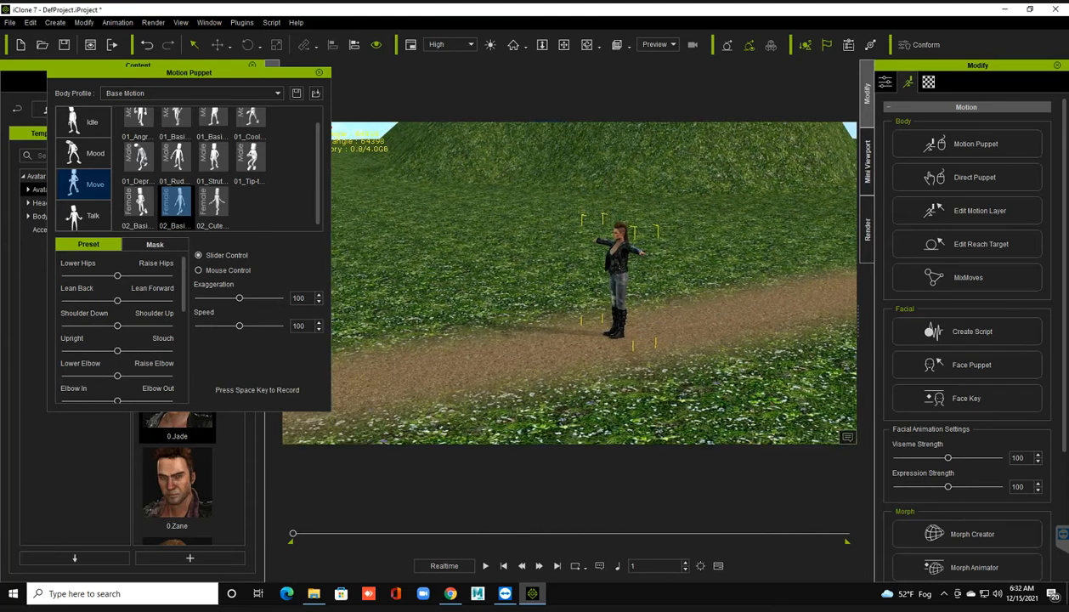
key("space")
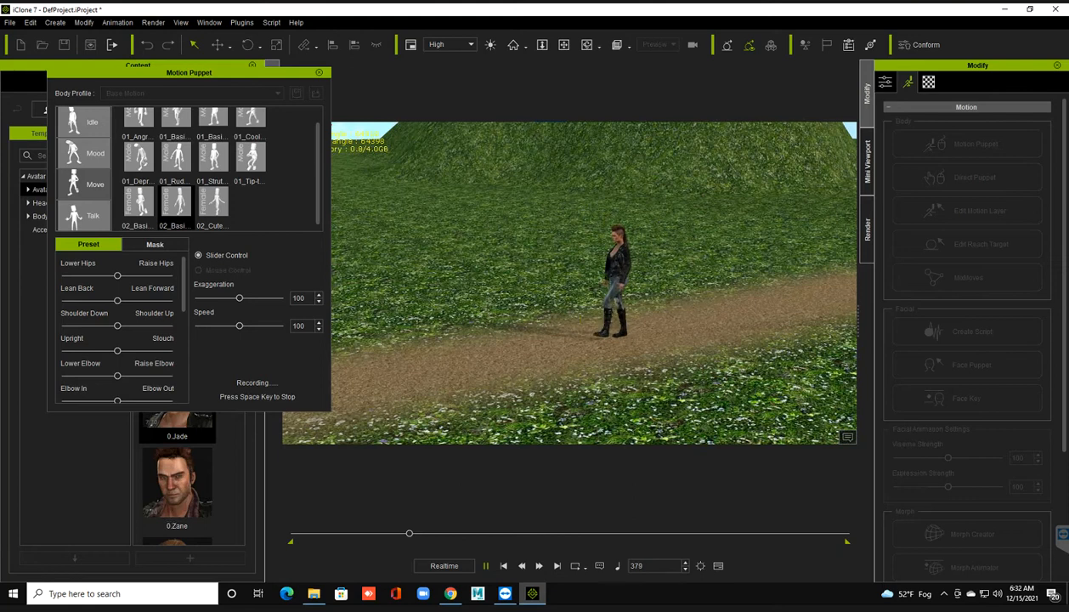
key("space")
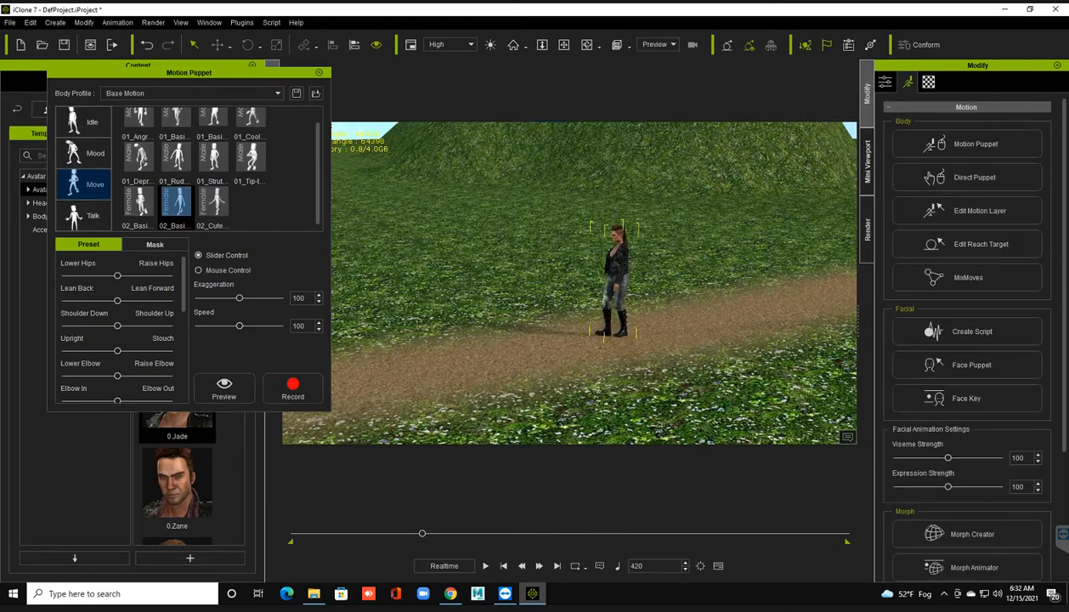
Step: Show an enlarged timeline covering the whole project length and end the playback range at frame 420
key("F3")
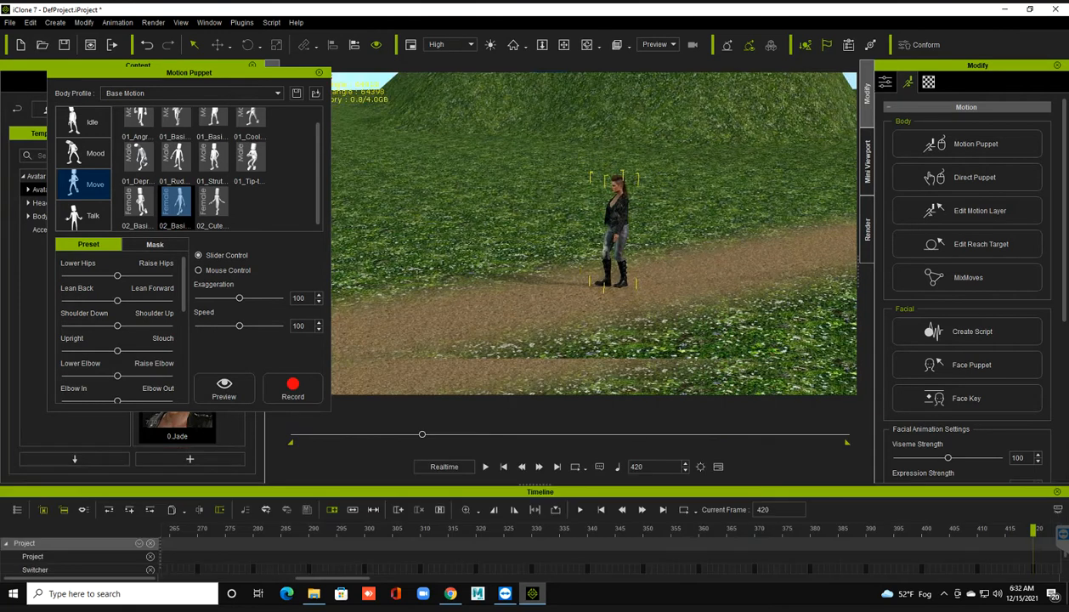
left_click_drag(535, 485, 535, 396)
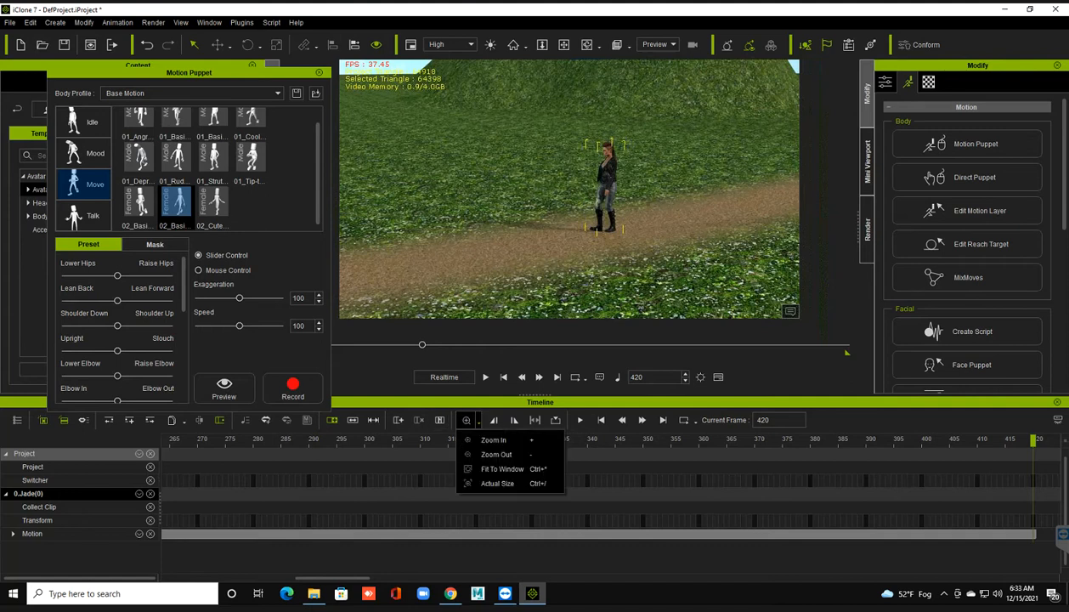
left_click(496, 454)
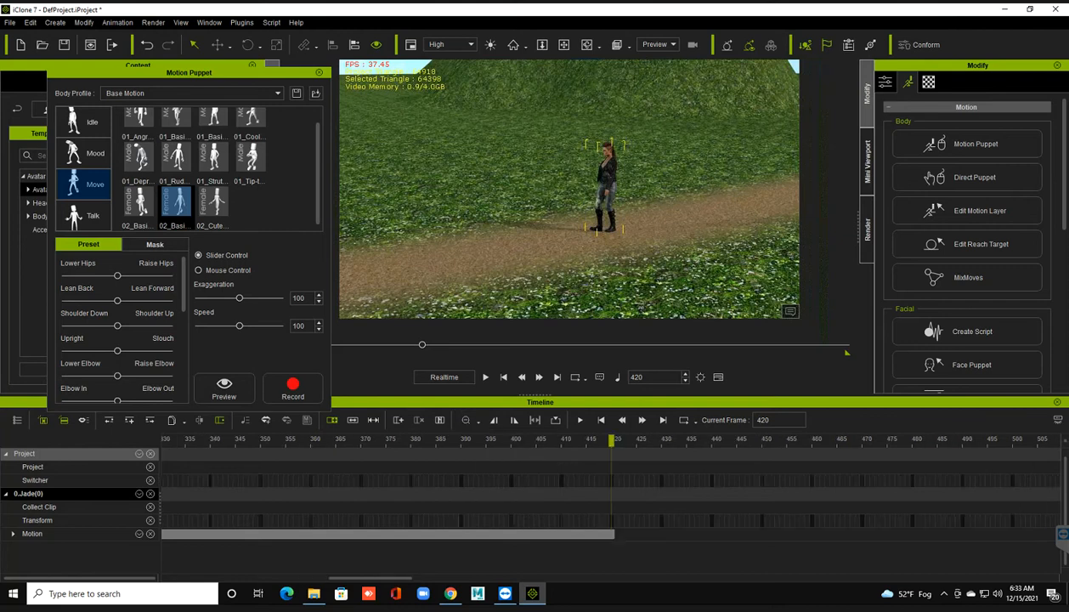
left_click(465, 420)
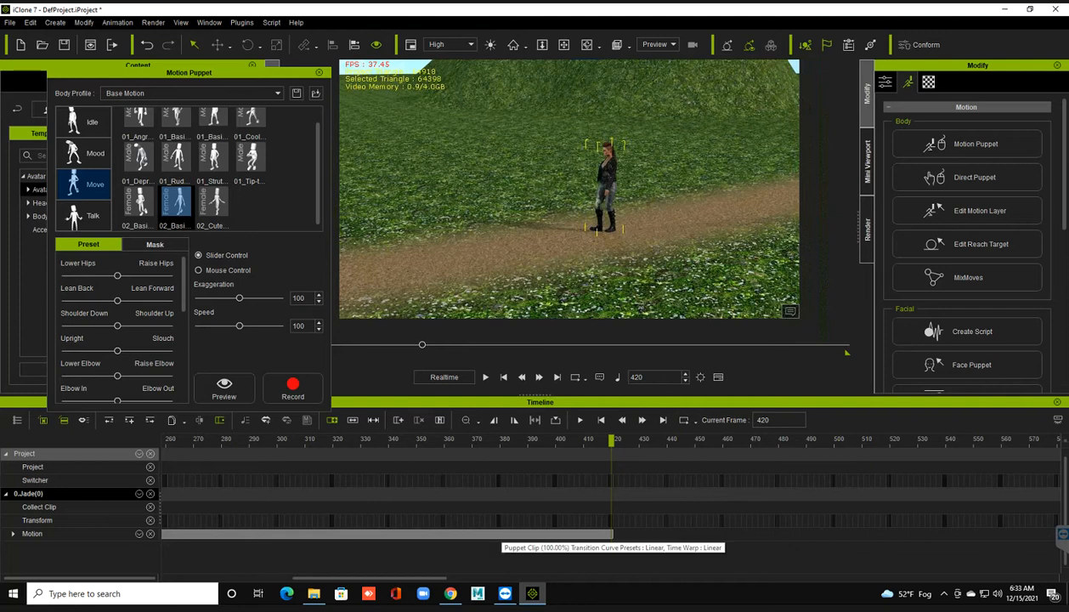
scroll(500, 532, "down", 2)
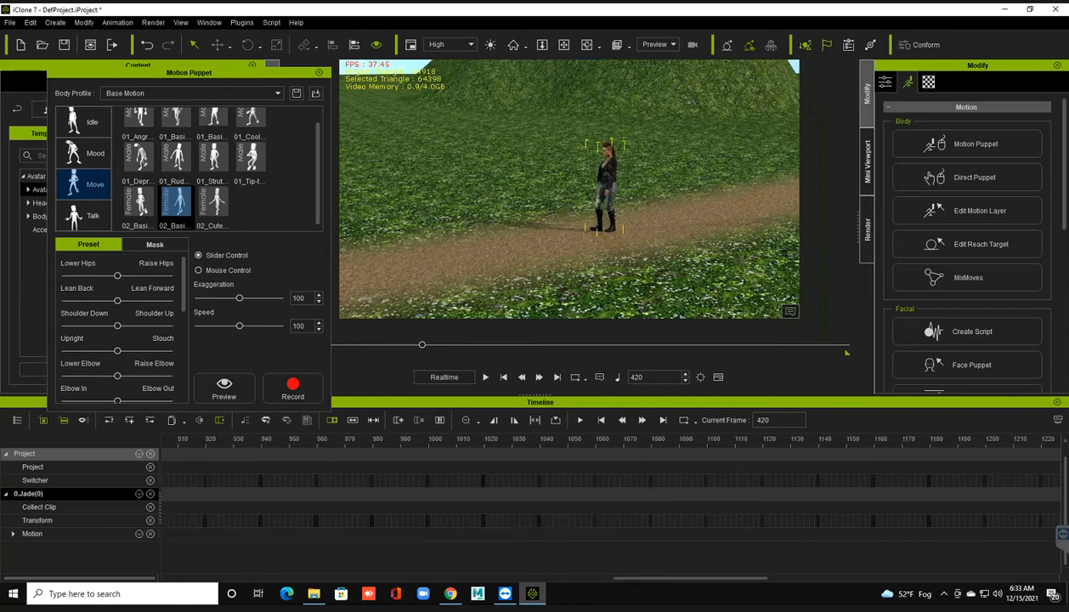
scroll(608, 485, "down", 2)
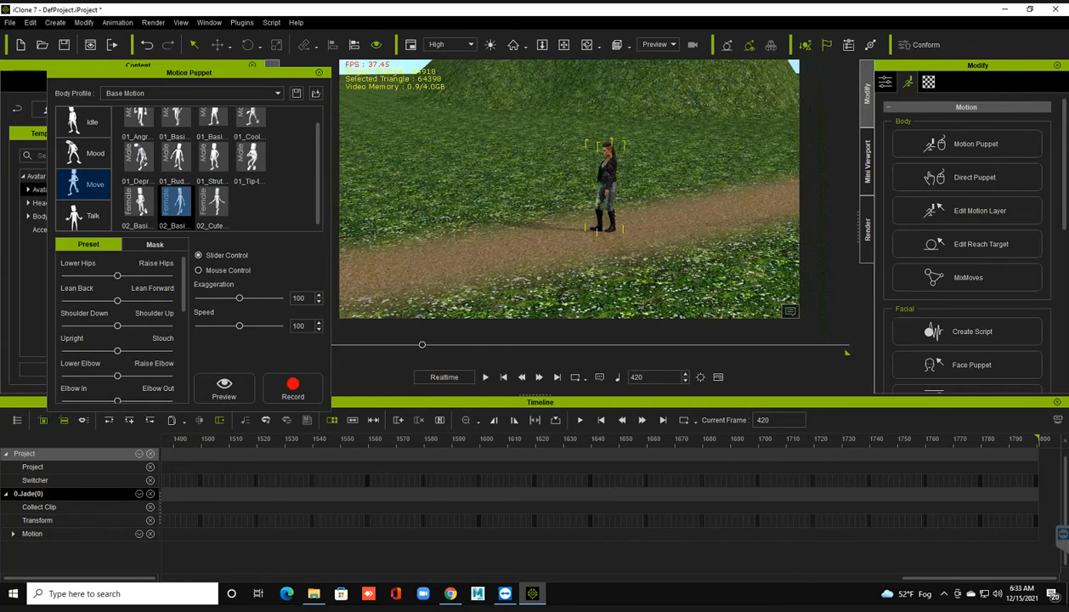
scroll(608, 484, "down", 3, "ctrl")
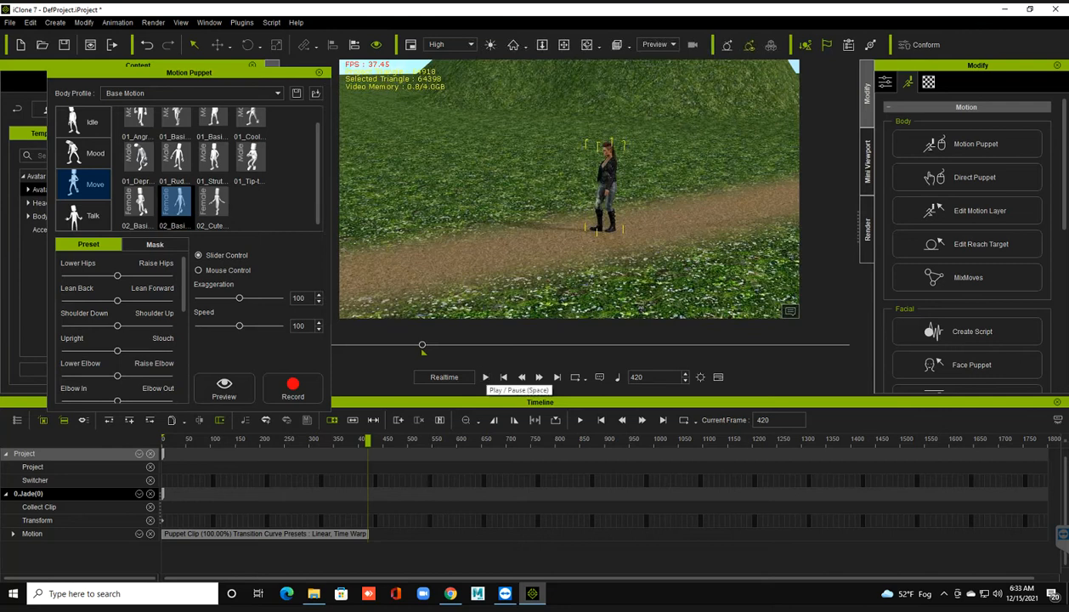
Step: Close Motion Puppet, play back the recorded walk, and return to the first frame
left_click(319, 72)
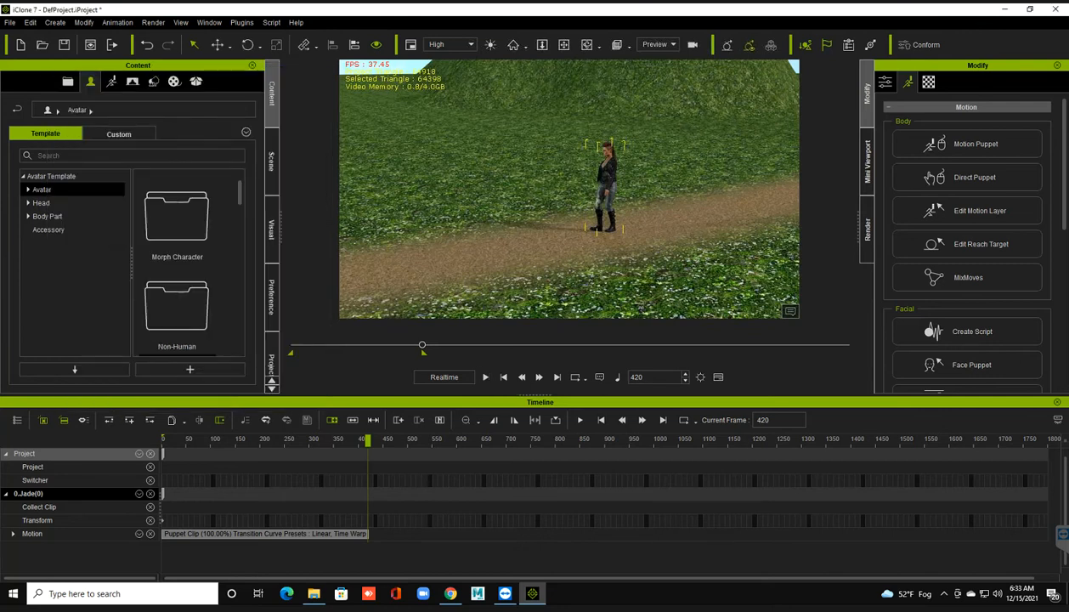
left_click(486, 377)
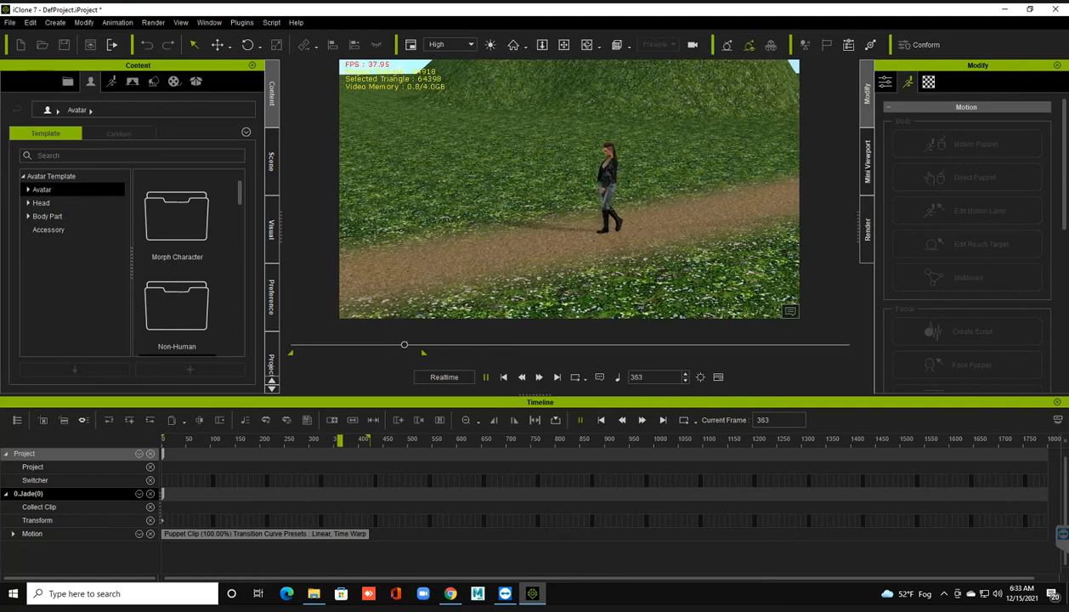
key("space")
left_click(503, 377)
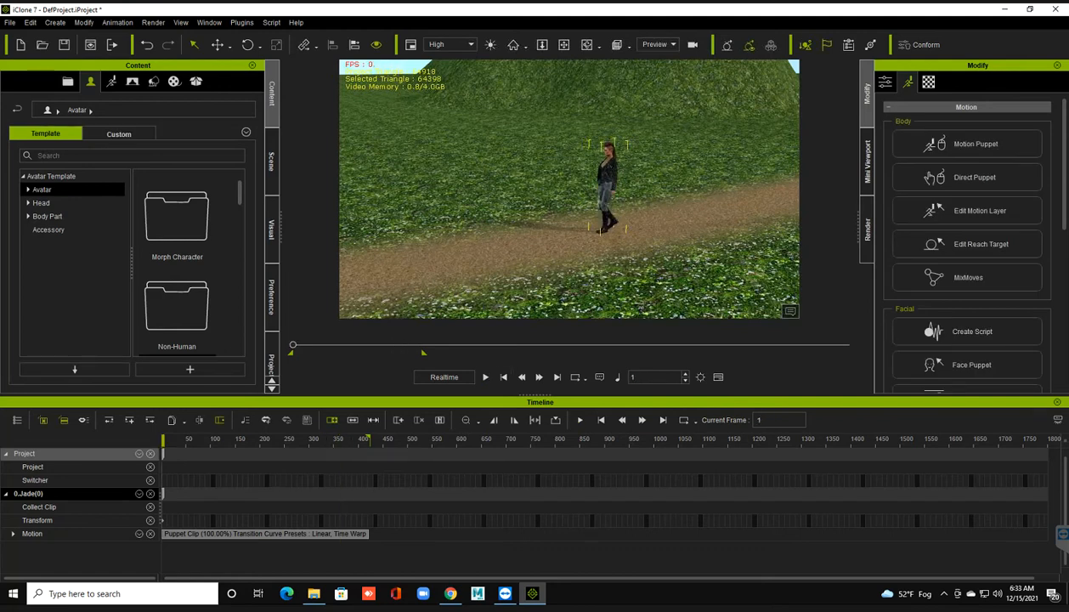
Step: At frame 420, move the Jade avatar forward along the soil road to key its end position, and play the walk
left_click(366, 439)
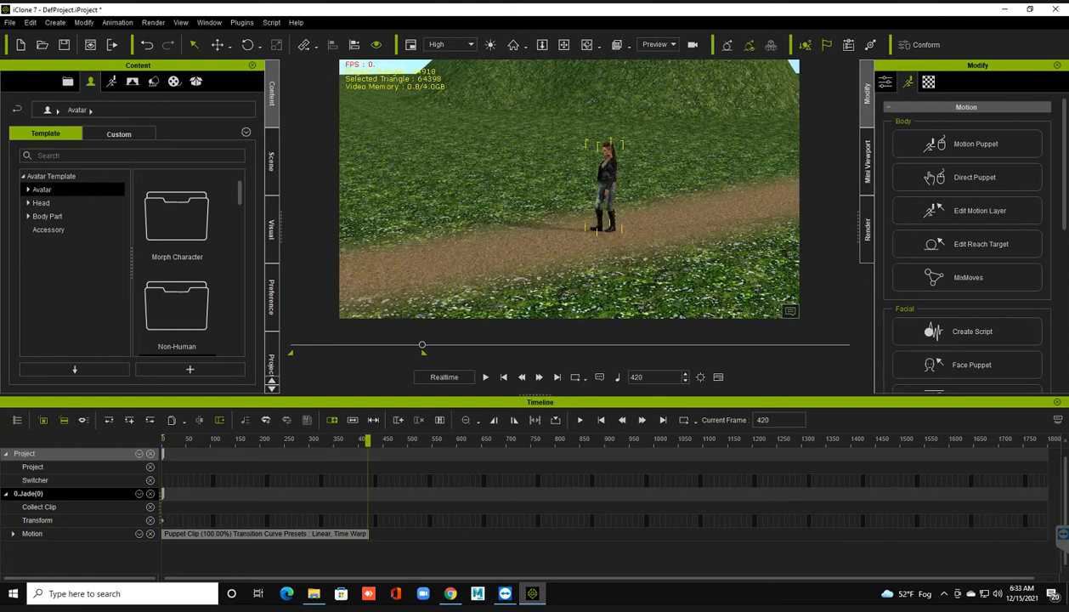
scroll(570, 189, "down", 1)
middle_click_drag(570, 189, 599, 182)
left_click(599, 182)
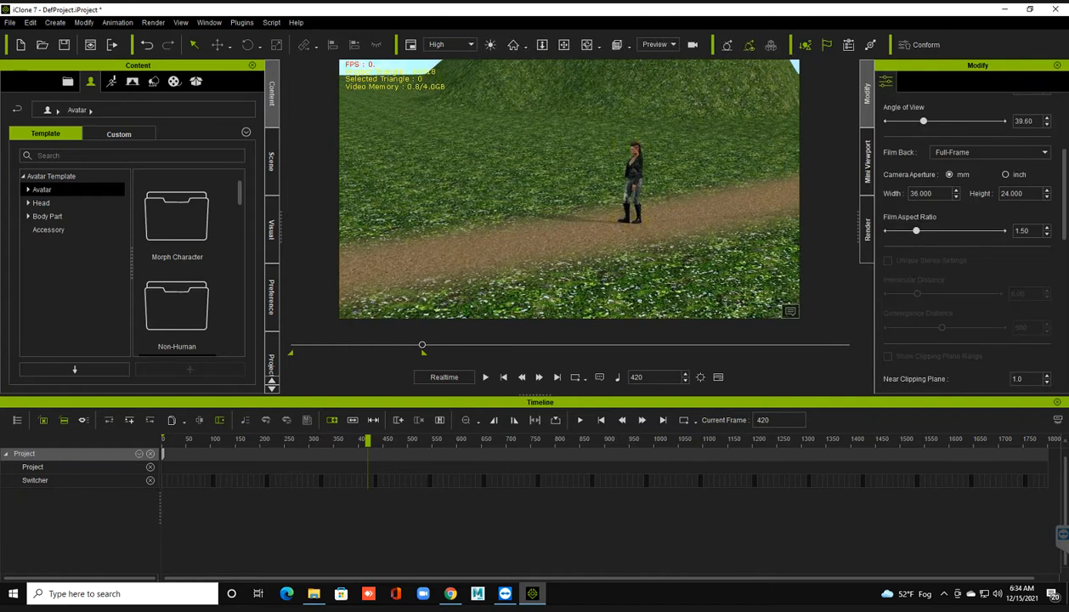
left_click(634, 155)
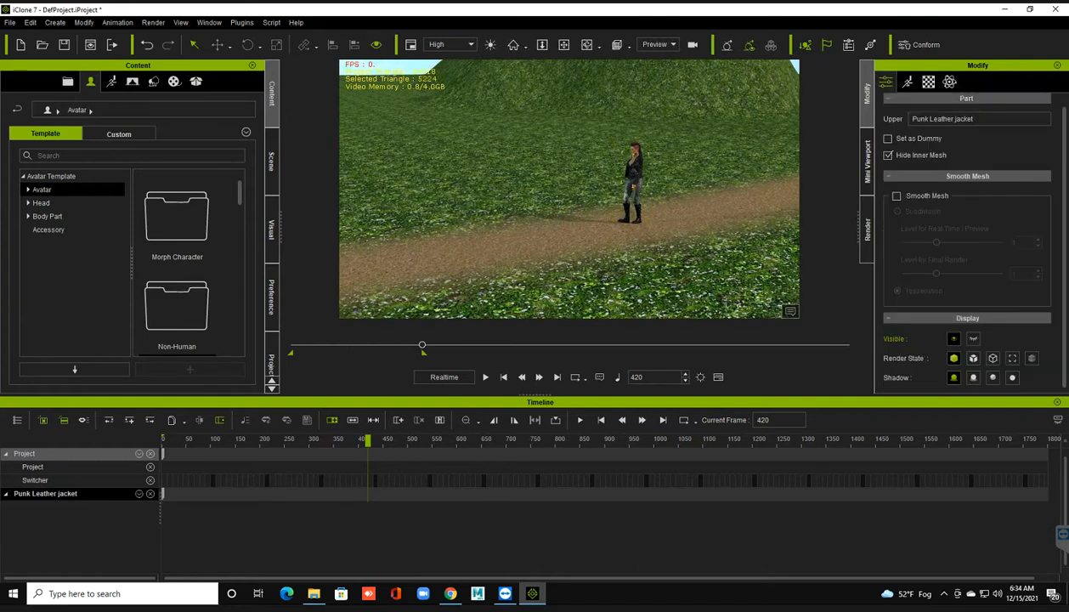
left_click(634, 181)
key("w")
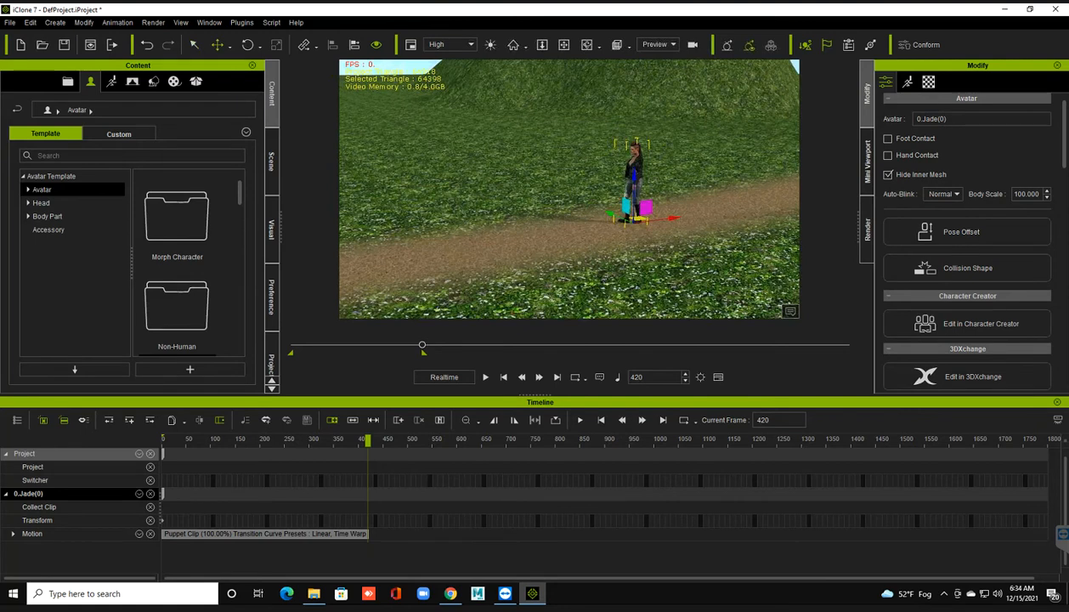
left_click_drag(633, 218, 444, 243)
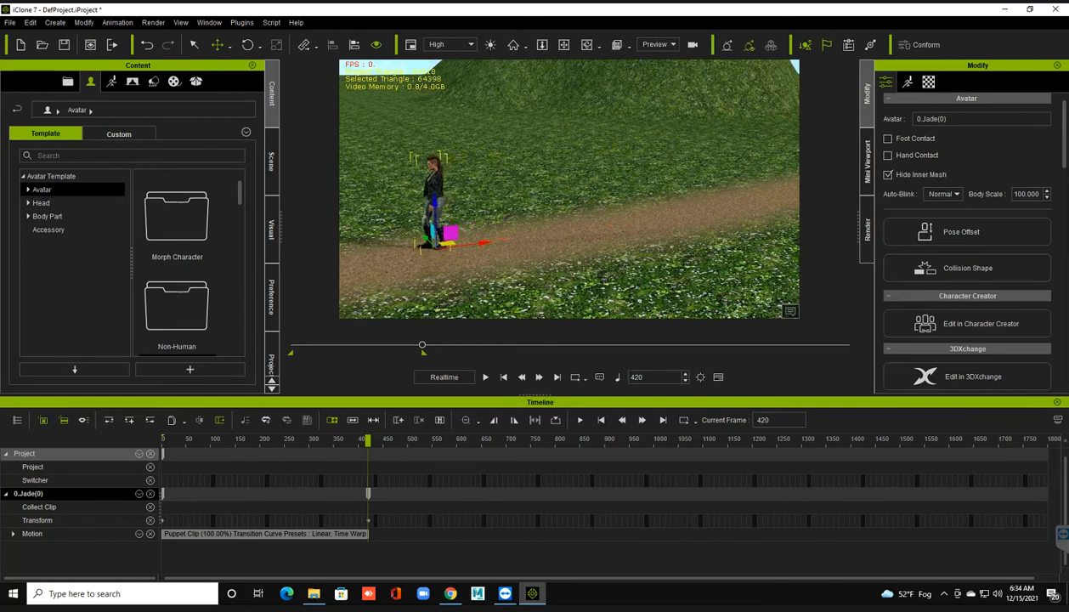
left_click_drag(448, 244, 458, 255)
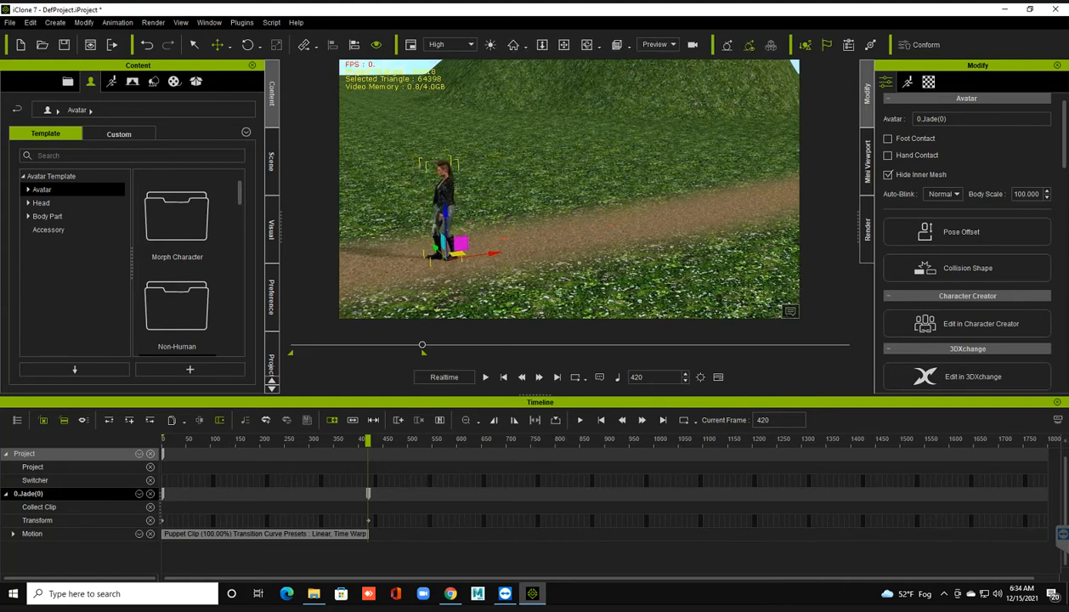
left_click(485, 376)
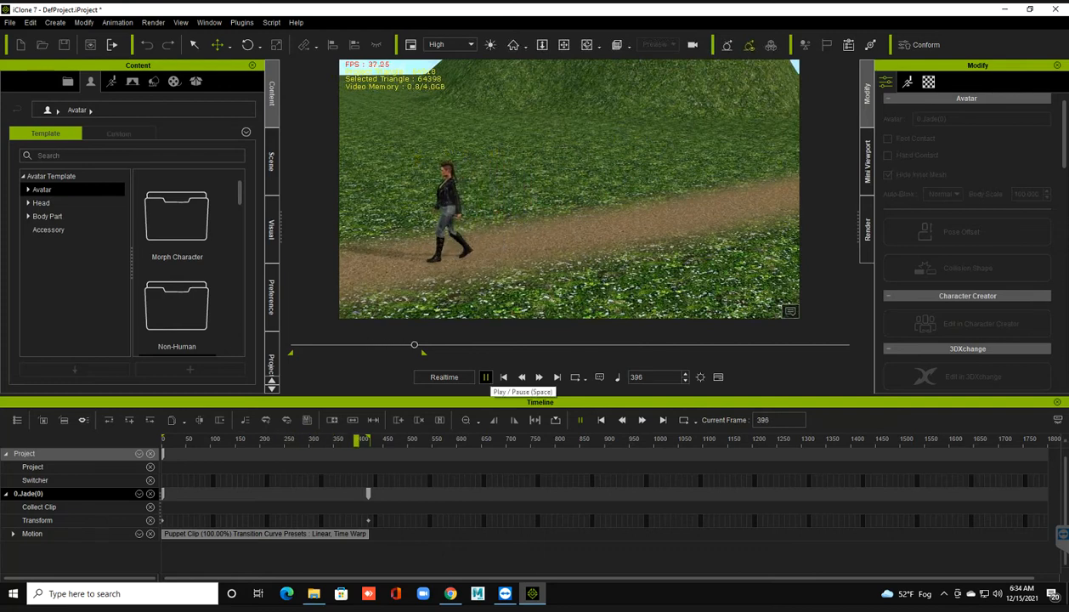
Step: Let the walk playback end at frame 420 and examine the Jade avatar's end pose from the side at close range
left_click(485, 377)
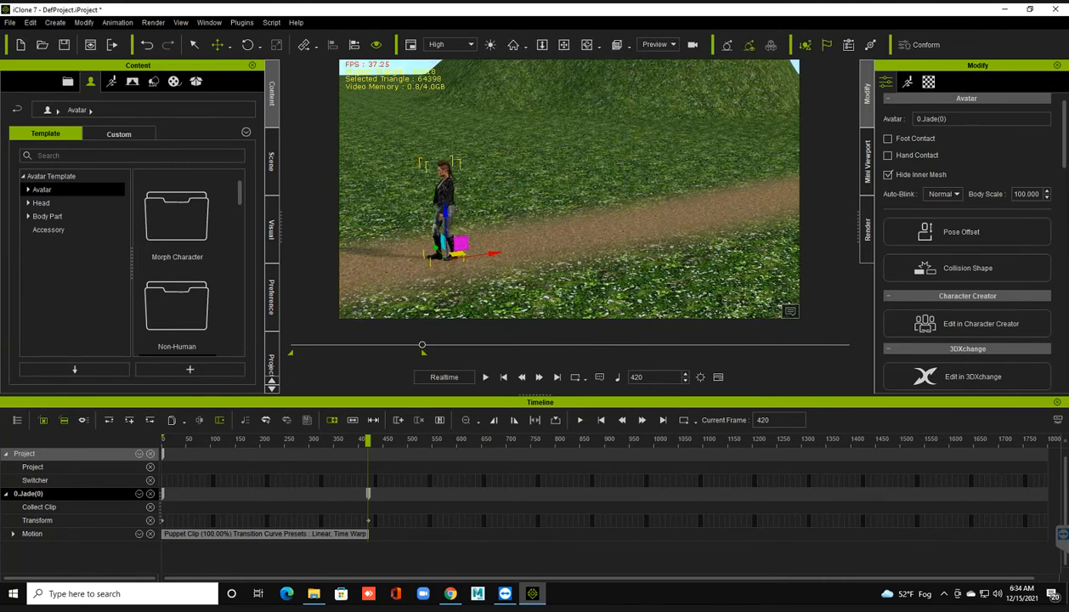
scroll(570, 189, "up", 2)
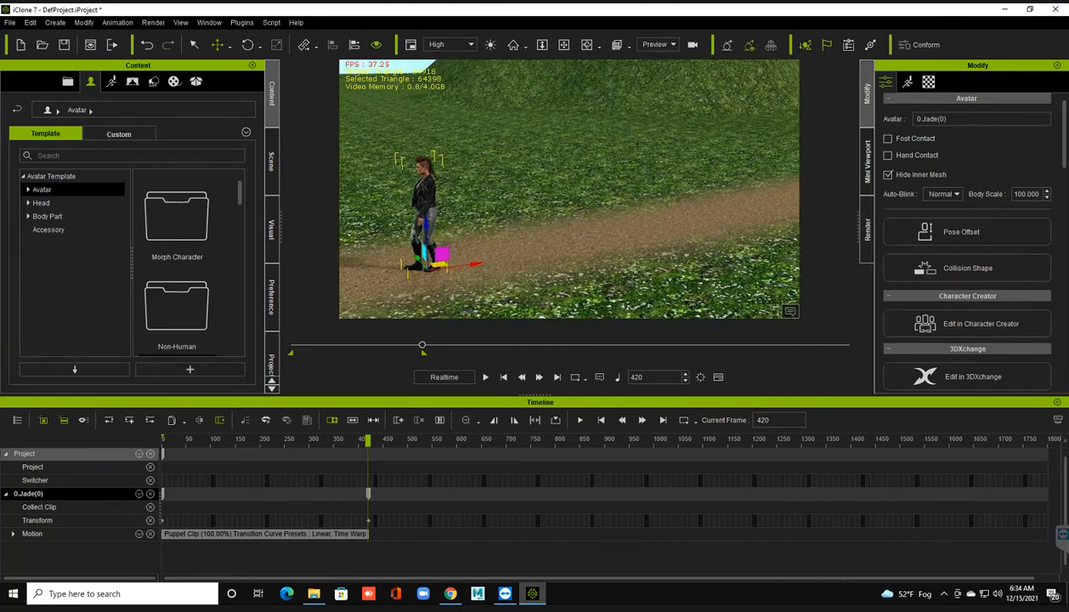
key("j")
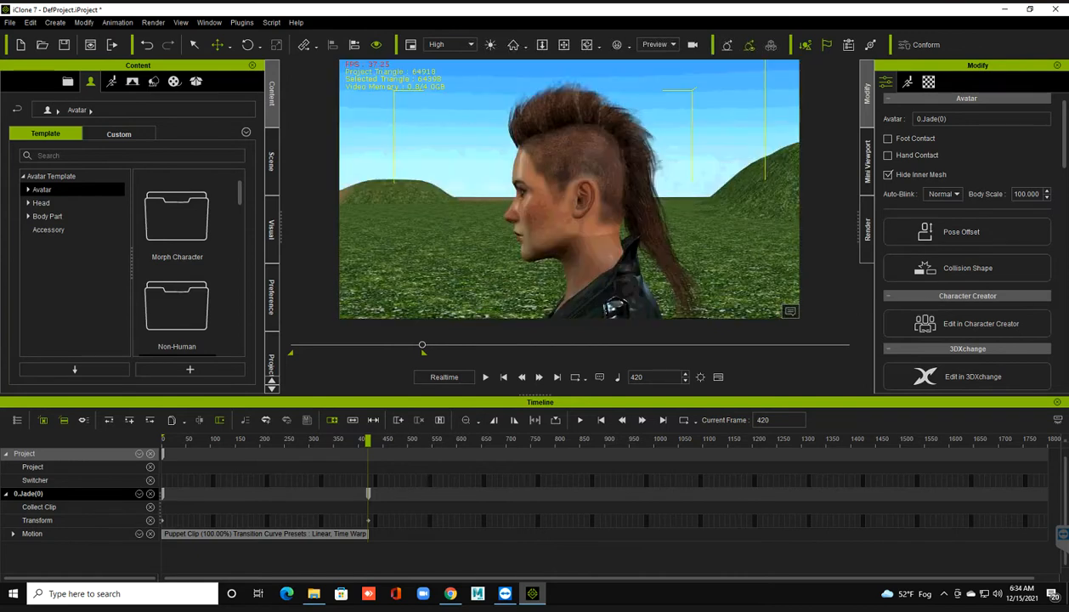
scroll(570, 188, "down", 3)
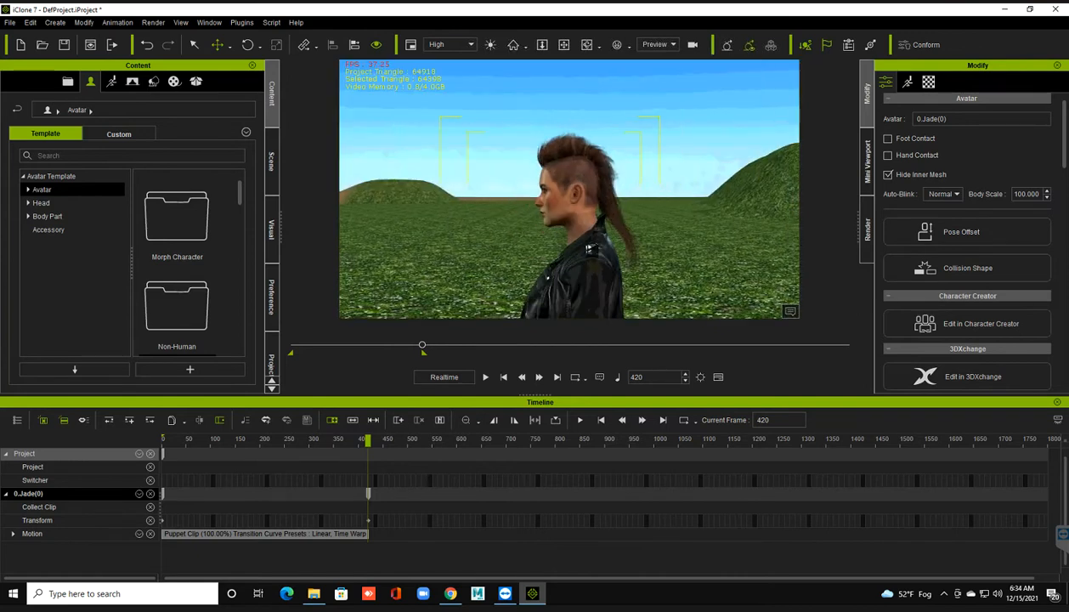
right_click_drag(570, 189, 625, 189)
scroll(570, 189, "down", 3)
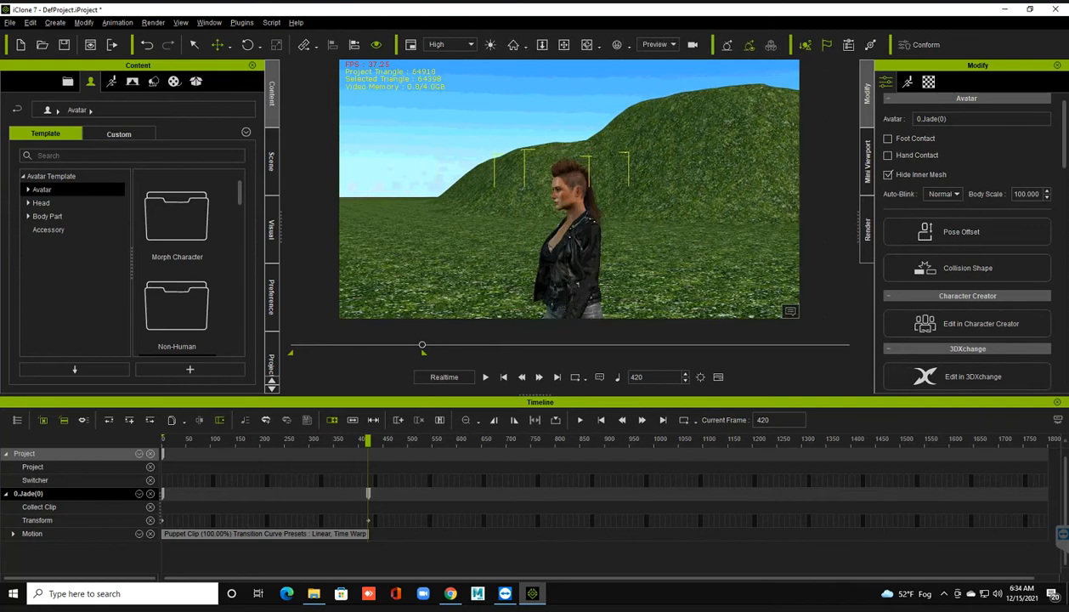
middle_click_drag(570, 189, 584, 108)
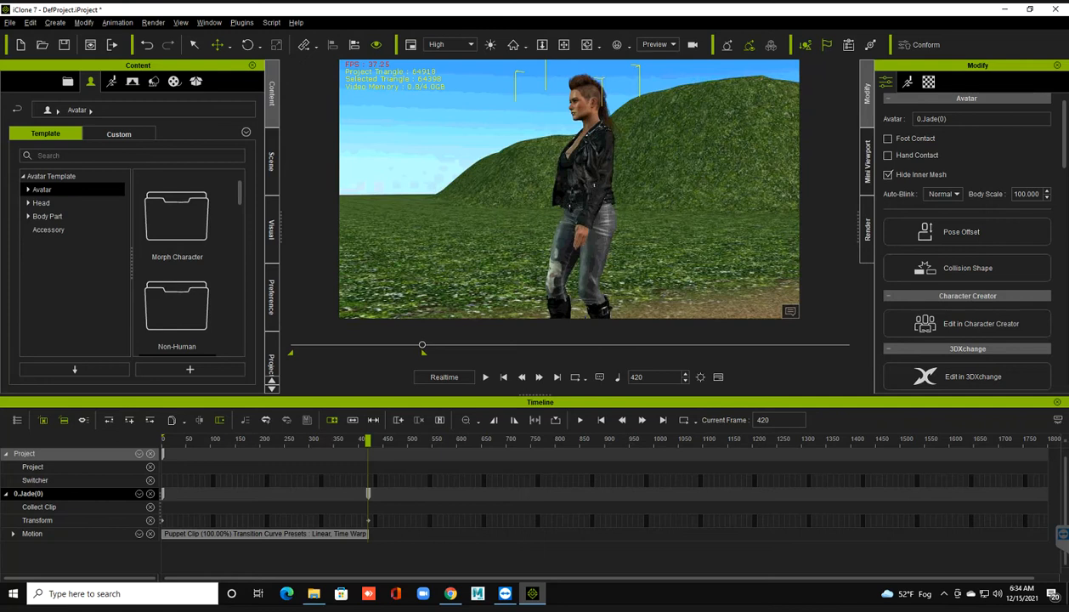
scroll(570, 188, "down", 2)
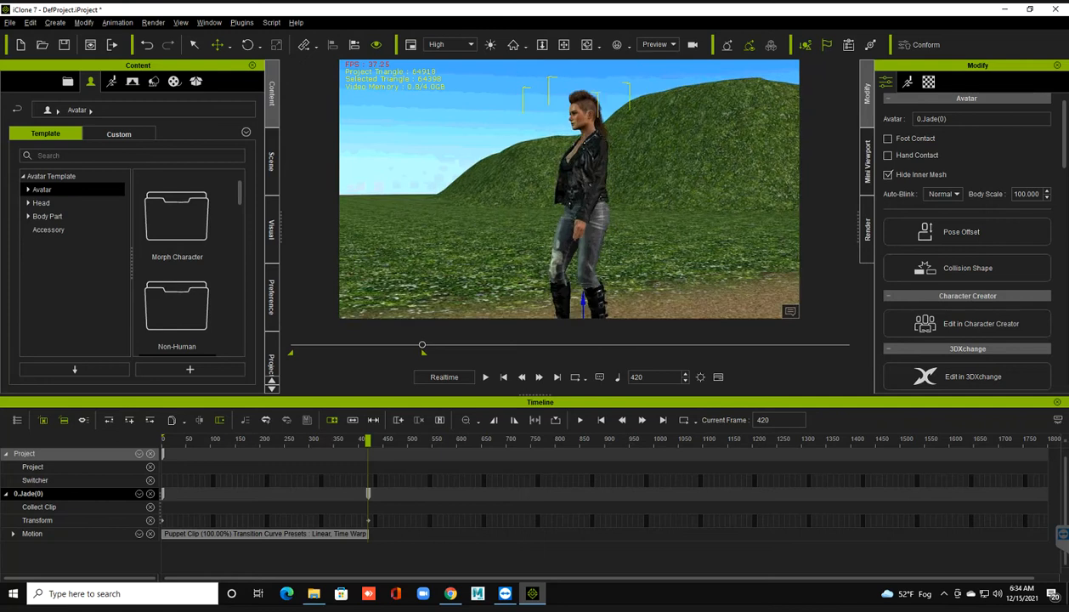
scroll(569, 189, "down", 1)
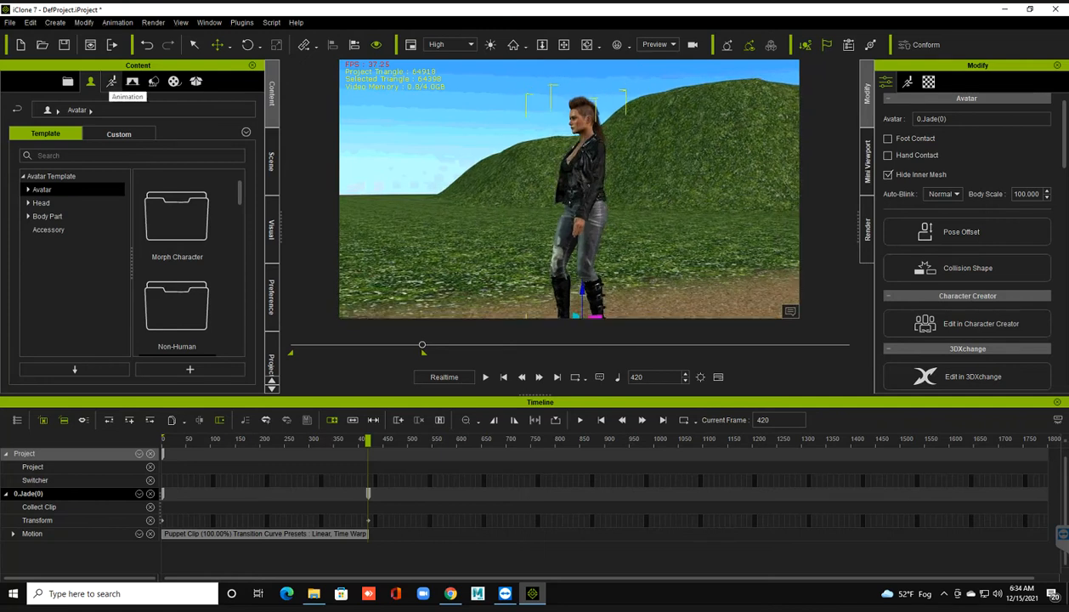
Step: Apply the _Idle Pose from the 00_Pose motion library to the Jade avatar at frame 420
left_click(112, 81)
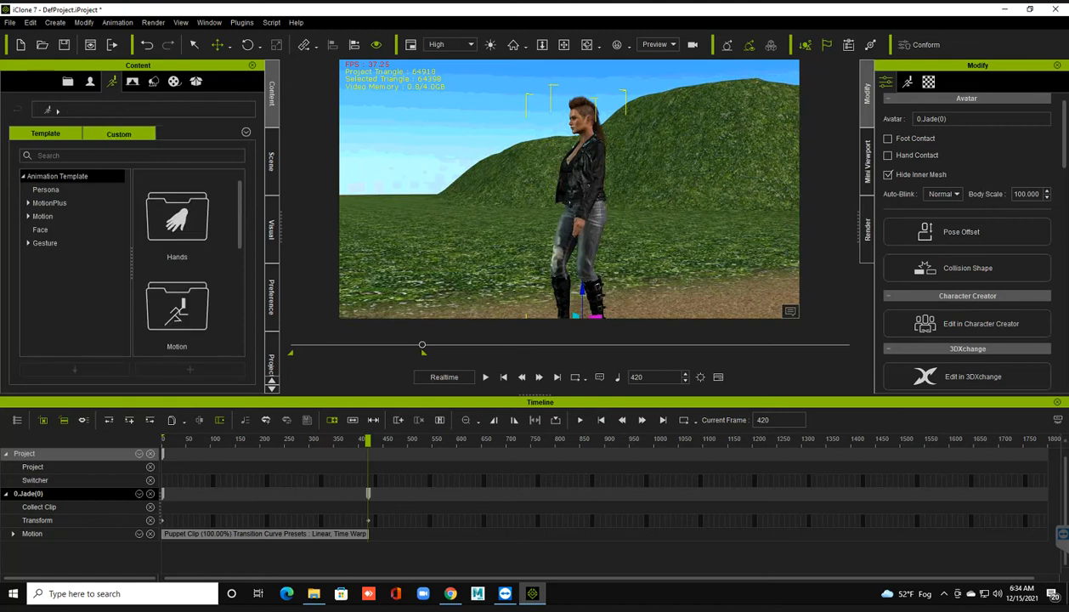
left_click(51, 203)
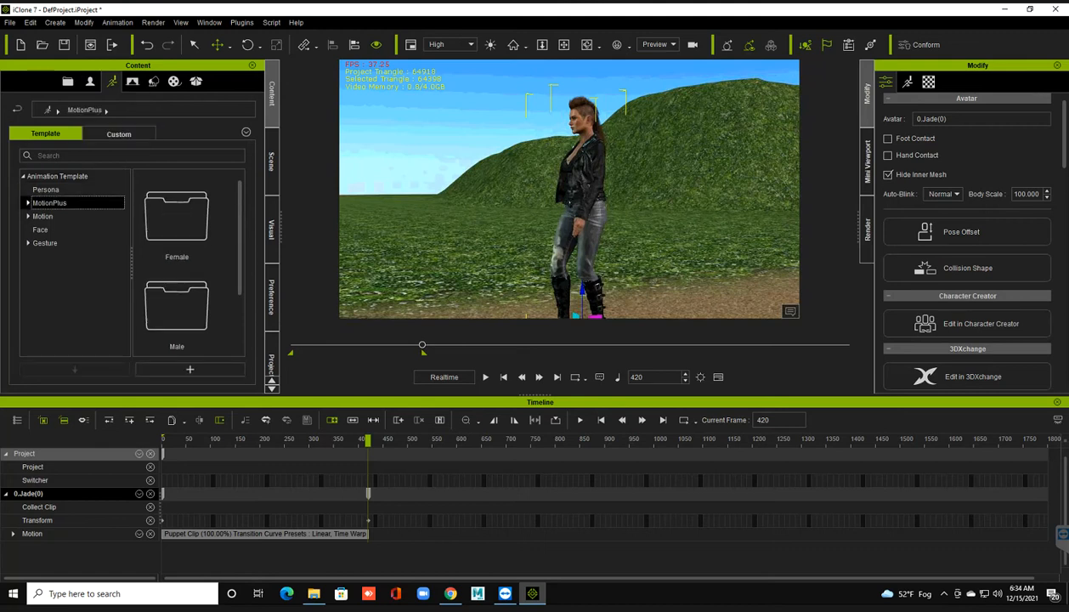
left_click(43, 217)
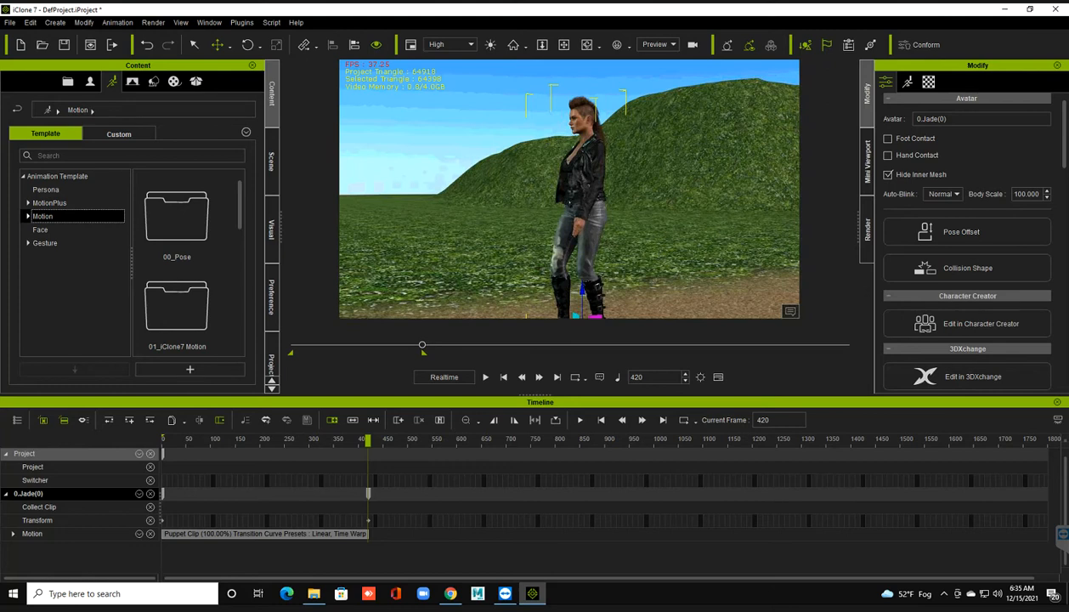
left_click(28, 216)
left_click(28, 217)
left_click(28, 217)
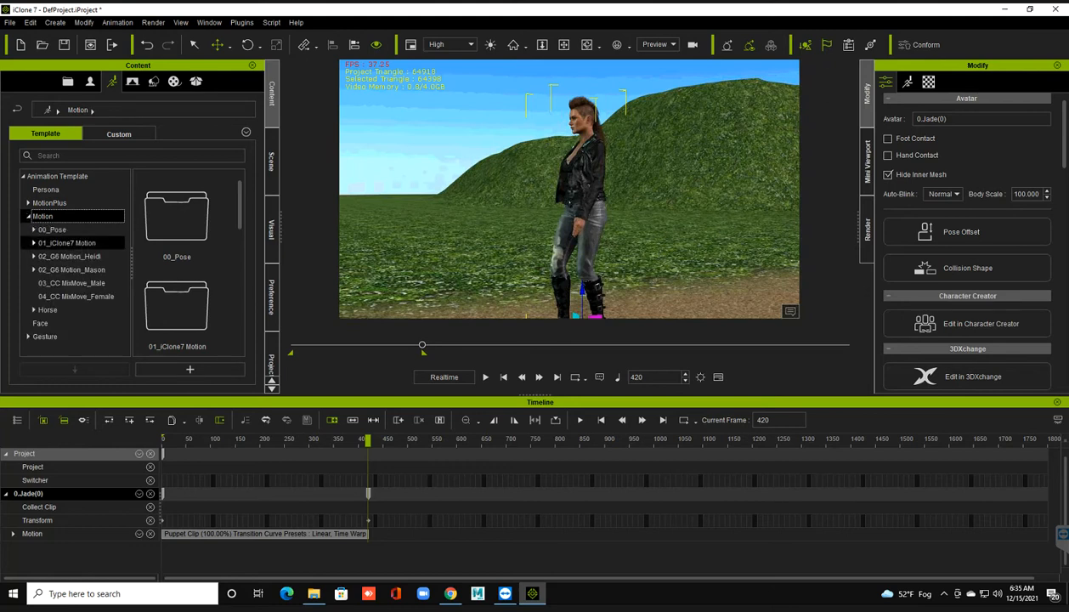
left_click(53, 230)
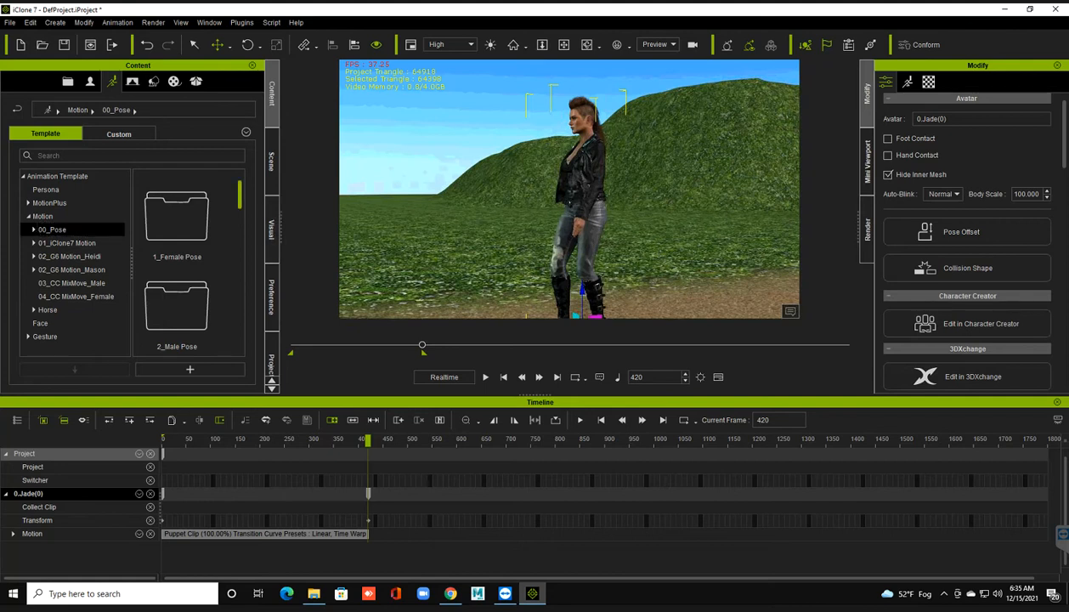
scroll(187, 268, "down", 5)
scroll(177, 263, "up", 3)
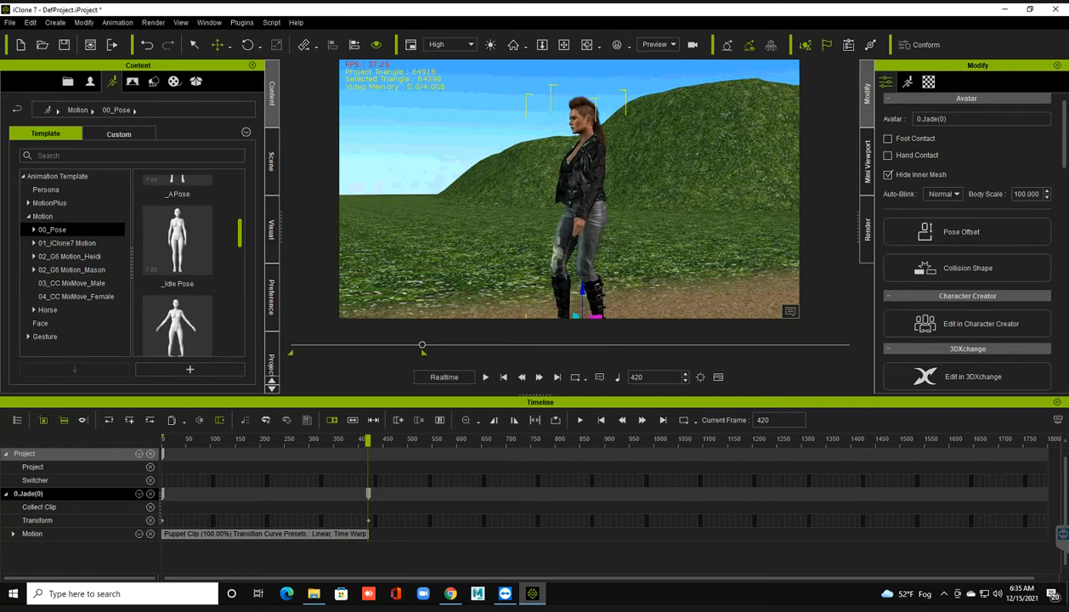
mouse_move(178, 238)
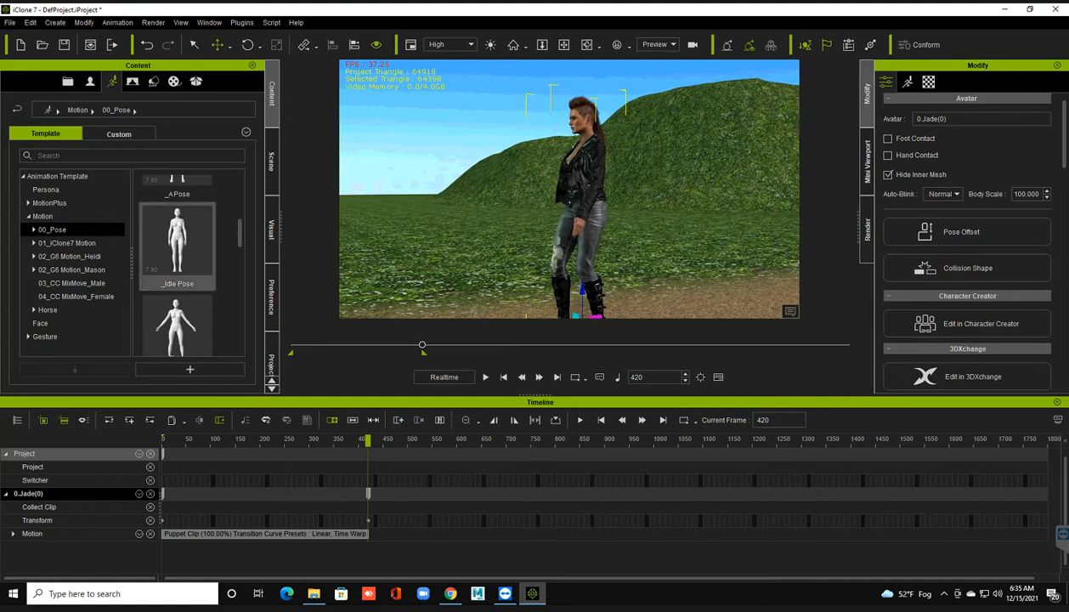
double_click(182, 241)
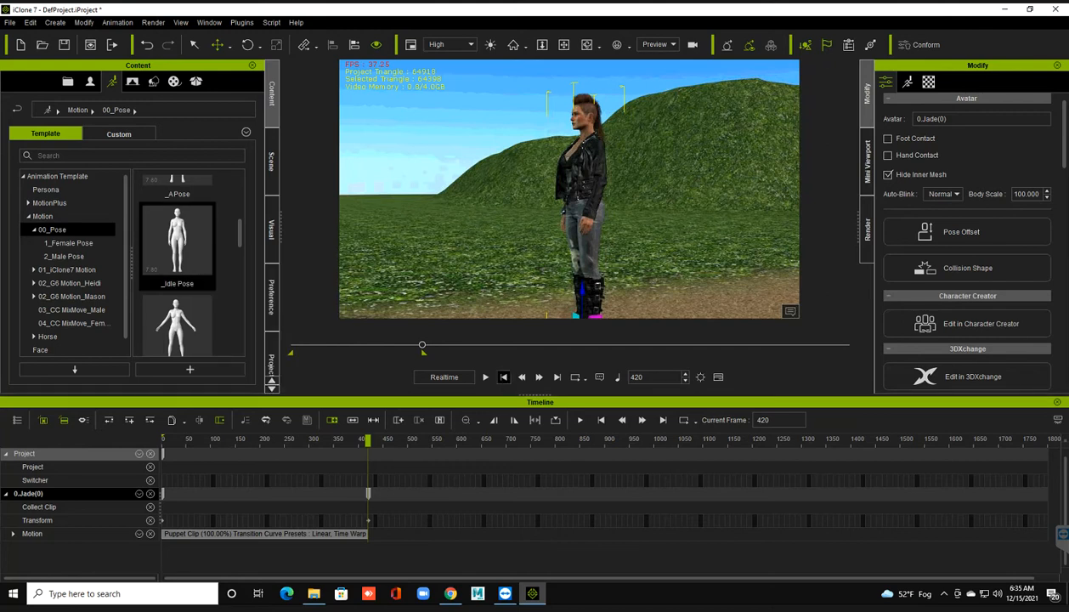
Step: Return to the first frame and play the walk through to frame 420 to check how it ends in the idle pose
scroll(570, 189, "down", 2)
scroll(569, 190, "down", 2)
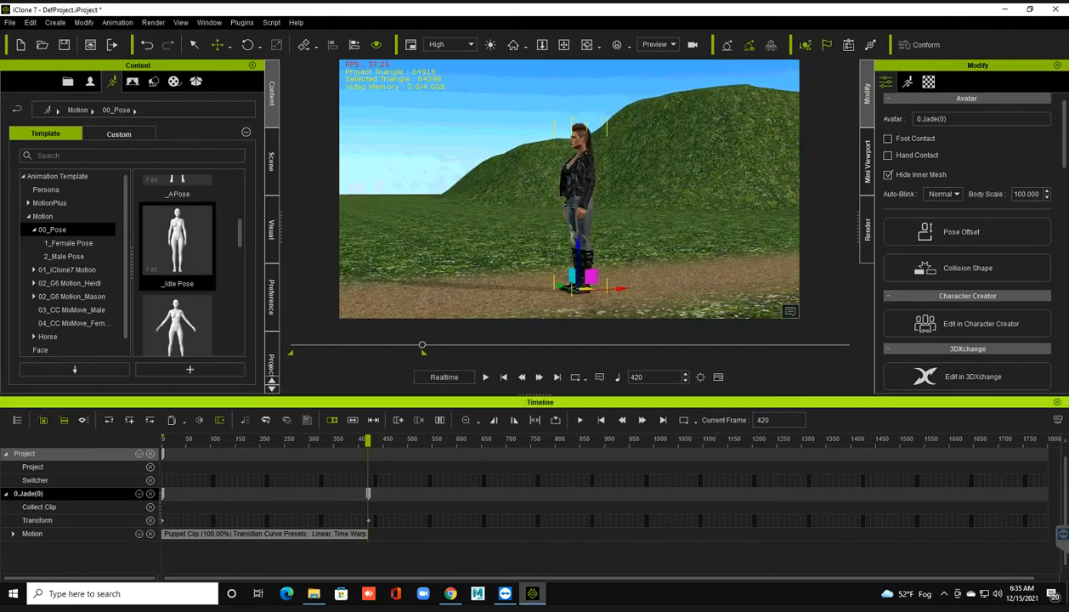
left_click(505, 376)
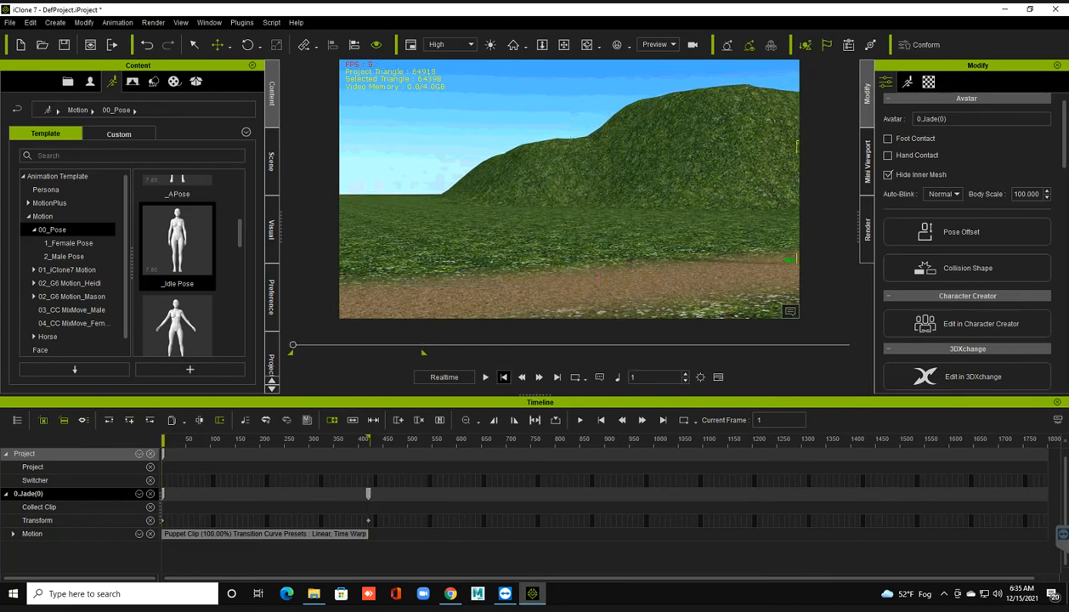
scroll(570, 190, "down", 2)
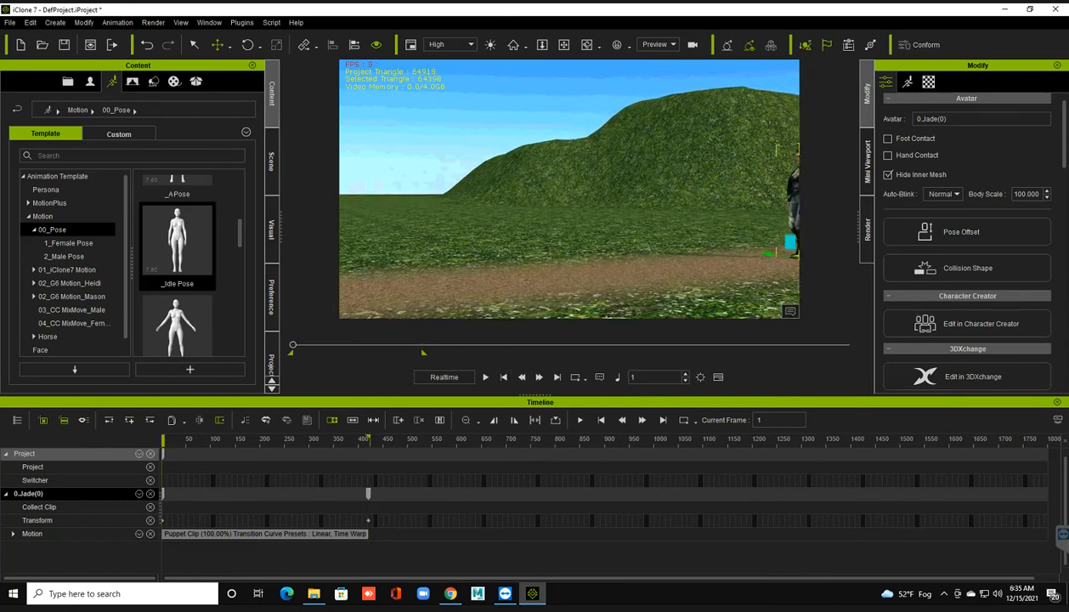
key("space")
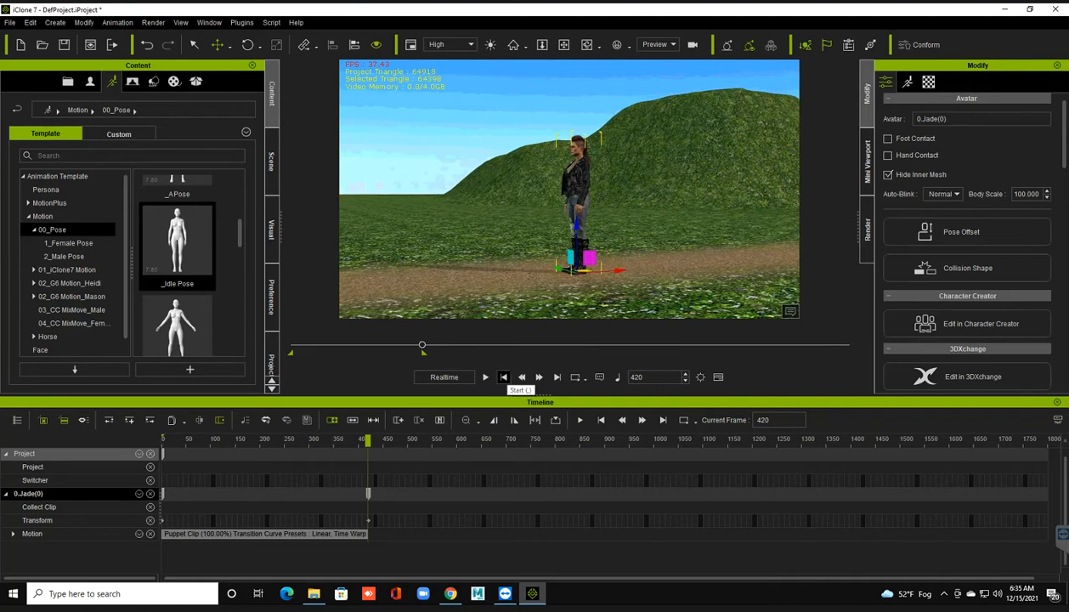
Step: Preview the Ease In and Damping transition curves on Jade's Transform key at frame 420, then set it to Linear and play the walk
left_click(368, 494)
right_click(368, 520)
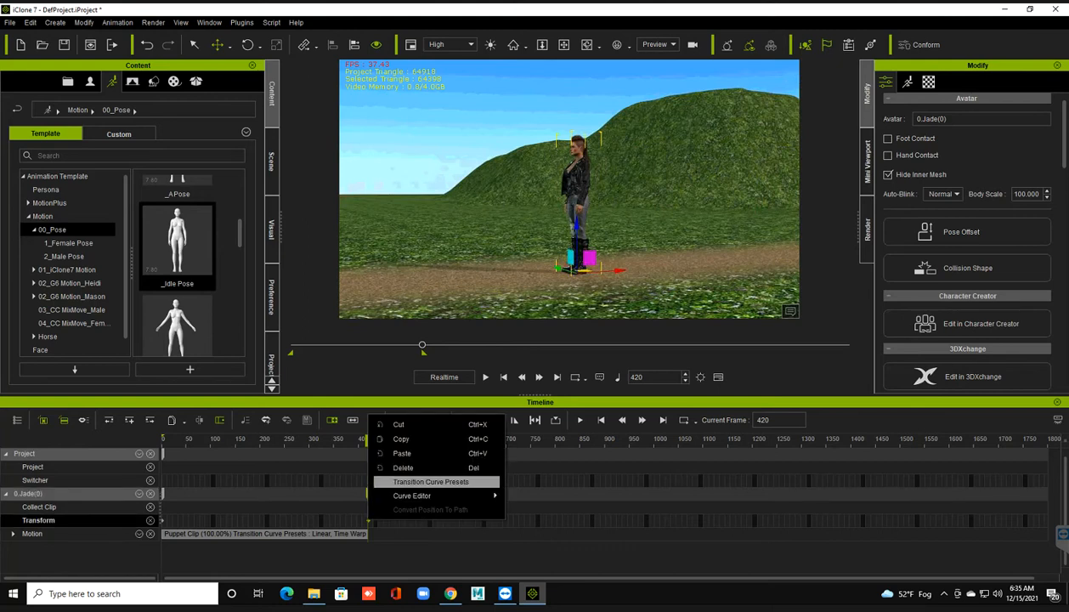
left_click(431, 482)
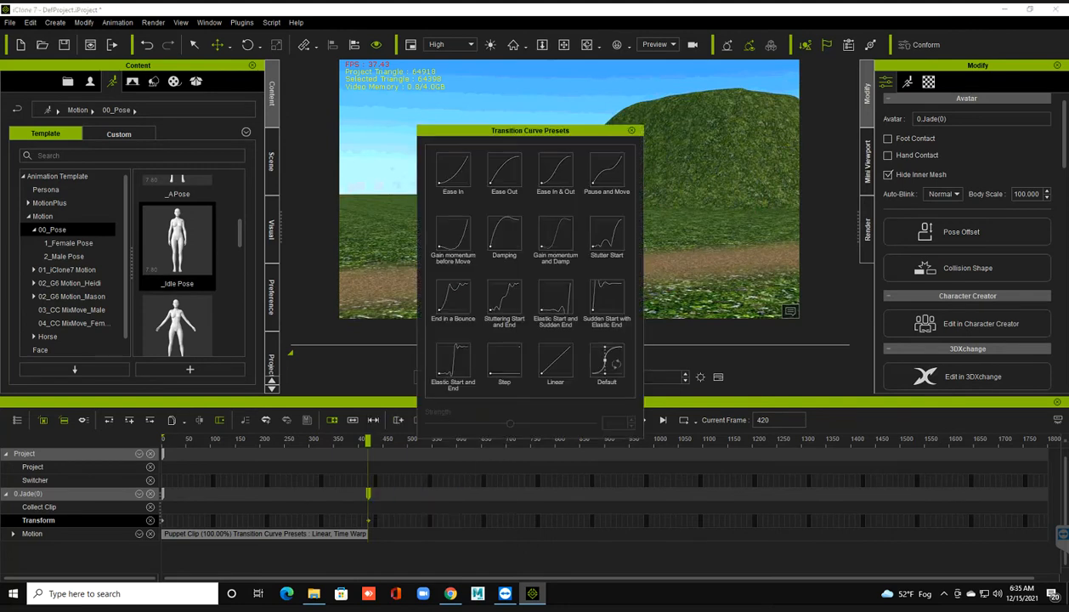
left_click_drag(529, 130, 230, 66)
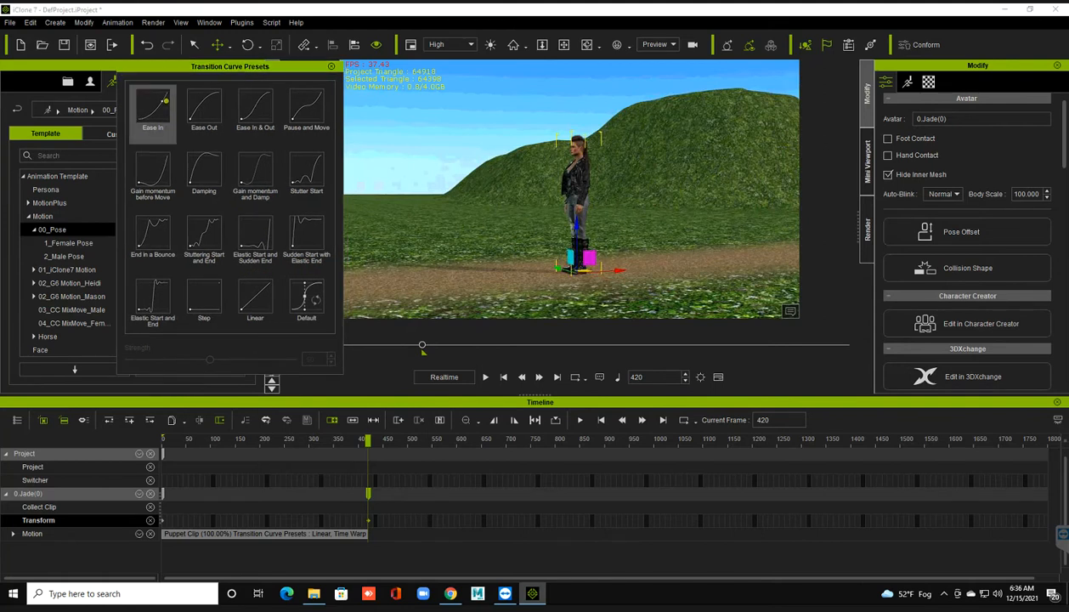
key("space")
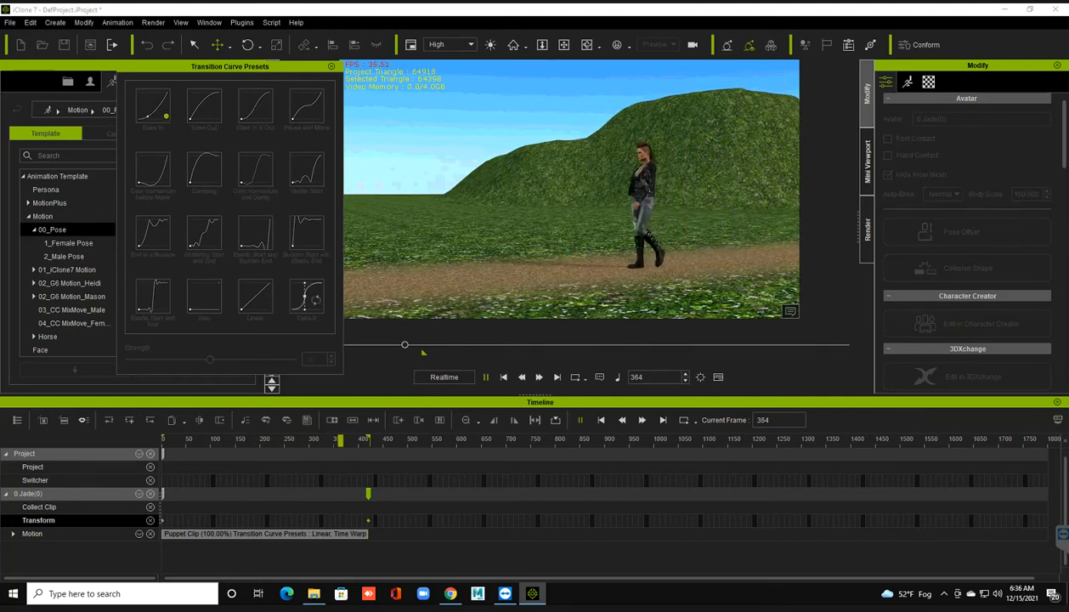
key("space")
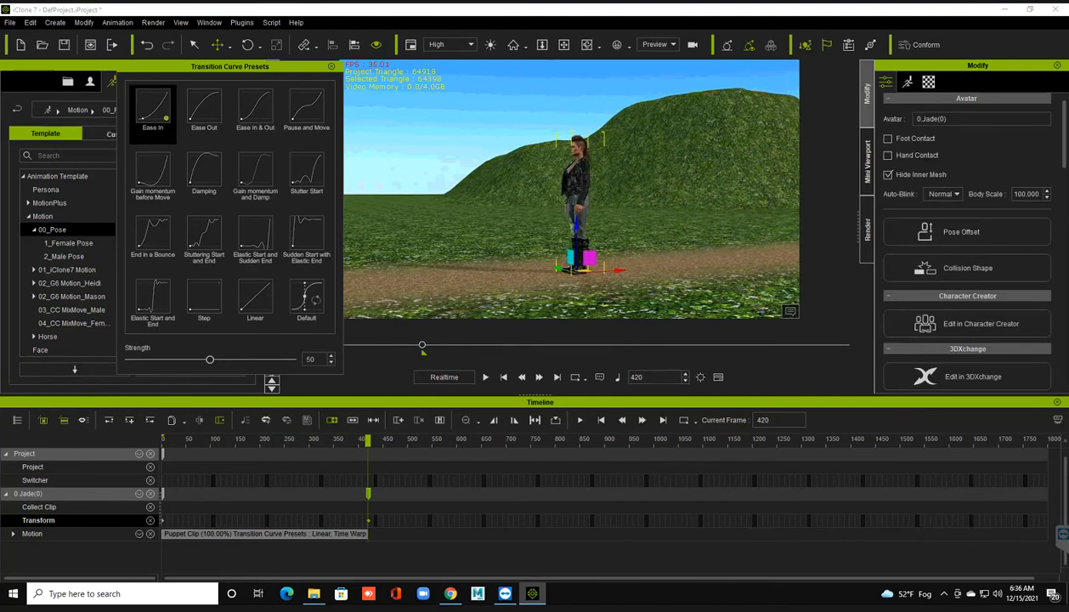
key("space")
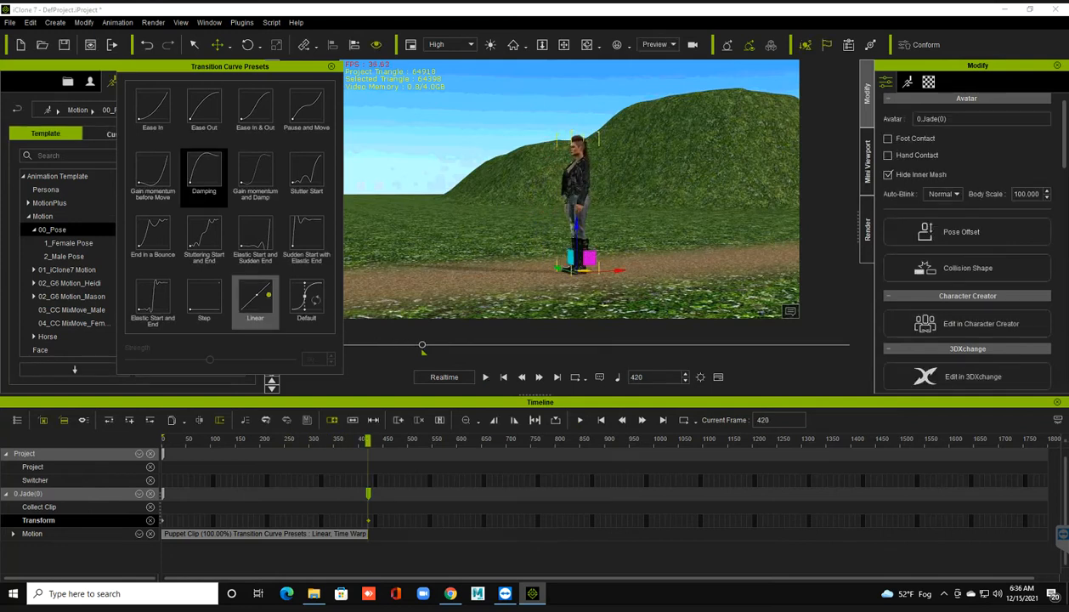
key("space")
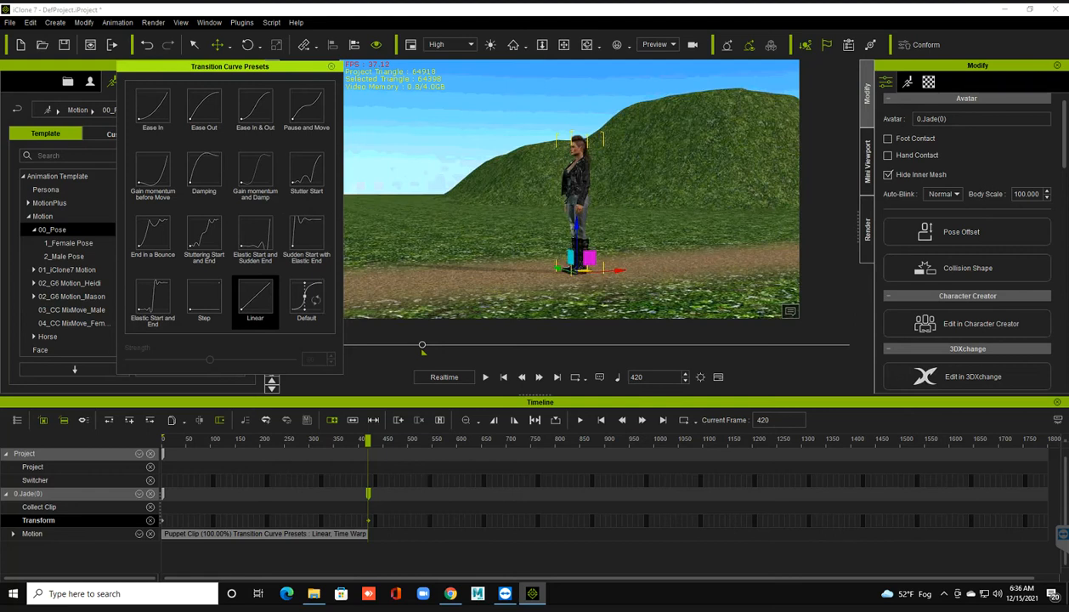
left_click(332, 66)
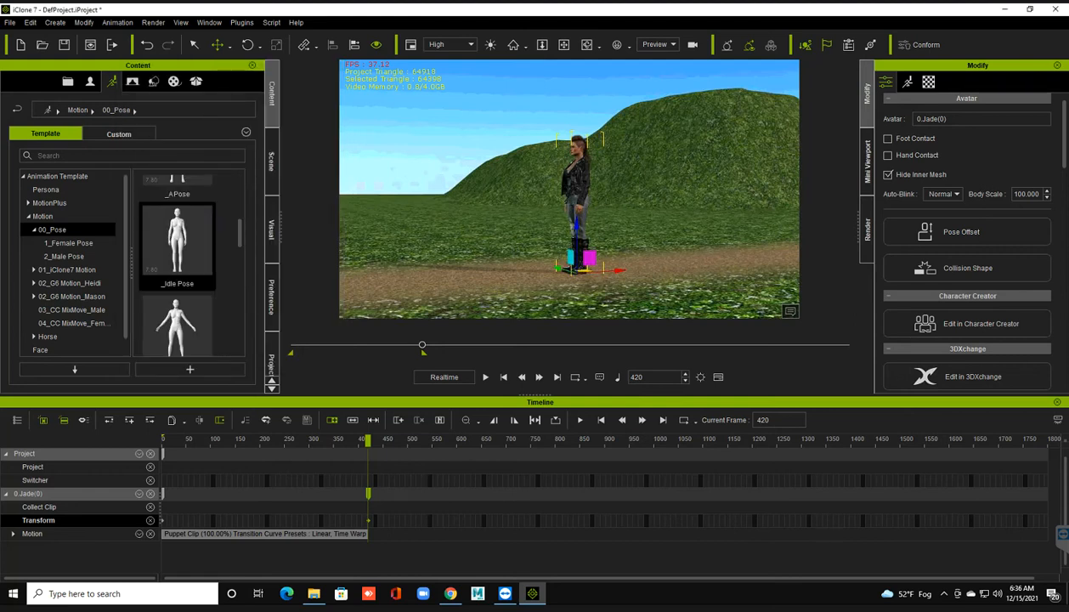
Step: Return to the first frame and add the 0.Zane avatar on the soil road at the opposite end from Jade
scroll(569, 188, "down", 1)
right_click_drag(569, 189, 648, 213)
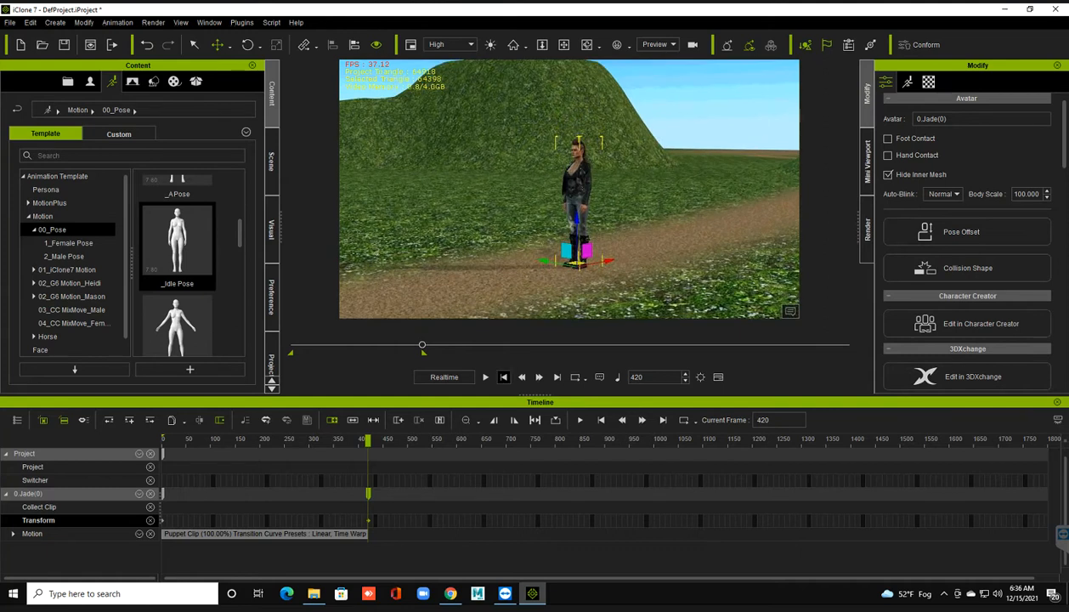
scroll(569, 188, "down", 3)
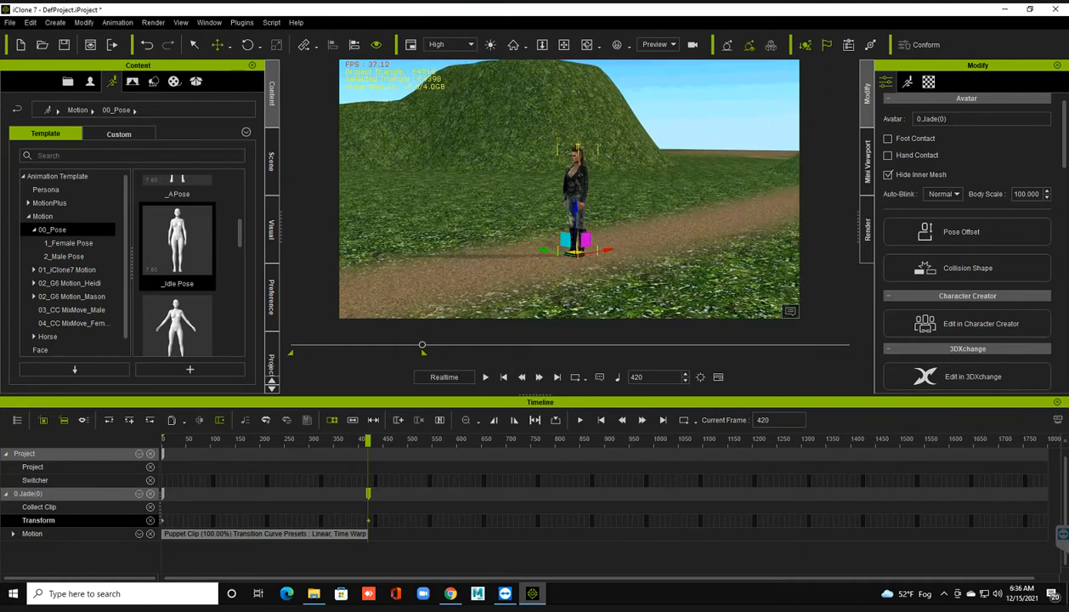
scroll(569, 189, "down", 3)
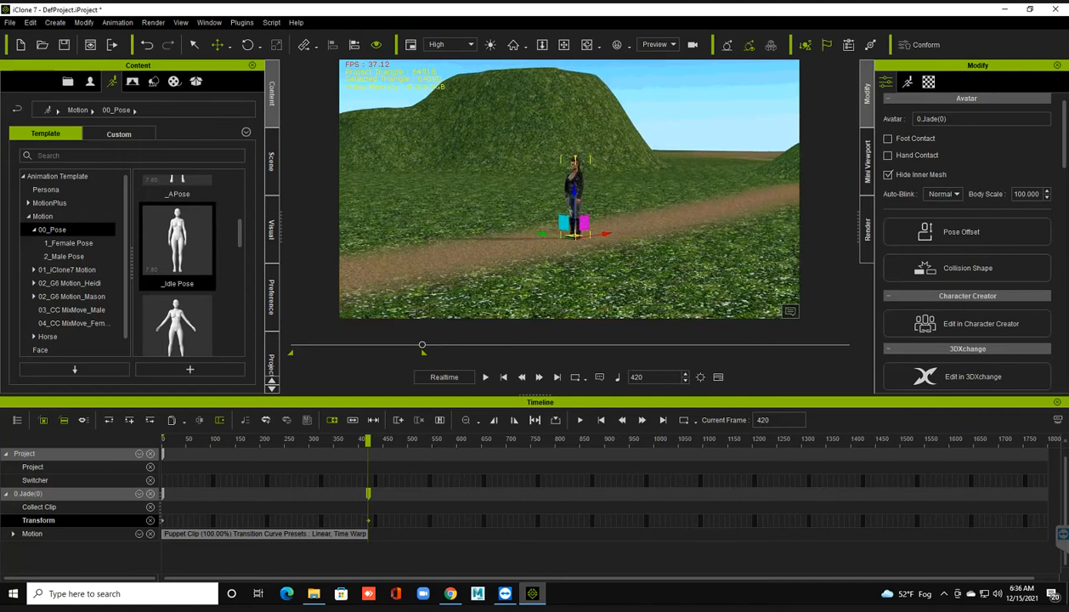
scroll(569, 189, "down", 1)
middle_click_drag(570, 189, 636, 187)
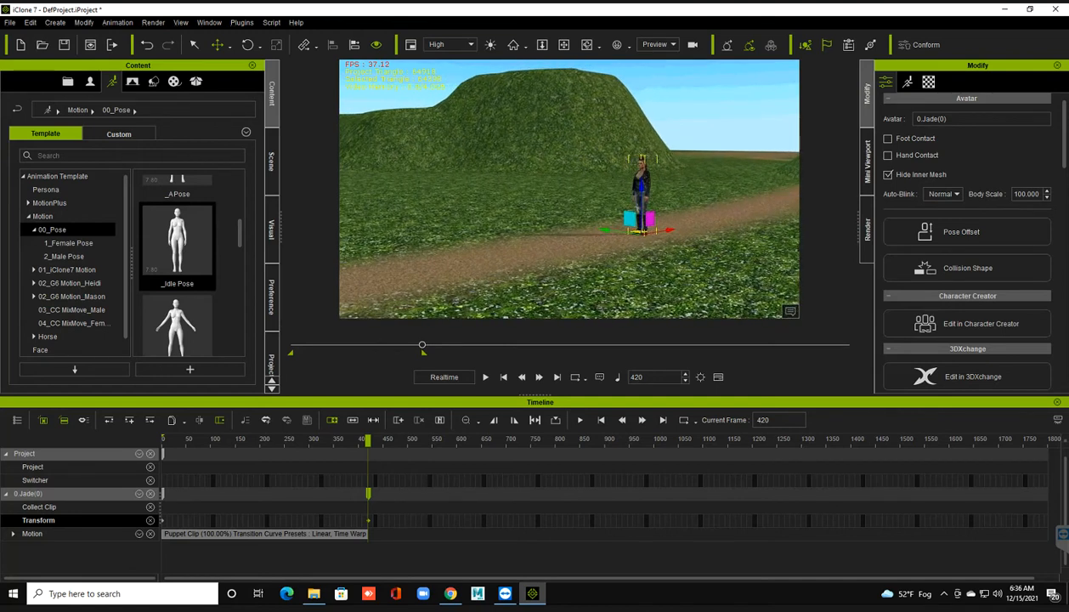
left_click(502, 377)
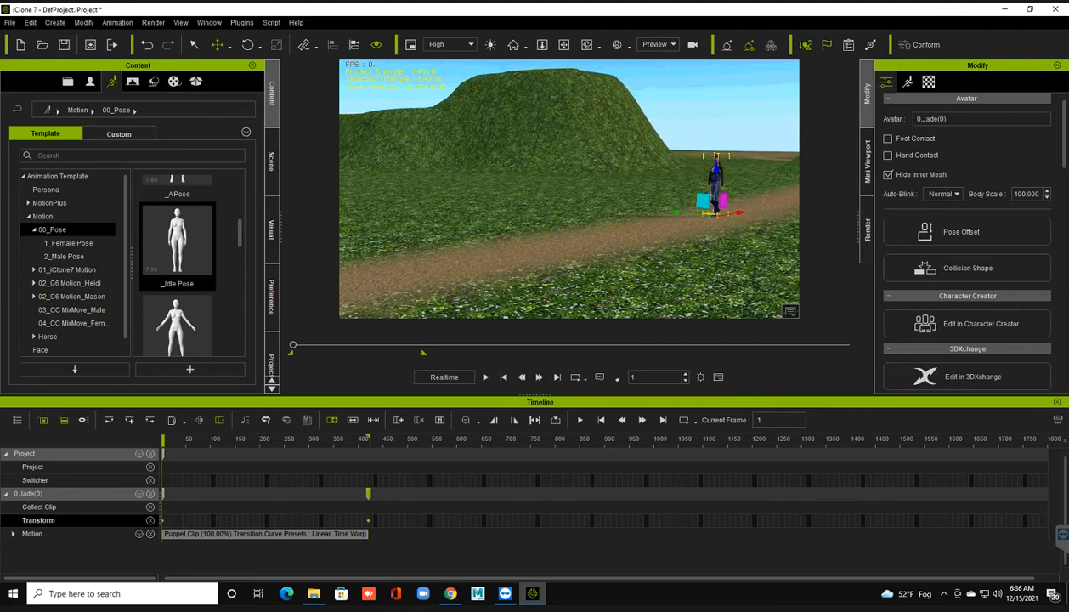
left_click(90, 82)
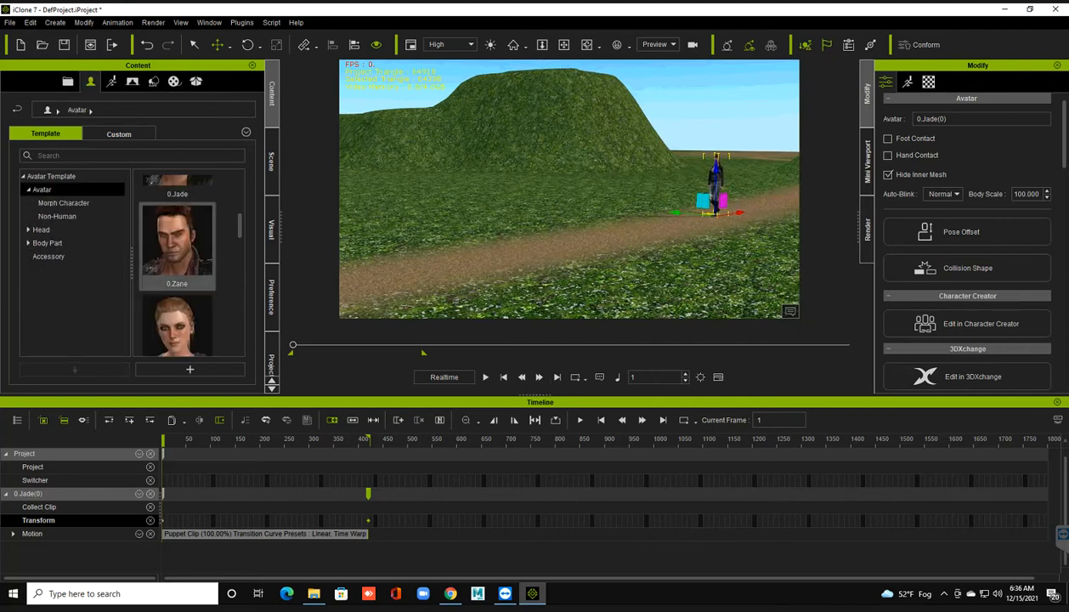
left_click_drag(176, 242, 348, 297)
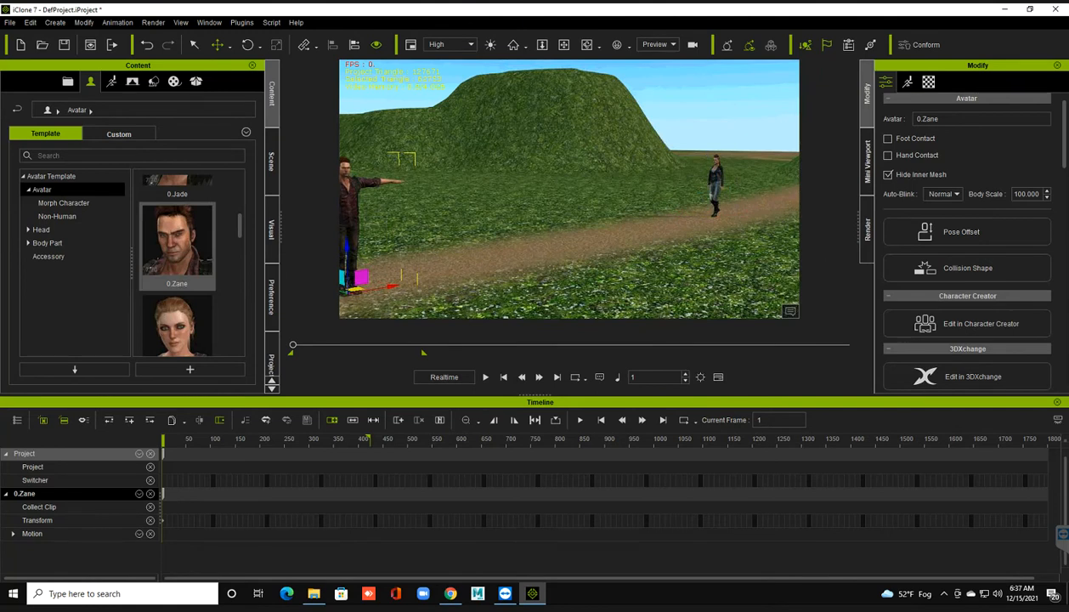
Step: Rotate the Zane avatar about the vertical axis toward Jade and set its Z rotation to 90
key("e")
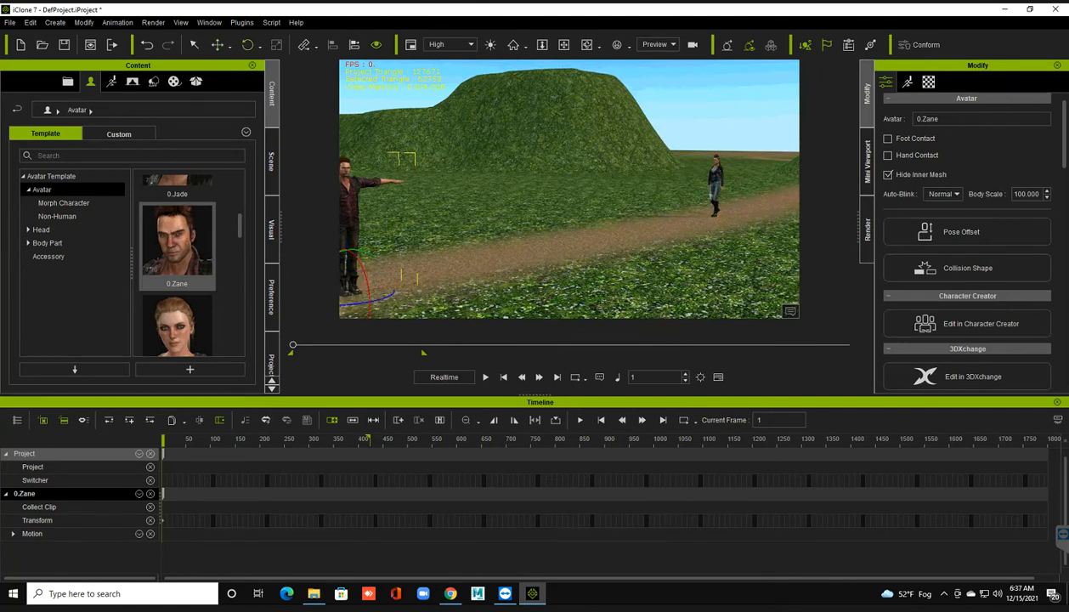
left_click_drag(369, 301, 408, 295)
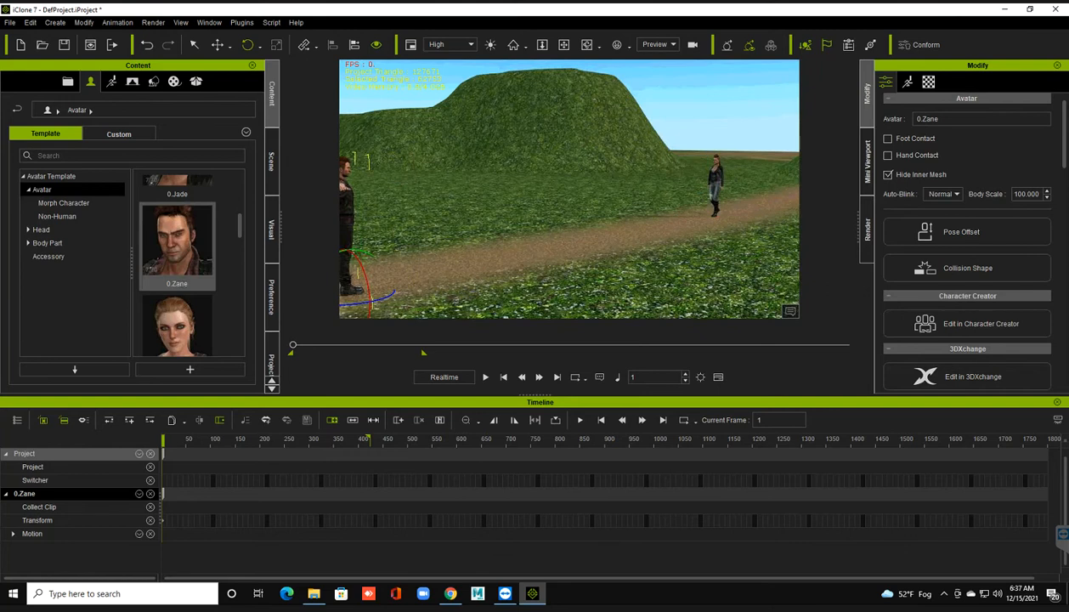
scroll(968, 243, "down", 3)
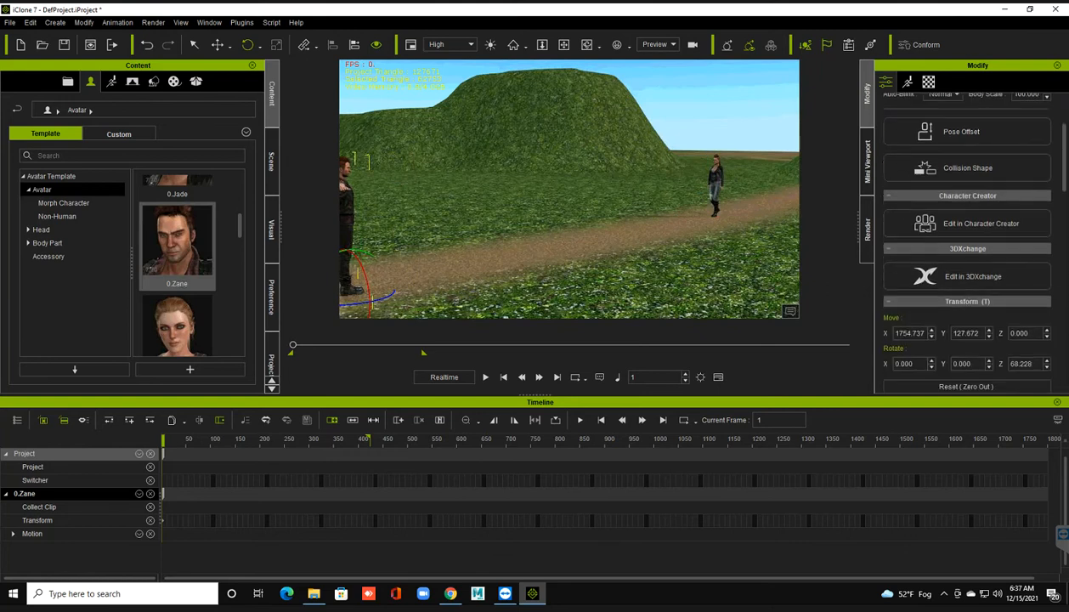
scroll(968, 242, "up", 1)
left_click_drag(1033, 363, 977, 365)
type("90")
key("Return")
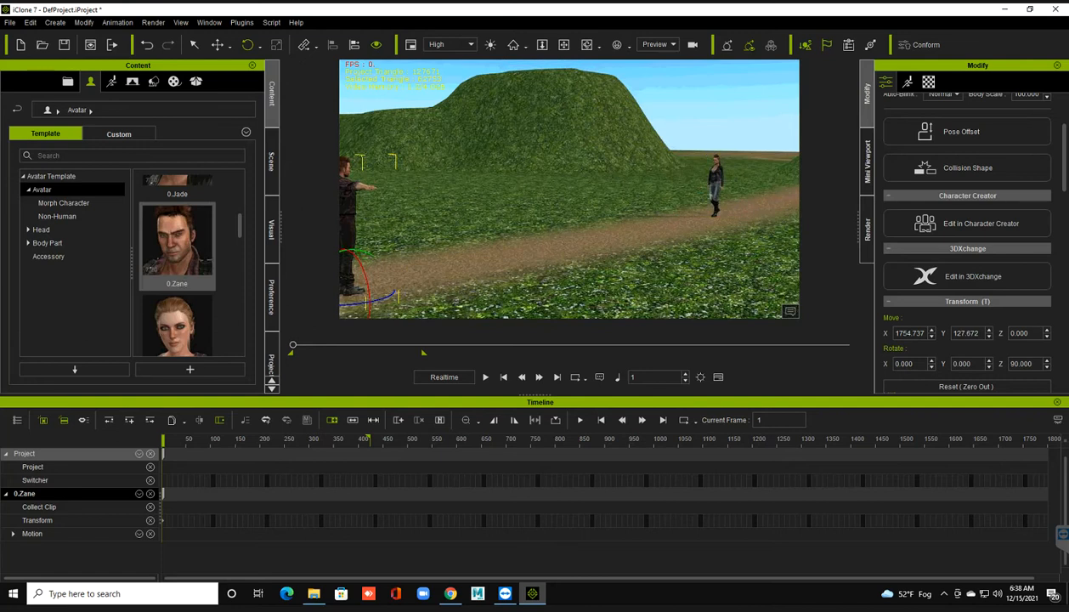
Step: Choose the second male 01_Basi… Move motion for Zane in Motion Puppet and preview it from the first frame
left_click(907, 82)
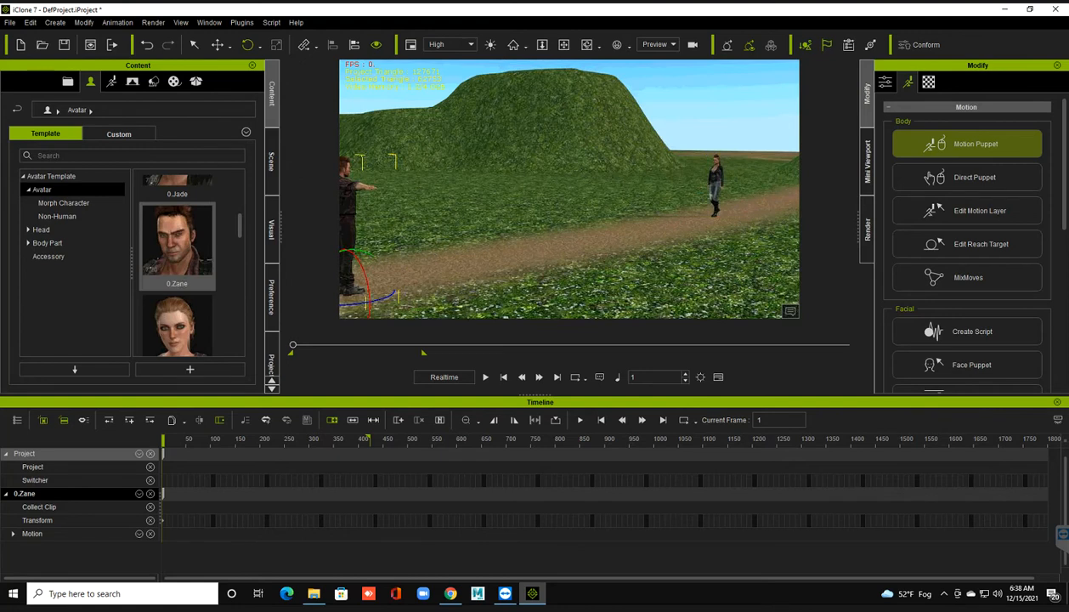
left_click(967, 143)
left_click_drag(188, 72, 136, 57)
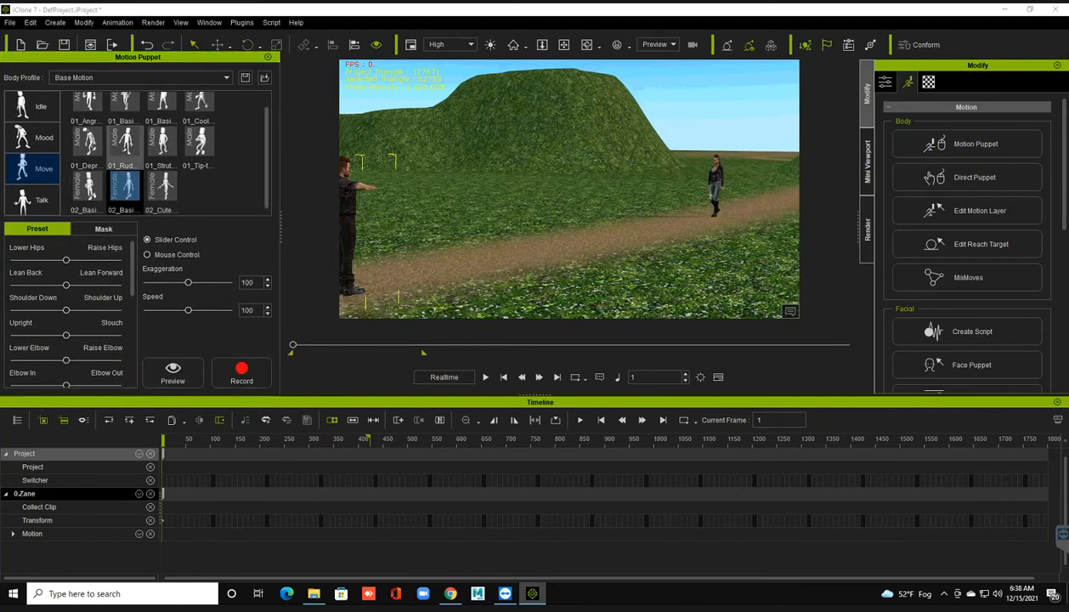
scroll(162, 136, "up", 1)
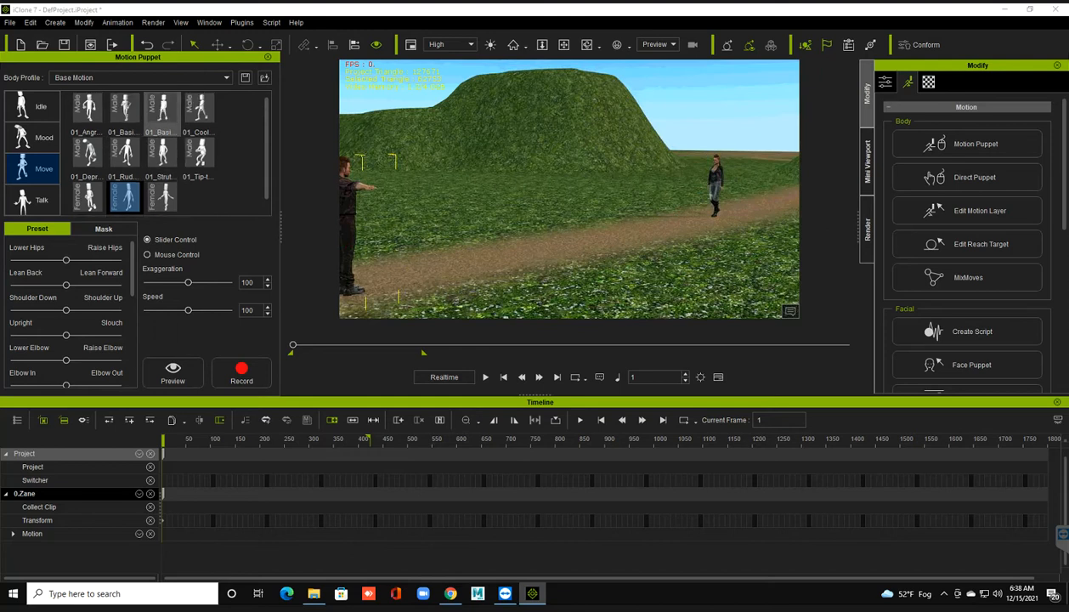
left_click(162, 109)
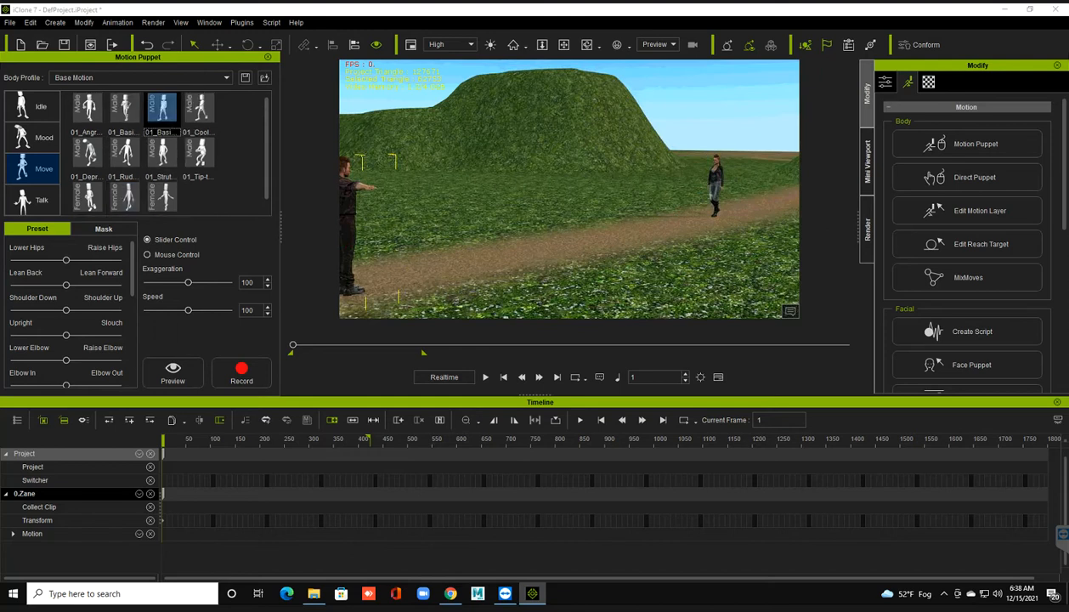
left_click(174, 372)
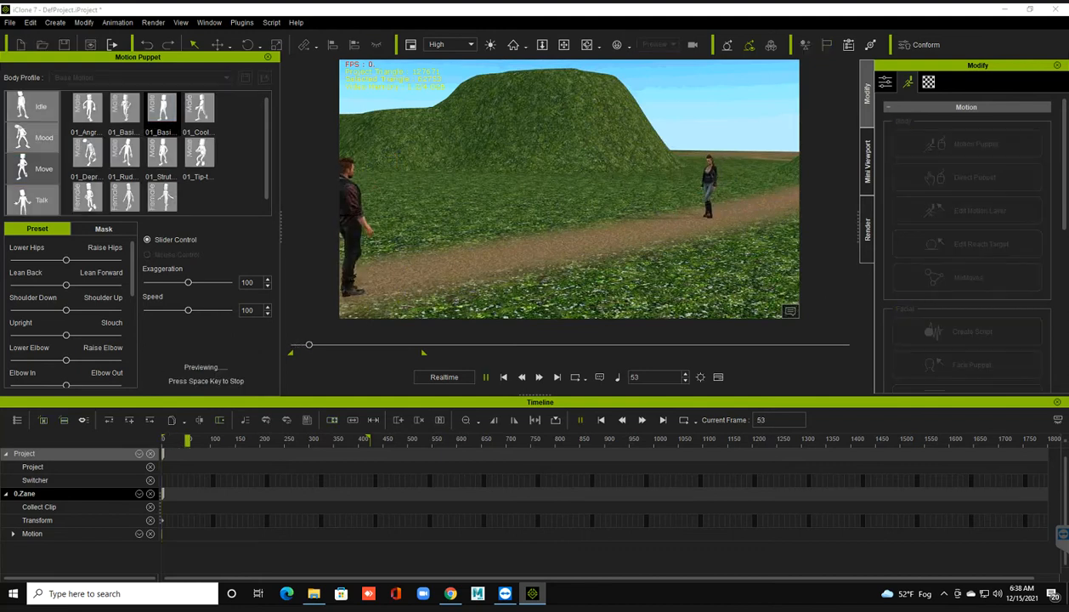
key("space")
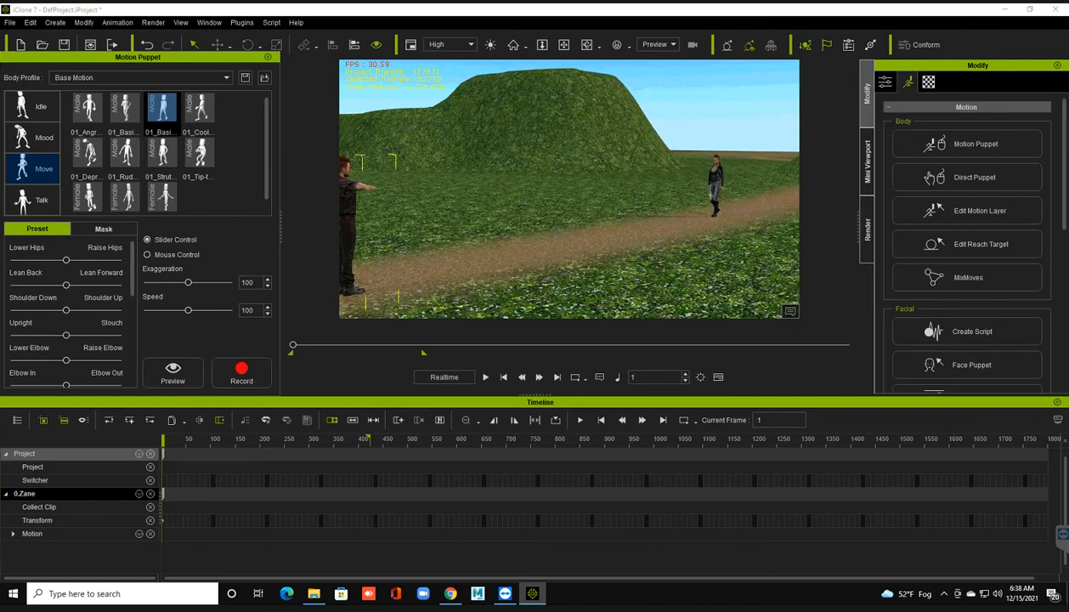
Step: Record the chosen Motion Puppet walk on Zane from frame 1 to frame 420, and close Motion Puppet
left_click(241, 372)
key("space")
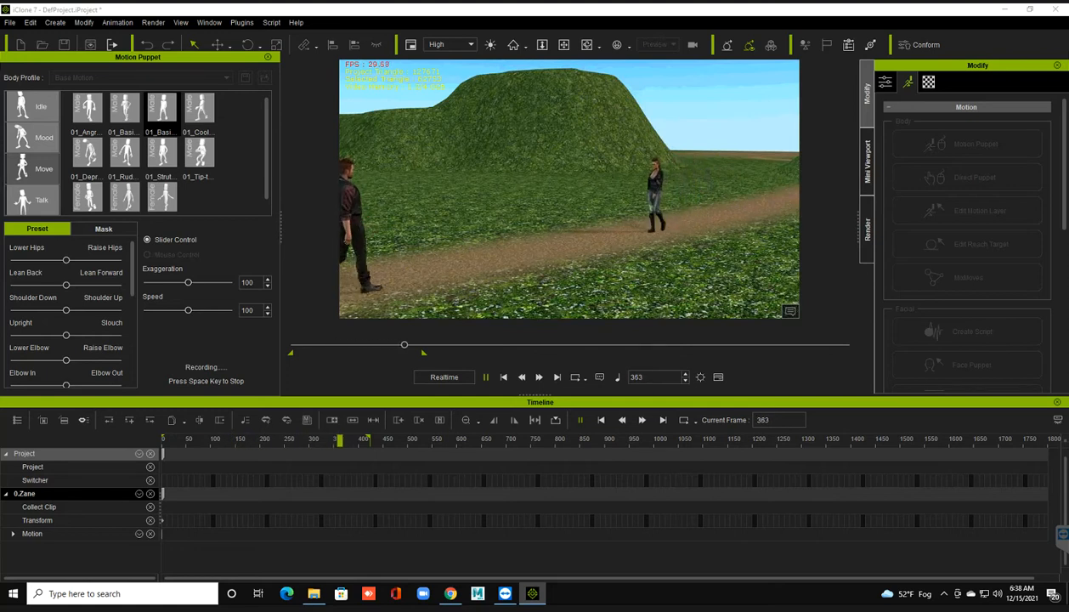
key("space")
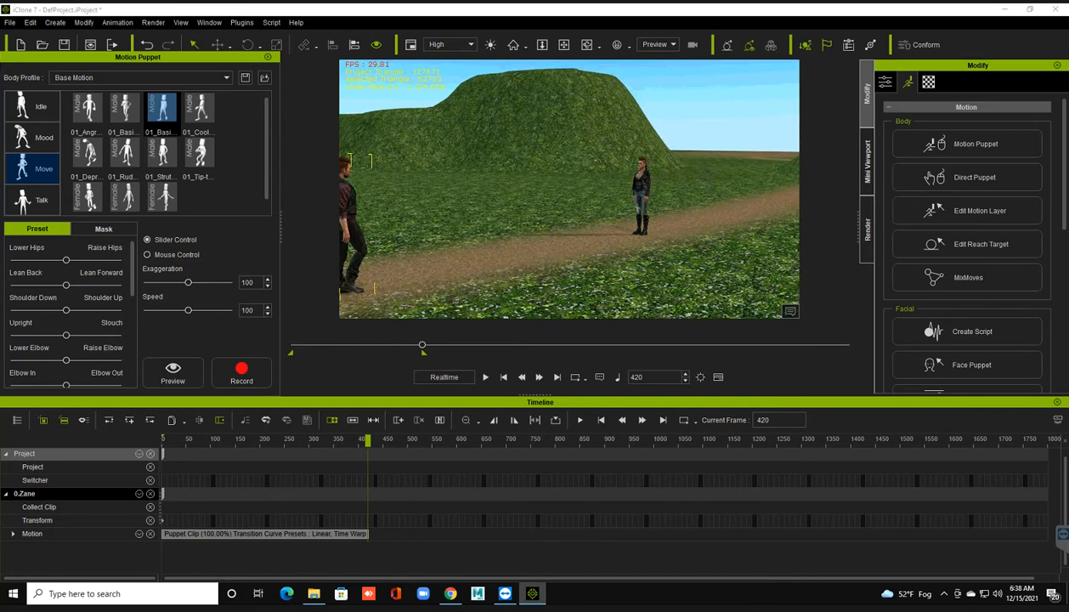
left_click(268, 57)
Step: Move Zane along the soil road to stand near Jade at frame 420, and play the walk from the first frame
key("w")
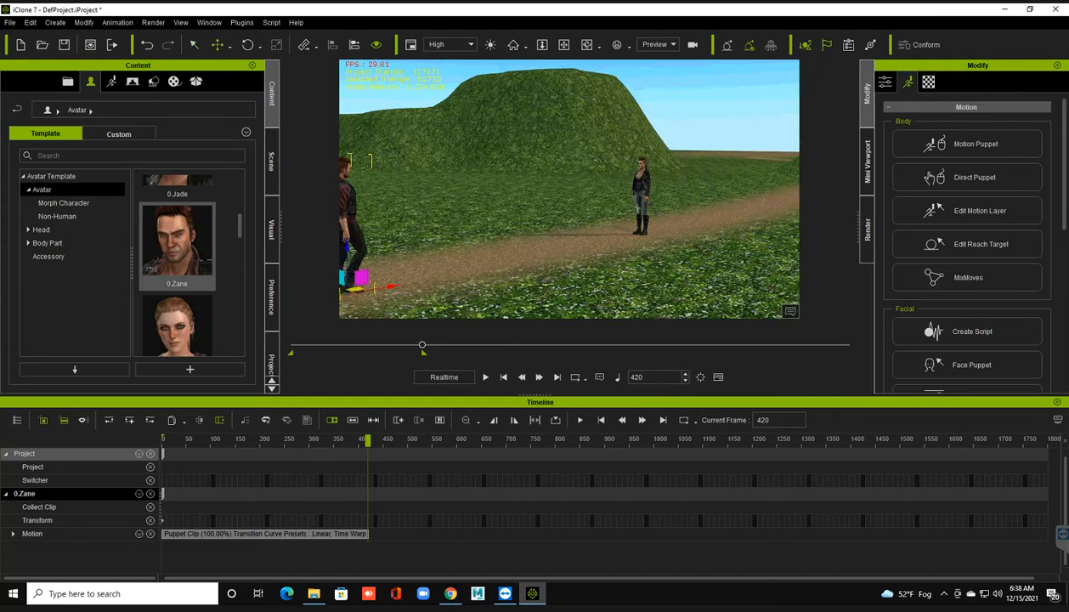
left_click_drag(368, 285, 577, 248)
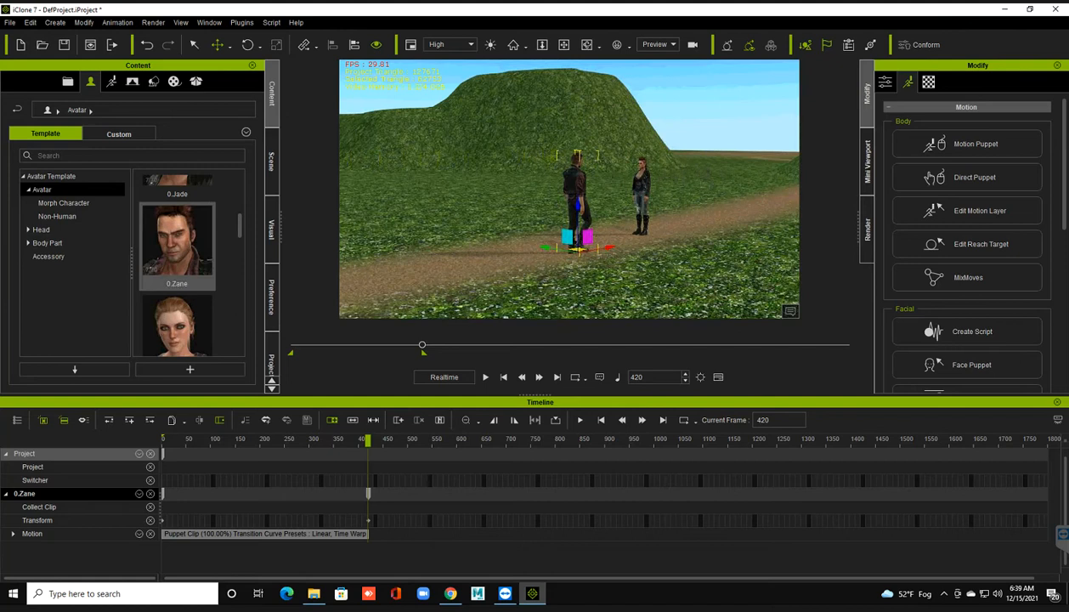
left_click(503, 377)
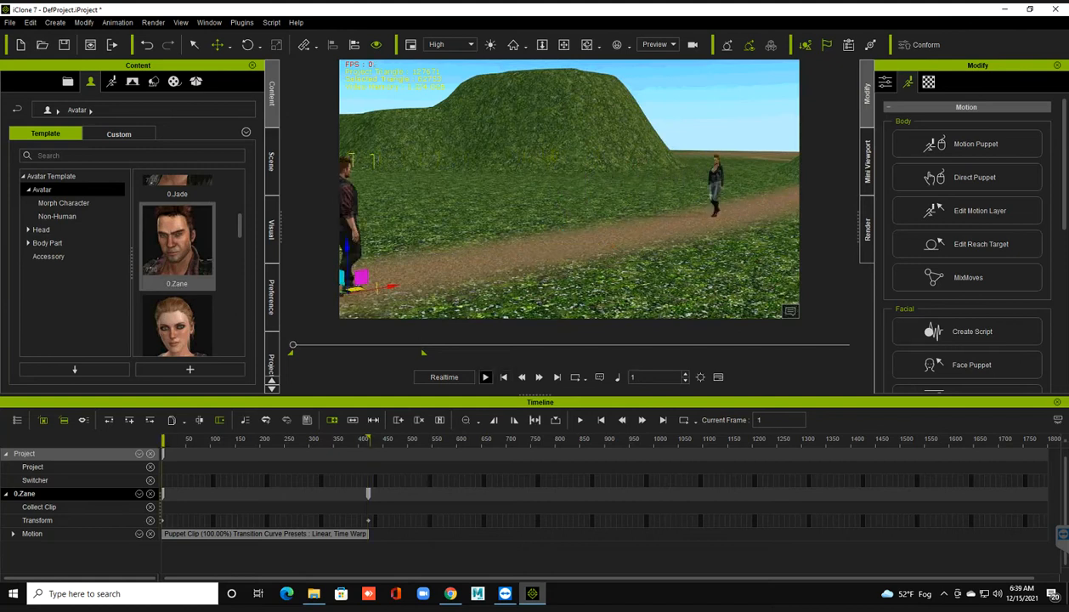
left_click(486, 376)
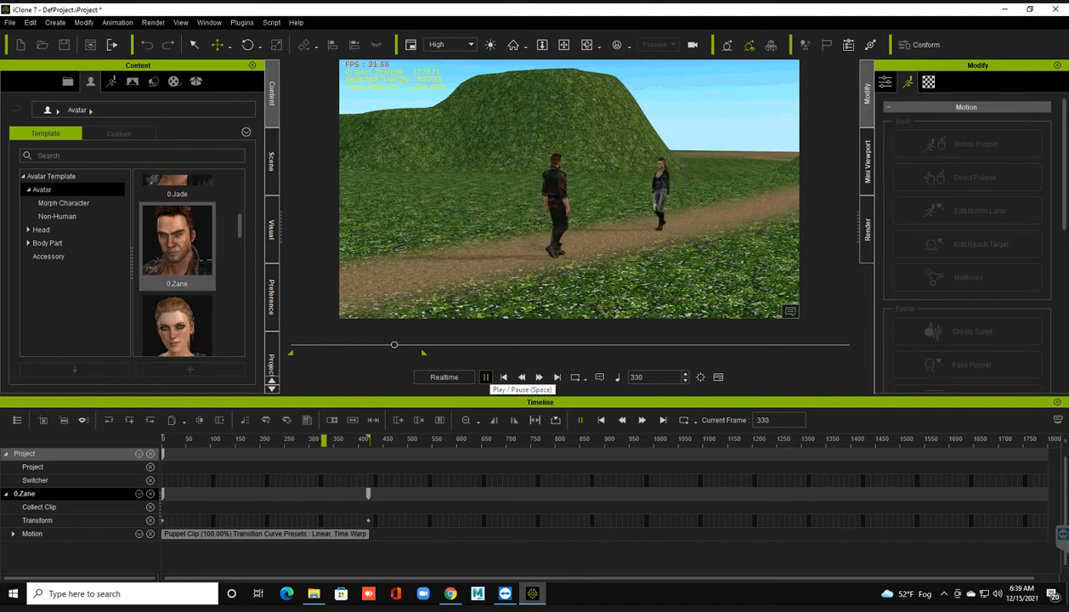
left_click(485, 376)
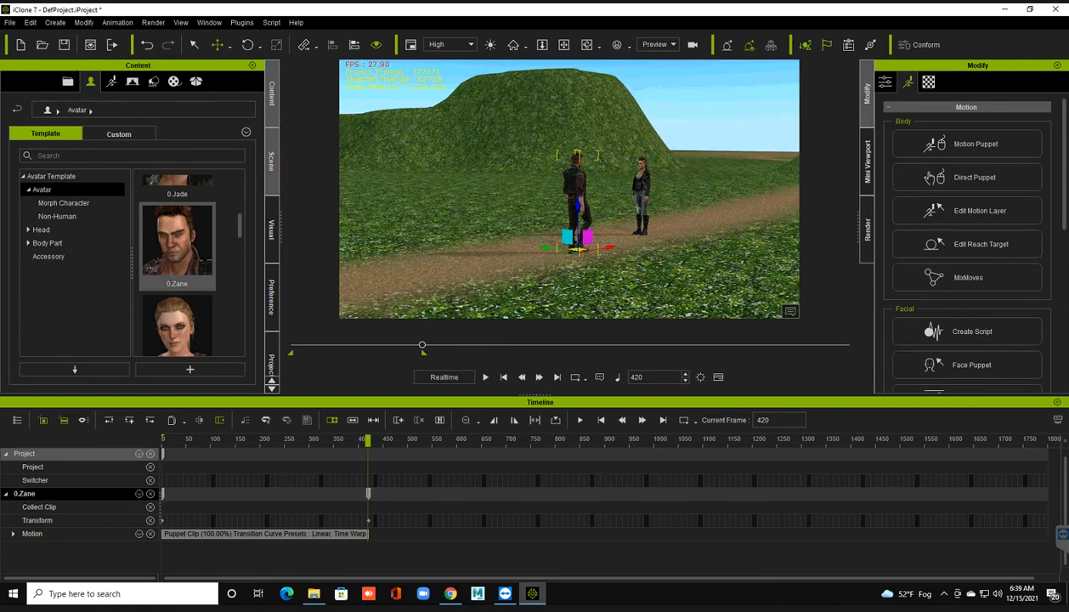
Step: Apply the _Idle Pose from 00_Pose to Zane at frame 420 and set his Transform key's transition curve to Linear
left_click(111, 81)
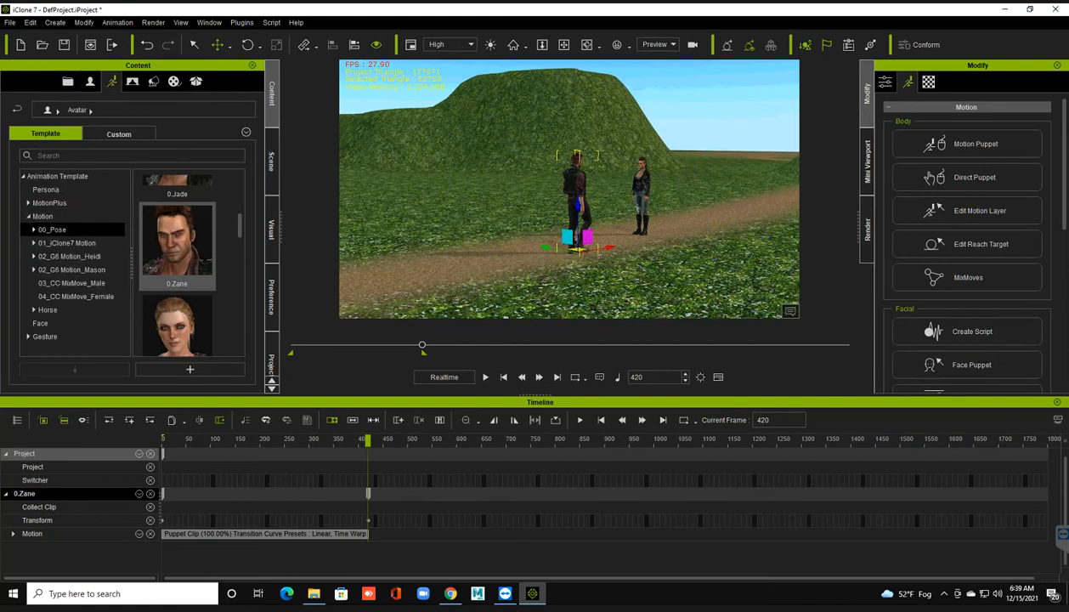
double_click(177, 244)
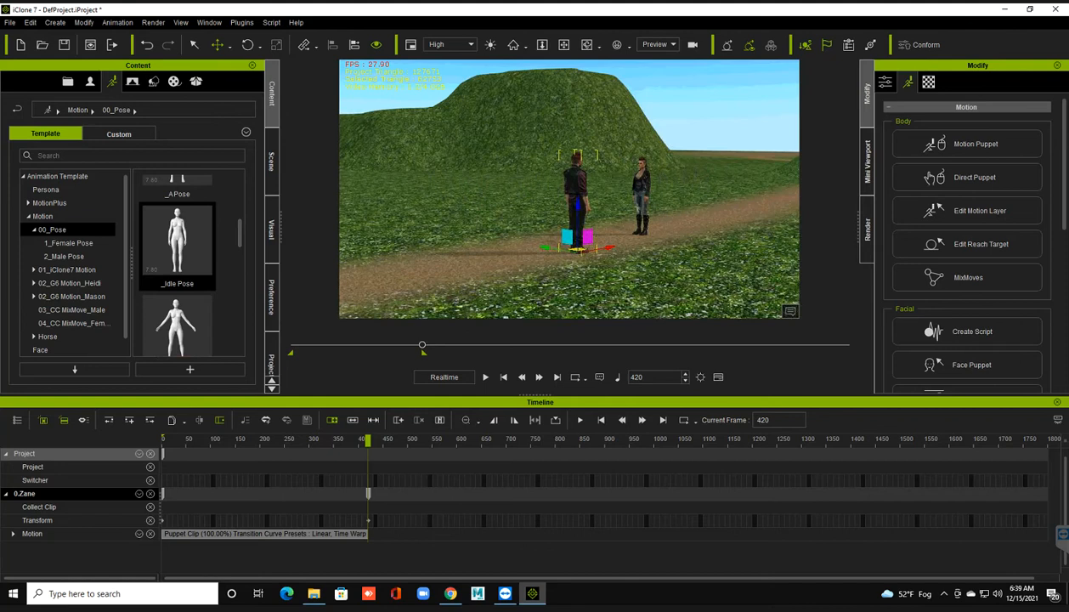
right_click(369, 521)
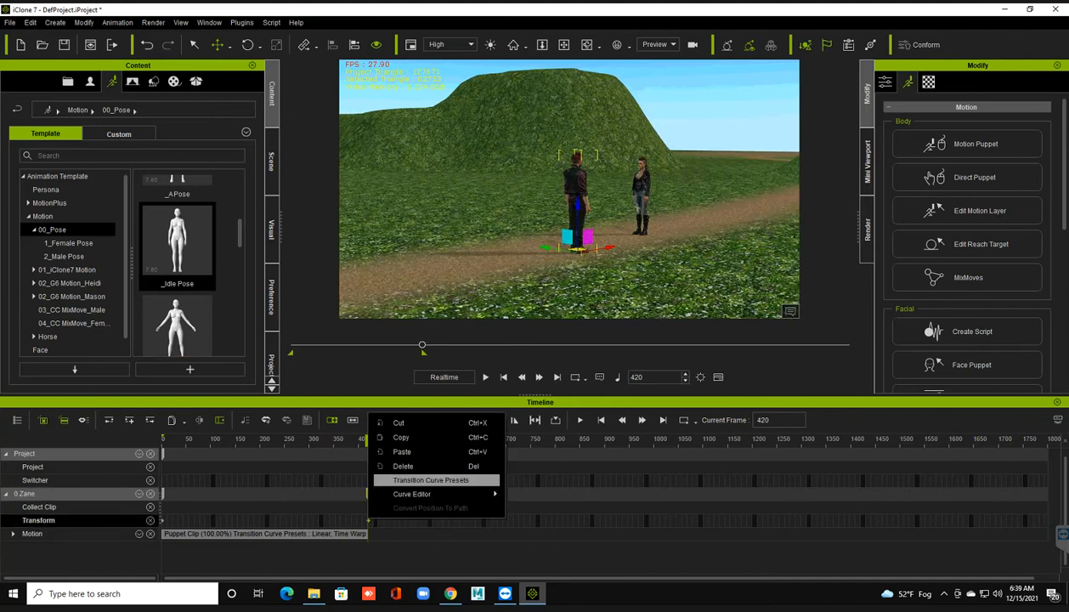
left_click(425, 480)
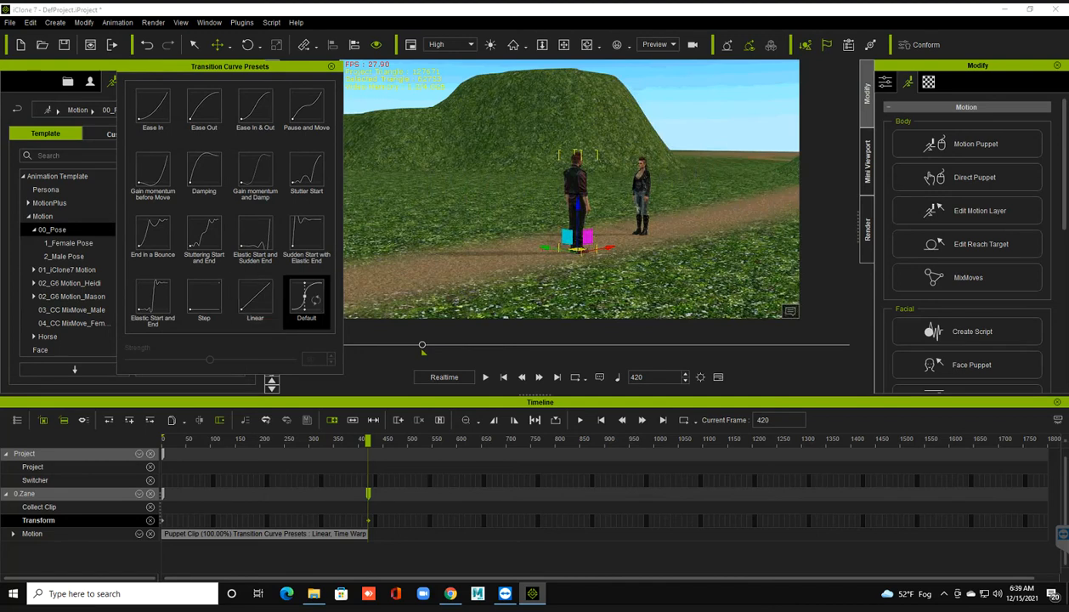
key("space")
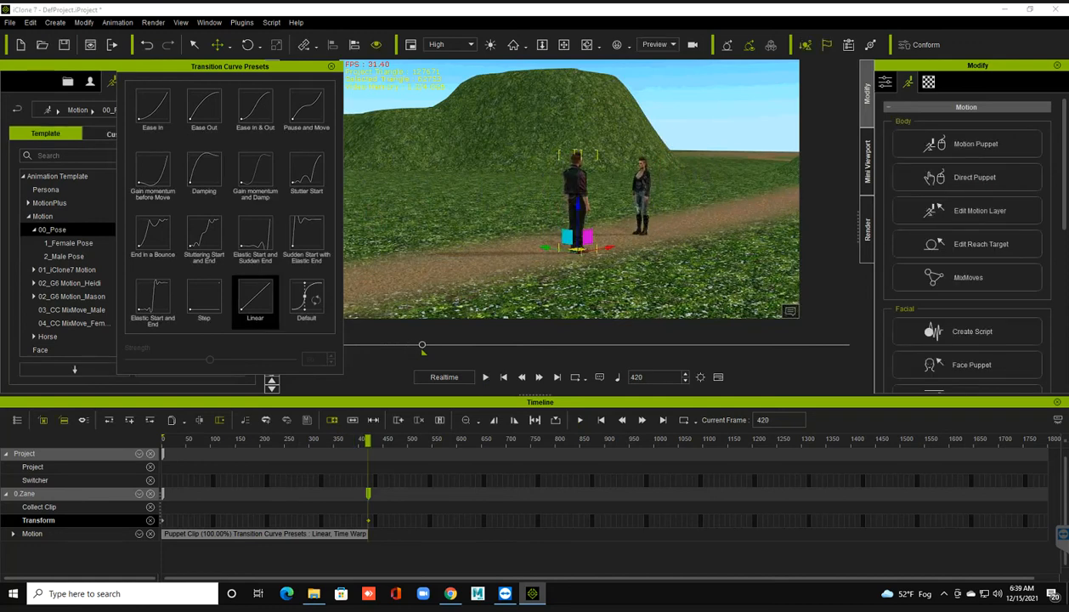
left_click(331, 67)
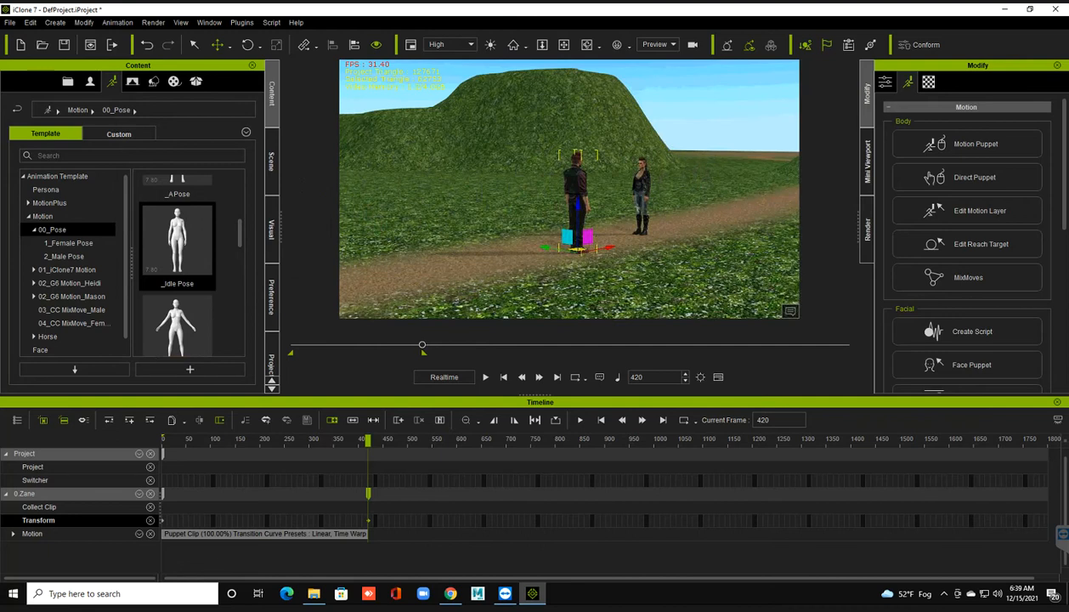
Step: Examine Zane and Jade facing each other on the road from a closer side view
scroll(578, 229, "up", 3)
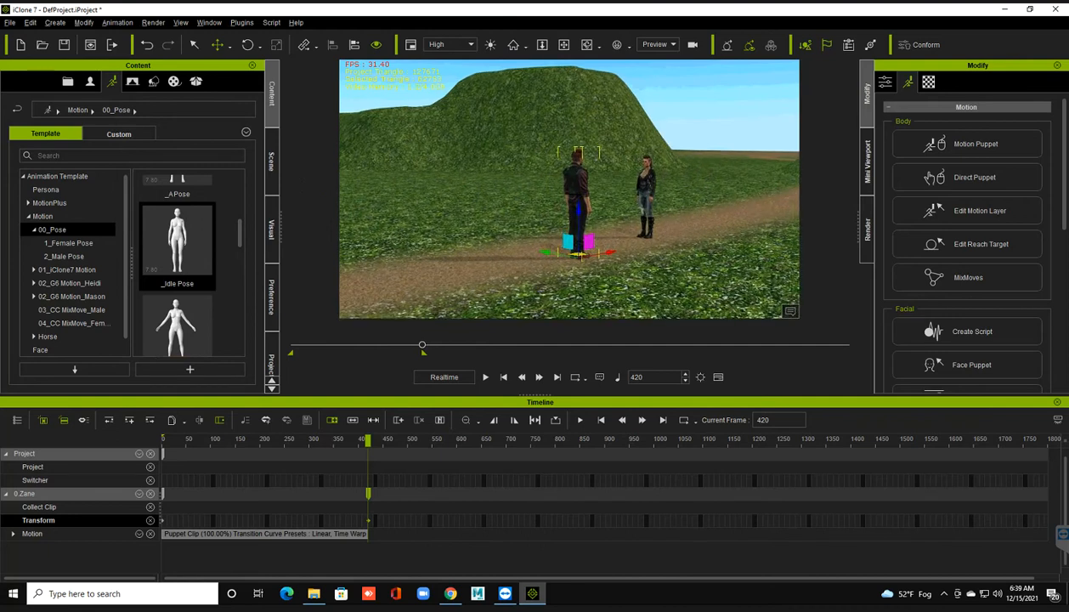
right_click_drag(587, 229, 563, 230)
scroll(570, 229, "up", 1)
middle_click_drag(578, 230, 536, 247)
scroll(549, 244, "up", 1)
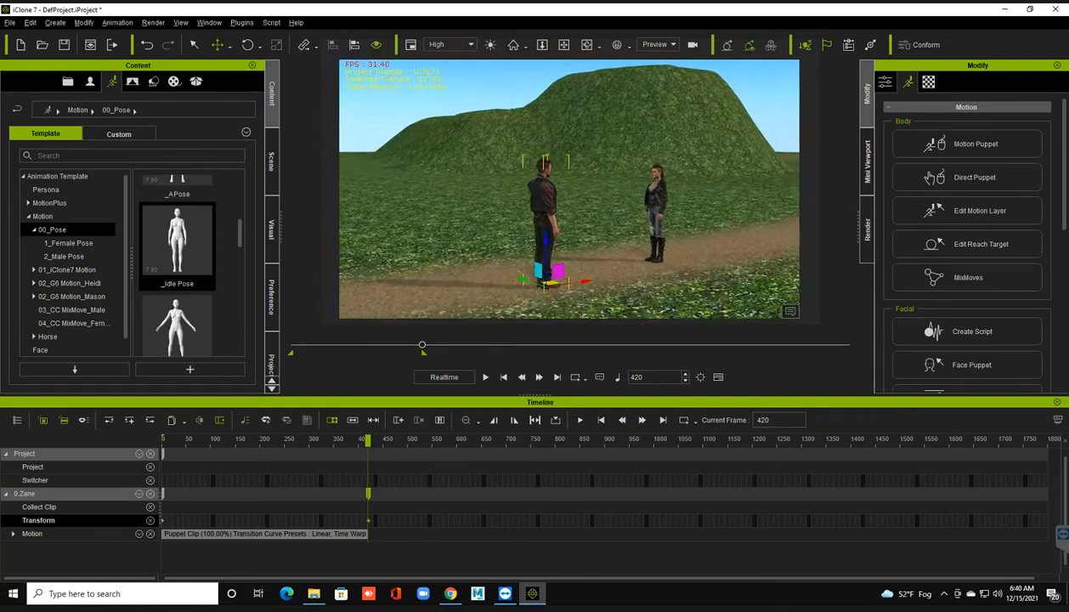
scroll(545, 246, "up", 1)
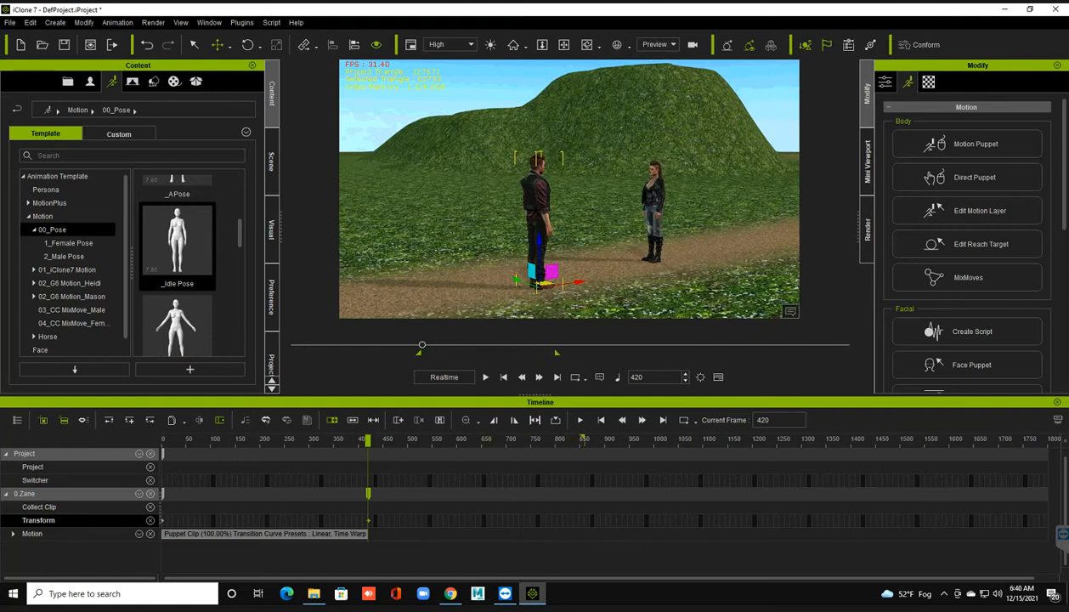
right_click_drag(596, 212, 504, 213)
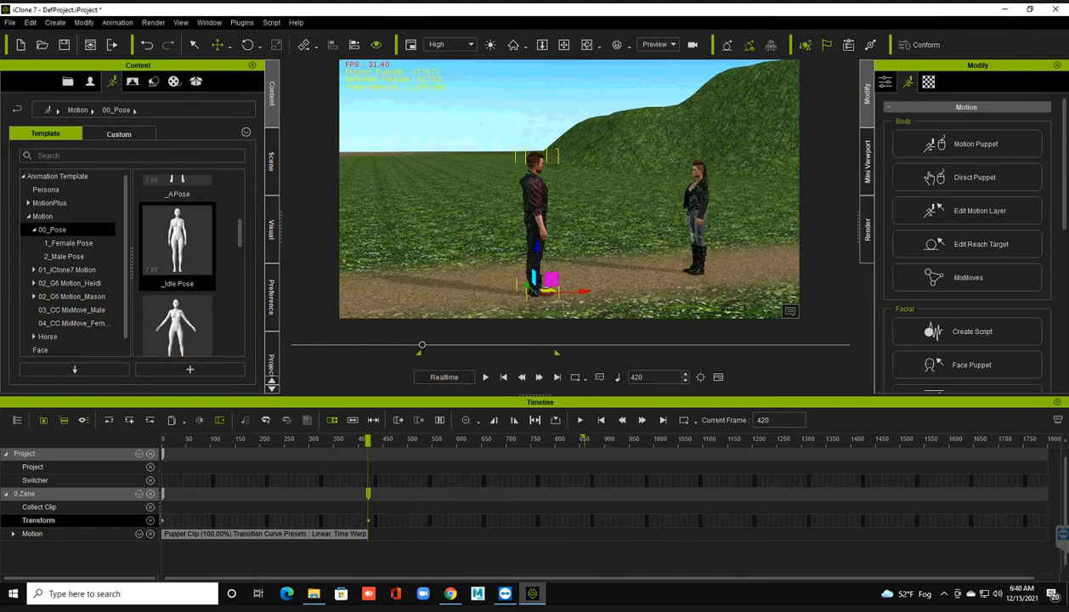
middle_click_drag(569, 213, 558, 212)
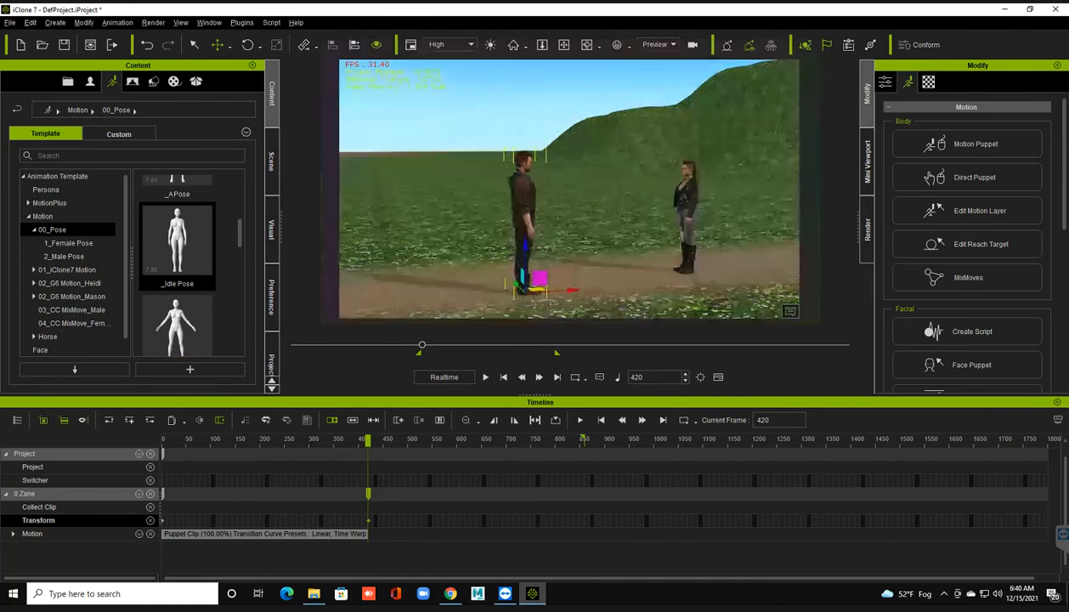
right_click_drag(558, 212, 547, 213)
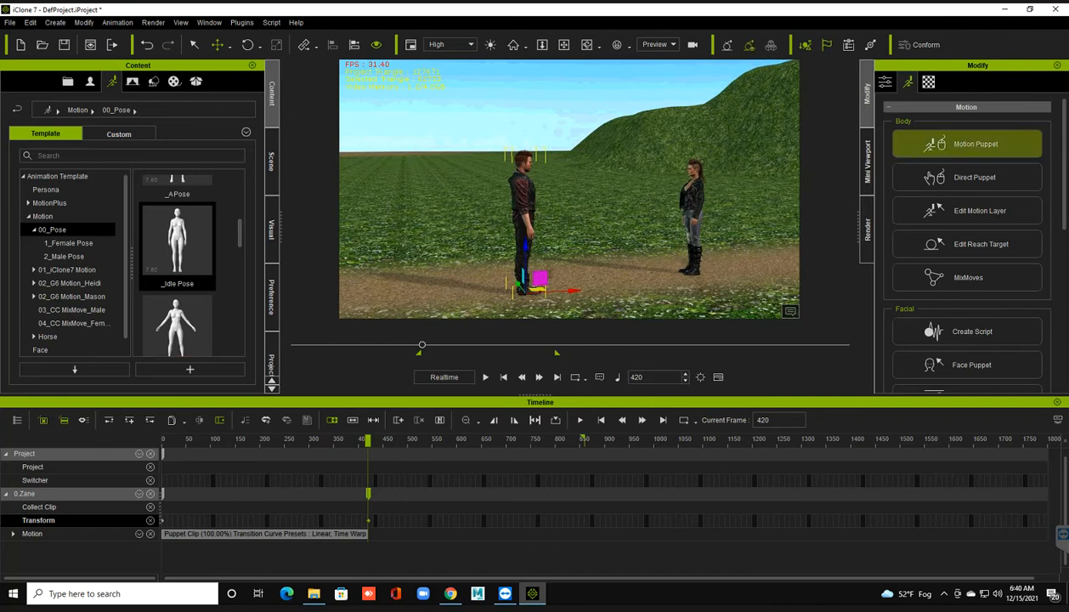
Step: Preview the male 01_Explain3 Talk motion on Zane from frame 420 with Motion Puppet
left_click(967, 144)
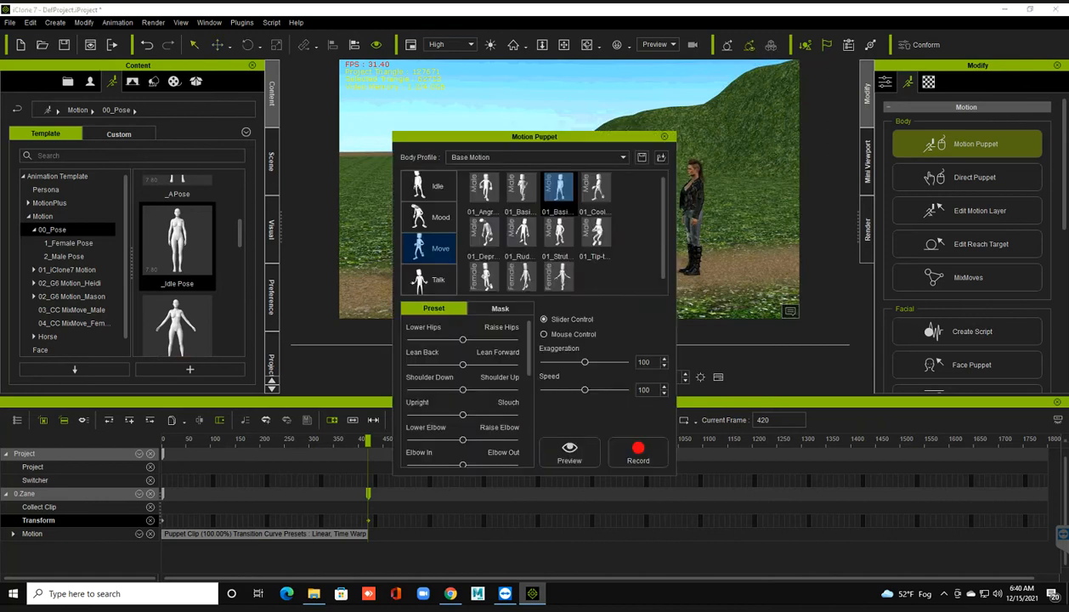
left_click_drag(534, 136, 215, 97)
left_click(110, 242)
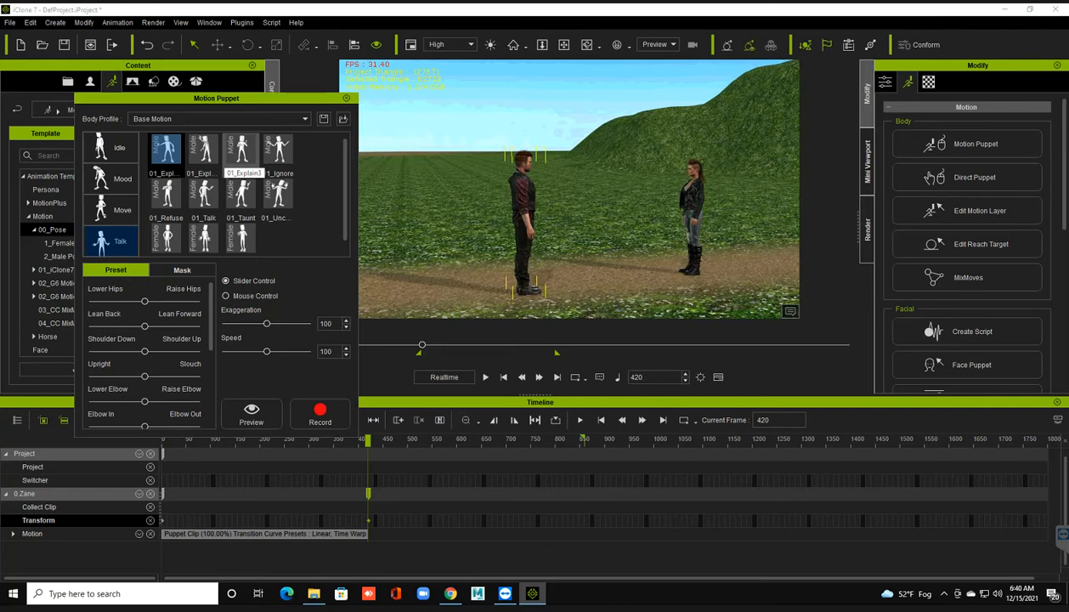
left_click(241, 151)
left_click(252, 413)
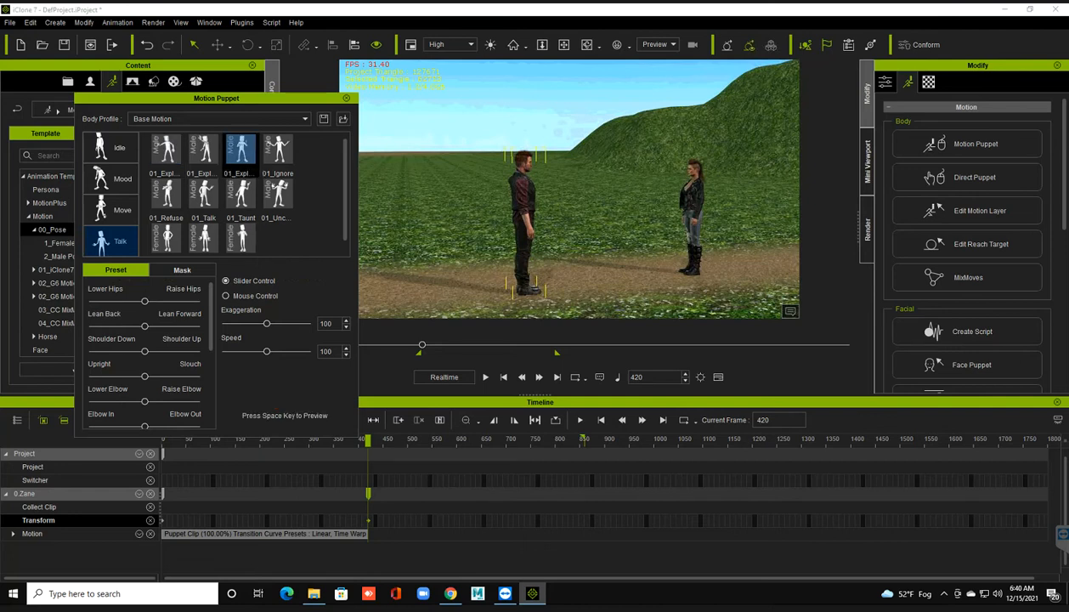
key("space")
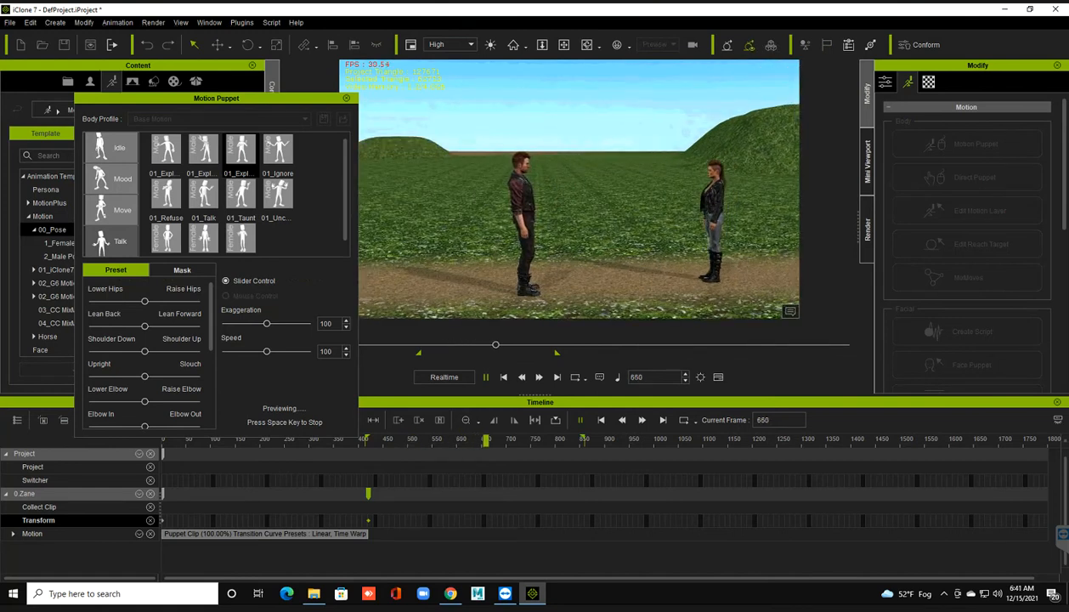
key("space")
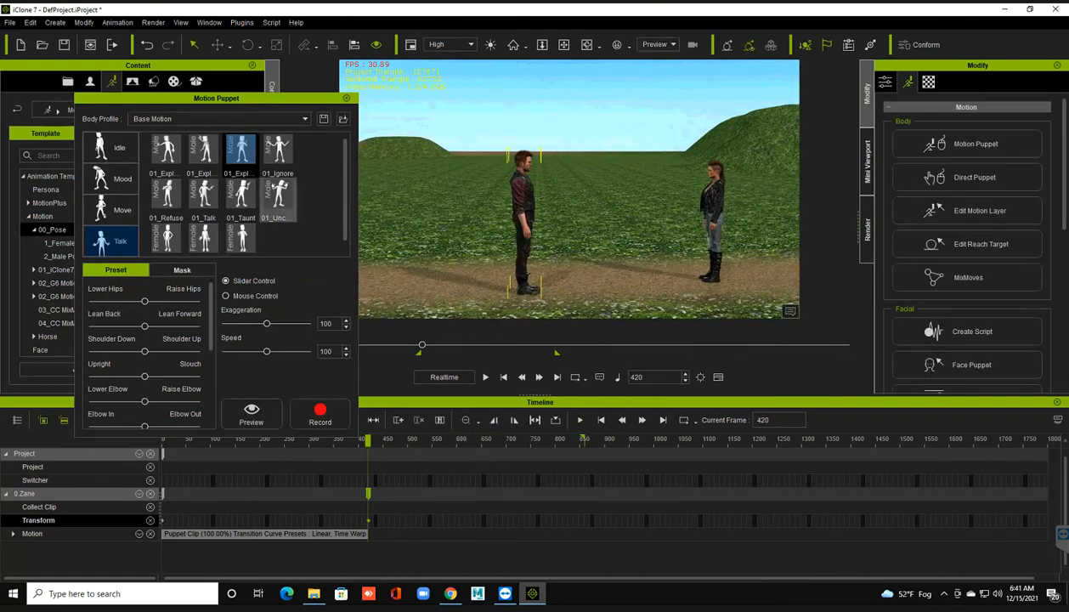
Step: Preview the male 01_Ignore and 01_Refuse Talk motions on Zane from frame 420 with Motion Puppet
left_click(278, 150)
left_click(251, 414)
key("space")
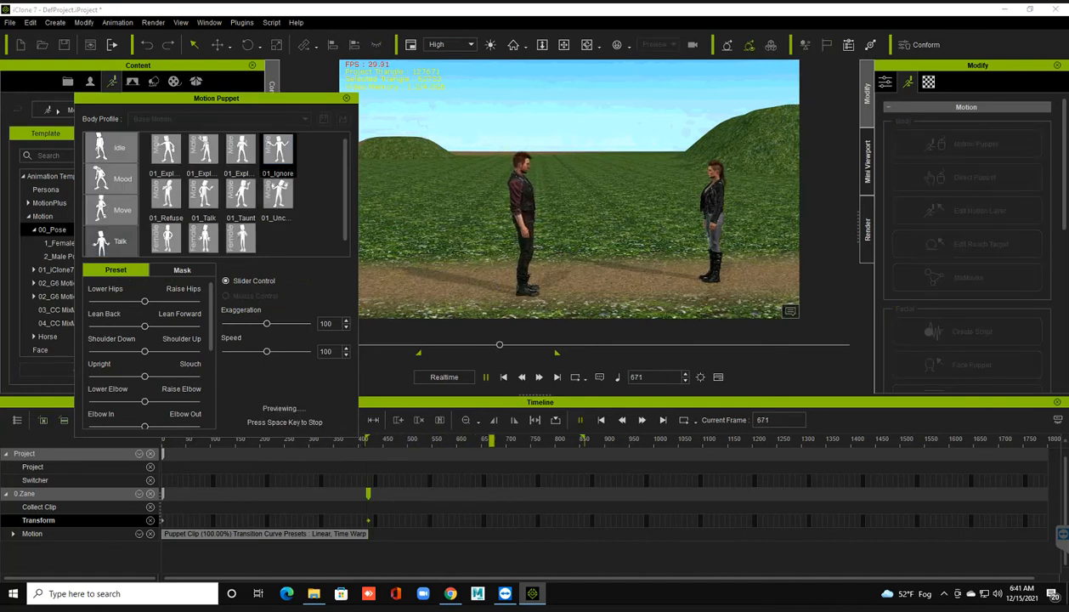
key("space")
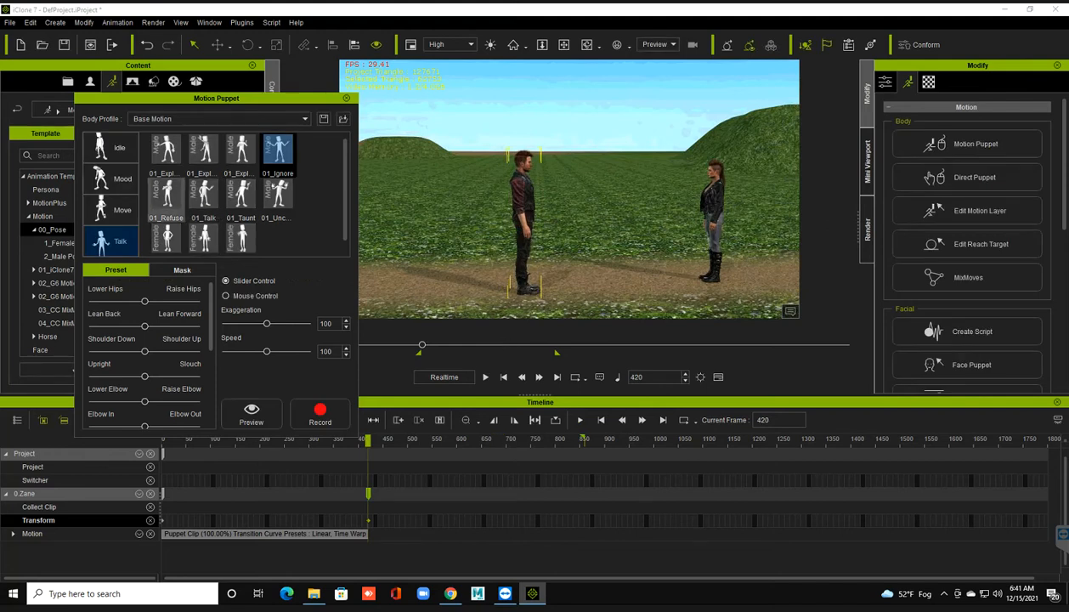
left_click(166, 195)
left_click(251, 414)
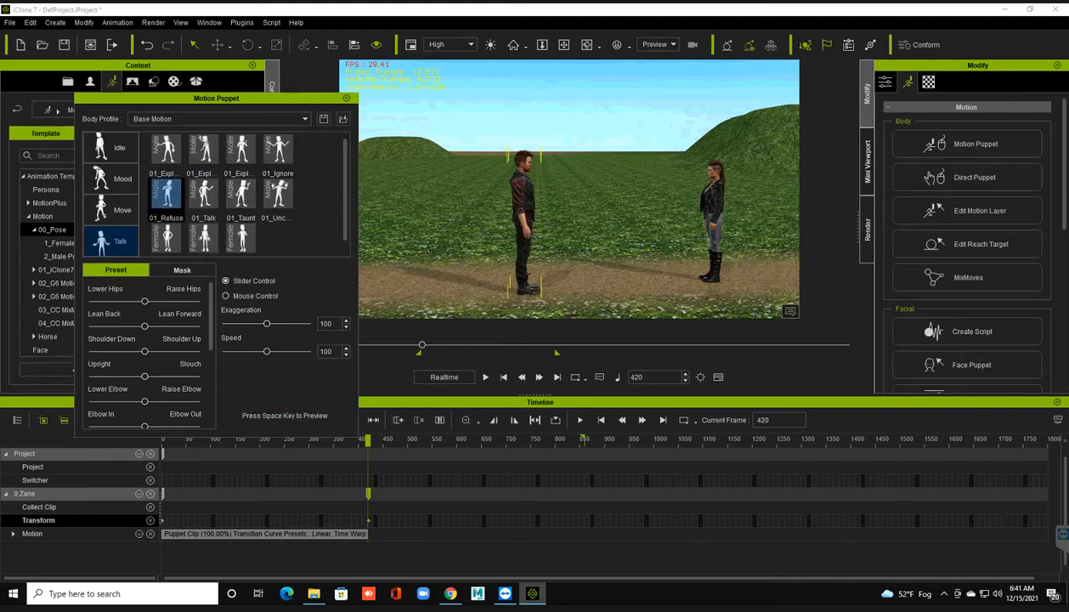
key("space")
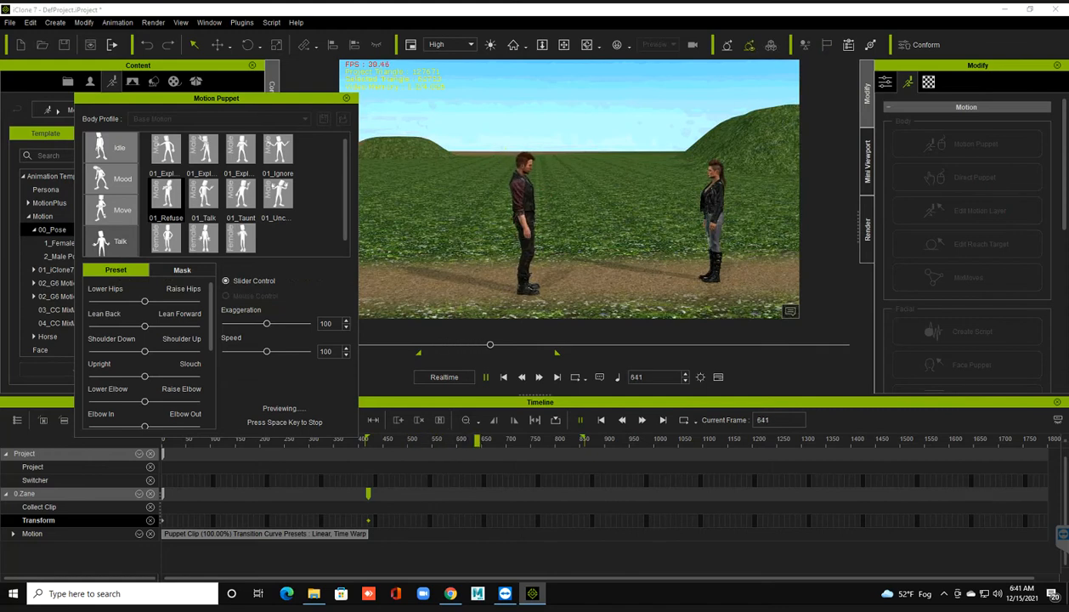
key("space")
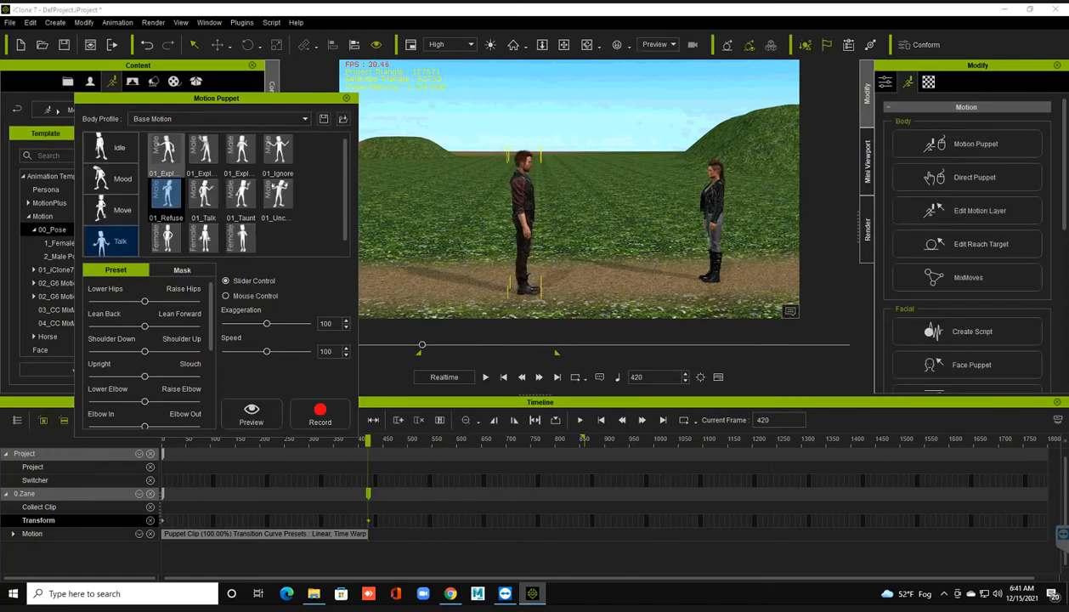
Step: Preview the second male Explain motion of the Talk set on Zane from frame 420
left_click(241, 153)
left_click(204, 153)
left_click(250, 414)
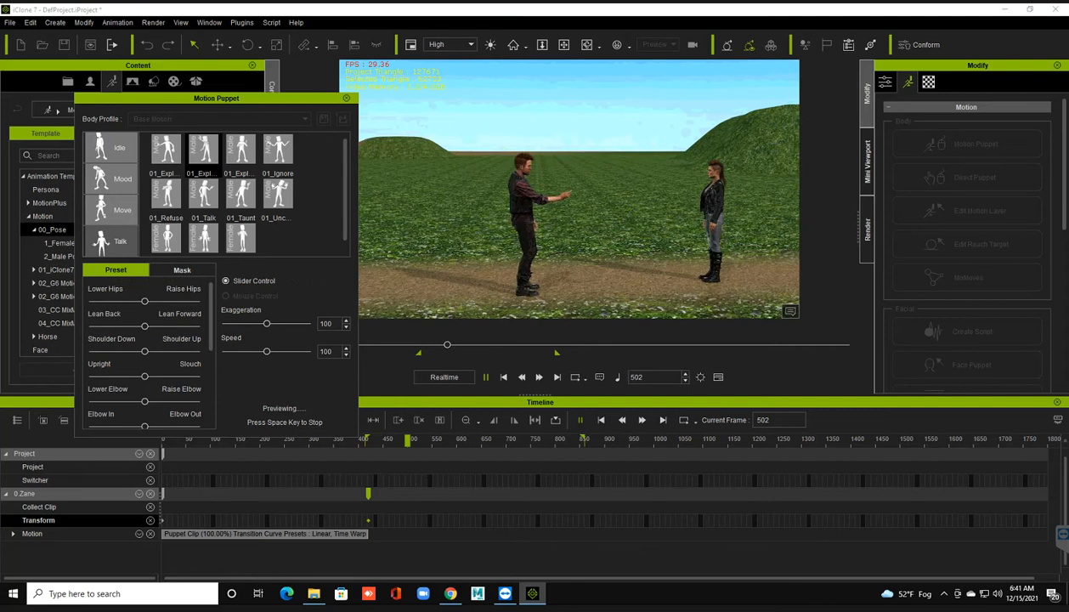
key("space")
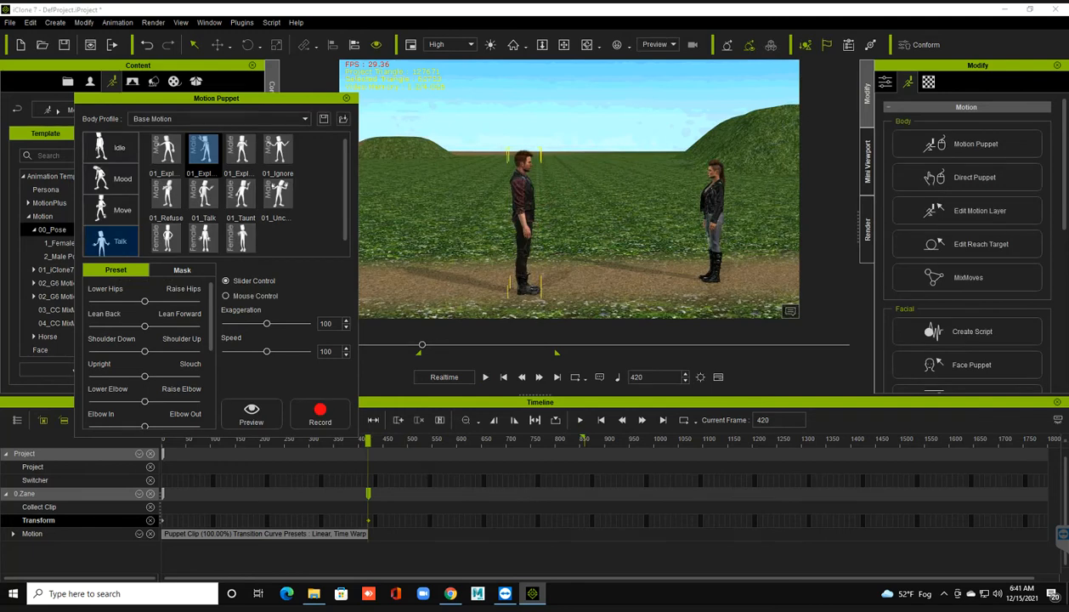
Step: Record the second male Explain Talk motion on Zane from frame 420 to frame 855
left_click(556, 377)
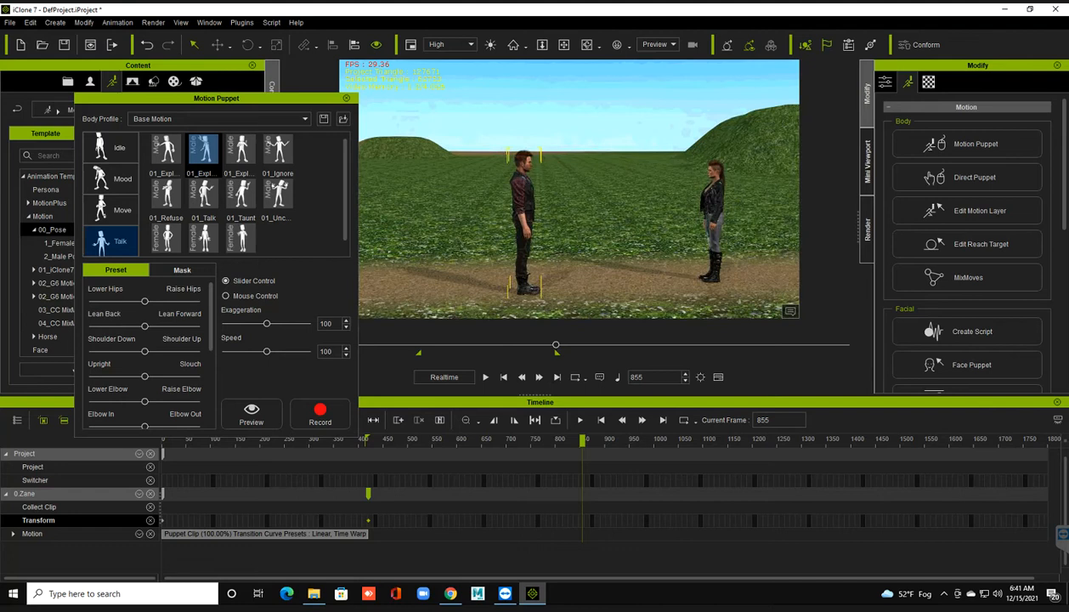
left_click(503, 377)
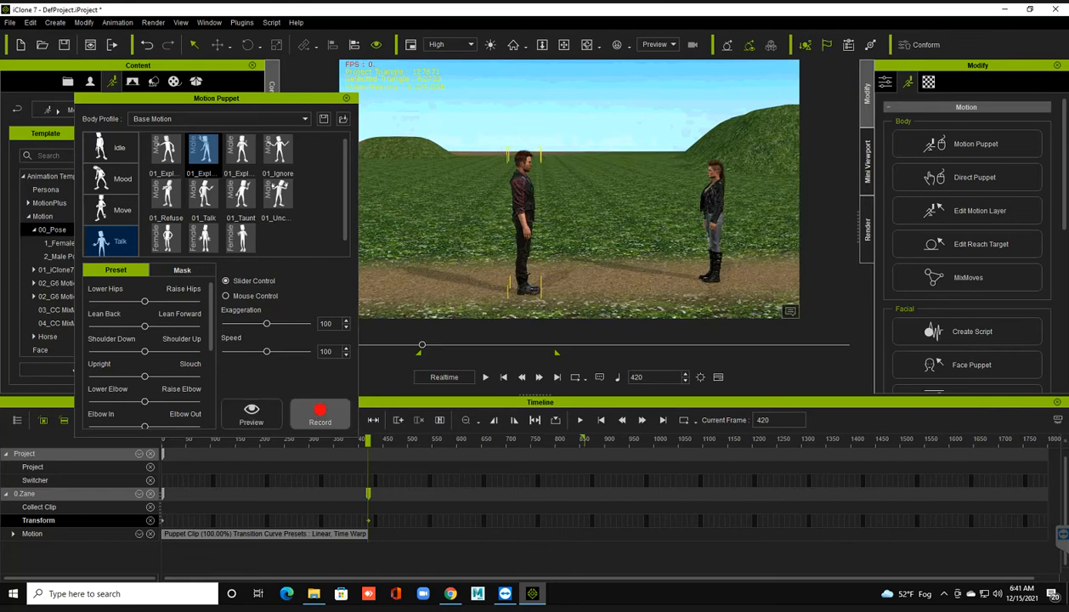
left_click(320, 414)
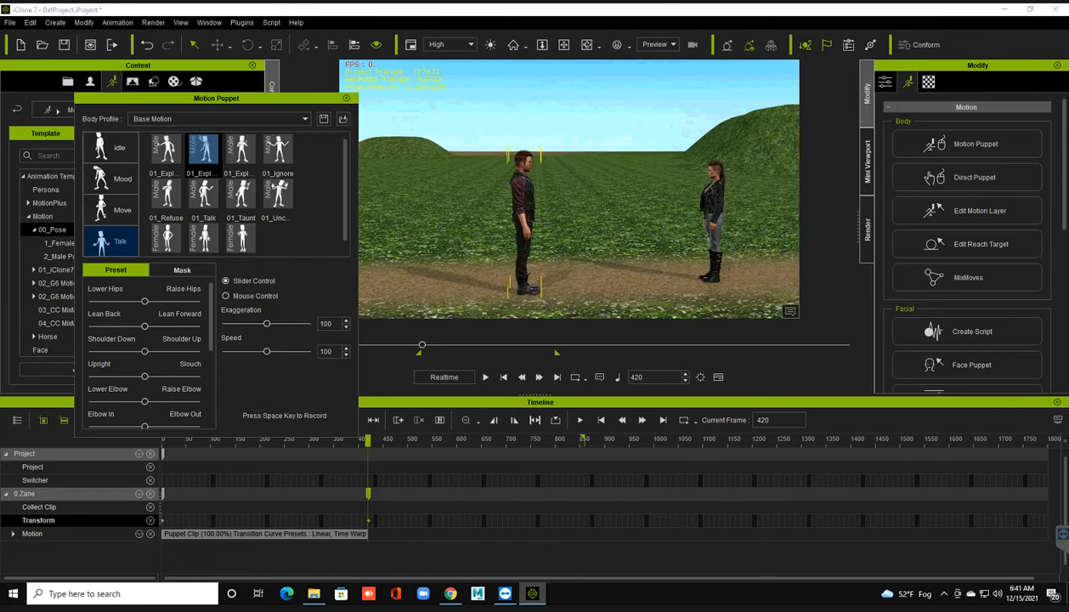
key("space")
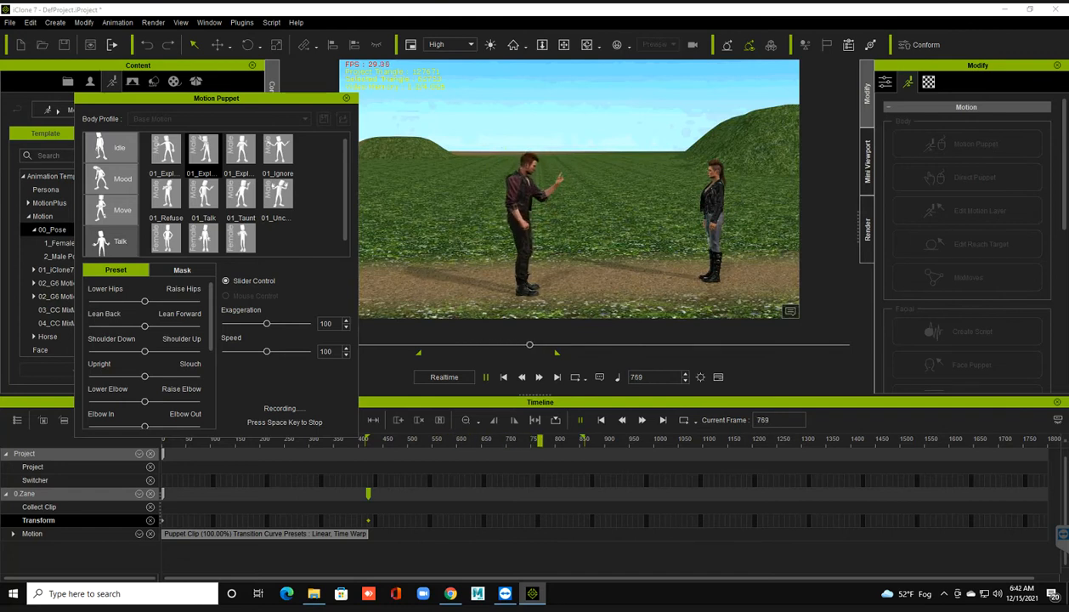
key("space")
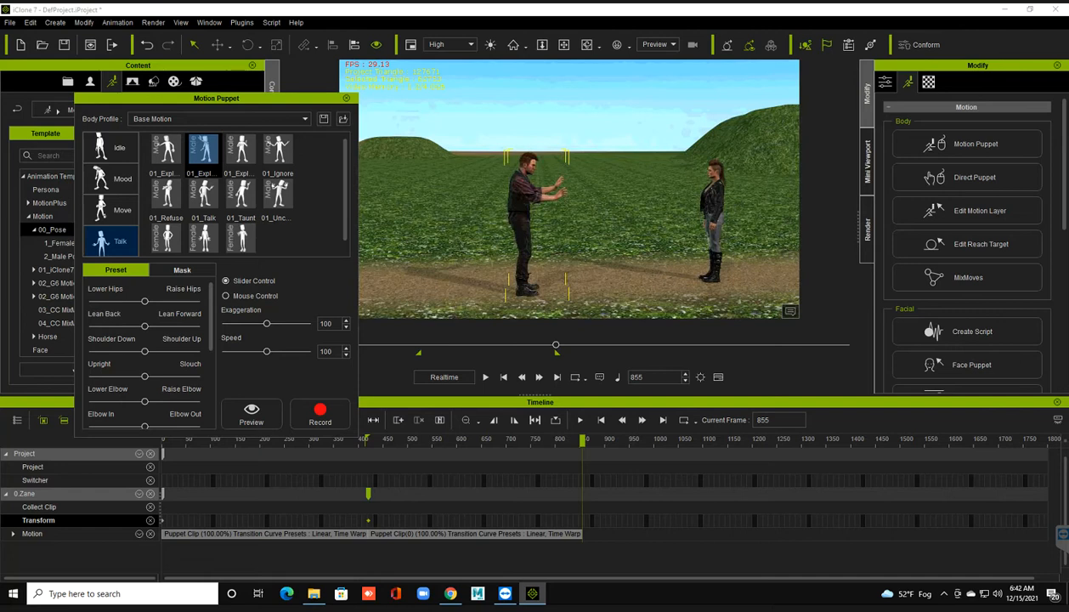
Step: Close Motion Puppet, apply the _Idle Pose to Zane at frame 855, and play the range from frame 420
scroll(569, 189, "up", 1)
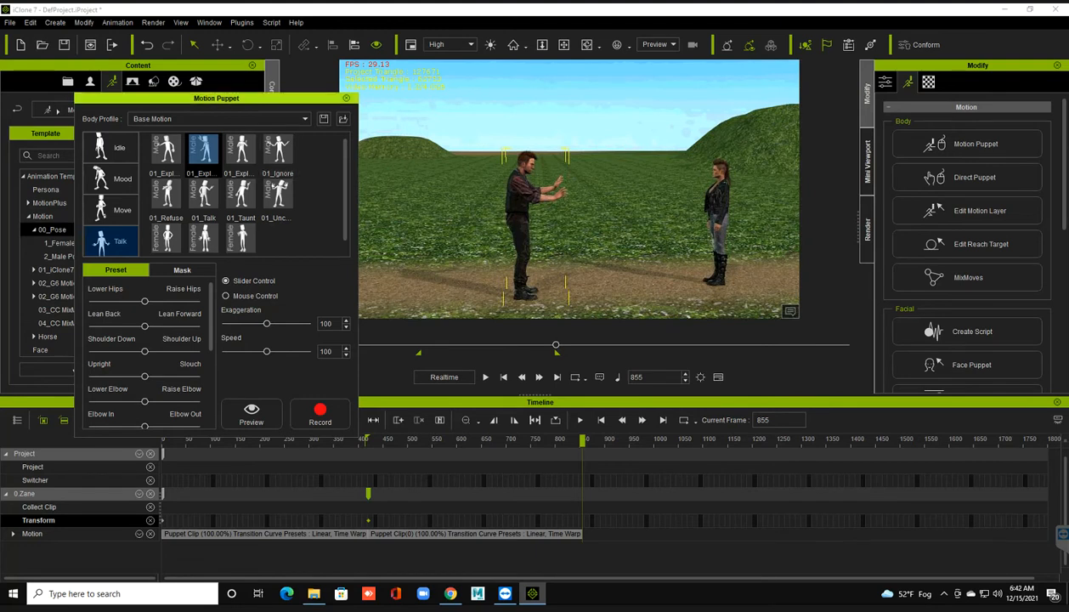
left_click(346, 98)
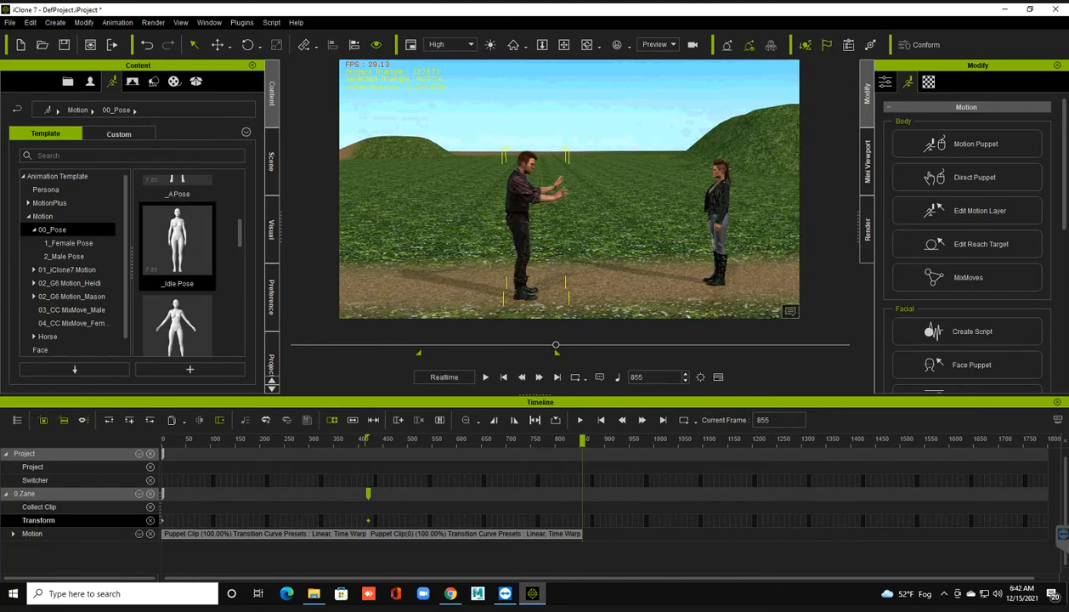
double_click(177, 242)
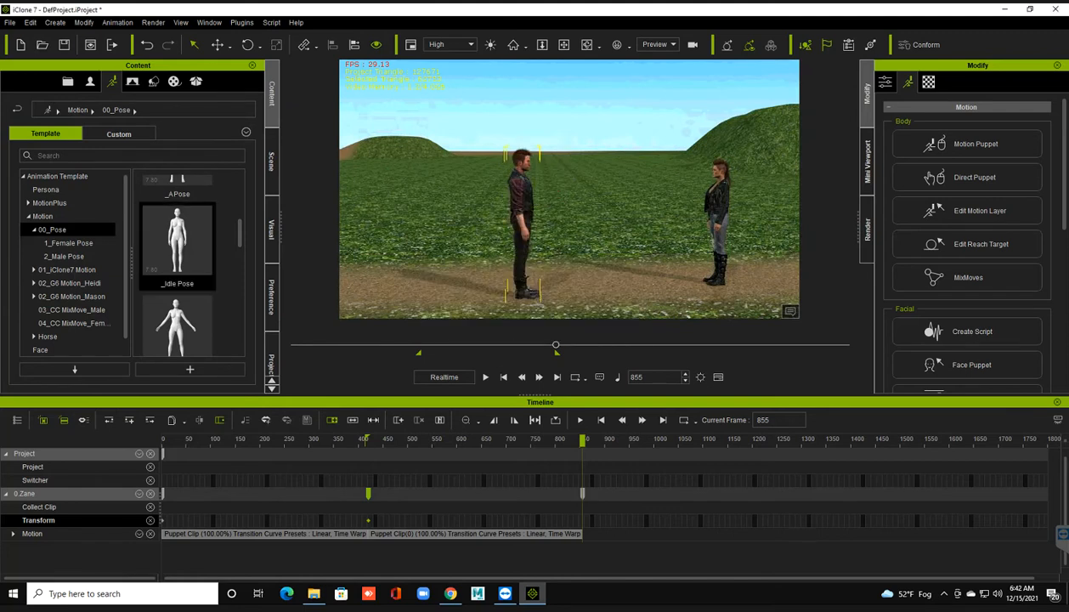
left_click(503, 376)
key("space")
Step: Move the playback range to about frames 855 to 1262 and set the current frame to 1260
left_click_drag(420, 353, 681, 352)
left_click(663, 420)
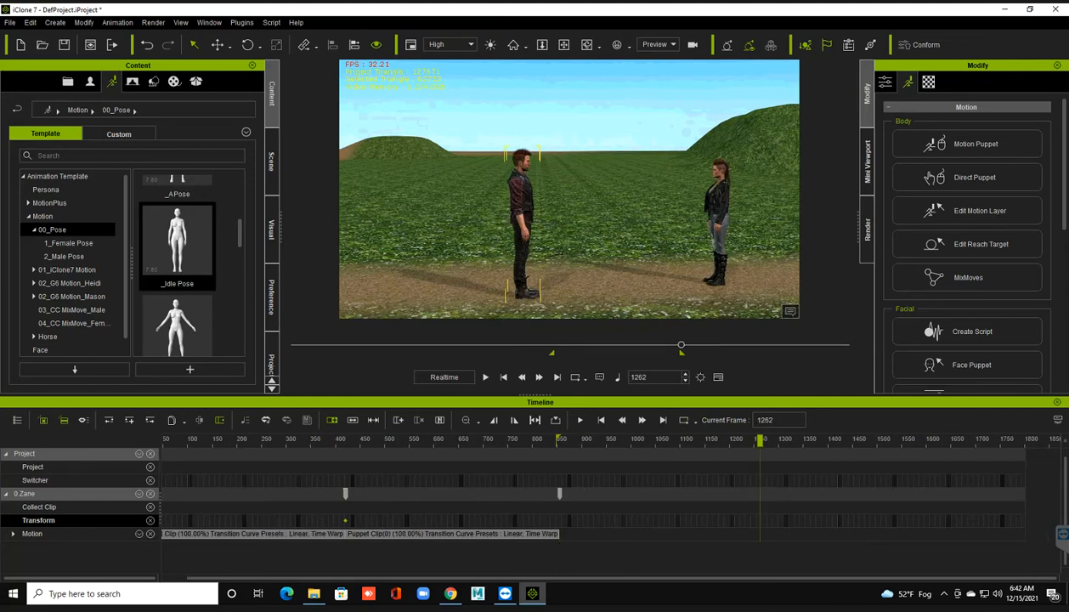
left_click_drag(651, 378, 604, 378)
type("1260")
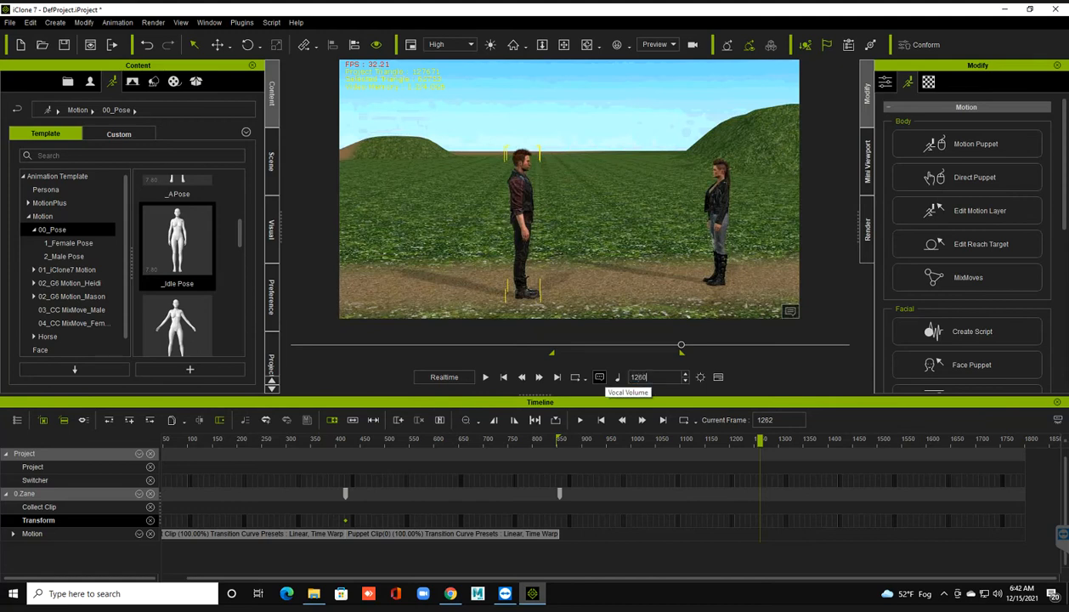
key("Return")
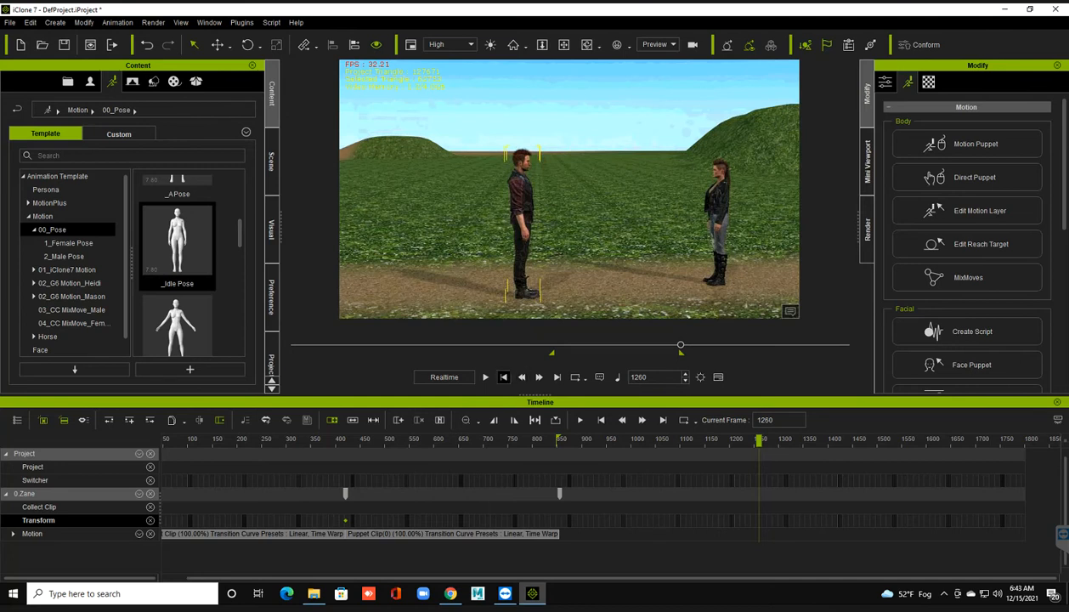
Step: Return to frame 856, open Motion Puppet and make Jade the character it targets
left_click(504, 376)
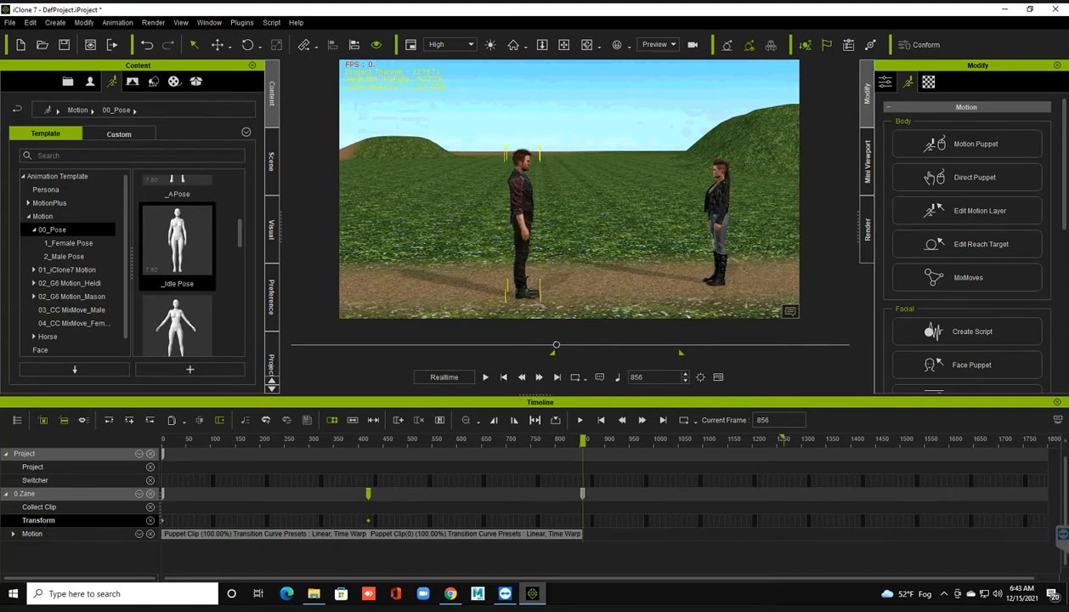
left_click(967, 144)
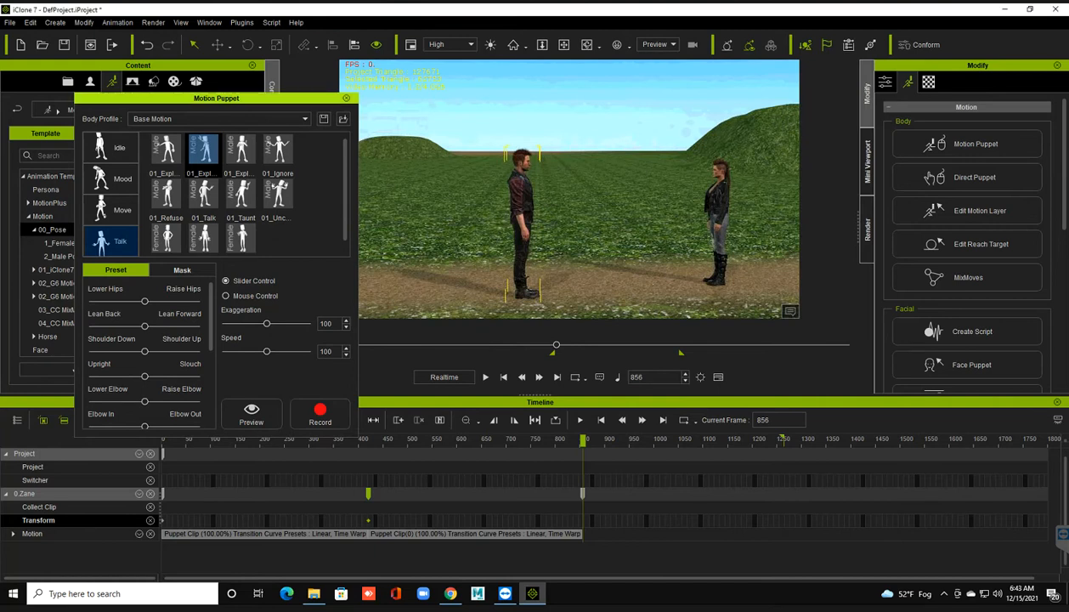
left_click(346, 98)
left_click(719, 204)
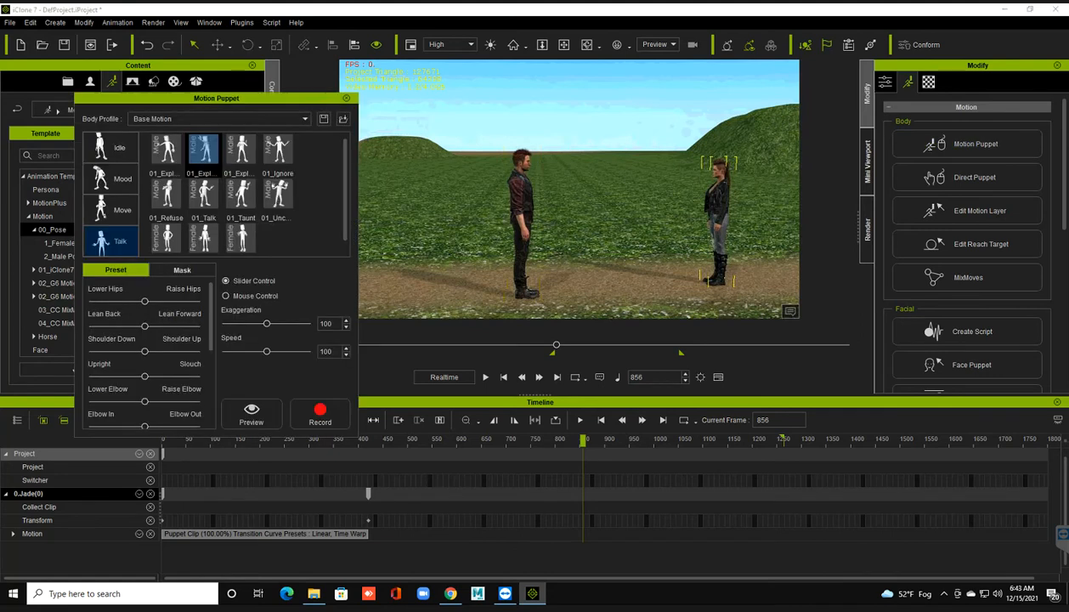
left_click_drag(216, 98, 353, 42)
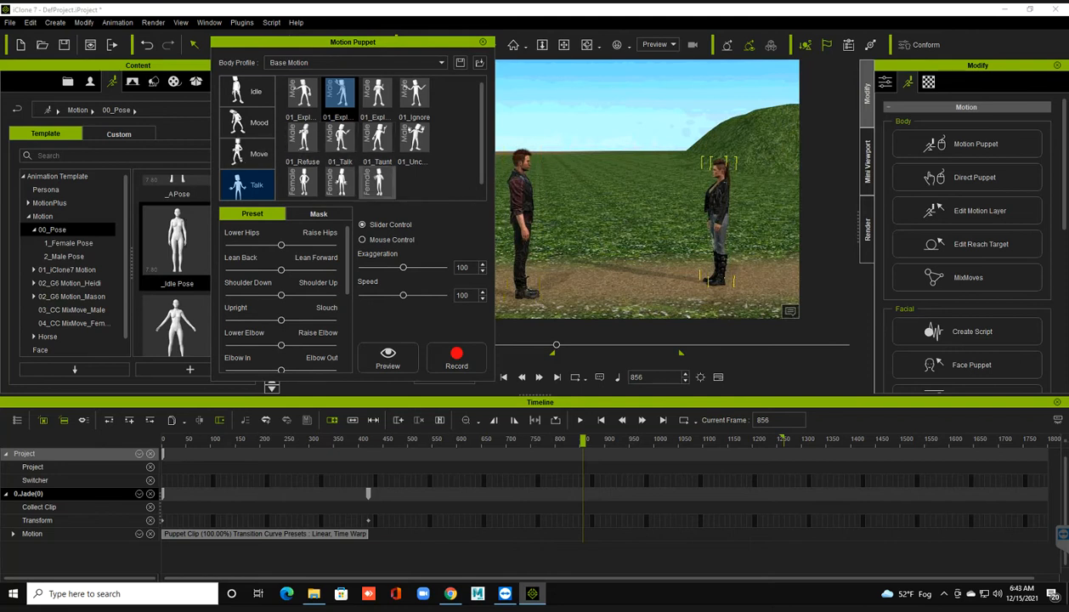
Step: Preview the first female 02_Argu motion from the Talk group on Jade
left_click(303, 180)
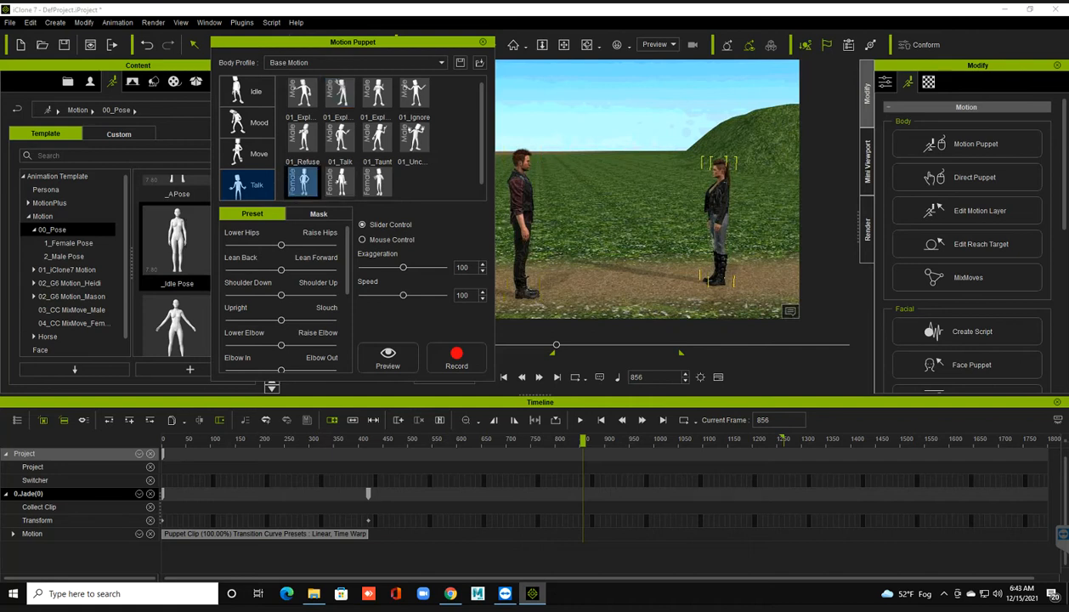
left_click(388, 357)
key("space")
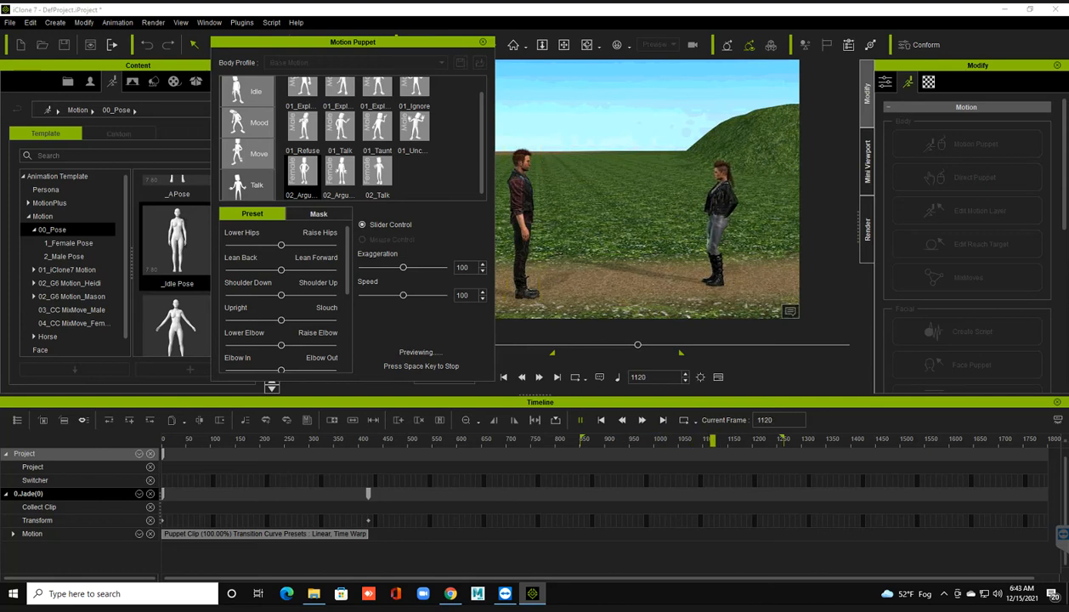
key("space")
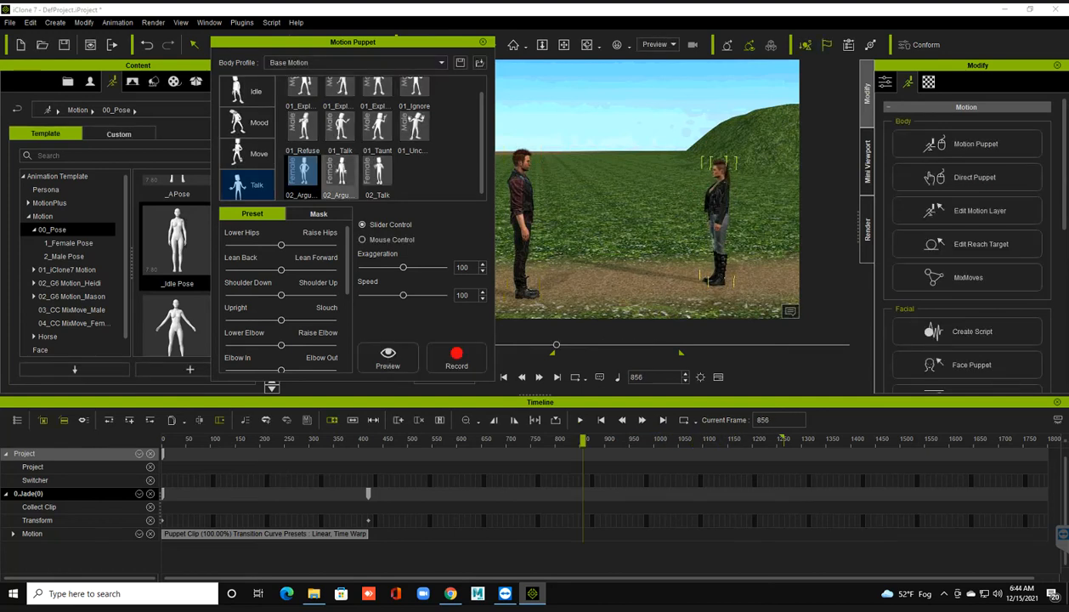
Step: Replay the first female 02_Argu motion preview and inspect Jade's movement in close-up
left_click(303, 172)
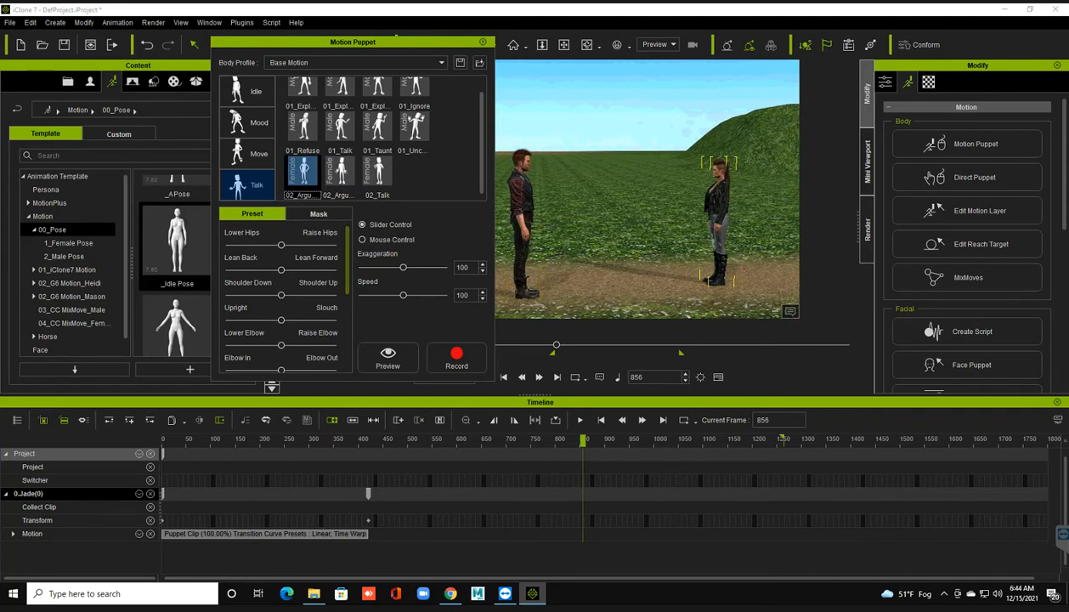
left_click(388, 356)
scroll(647, 189, "up", 3)
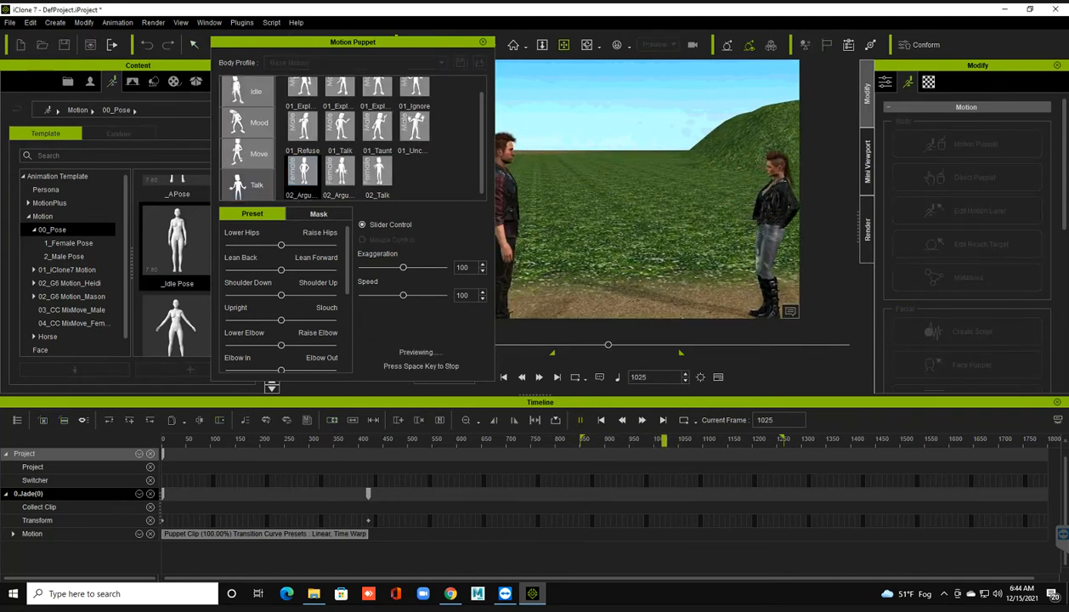
middle_click_drag(647, 189, 604, 175)
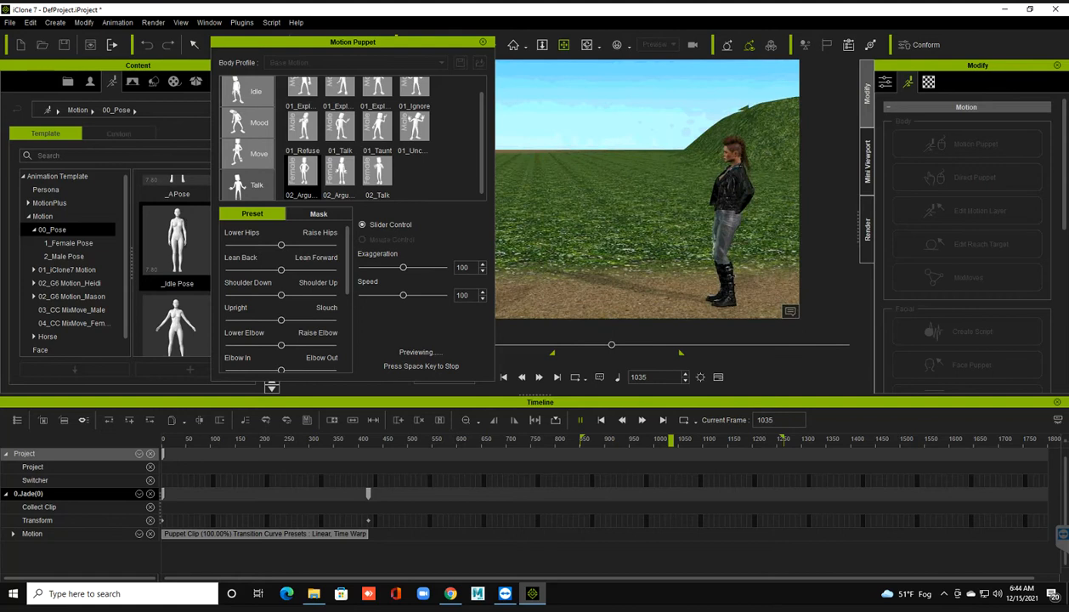
mouse_move(647, 189)
right_mouse_down()
mouse_move(593, 189)
mouse_move(642, 189)
right_mouse_up()
scroll(642, 189, "up", 2)
scroll(642, 189, "up", 1)
middle_click_drag(642, 189, 585, 188)
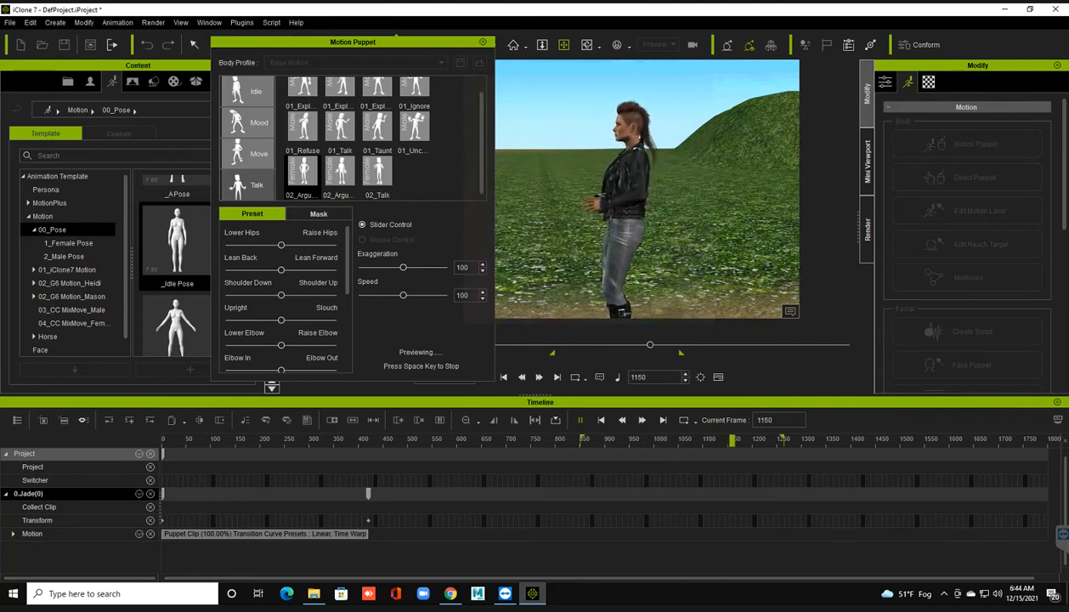
Step: Try preset adjustments during the preview, moving Jade's hands slightly back and raising her elbows slightly
scroll(283, 293, "down", 1)
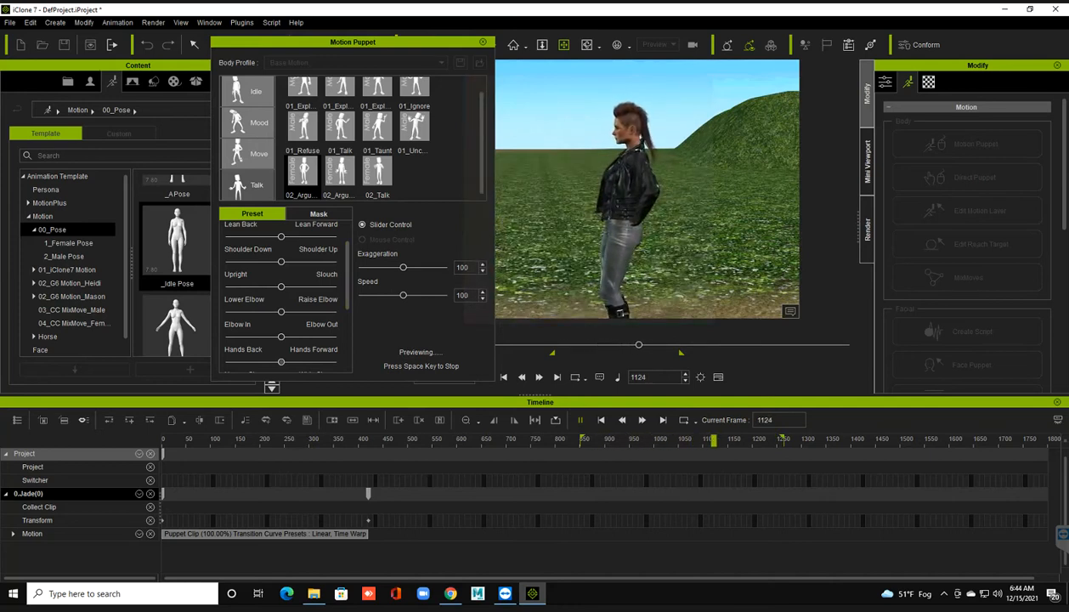
mouse_move(282, 362)
left_mouse_down()
mouse_move(299, 362)
mouse_move(250, 362)
mouse_move(328, 363)
mouse_move(272, 362)
left_mouse_up()
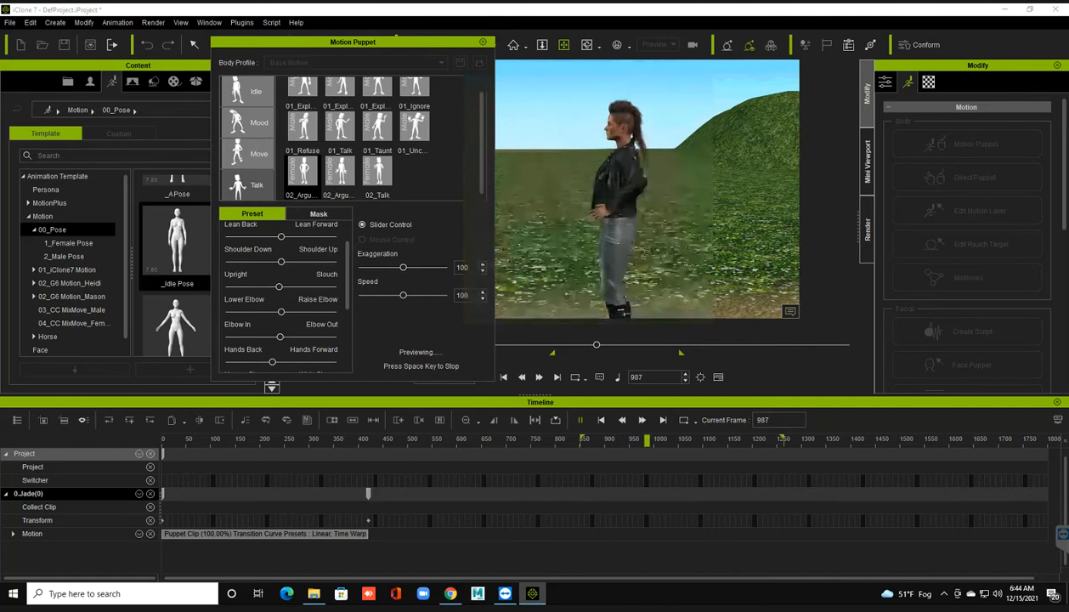
scroll(285, 293, "down", 2)
scroll(284, 294, "down", 3)
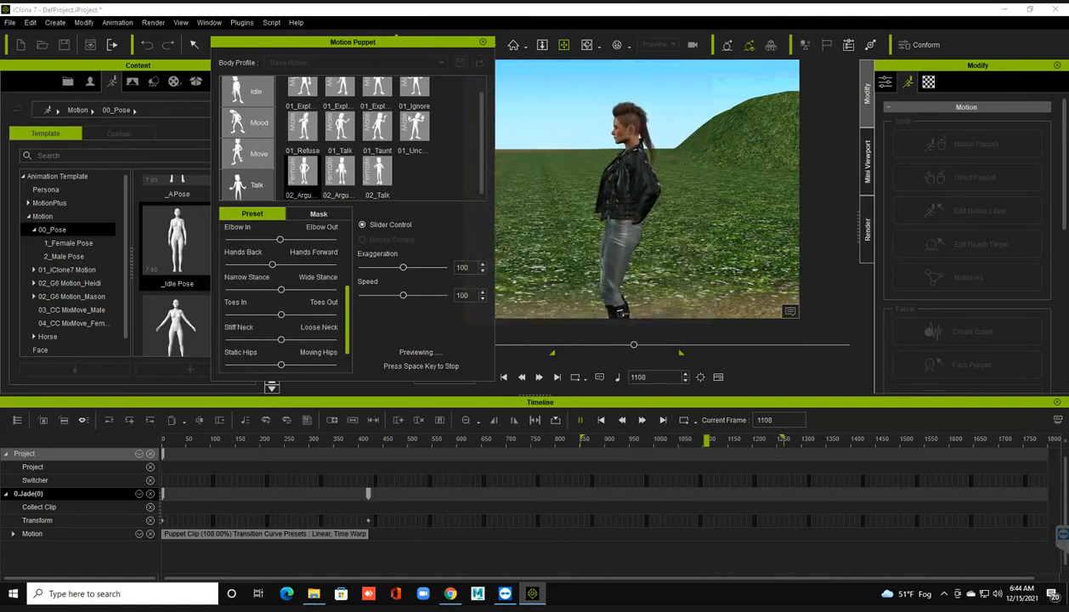
scroll(284, 293, "up", 5)
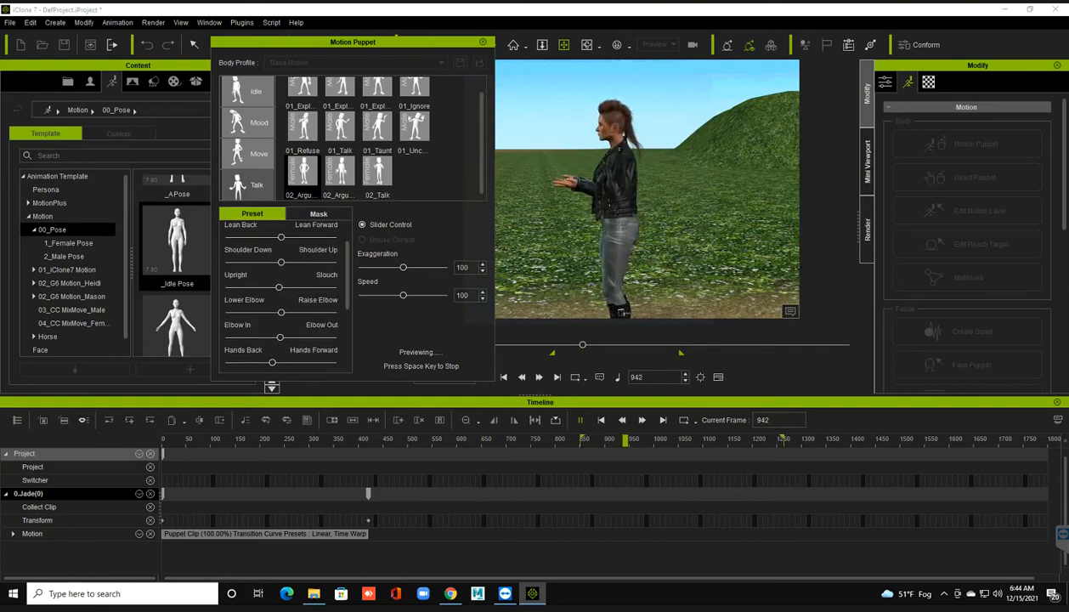
mouse_move(281, 313)
left_mouse_down()
mouse_move(335, 313)
mouse_move(284, 312)
left_mouse_up()
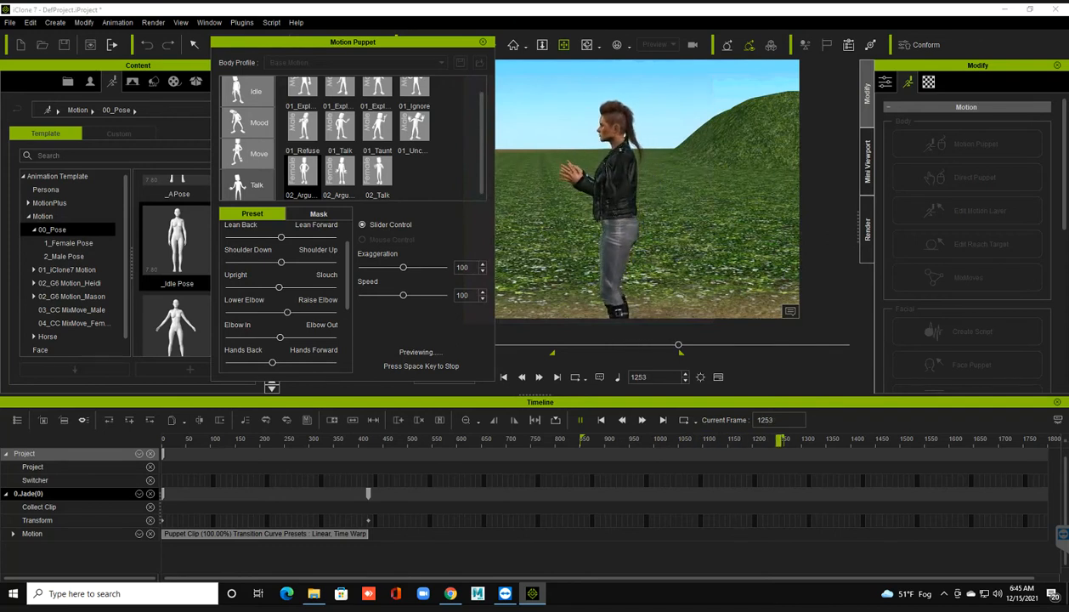
scroll(281, 293, "up", 2)
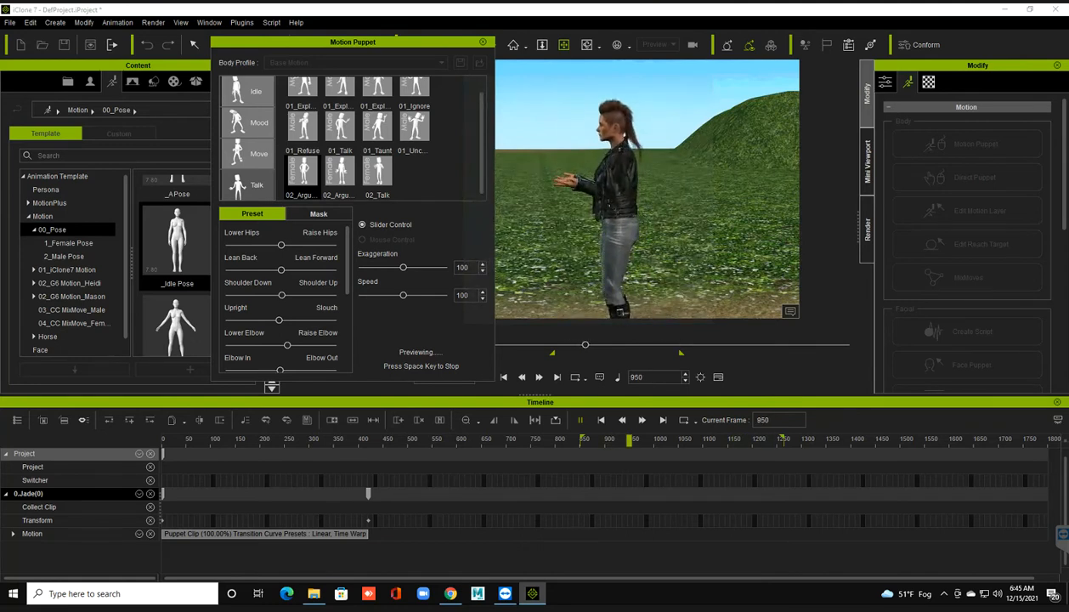
key("space")
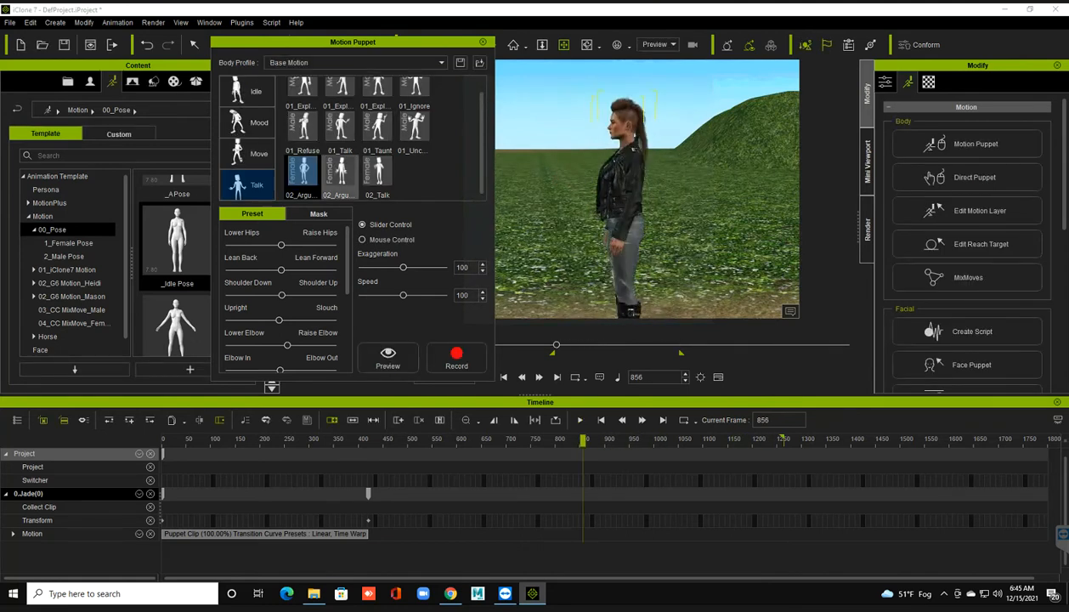
Step: Preview the second female 02_Argu talk motion at default settings, and record it on Jade from frame 856 to 1260
left_click(340, 175)
left_click(387, 356)
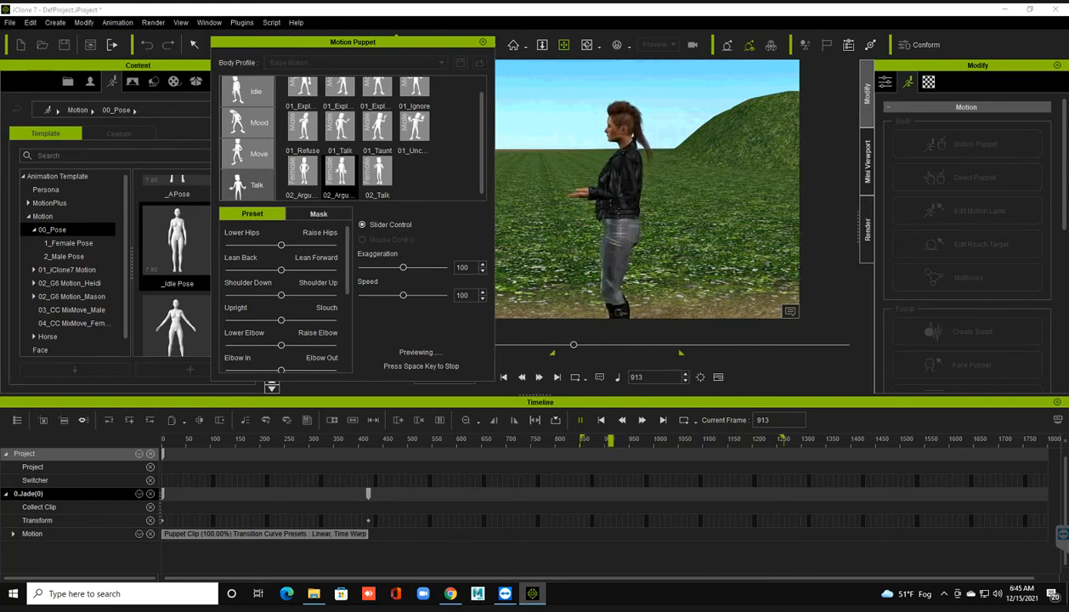
key("space")
left_click(451, 352)
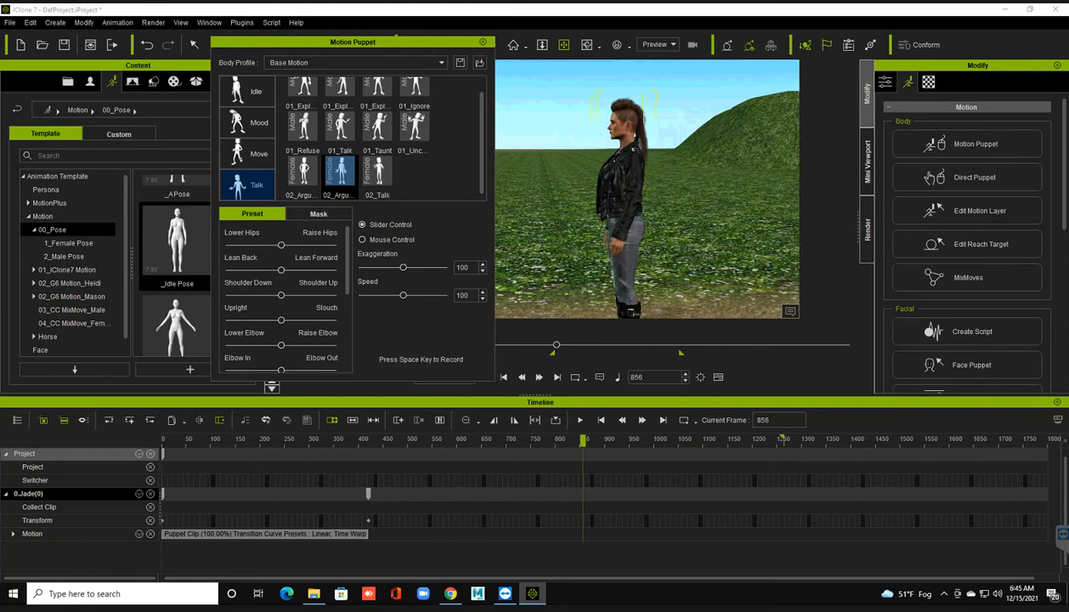
key("space")
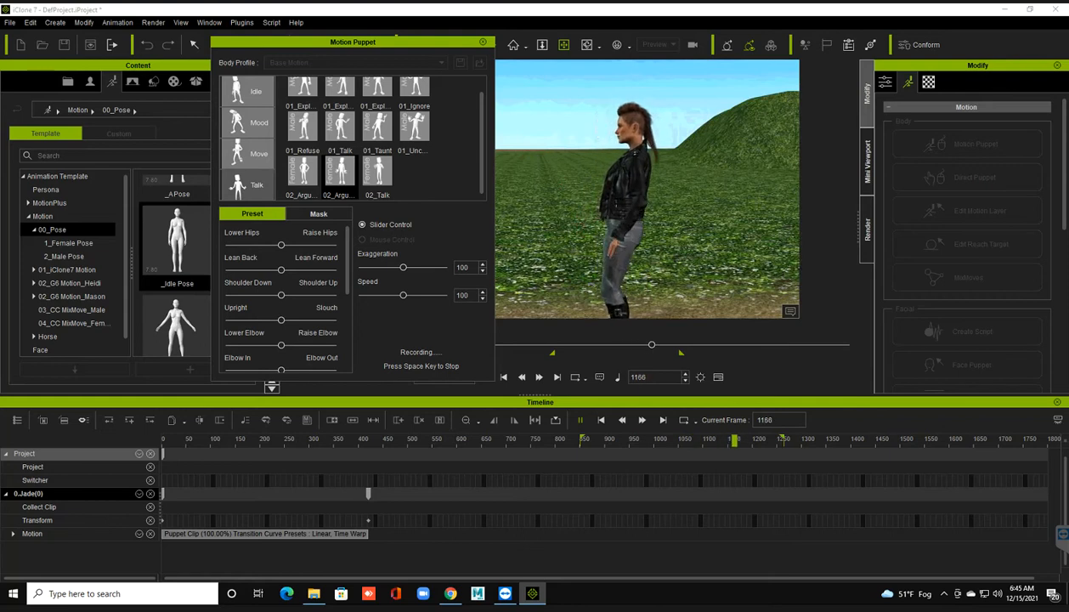
key("space")
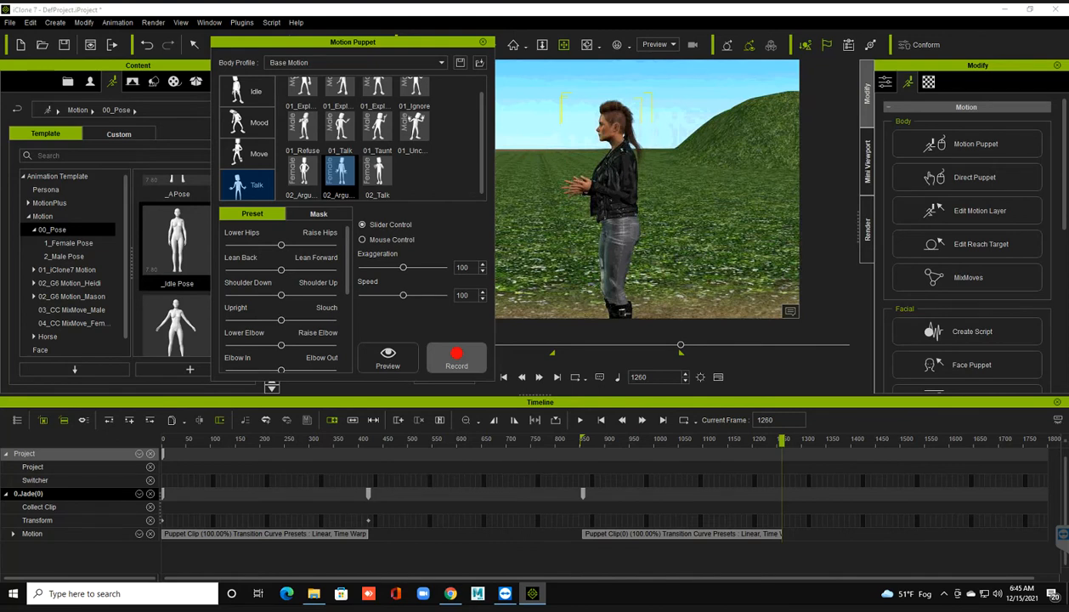
left_click(483, 42)
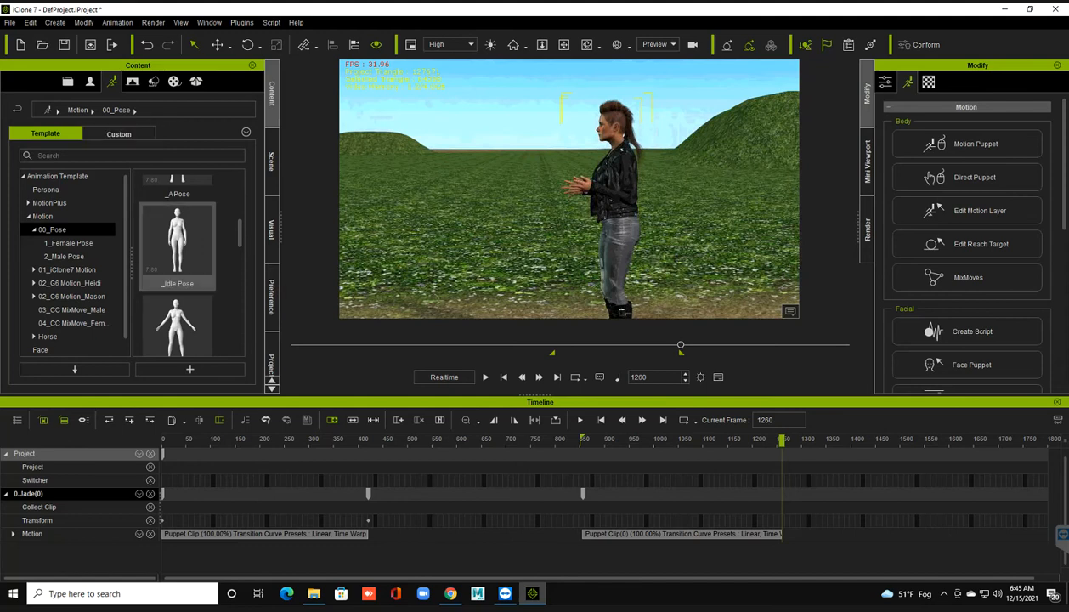
Step: Apply the _Idle Pose to Jade at frame 1260 and play back the range from frame 856 with both characters in view
double_click(176, 242)
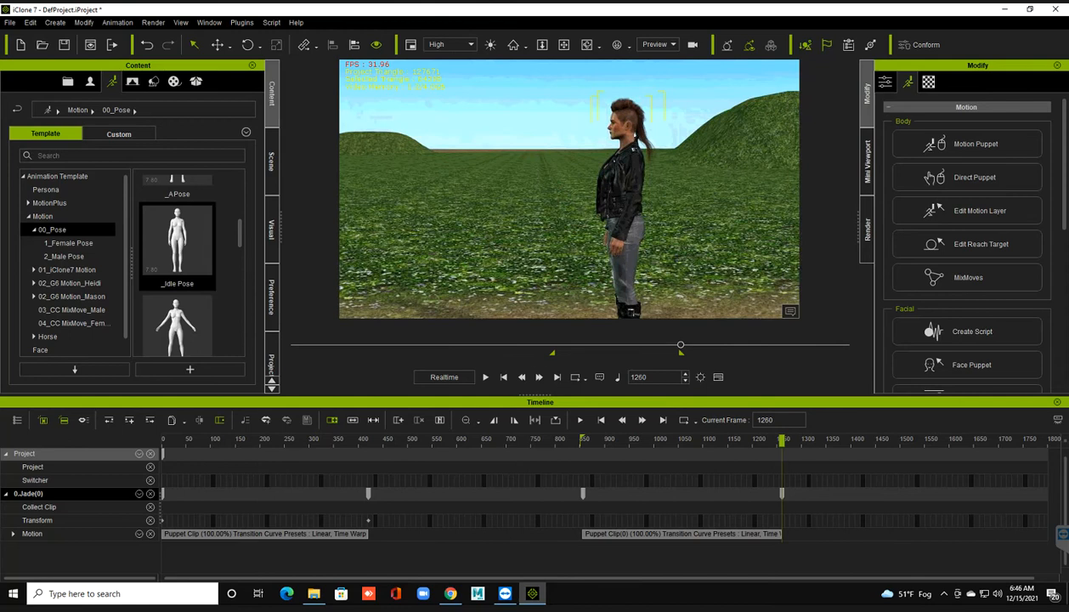
left_click(504, 377)
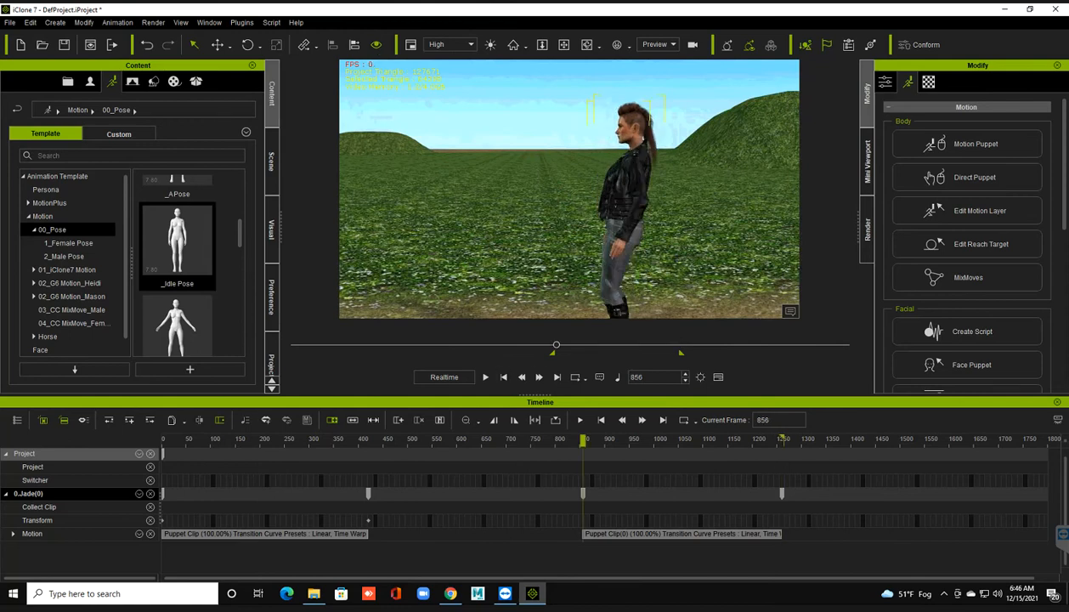
scroll(570, 189, "down", 5)
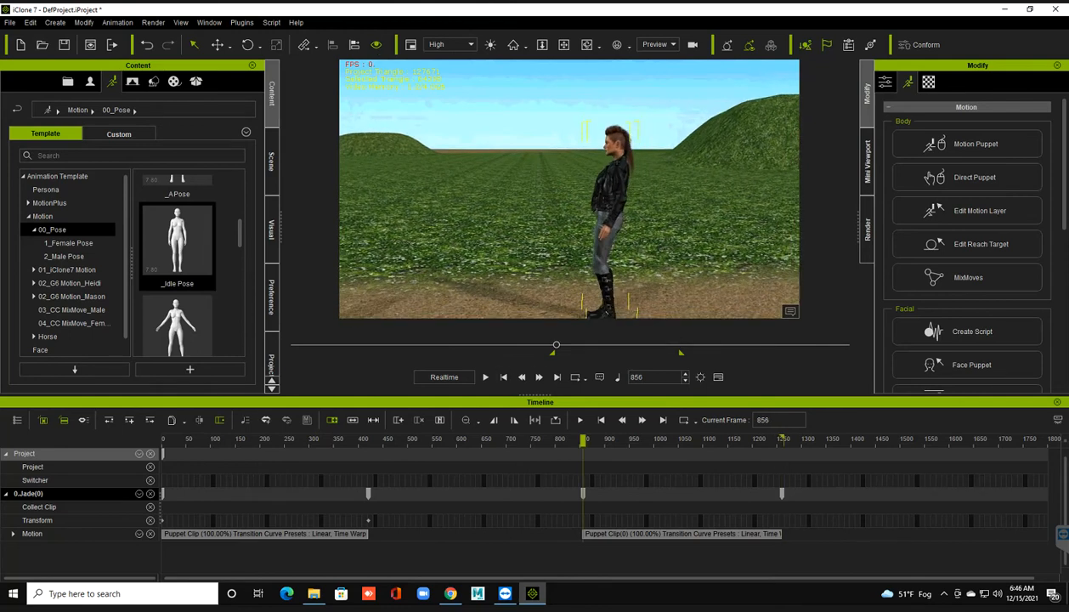
scroll(570, 189, "down", 4)
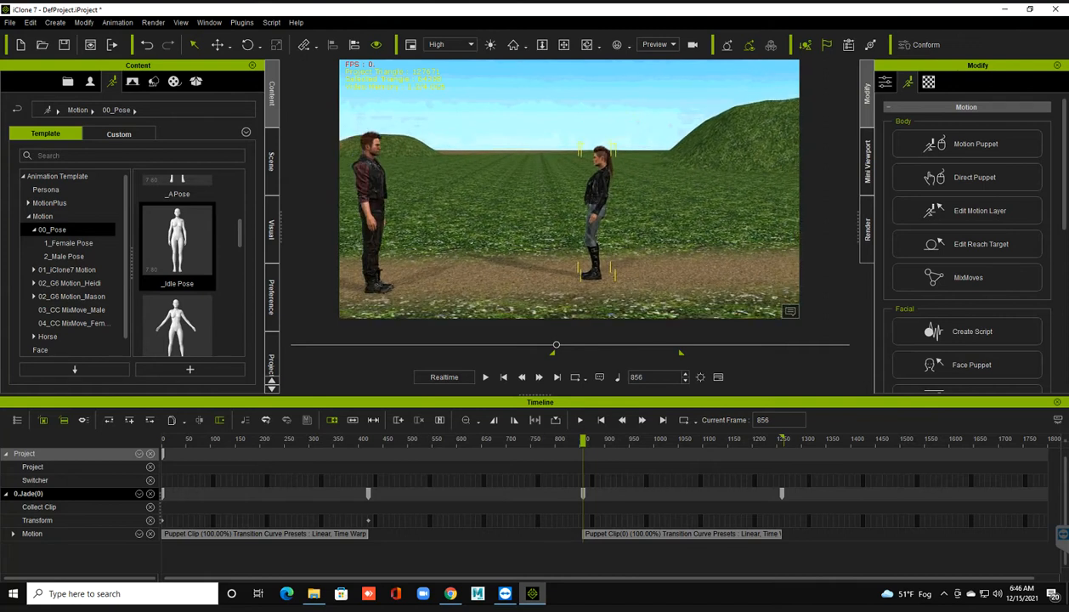
middle_click_drag(570, 190, 587, 187)
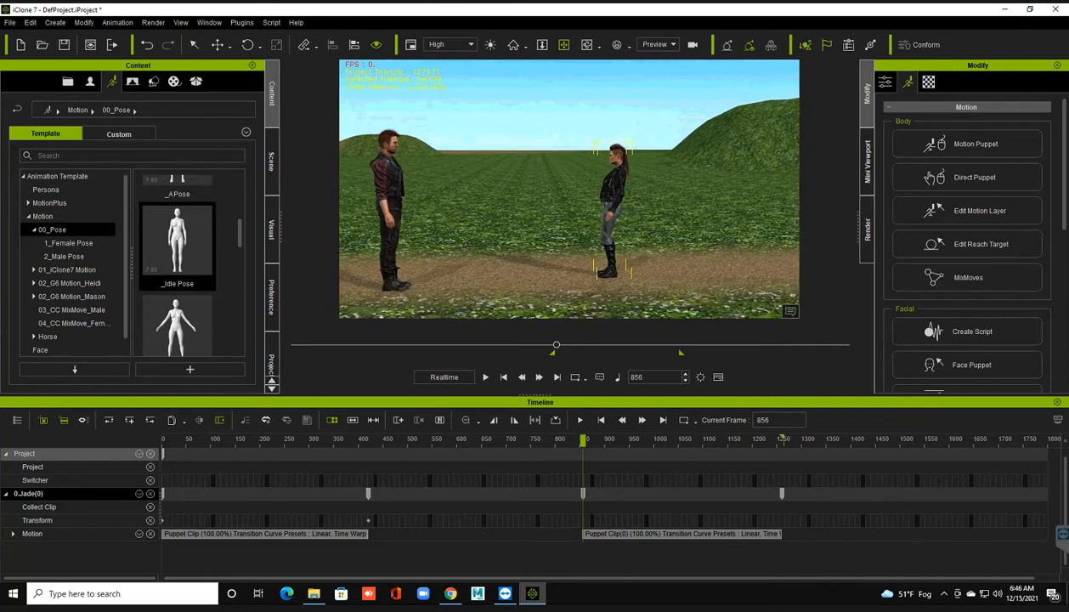
right_click_drag(570, 190, 556, 182)
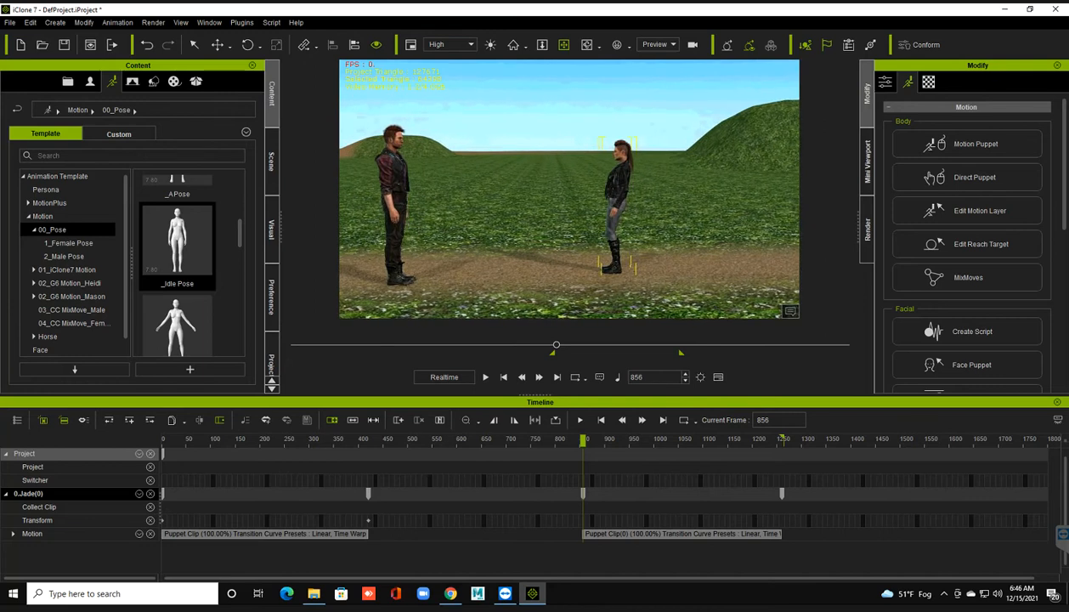
left_click(486, 376)
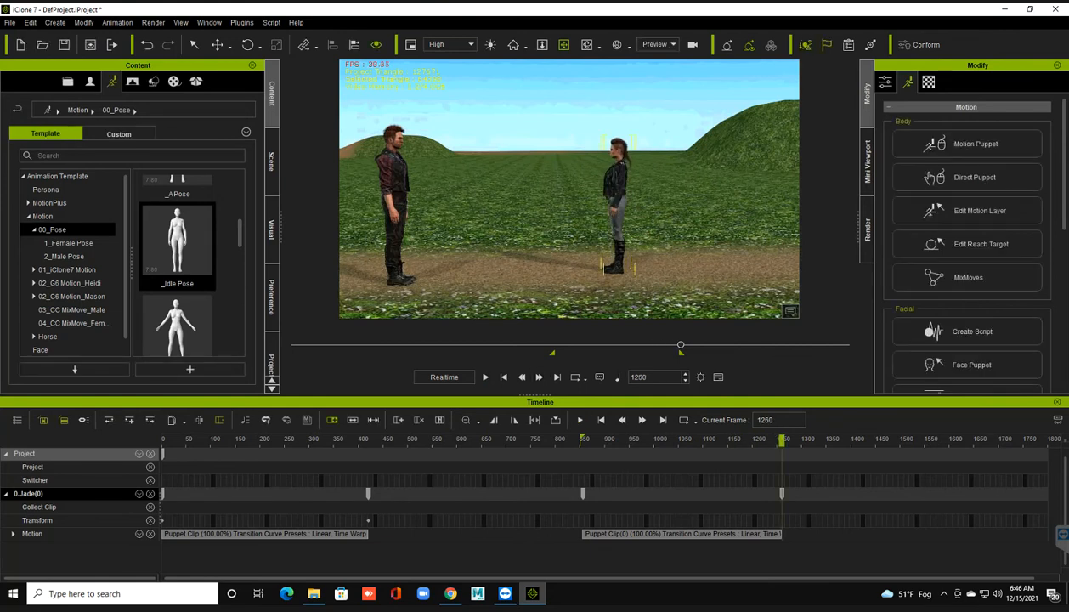
Step: Extend the playback range back to frame 1 and play the whole animation from the start
left_click_drag(552, 353, 401, 353)
left_click_drag(400, 353, 290, 353)
left_click(503, 377)
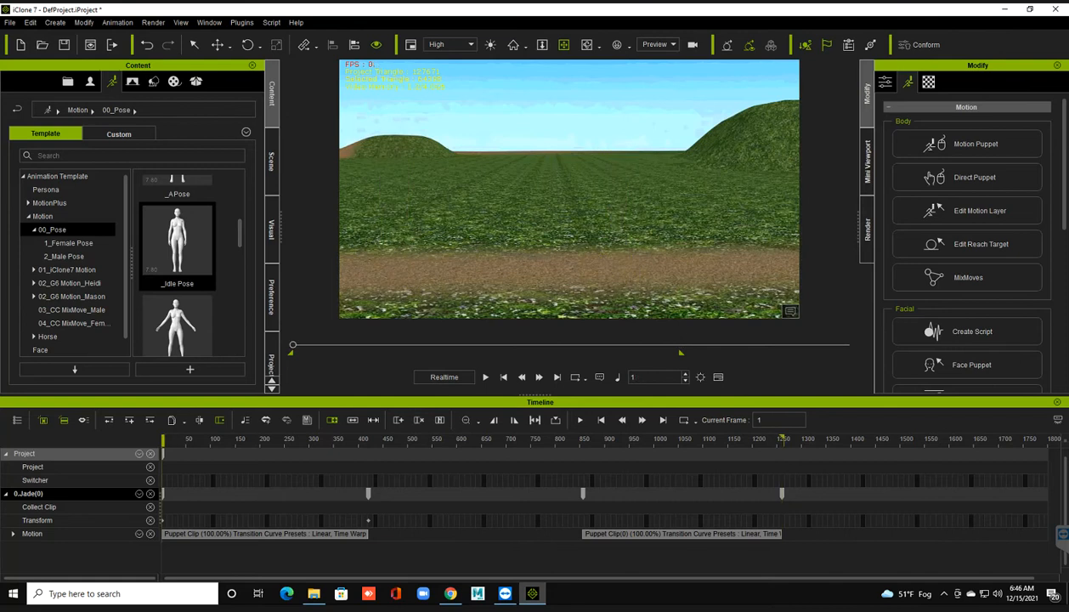
left_click(486, 377)
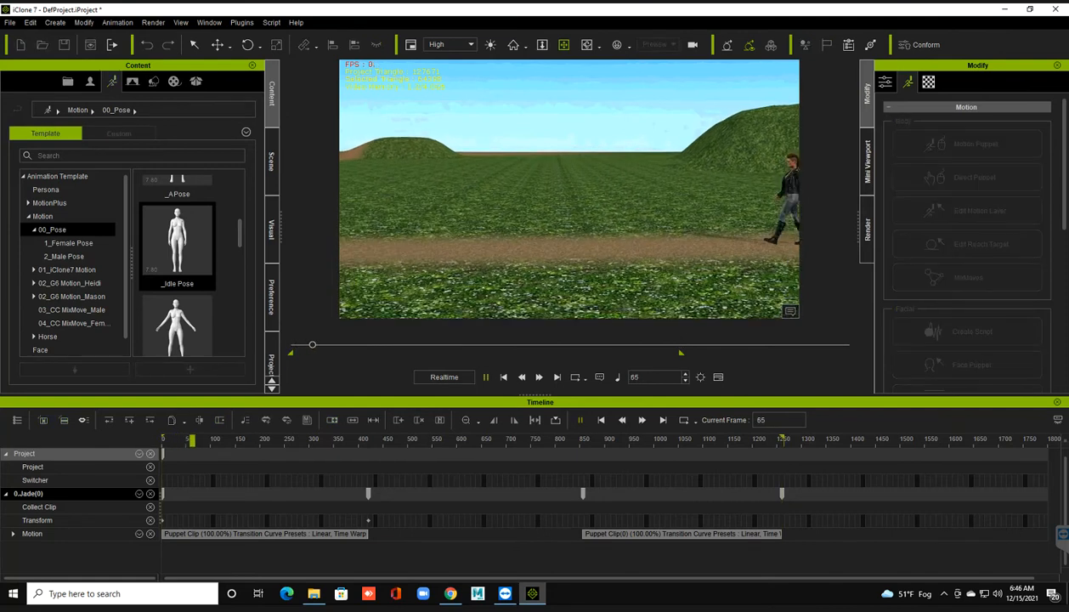
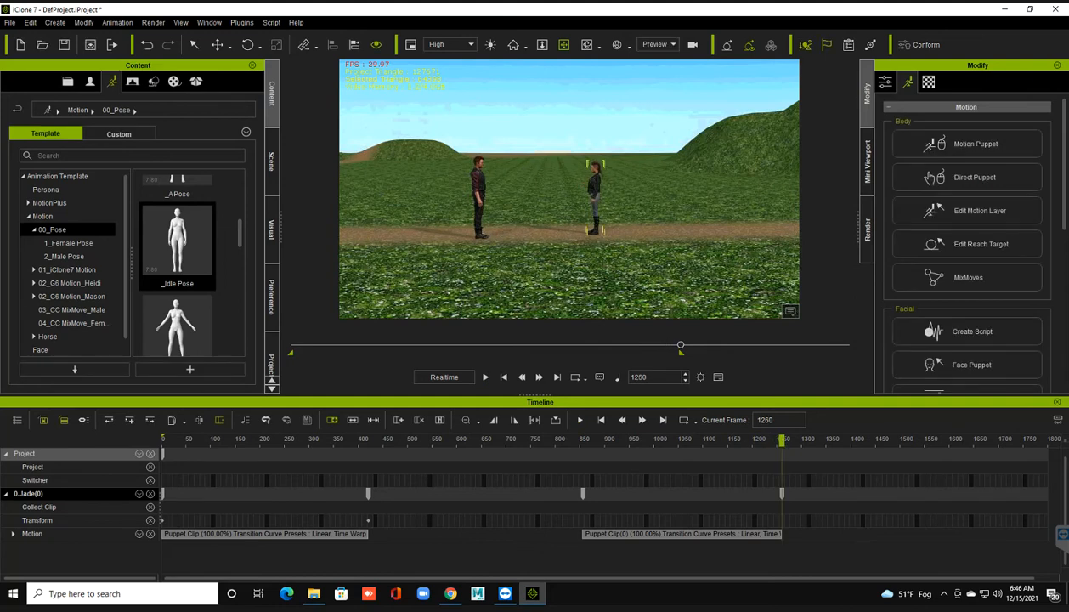
Step: Hide the timeline to give the scene with both characters more room
left_click(718, 377)
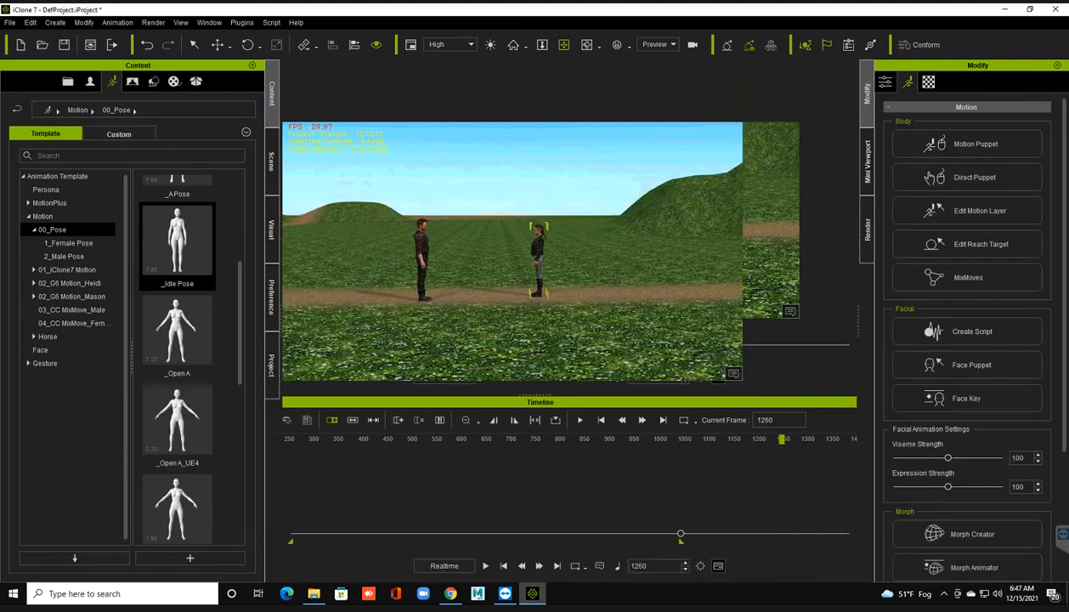
scroll(570, 283, "up", 3)
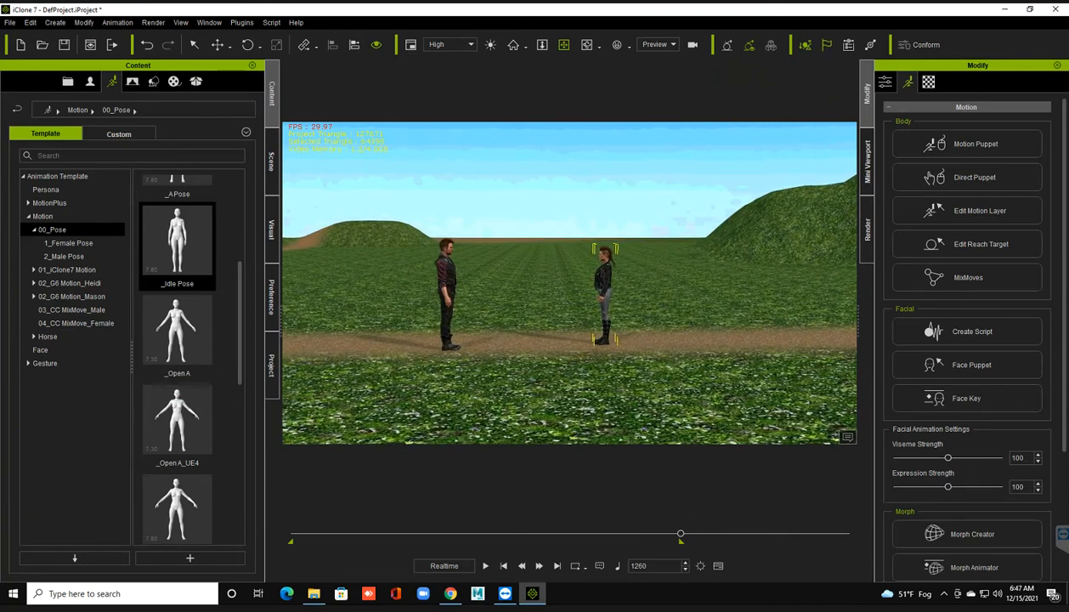
Step: Frame both characters more closely from the side at frame 1260
right_click_drag(569, 283, 625, 283)
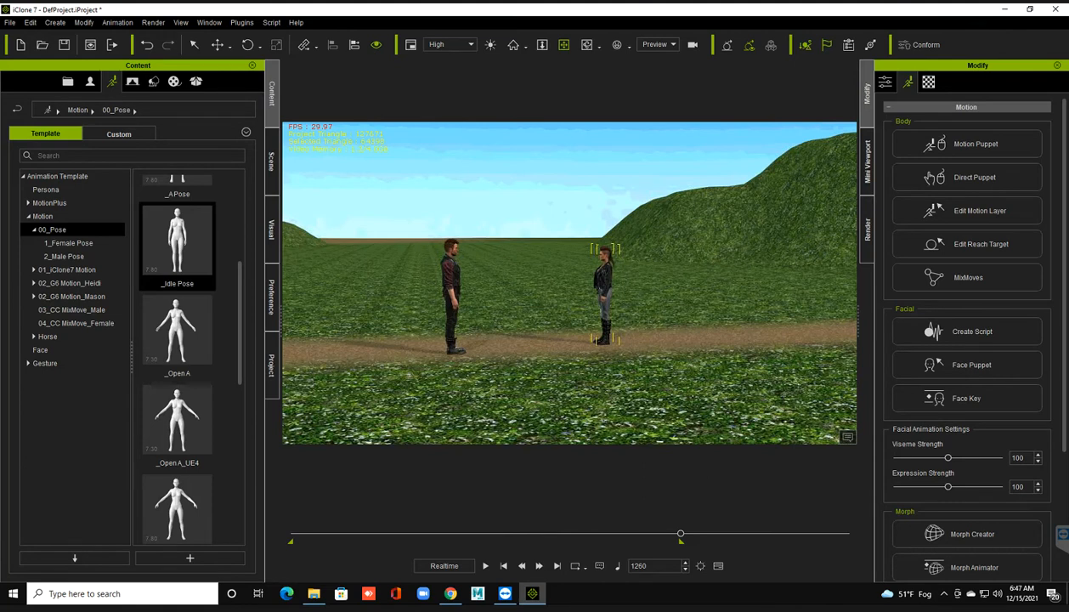
scroll(570, 283, "up", 3)
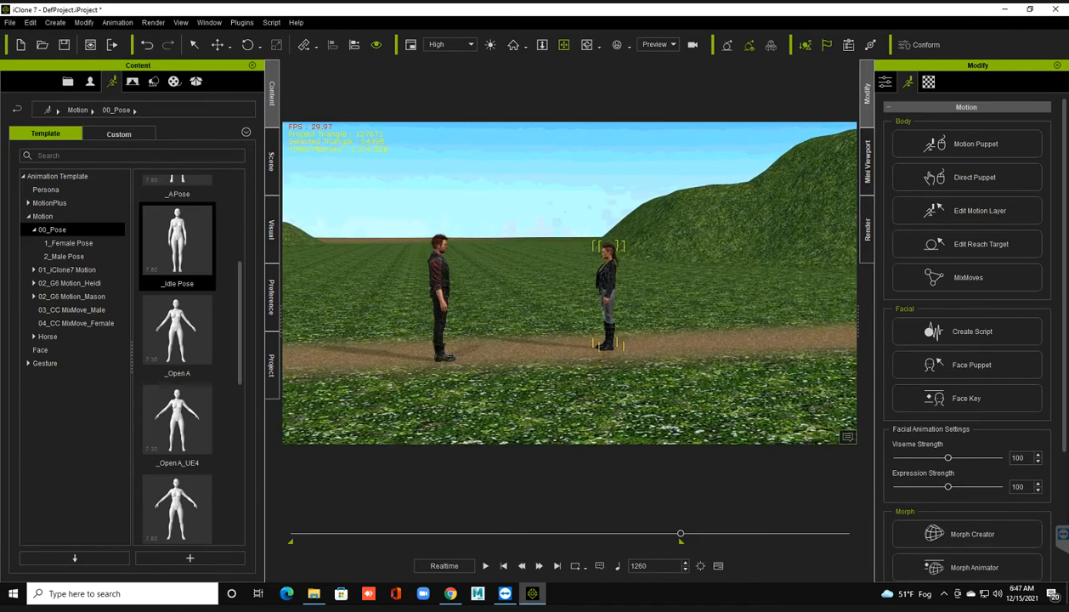
mouse_move(570, 283)
middle_mouse_down()
mouse_move(590, 274)
mouse_move(577, 283)
mouse_move(585, 286)
middle_mouse_up()
scroll(570, 283, "up", 2)
right_click_drag(569, 283, 546, 283)
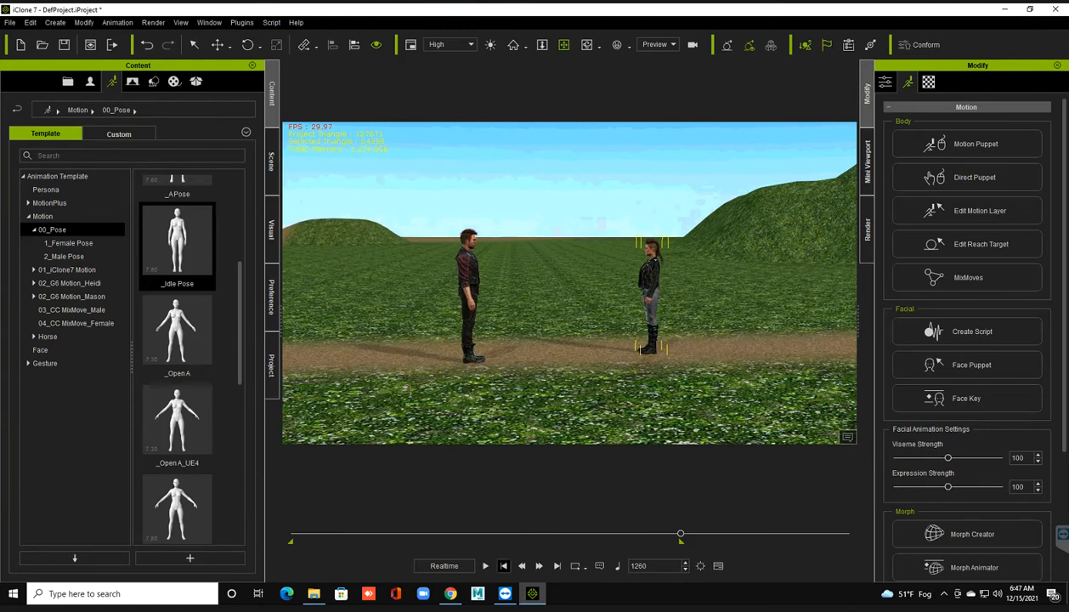
Step: Compose a wide side view of both characters at frame 1, checking the framing against the last frame
left_click(504, 565)
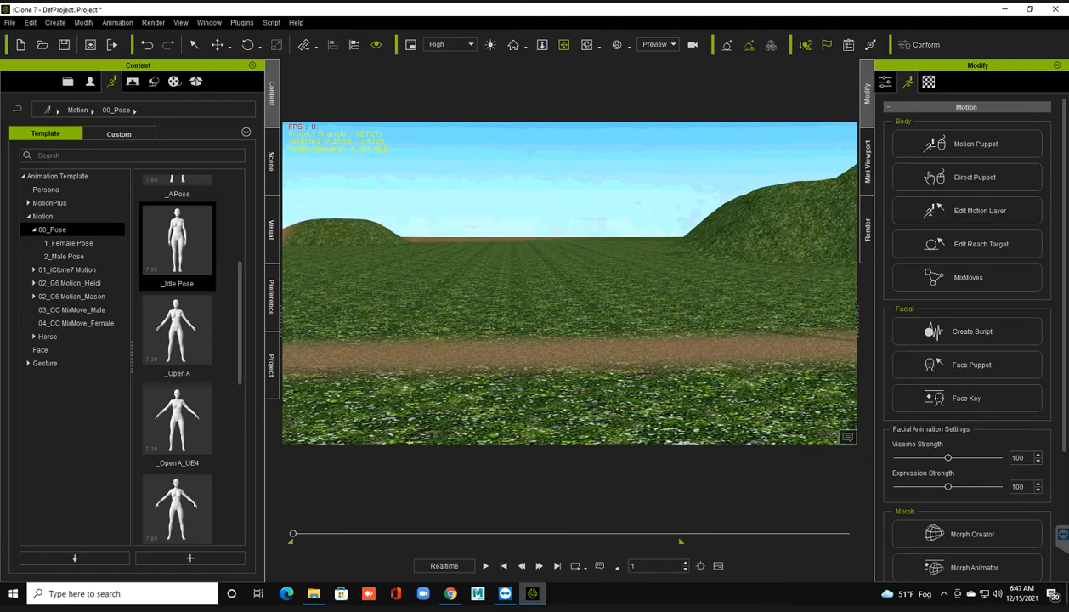
scroll(570, 283, "down", 6)
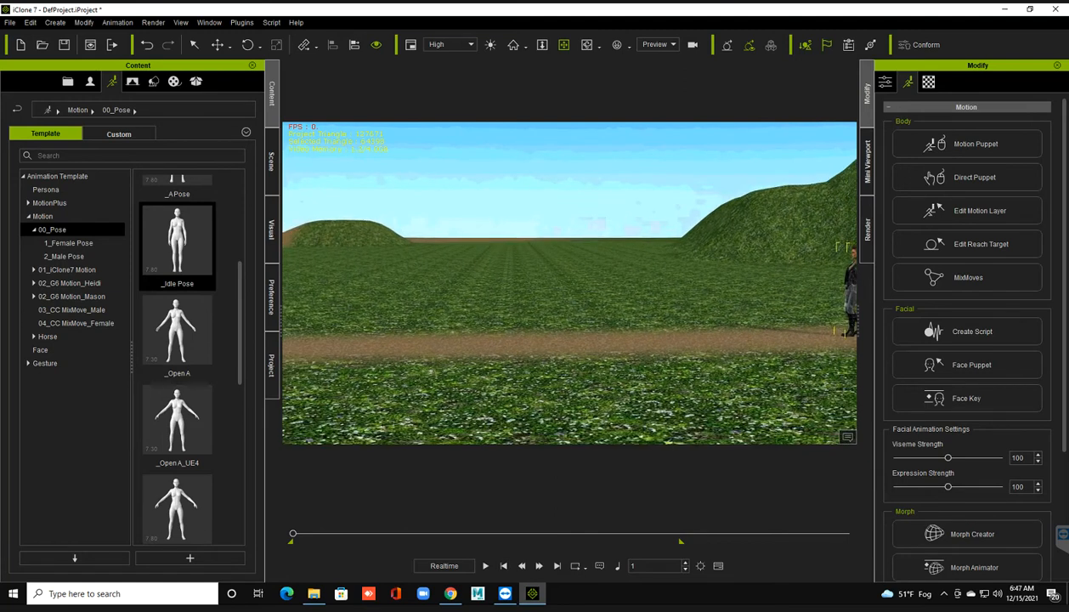
scroll(570, 283, "down", 5)
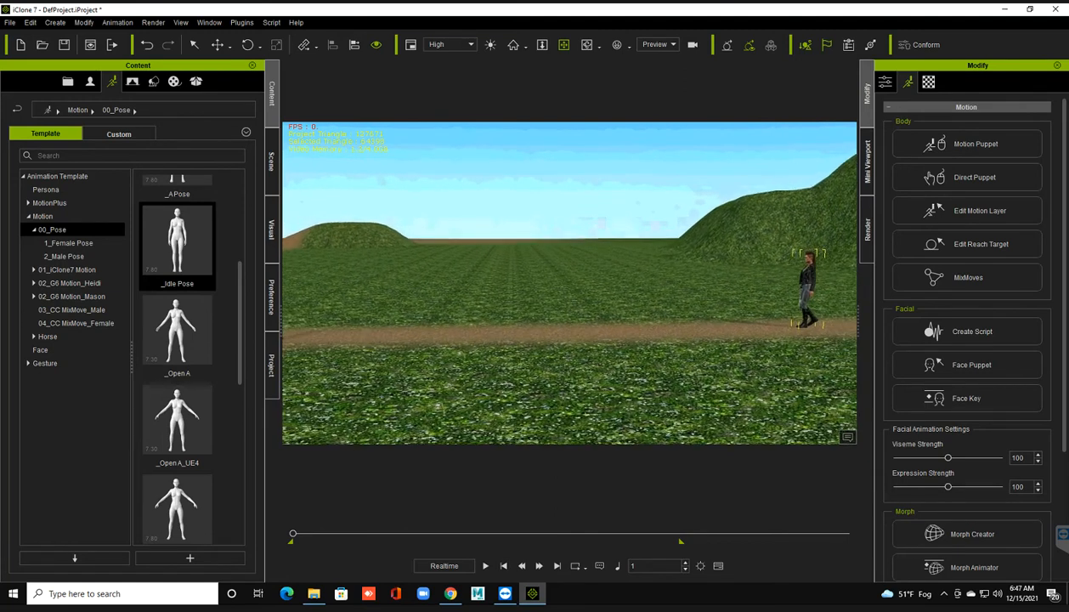
left_click(569, 283)
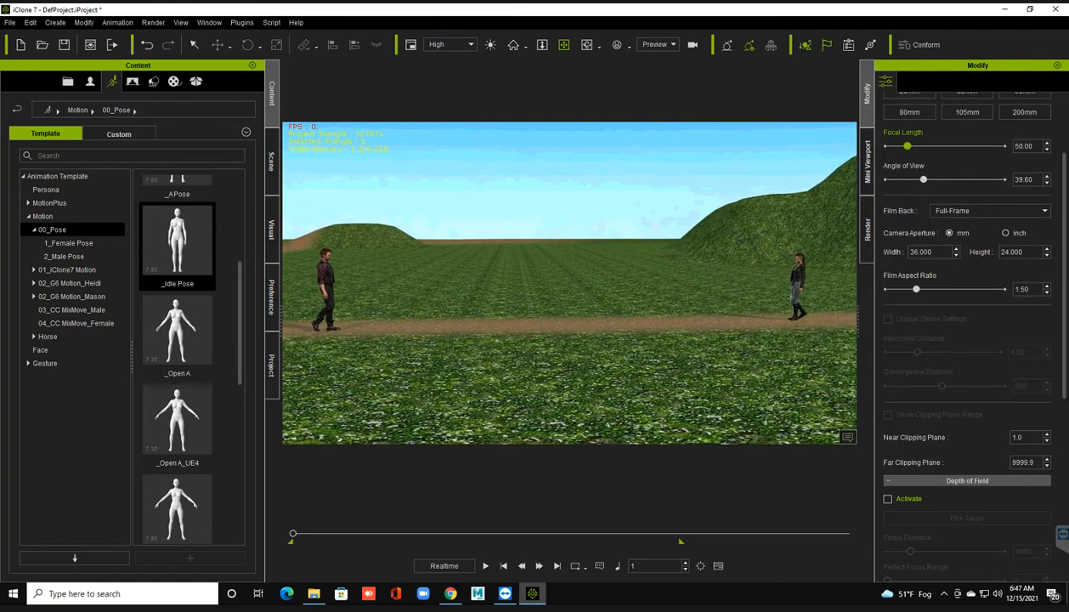
left_click(556, 565)
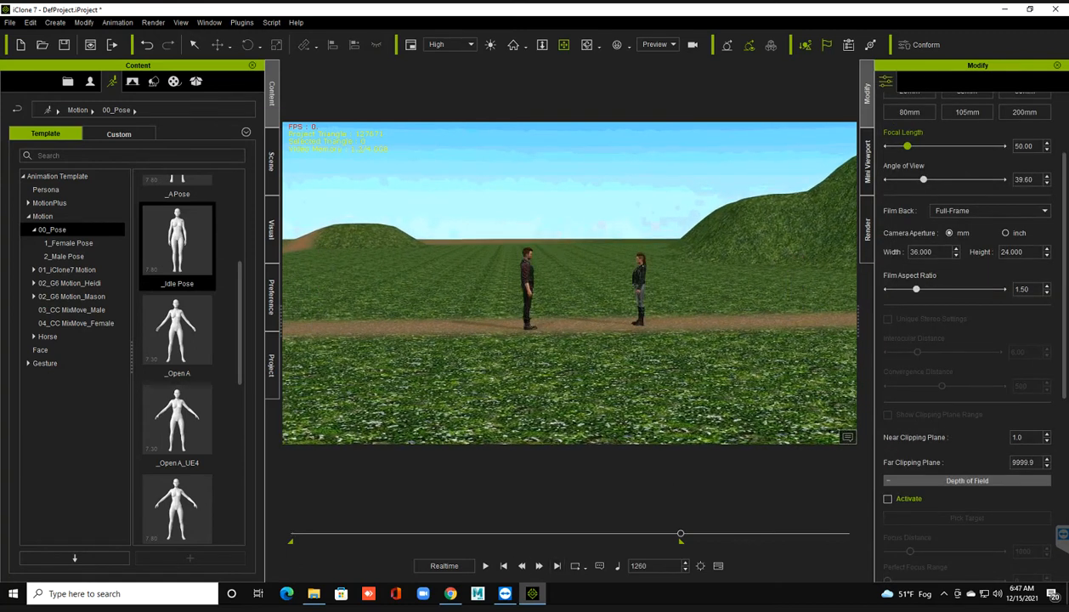
left_click(503, 566)
scroll(570, 283, "down", 3)
right_click_drag(570, 283, 539, 274)
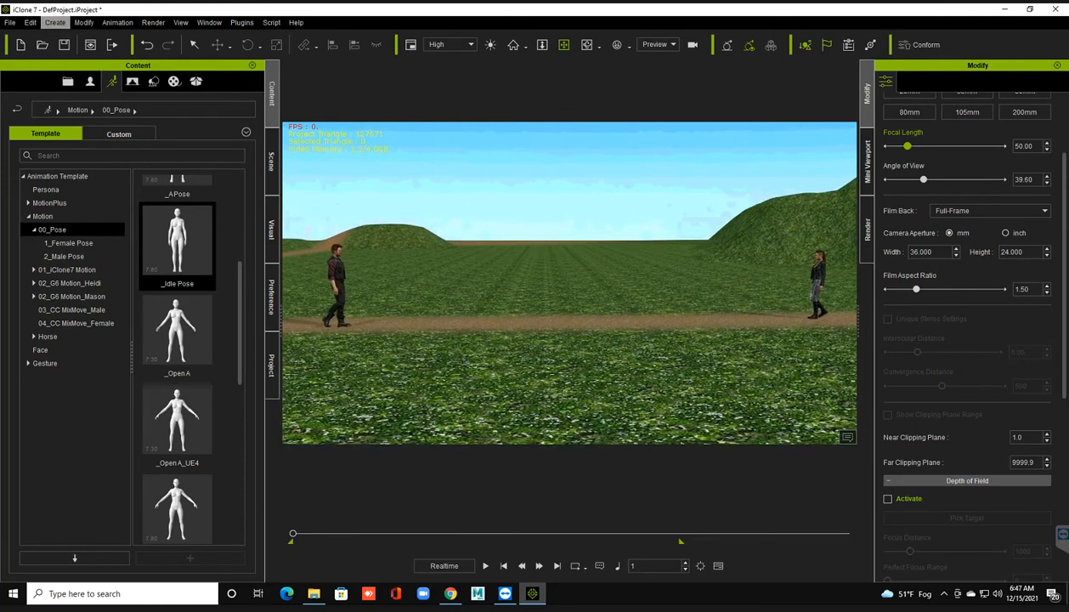
Step: Create a camera from the current wide view and rename it first_ in the scene list
left_click(55, 23)
left_click(78, 170)
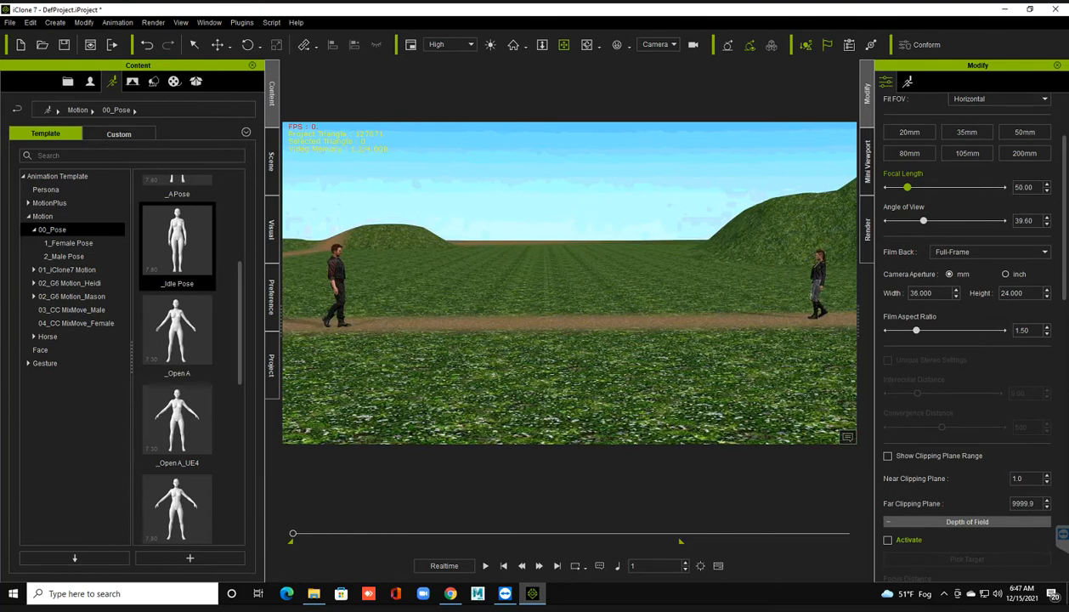
left_click(271, 162)
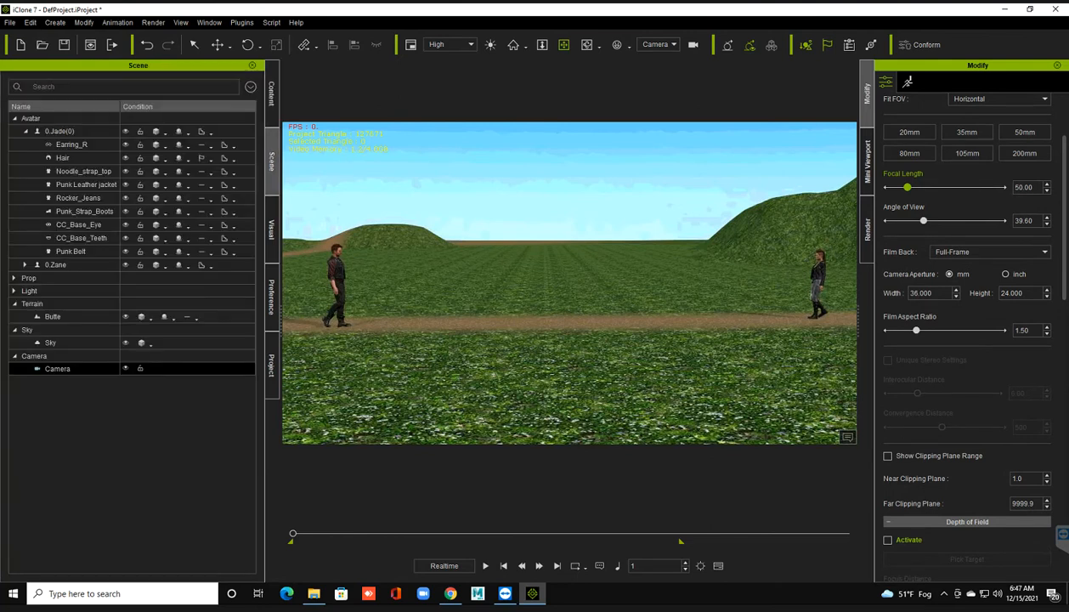
double_click(57, 370)
left_click_drag(73, 372, 47, 371)
type("firs")
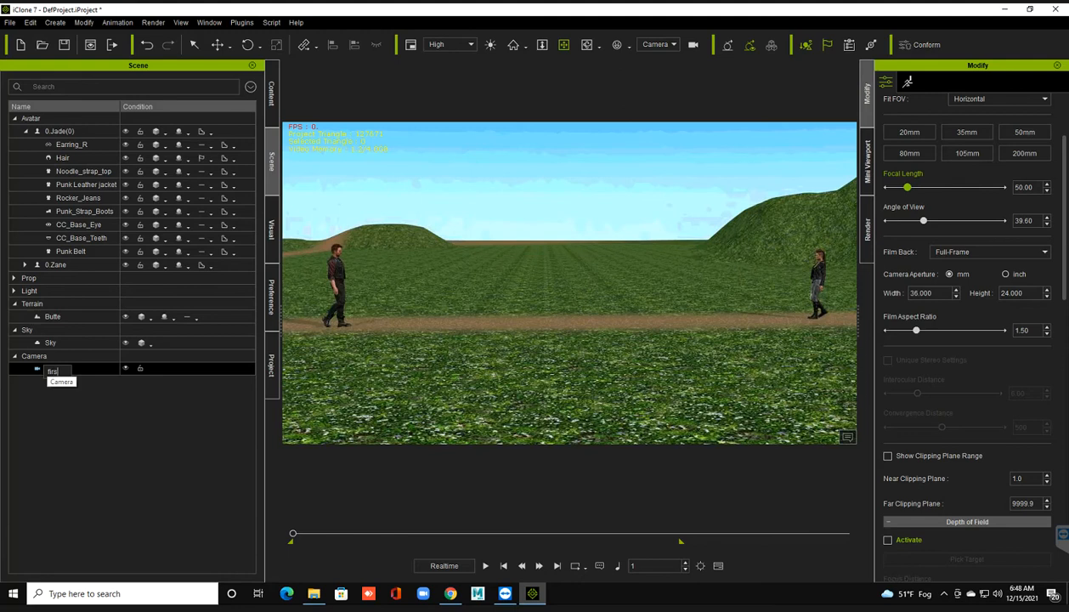
type("t_")
key("Return")
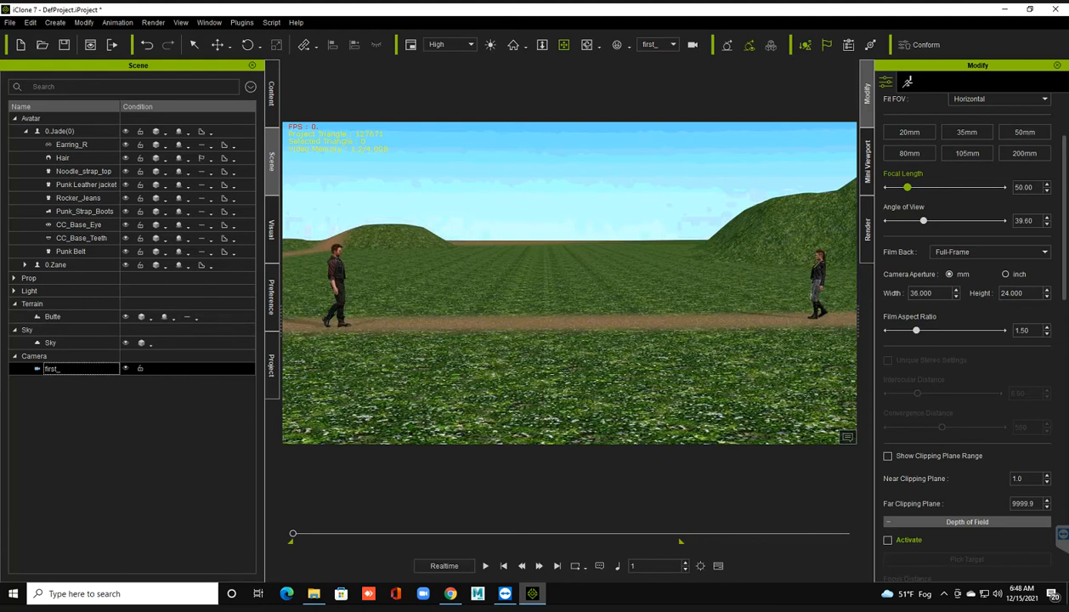
Step: Compare the Preview view with the new camera's view, ending on the first_ camera
left_click(672, 45)
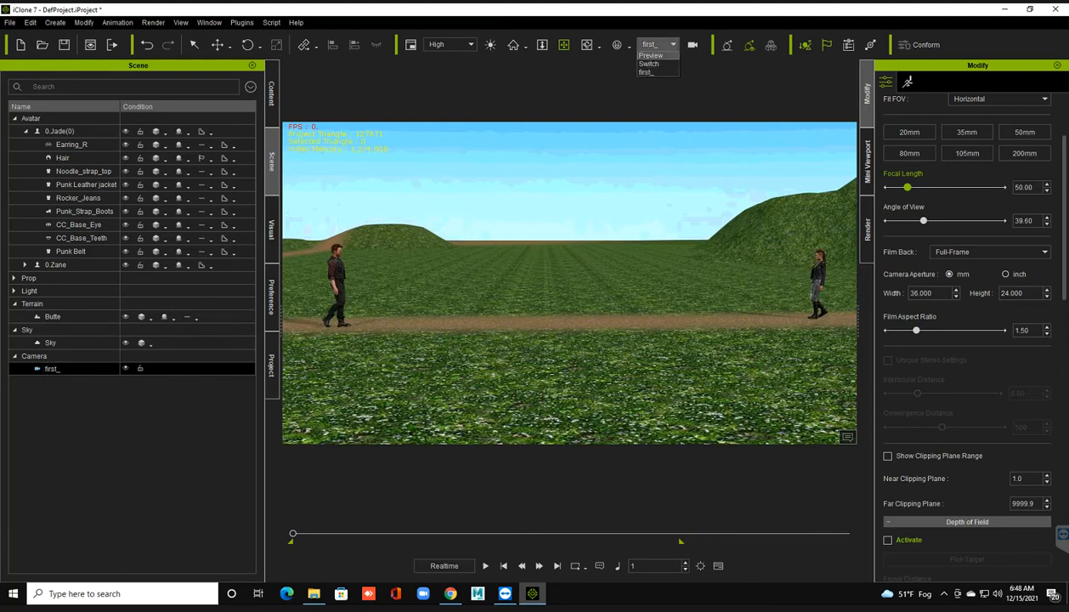
left_click(650, 55)
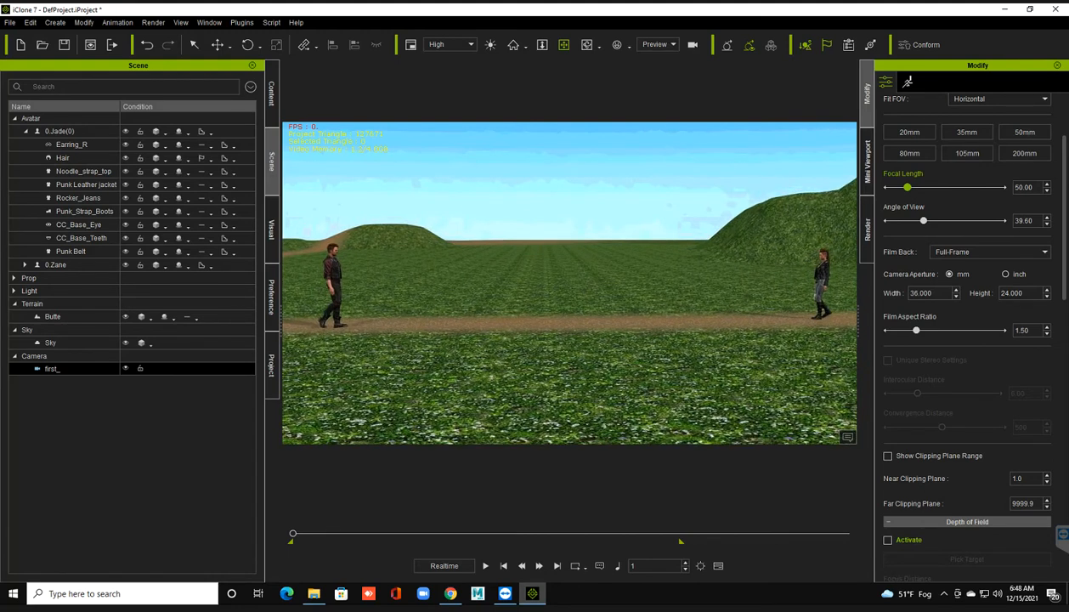
left_click(659, 44)
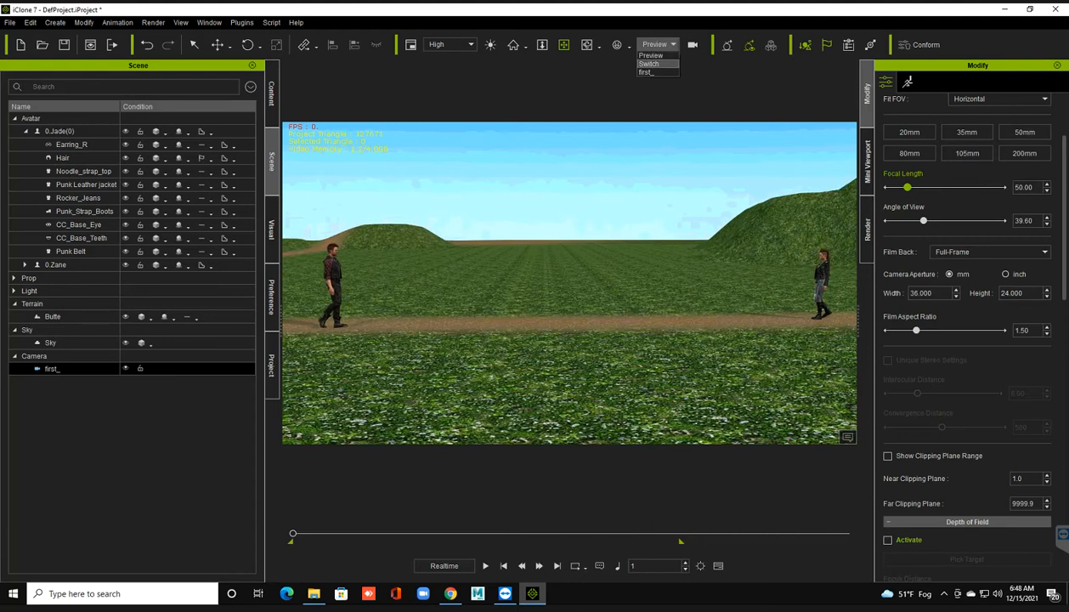
left_click(647, 73)
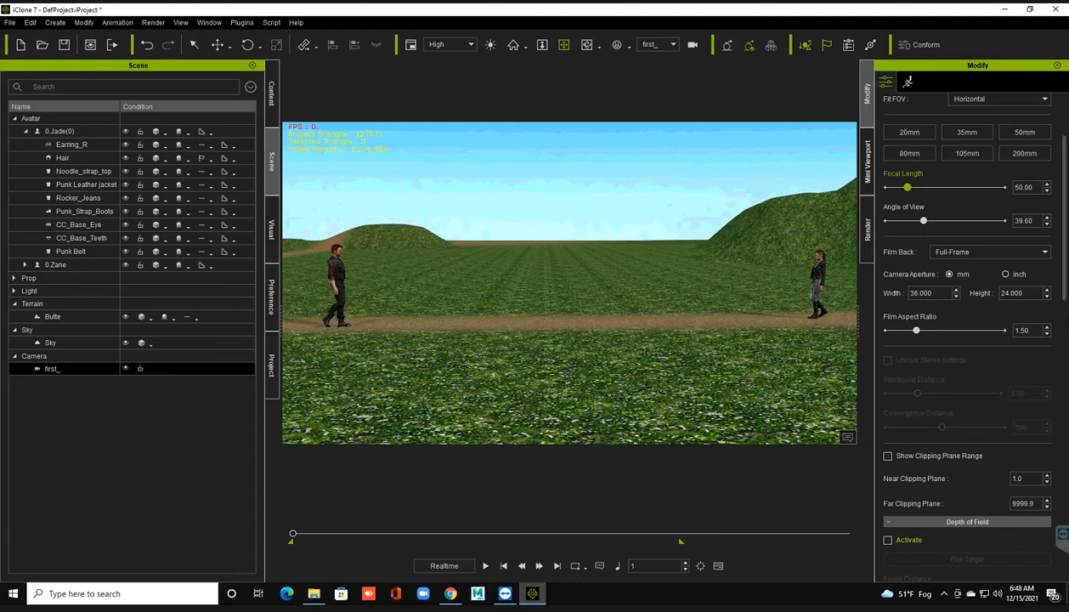
Step: Go to frame 420 and move the first_ camera in close to the two facing characters
left_click_drag(637, 566, 618, 566)
type("420")
key("Return")
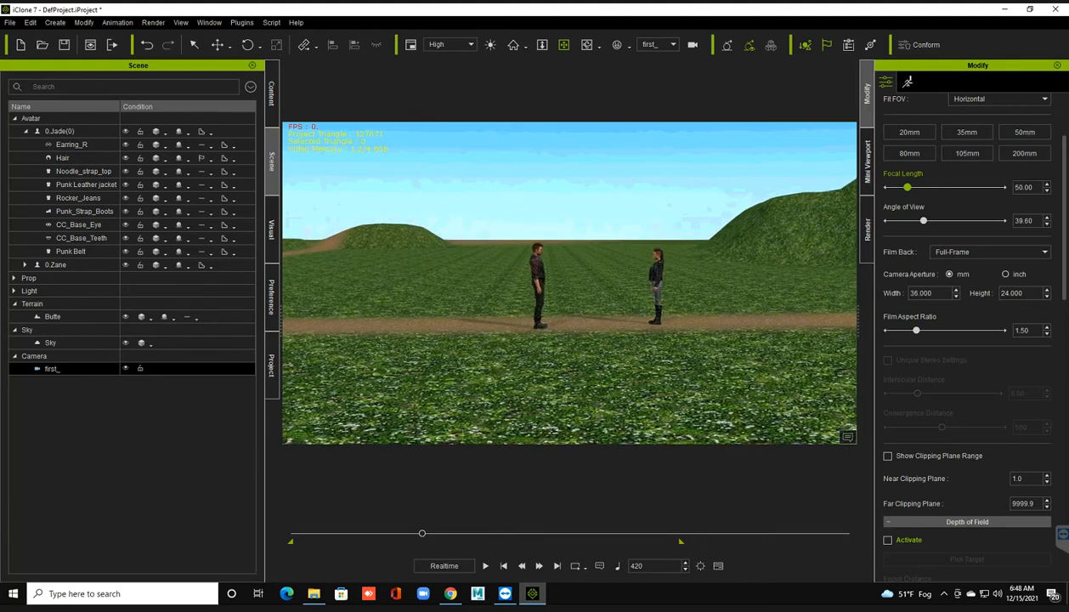
scroll(570, 283, "up", 4)
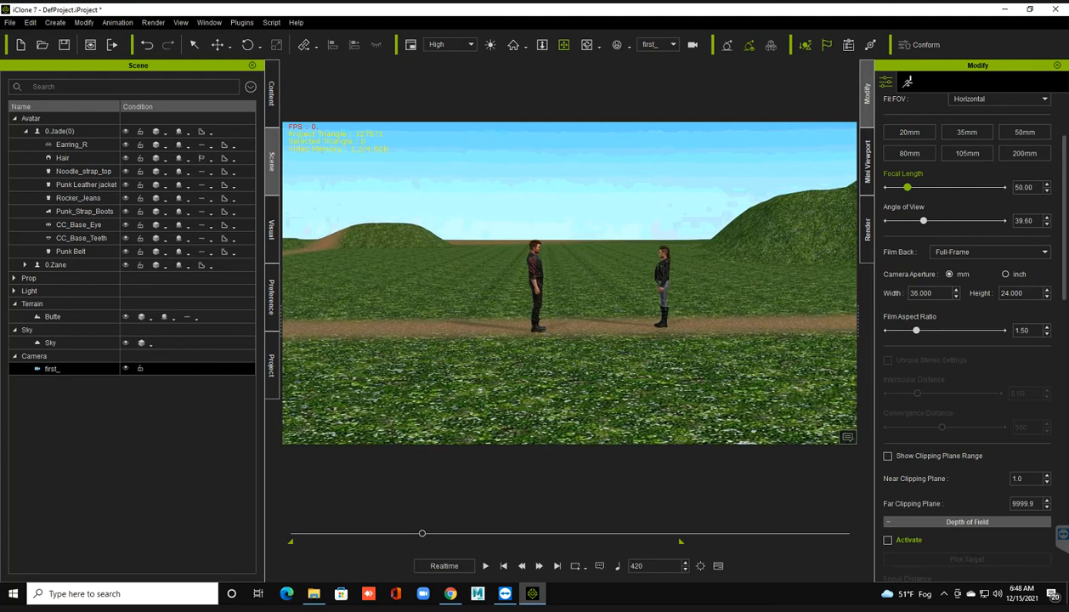
scroll(570, 283, "up", 5)
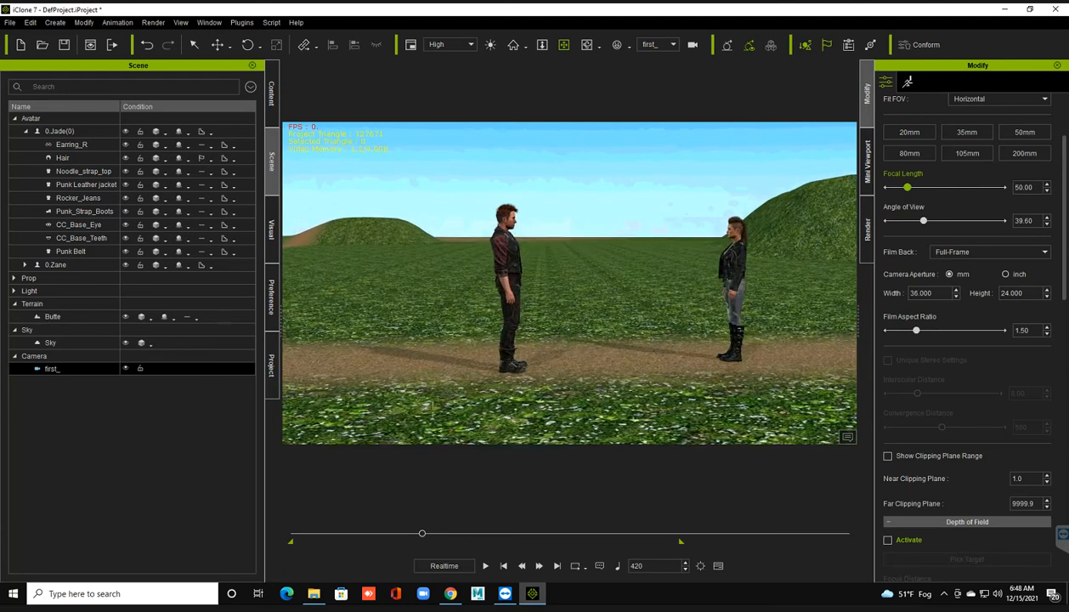
scroll(569, 283, "up", 2)
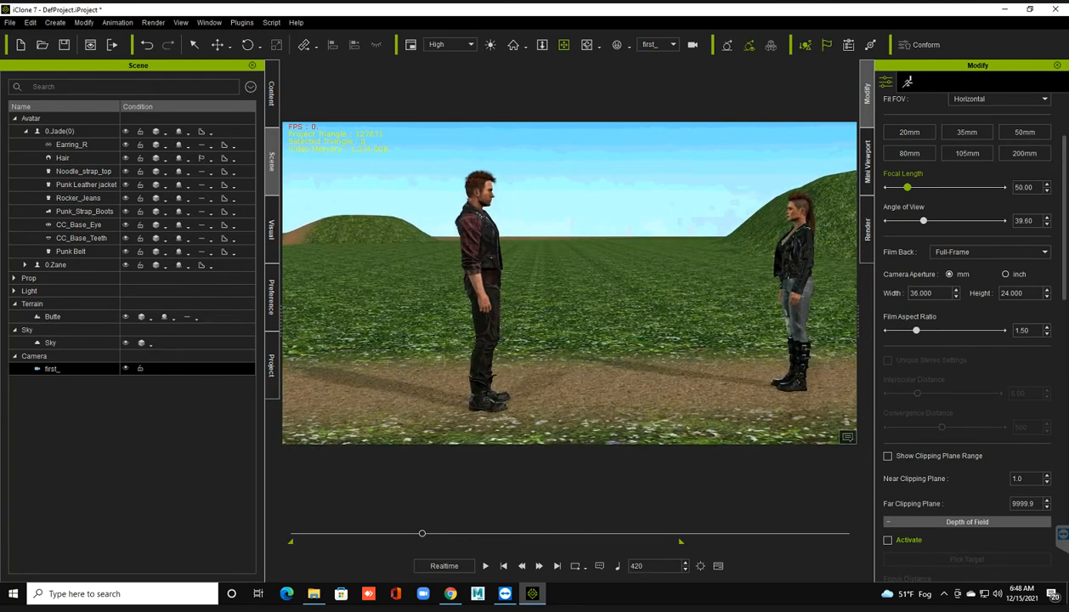
Step: Shift the first_ camera sideways and slightly closer to fit Zane and Jade full-length in the shot at frame 420
key("Right")
key("Right")
key("Right")
key("Right")
key("Right")
key("Right")
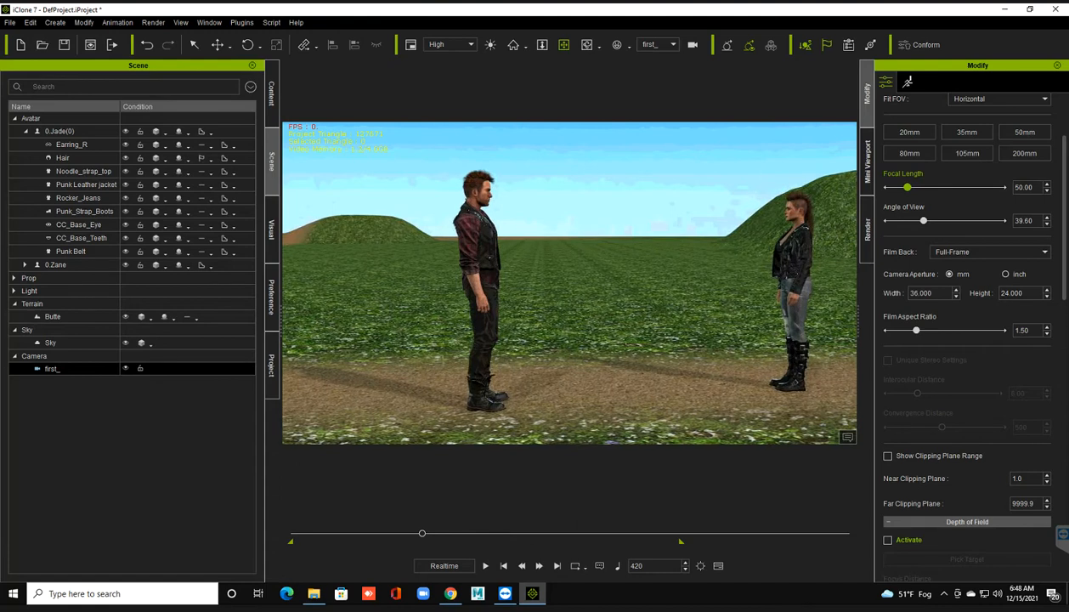
key("Right")
key("Right")
key("Right")
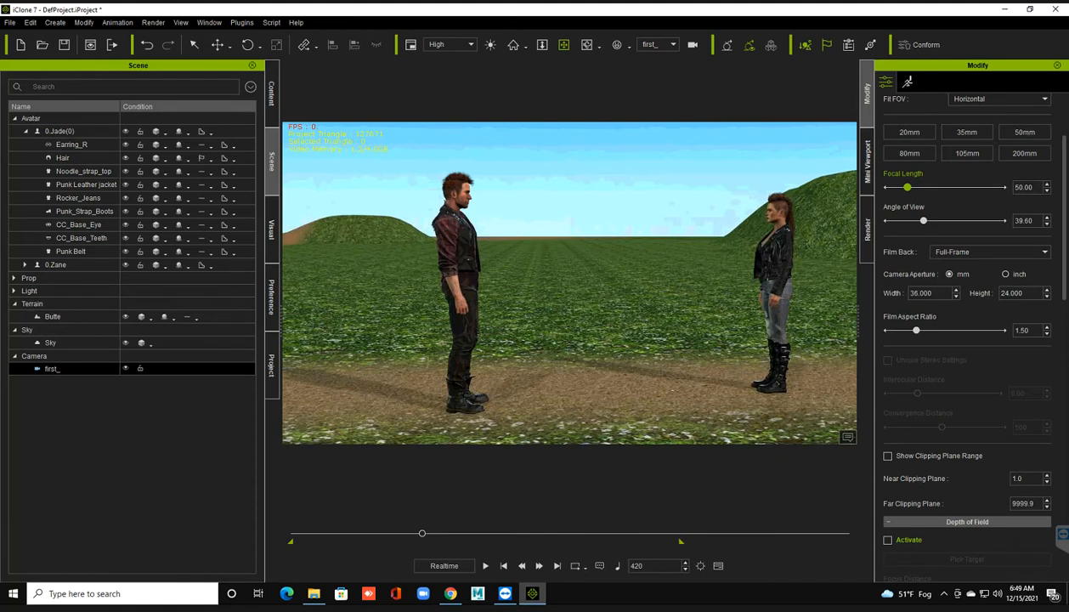
scroll(570, 283, "up", 3)
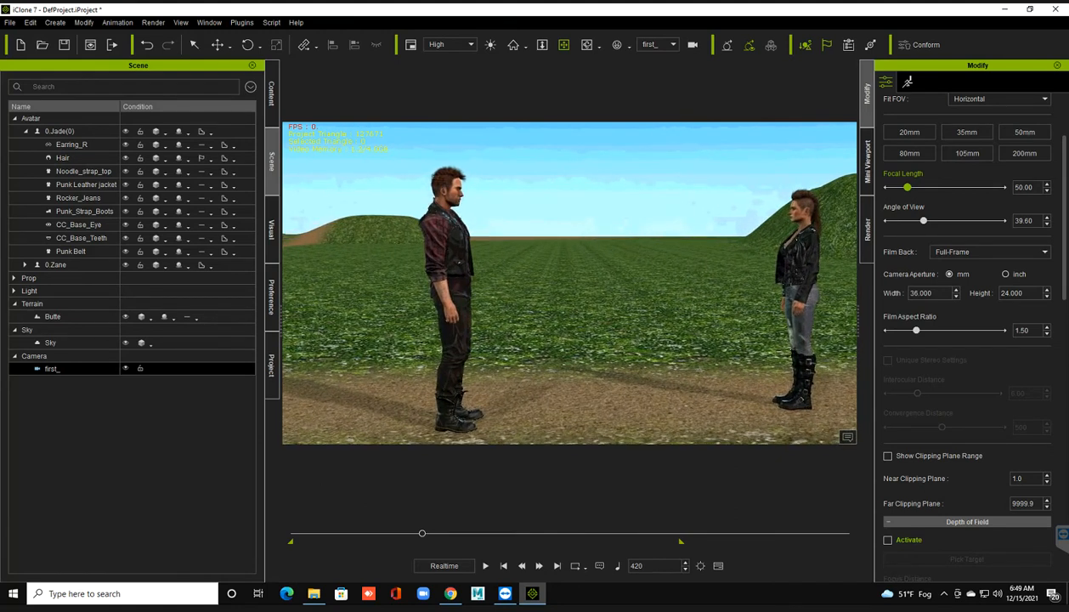
middle_click_drag(570, 283, 561, 276)
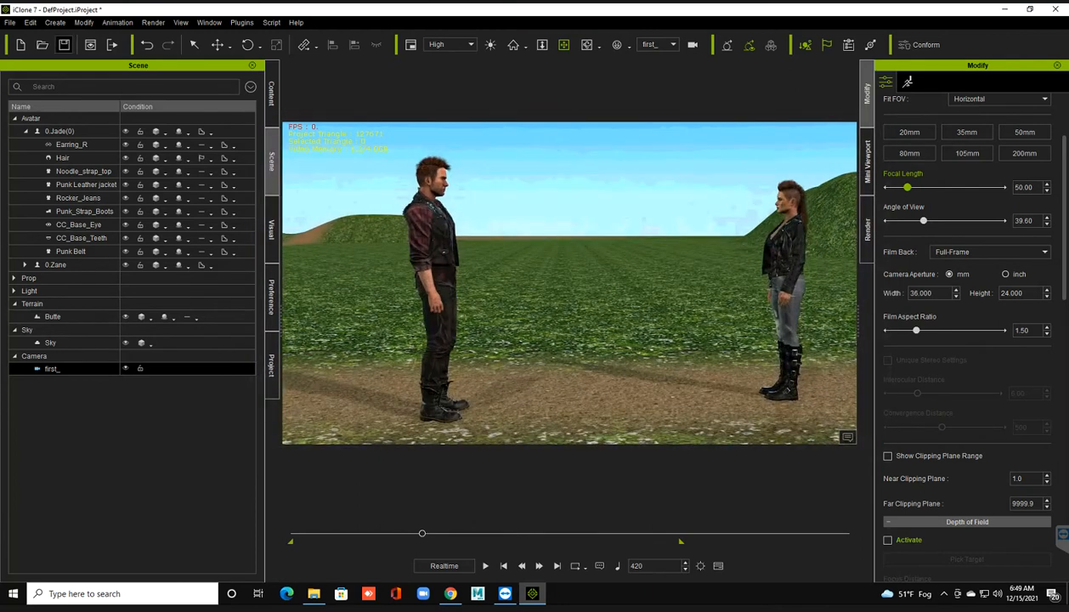
Step: Create another camera at frame 420, rename it second, and keep it as the active camera
left_click(54, 22)
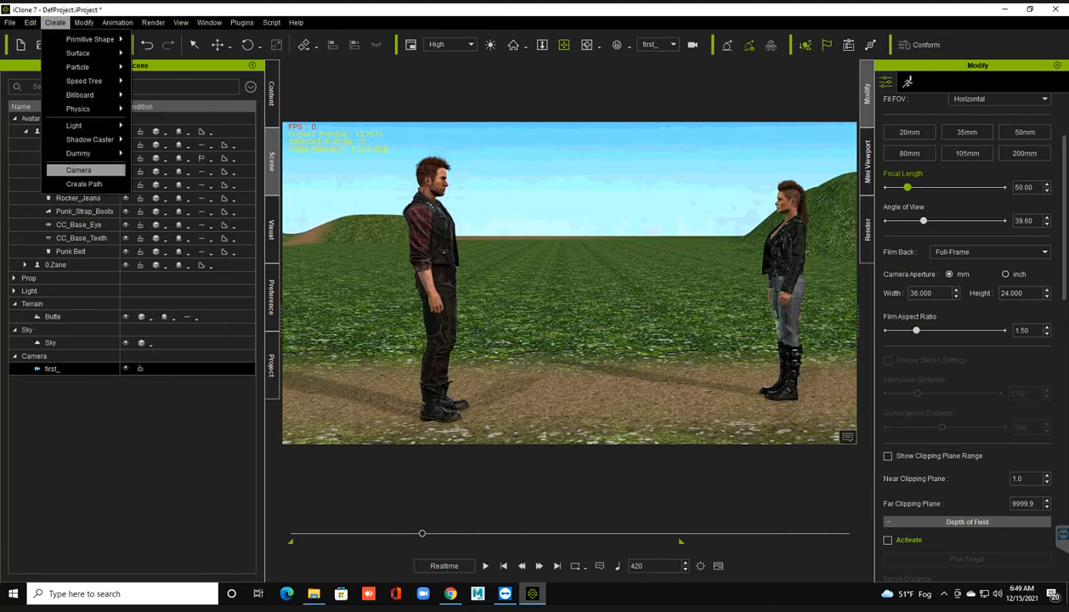
left_click(78, 170)
double_click(58, 382)
type("s")
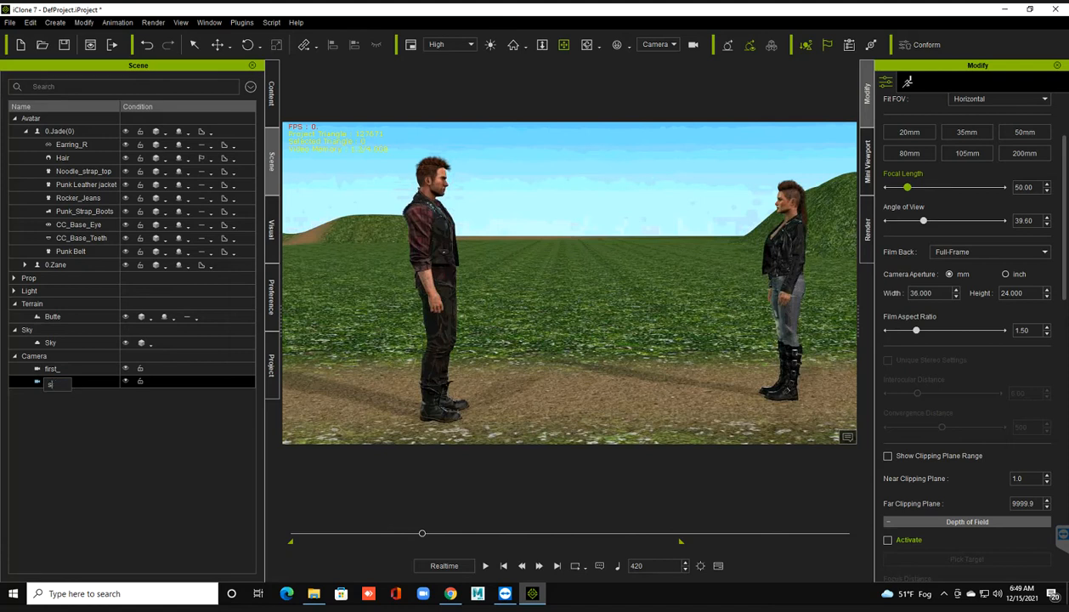
type("econd")
key("Return")
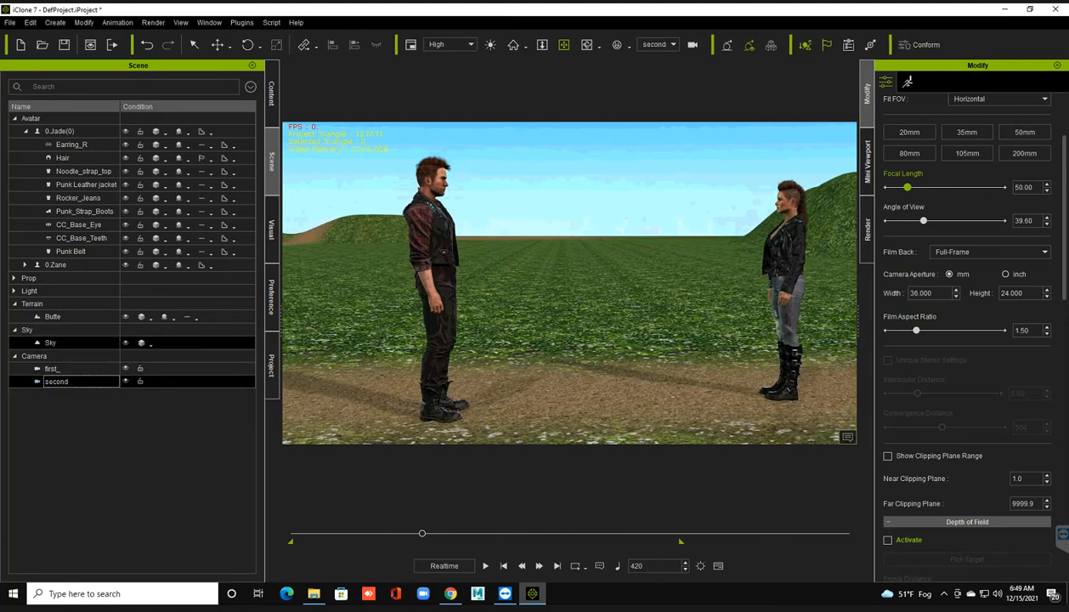
left_click(660, 44)
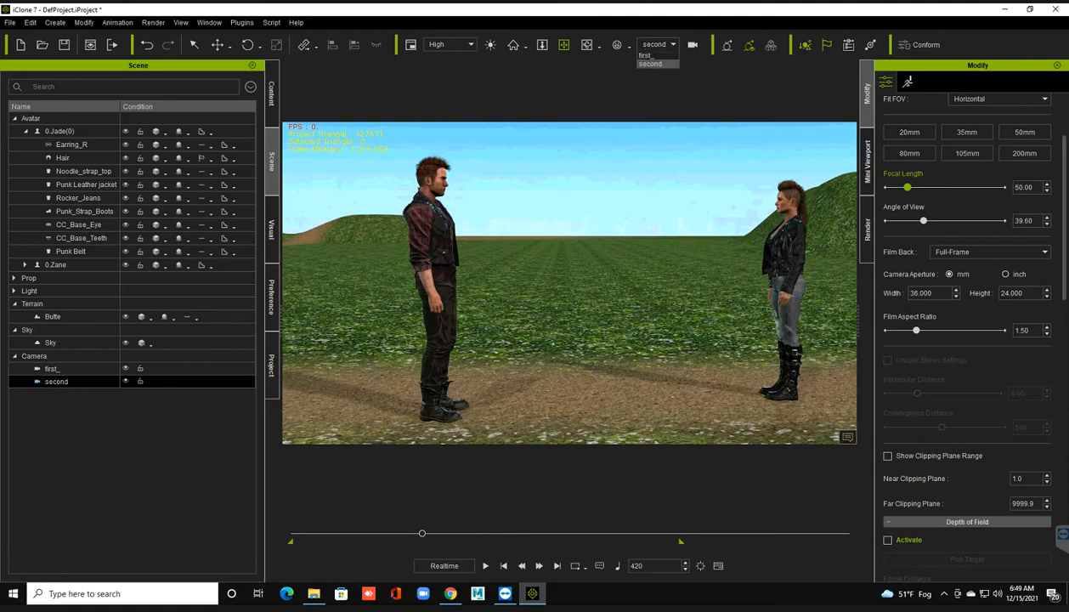
left_click(651, 80)
Step: Select Zane and frame him alone in a closer, angled shot with the second camera at frame 420
left_click(57, 265)
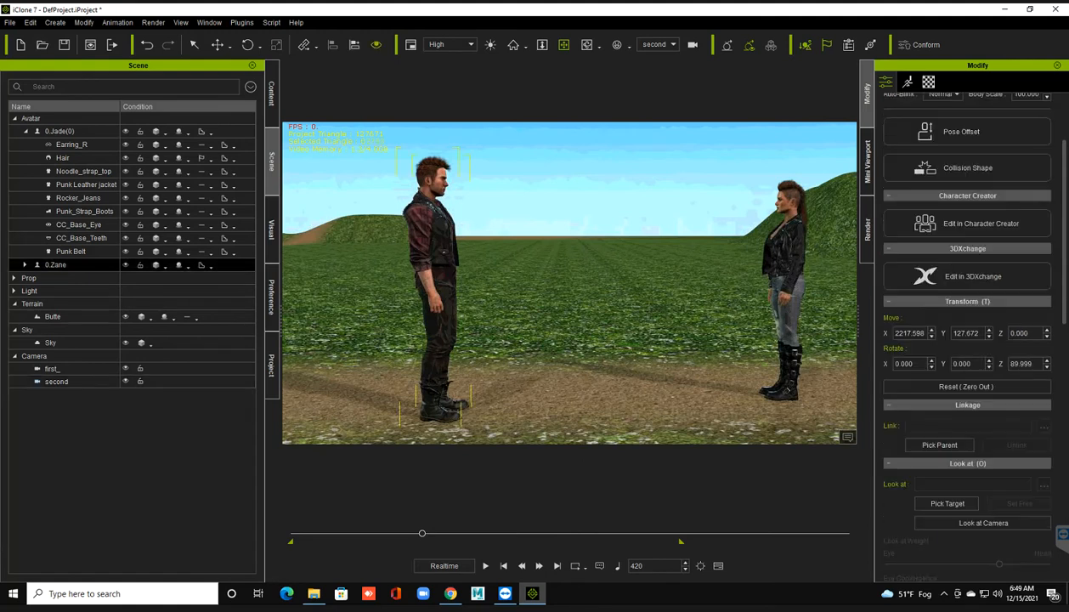
scroll(570, 284, "up", 5)
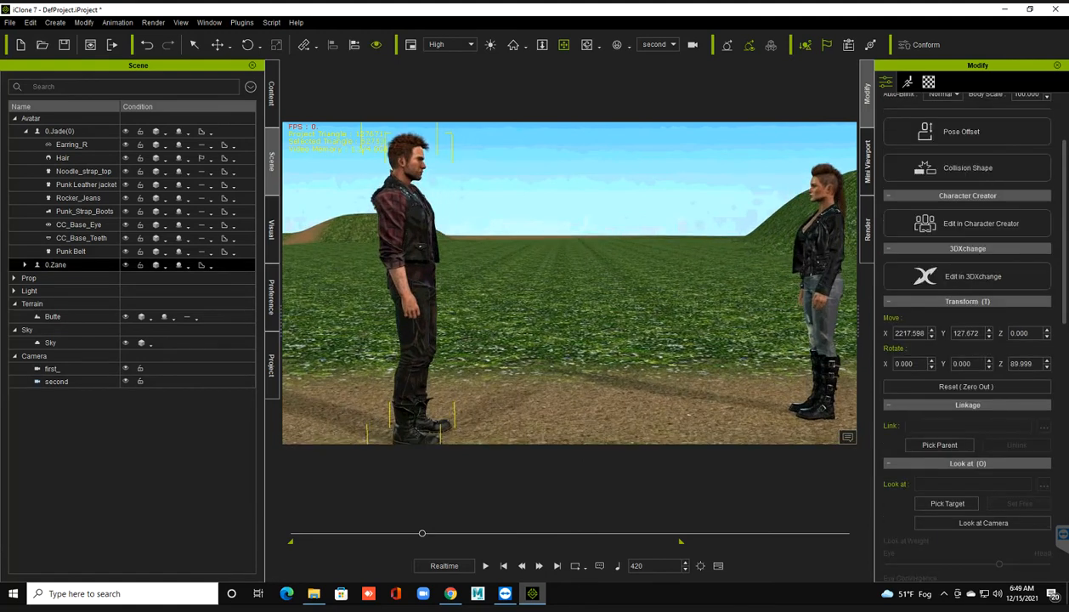
middle_click_drag(545, 272, 626, 325)
right_click_drag(626, 324, 667, 333)
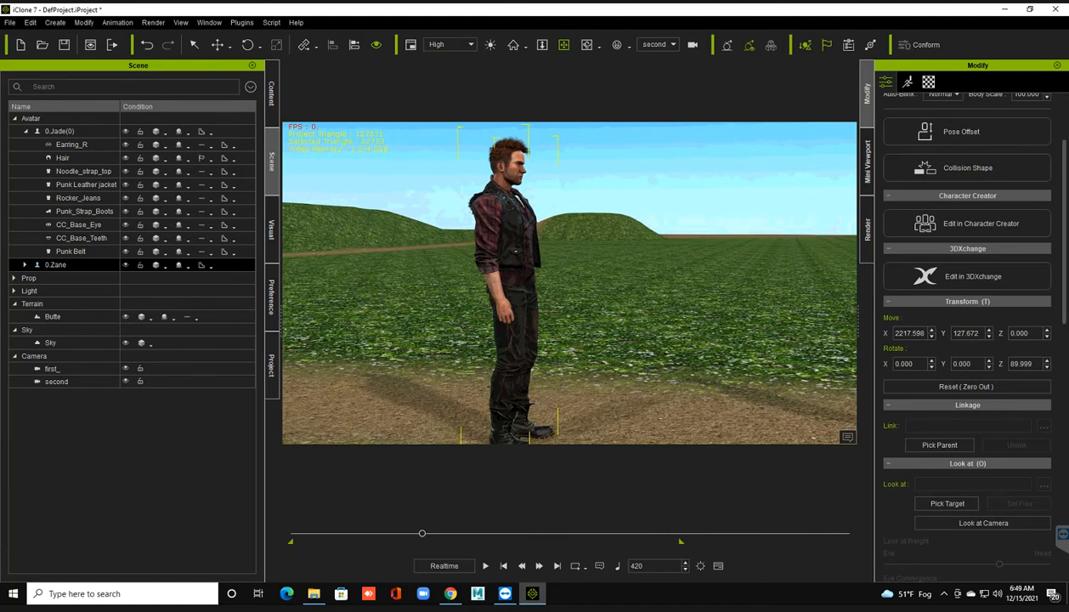
Step: Go to frame 855 and orbit the second camera to a higher side view of Zane
double_click(637, 566)
type("855")
key("Return")
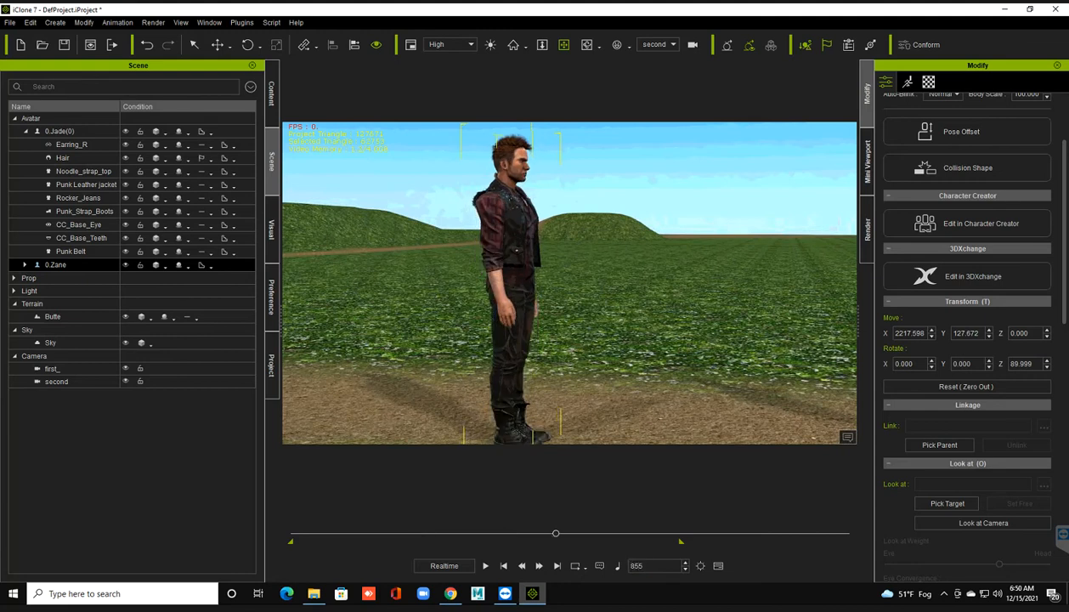
right_click_drag(544, 281, 672, 332)
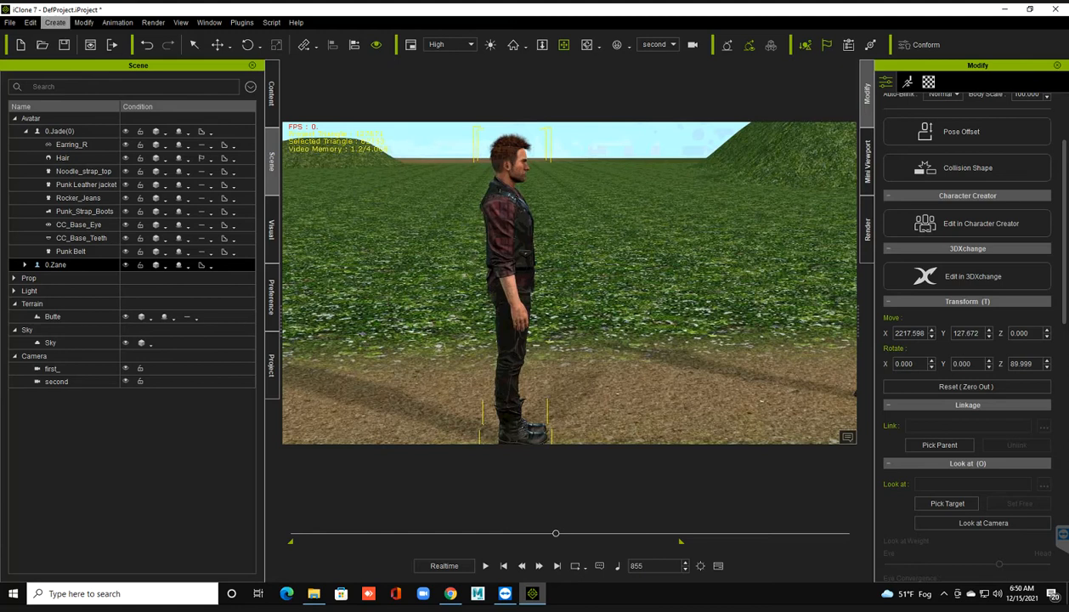
Step: Create another camera at frame 855, rename it third, and keep it as the active camera
left_click(54, 22)
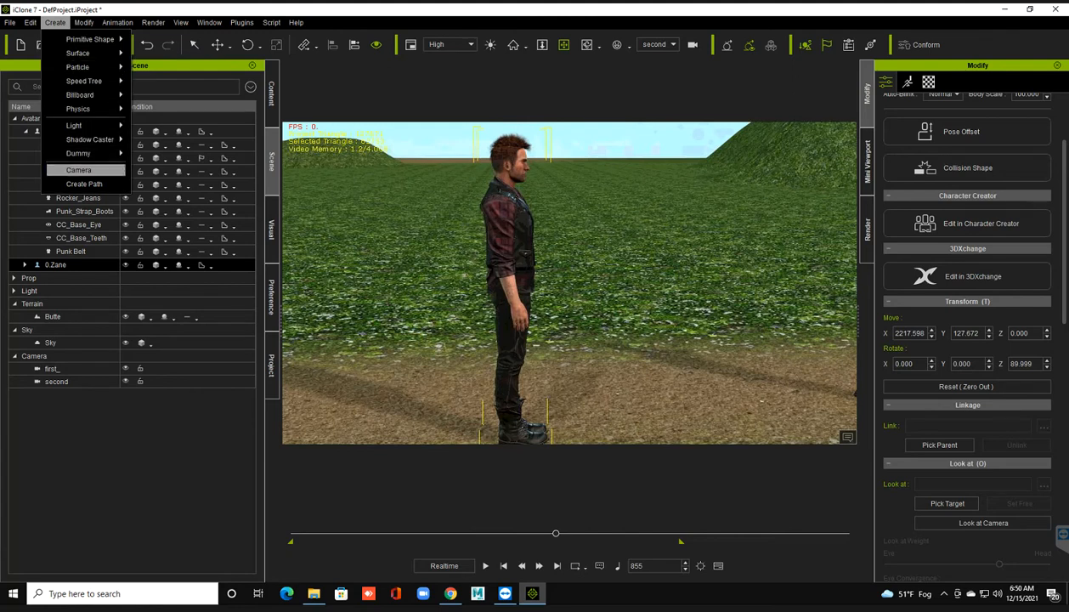
left_click(78, 170)
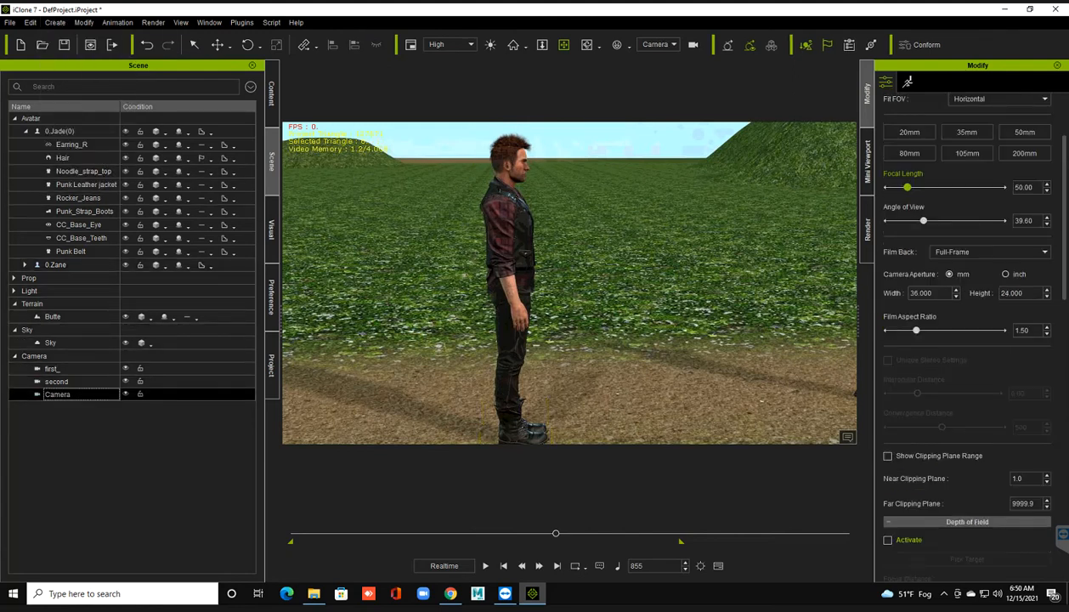
double_click(58, 394)
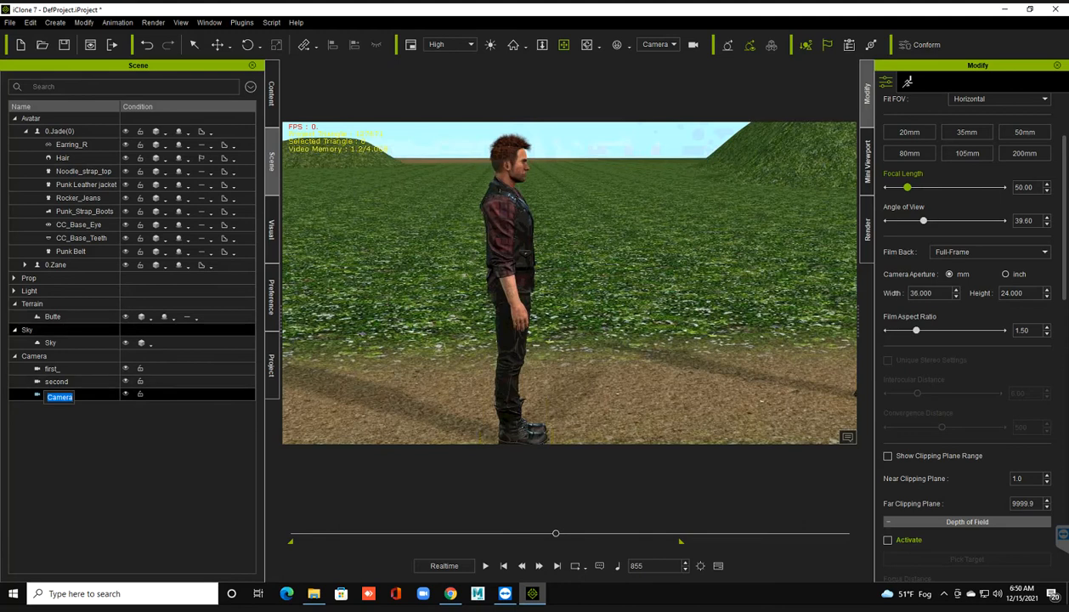
type("third")
key("Return")
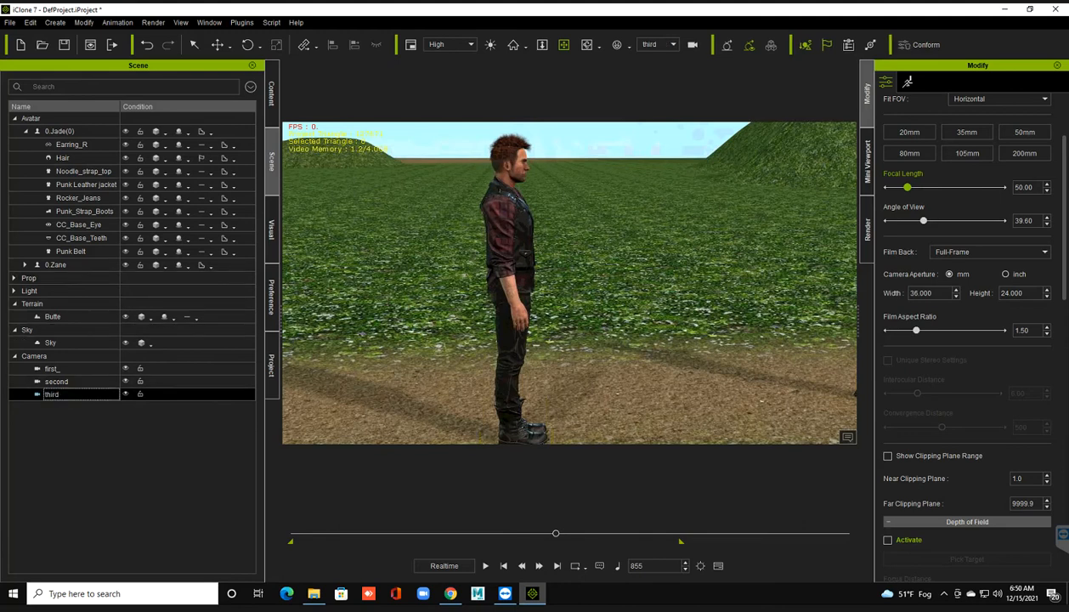
scroll(570, 282, "down", 2)
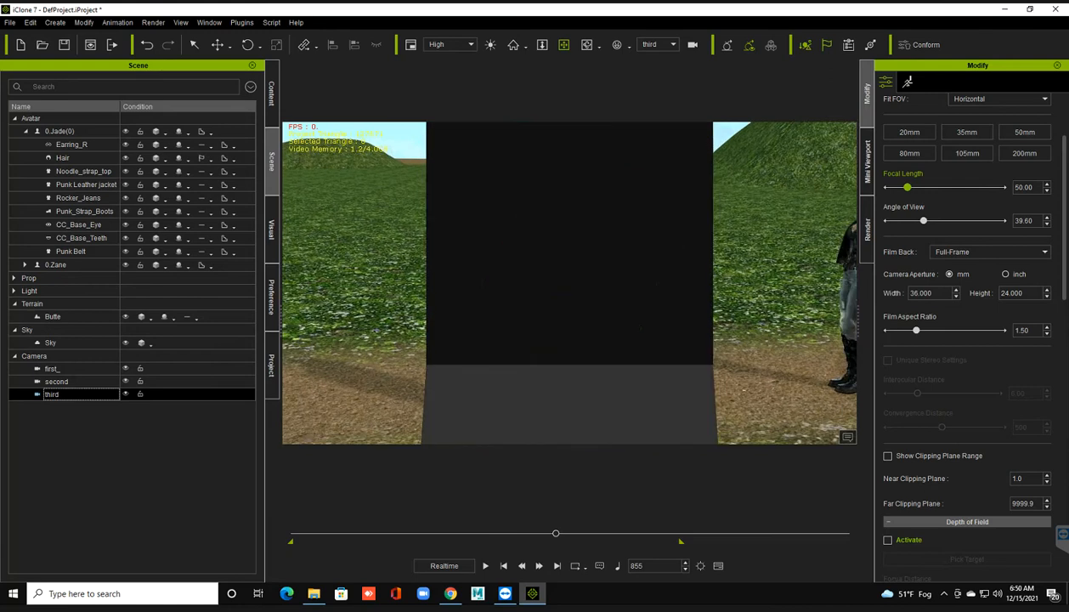
scroll(569, 282, "up", 3)
left_click(656, 44)
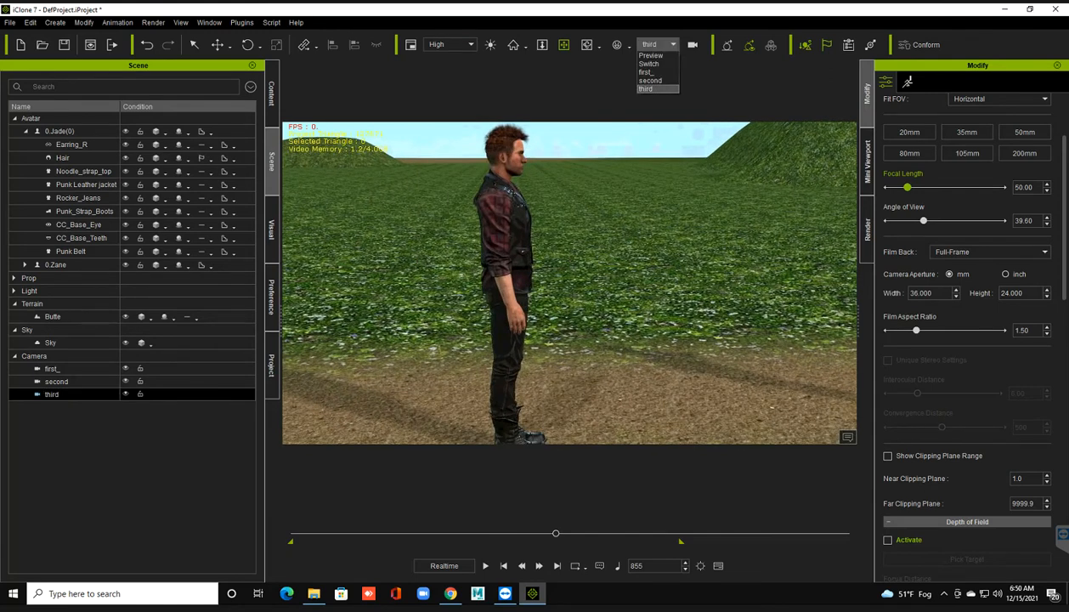
left_click(648, 88)
Step: Pull the third camera back and orbit it until both Zane and Jade are in the shot at frame 855
scroll(570, 282, "down", 5)
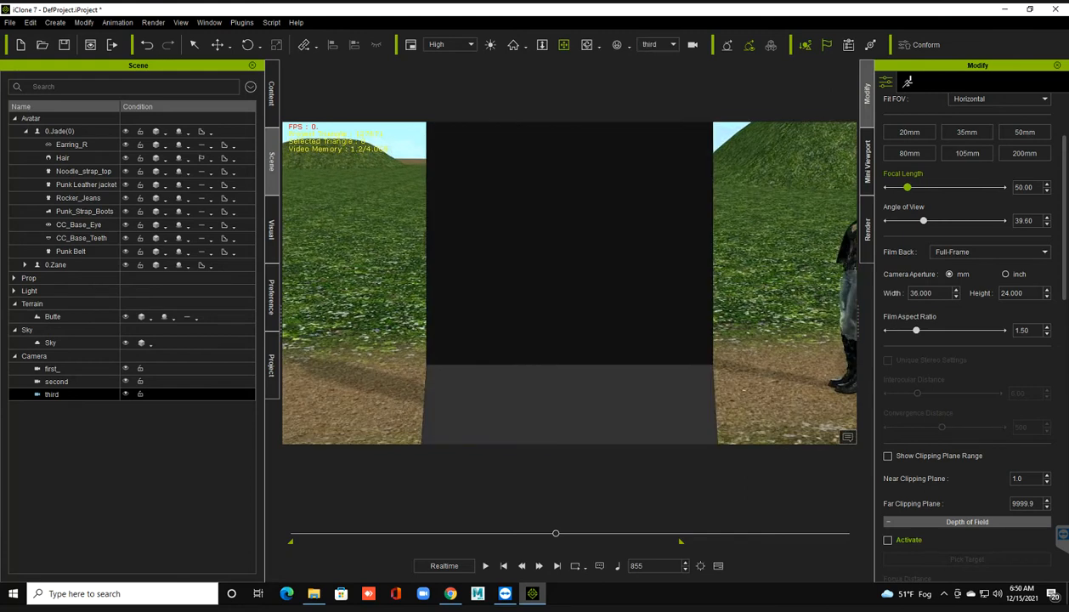
scroll(570, 282, "down", 3)
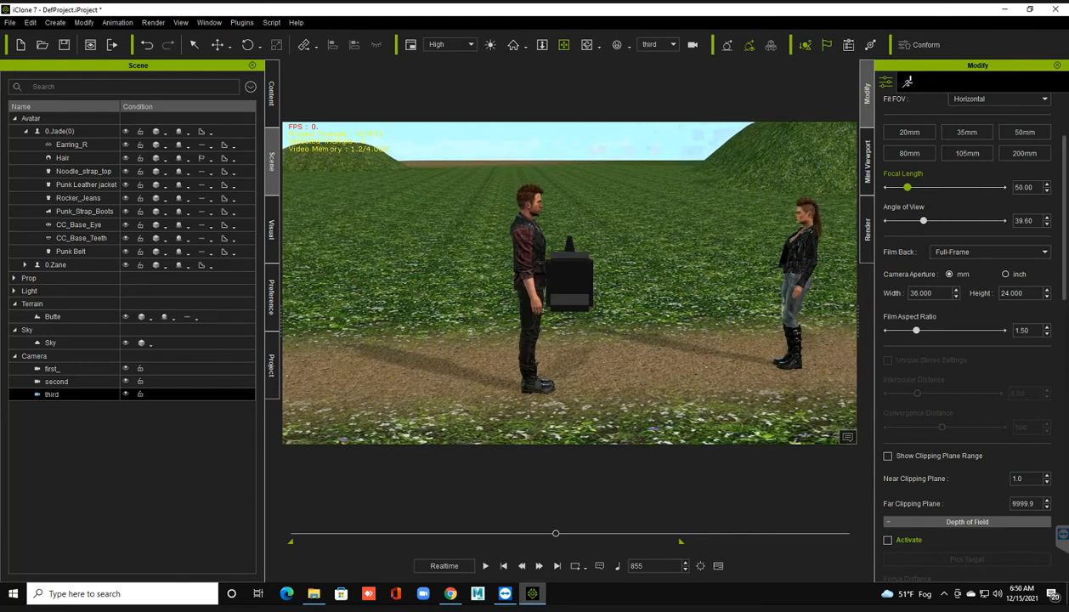
right_click_drag(630, 314, 570, 318)
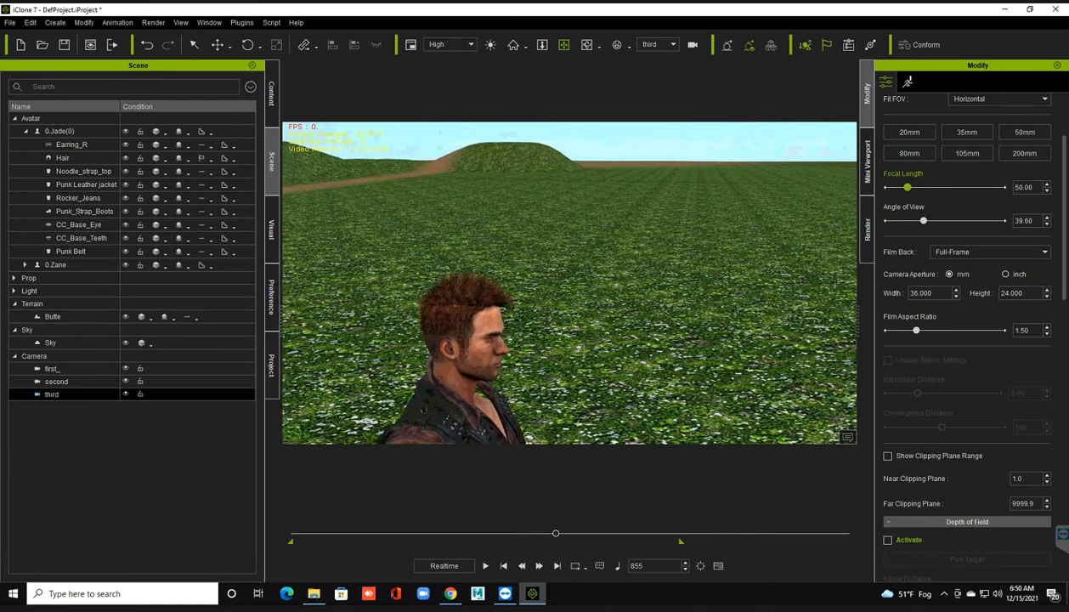
scroll(570, 283, "down", 4)
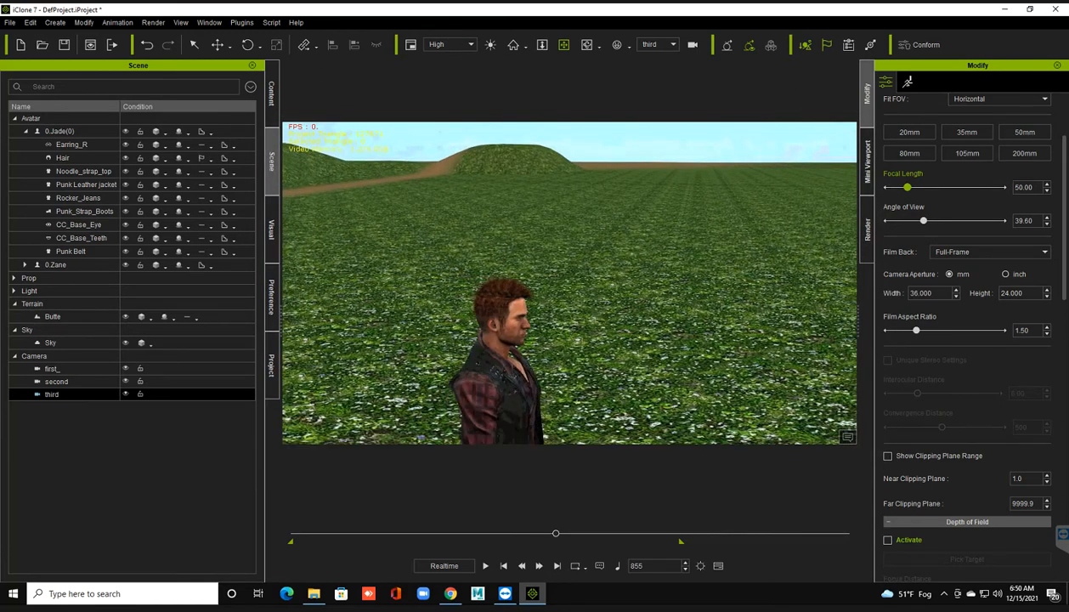
scroll(569, 282, "down", 5)
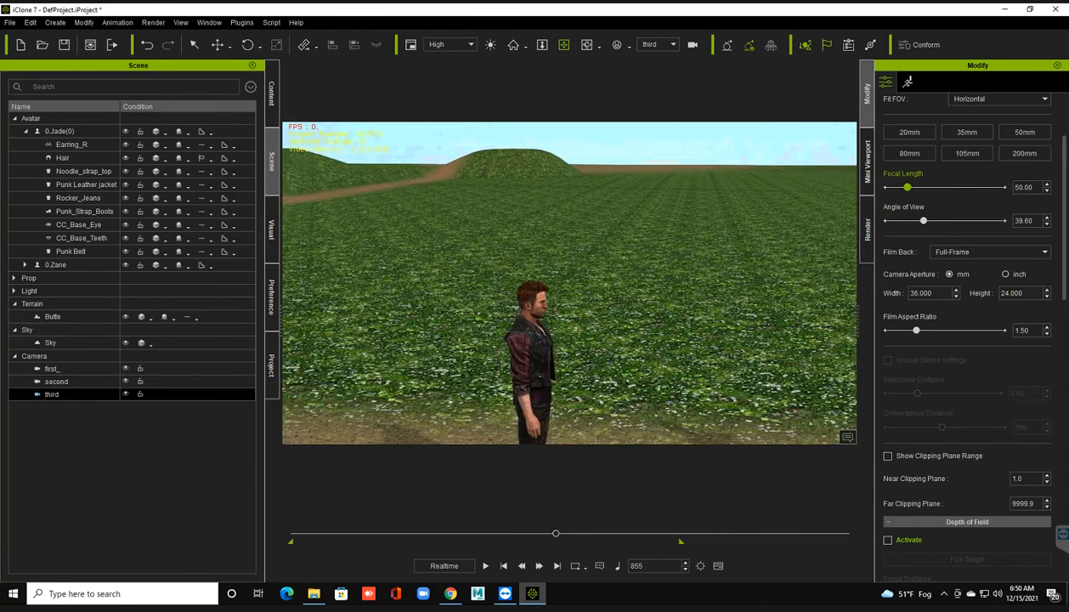
scroll(569, 282, "down", 3)
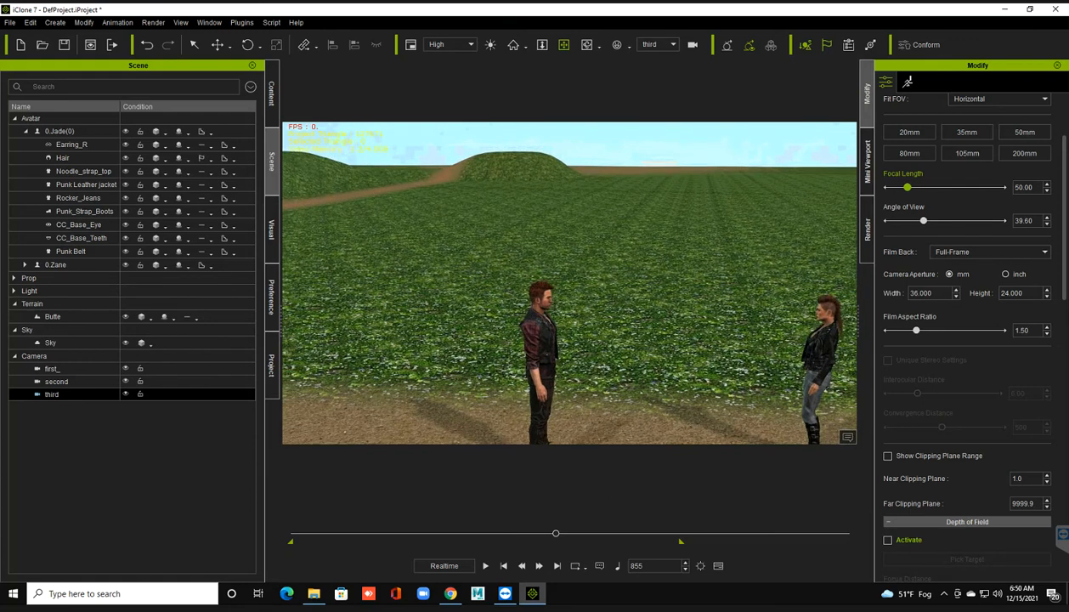
Step: Select Jade and frame her alone, full-length, in a closer, angled shot with the third camera at frame 855
left_click(60, 132)
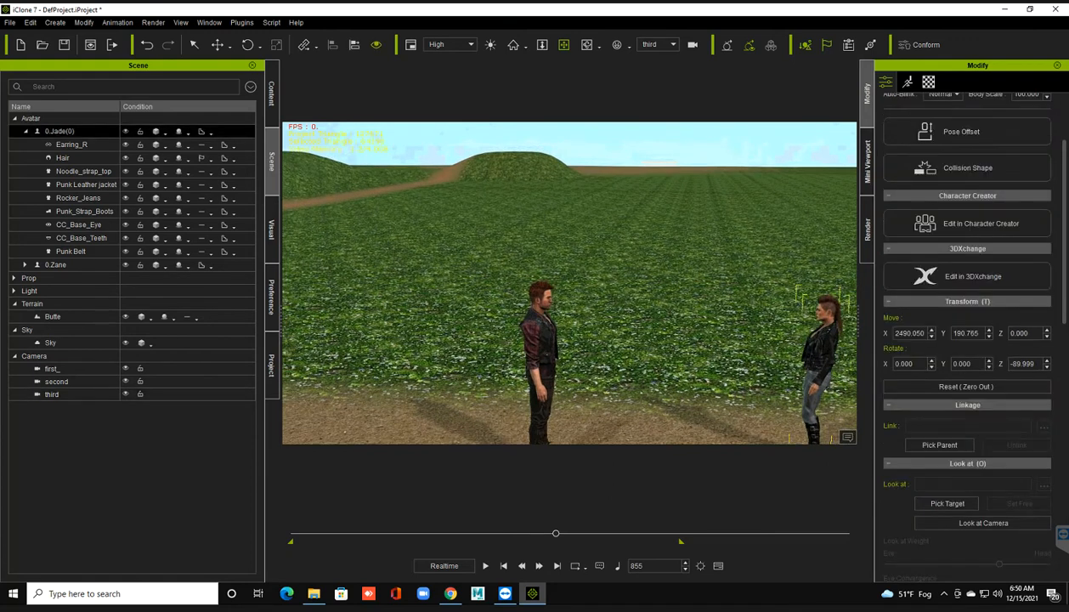
middle_click_drag(570, 306, 355, 233)
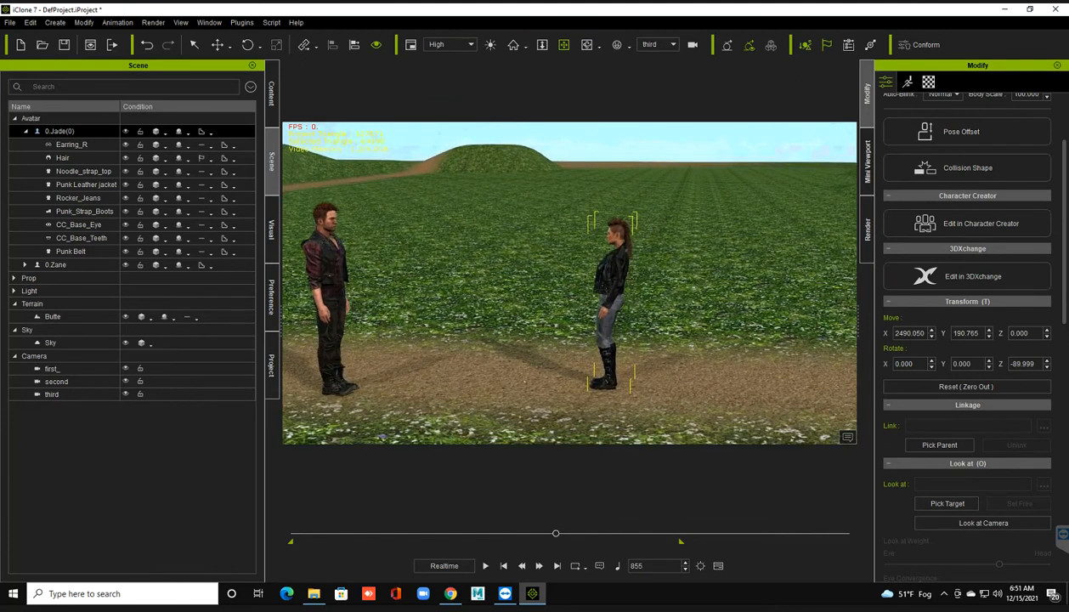
scroll(570, 282, "up", 3)
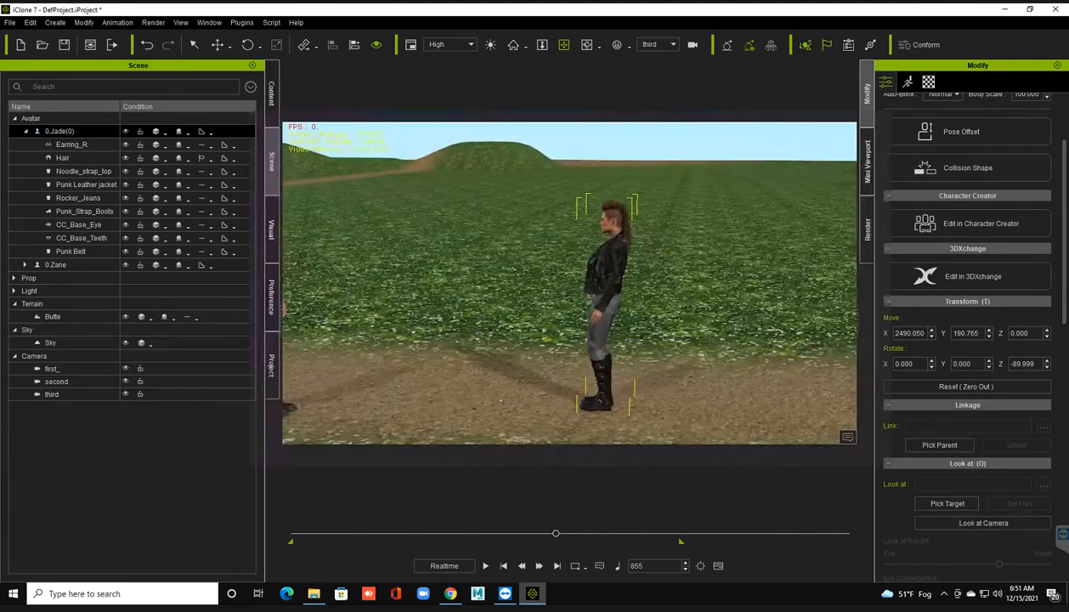
scroll(570, 282, "up", 2)
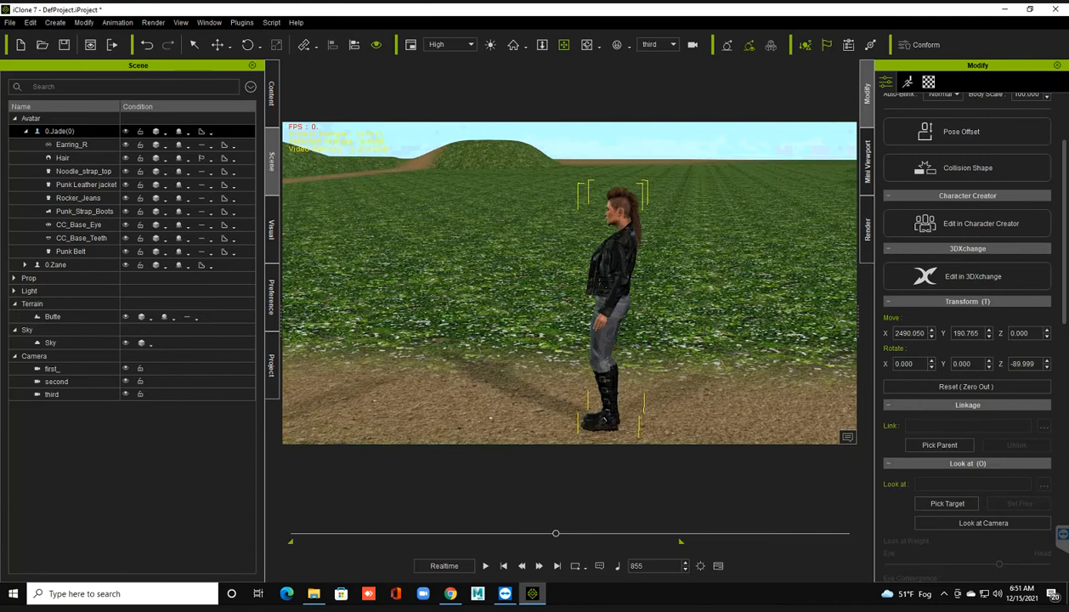
middle_click_drag(570, 282, 563, 360)
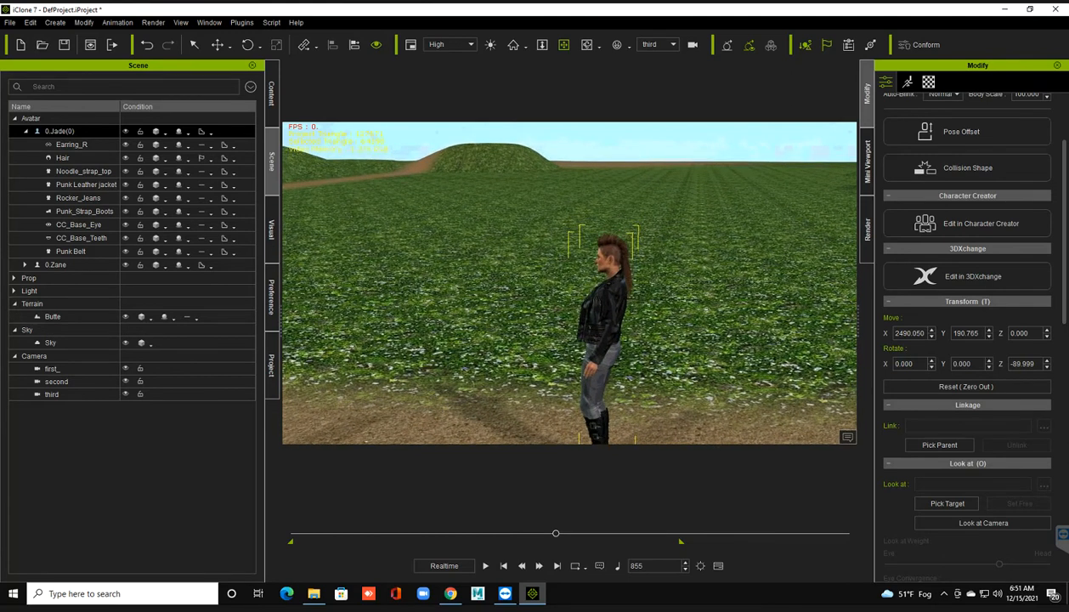
right_click_drag(563, 360, 609, 360)
middle_click_drag(608, 361, 597, 302)
right_click_drag(596, 302, 621, 296)
middle_click_drag(621, 296, 620, 266)
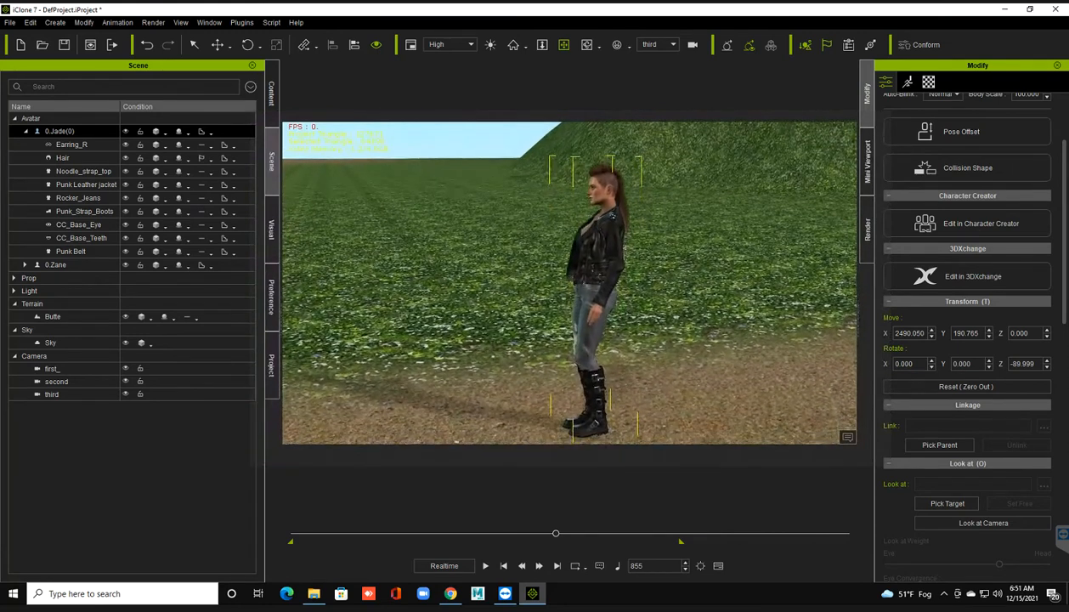
Step: Go to the end frame 1260 and orbit the third camera to a lower side view of Jade
left_click(558, 566)
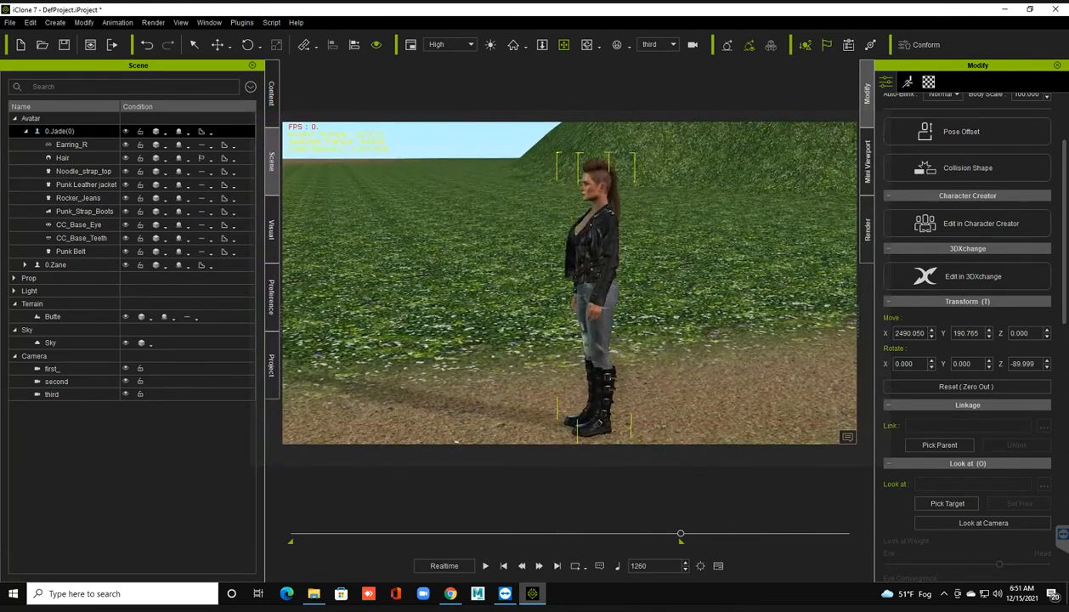
right_click_drag(595, 280, 498, 255)
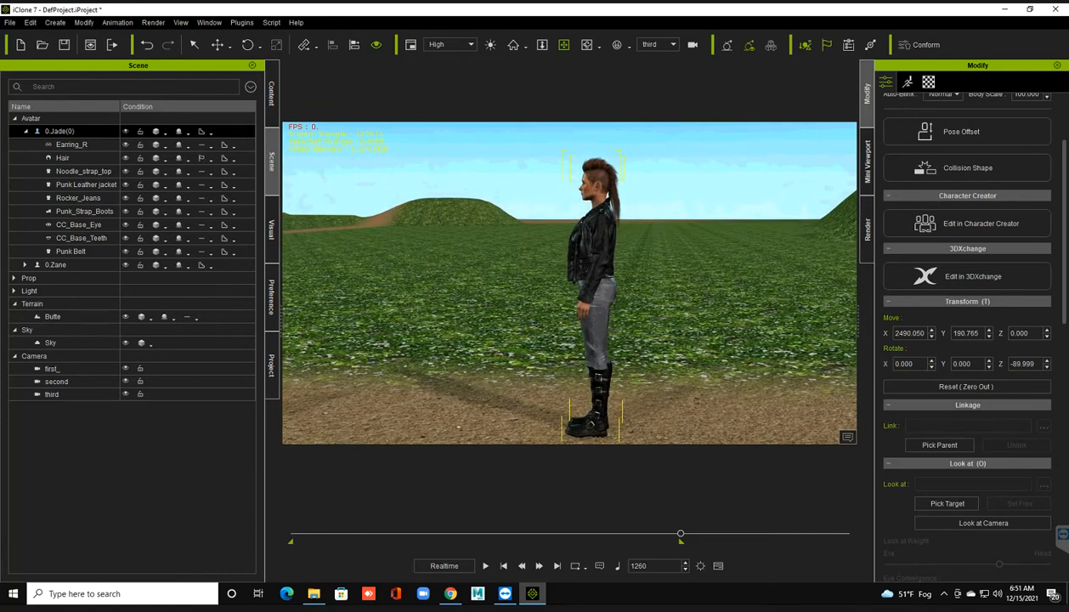
Step: Play the animation from frame 1 through the third camera, then return to the first frame
left_click(504, 565)
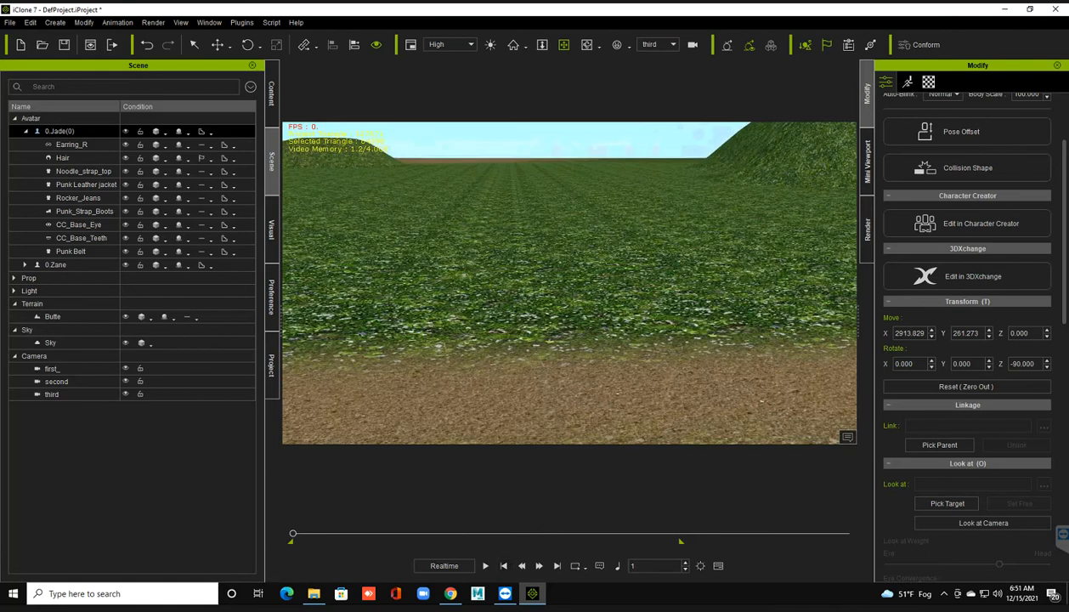
left_click(486, 566)
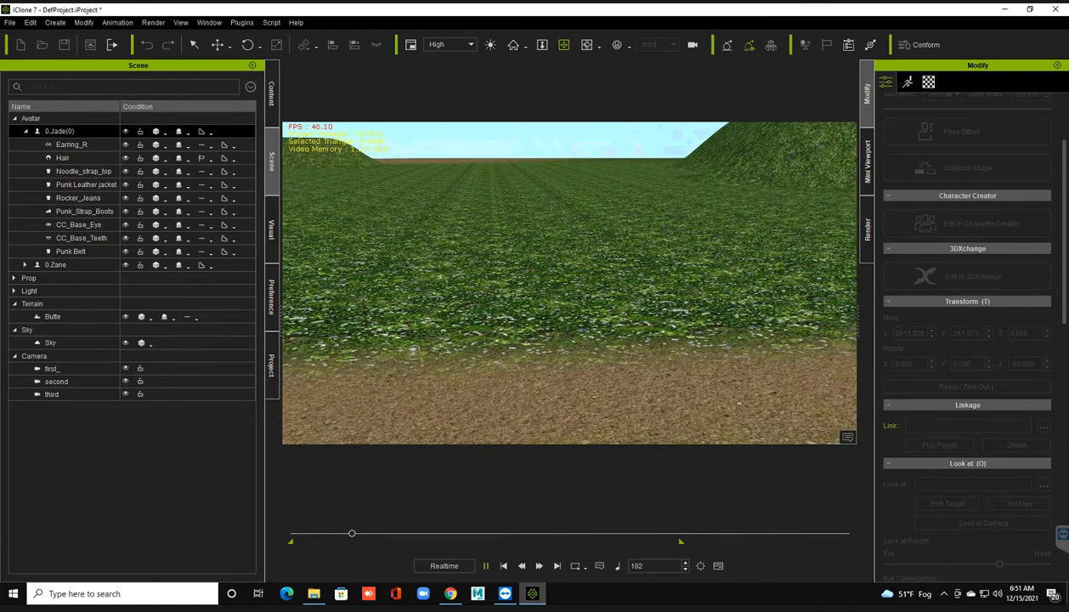
key("Home")
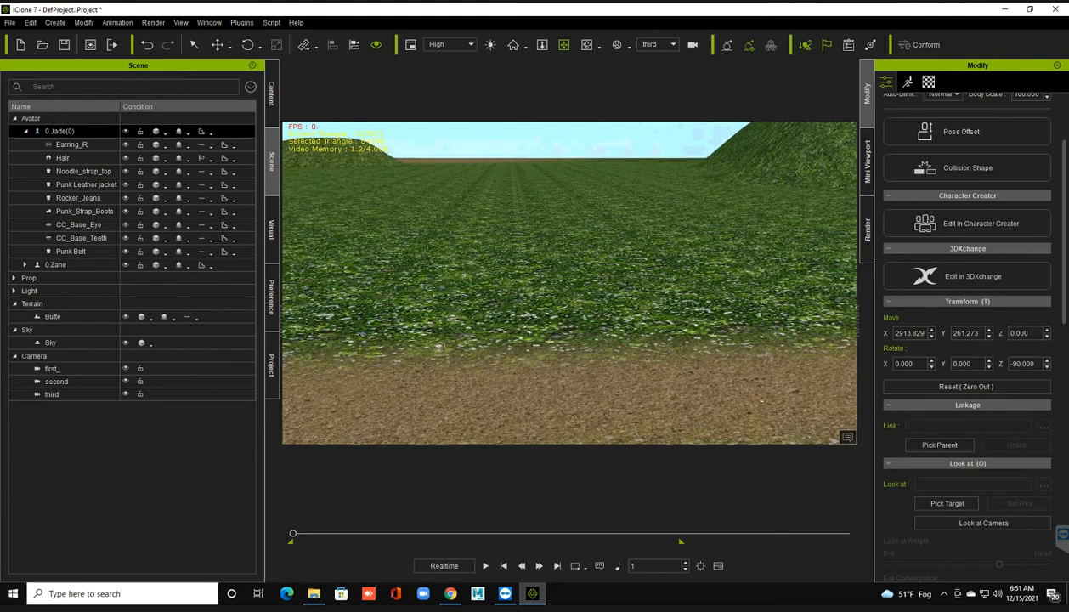
Step: Check the view from the first_ camera at frame 1, then make Switch the active camera
left_click(658, 45)
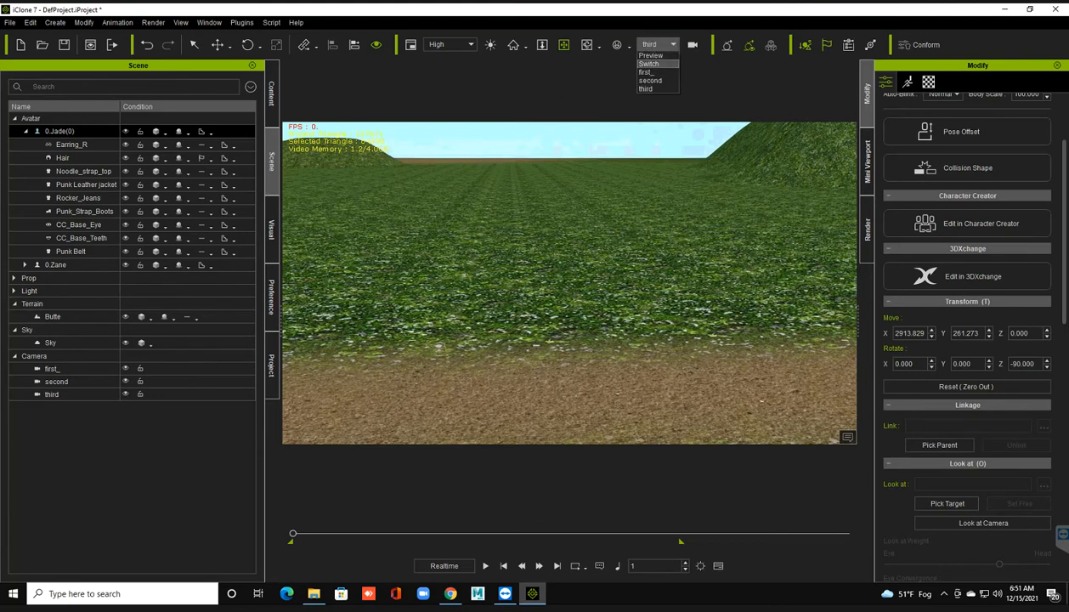
left_click(648, 72)
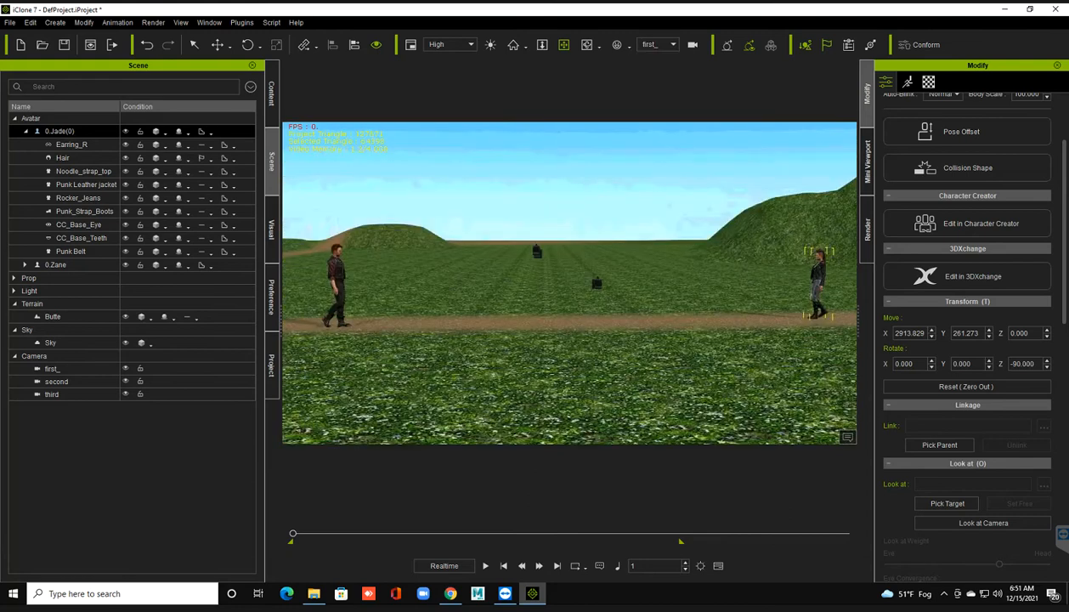
left_click(659, 44)
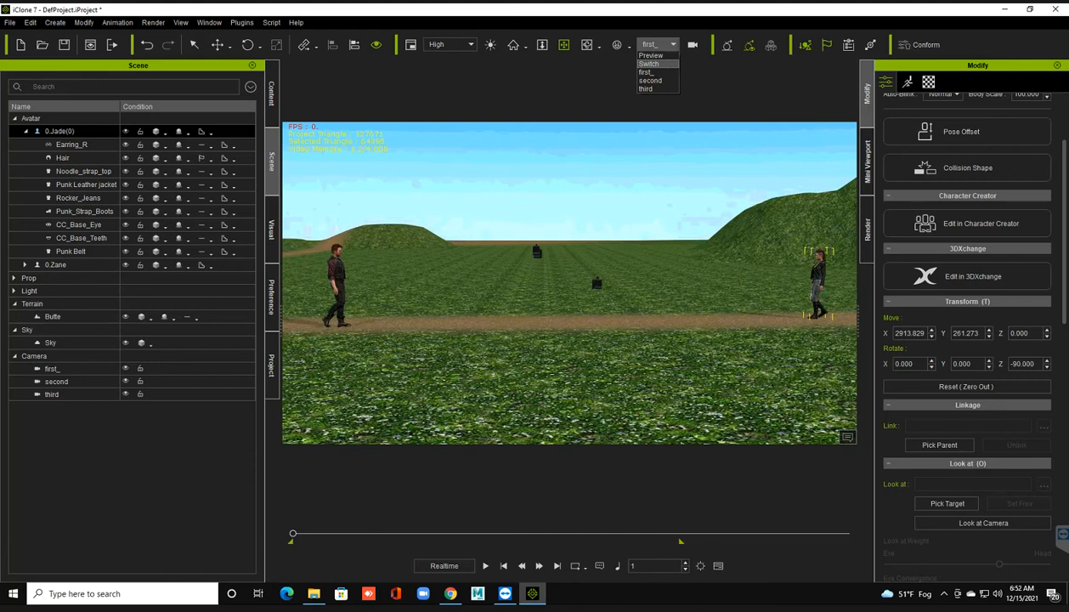
left_click(648, 64)
left_click(658, 44)
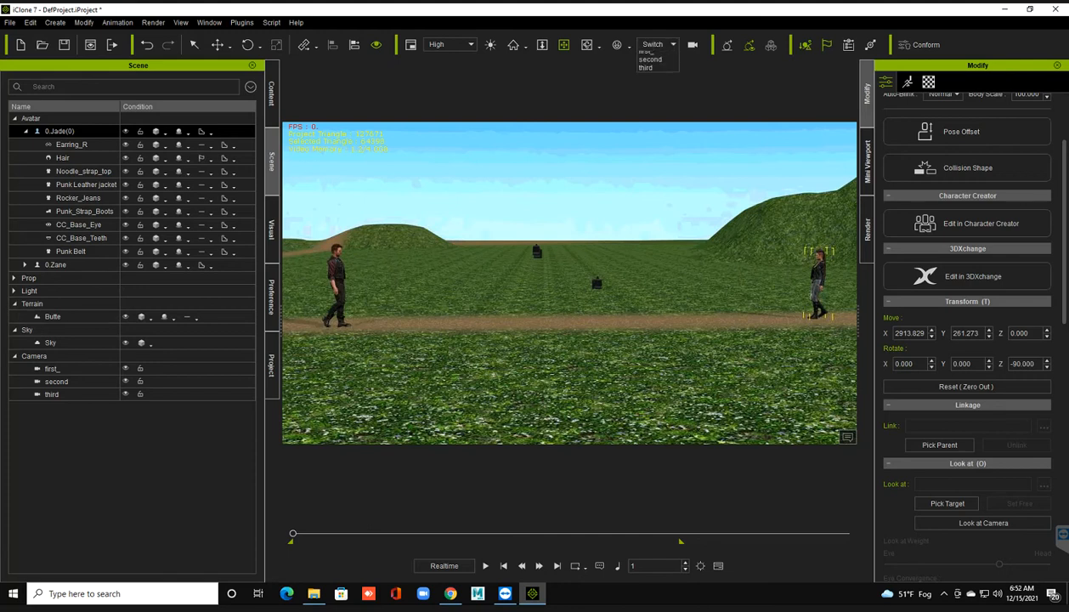
left_click(650, 53)
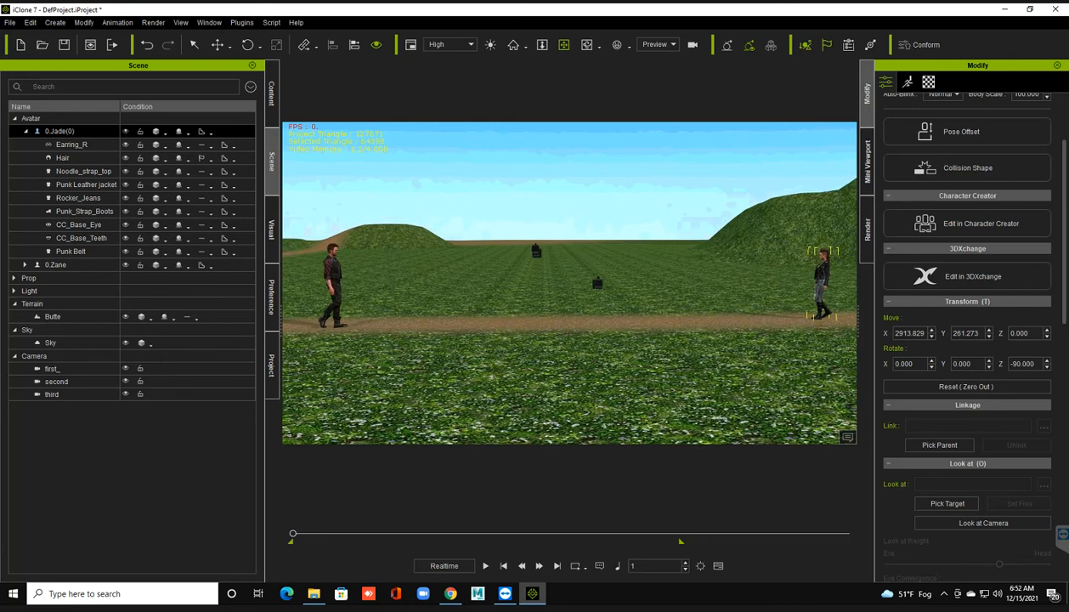
left_click(659, 44)
left_click(649, 64)
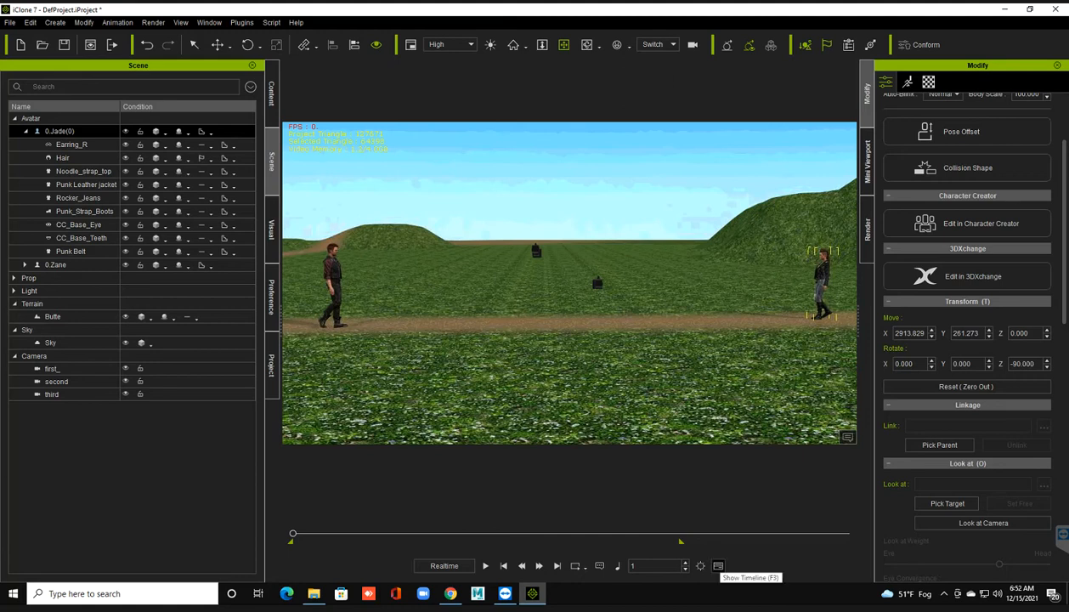
Step: Show the timeline and assign the first_ camera to the project's Switcher track at frame 2
left_click(718, 565)
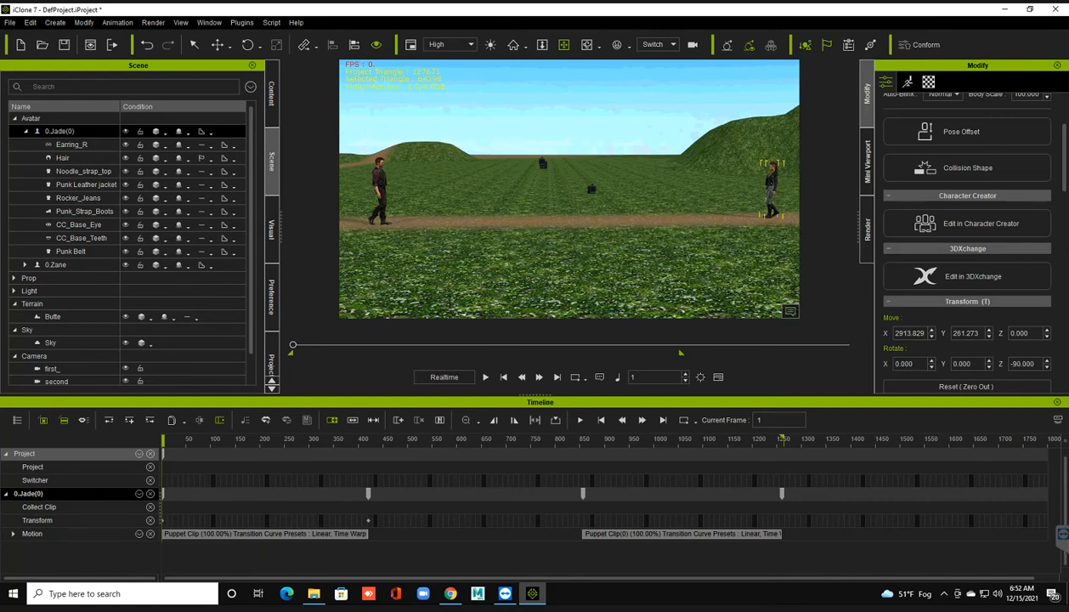
left_click(36, 480)
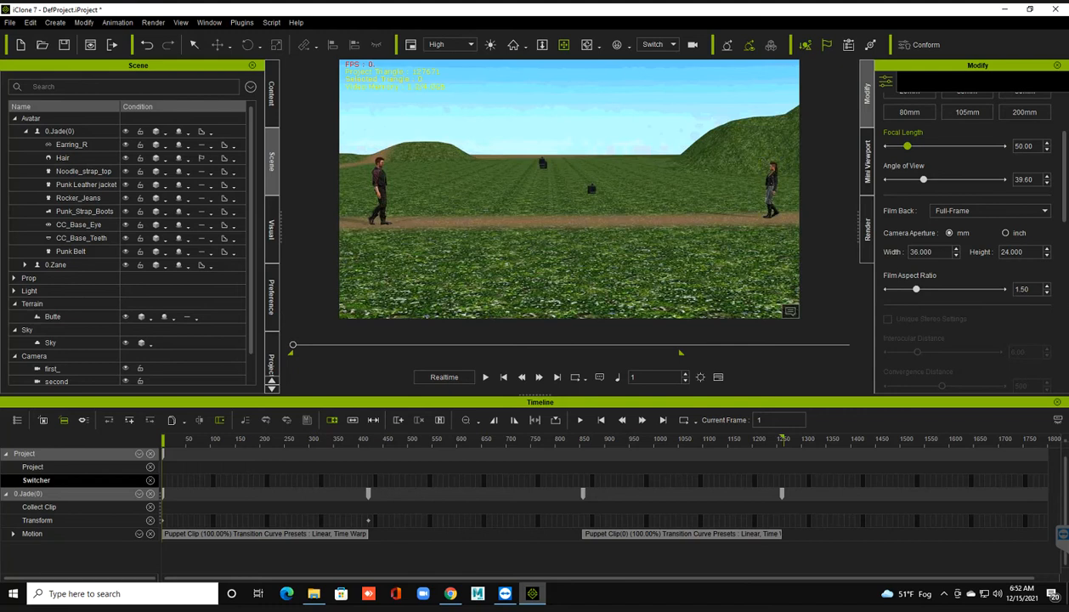
right_click(164, 481)
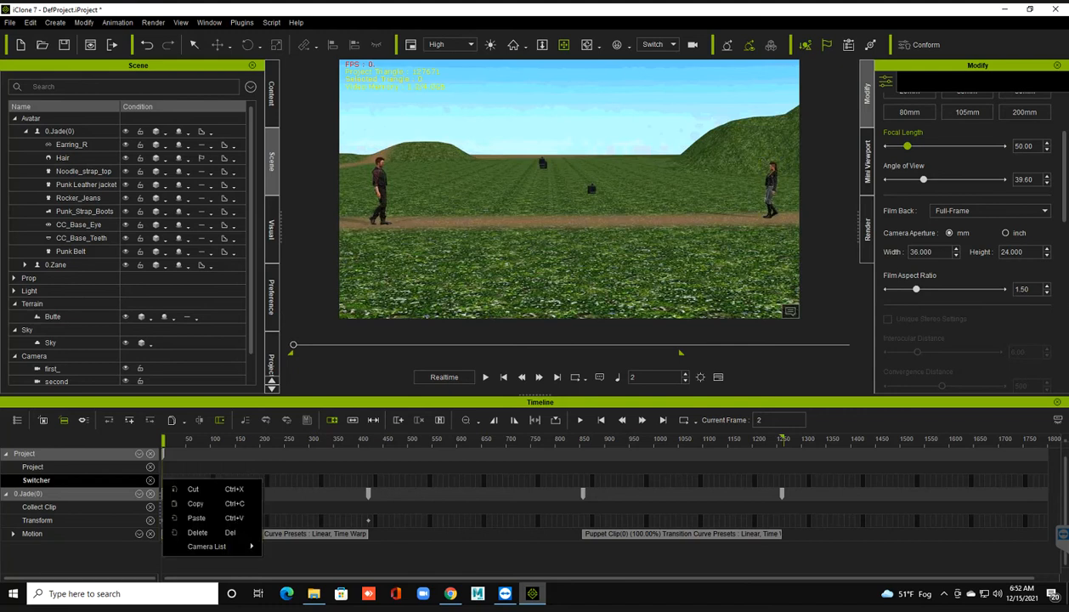
mouse_move(208, 546)
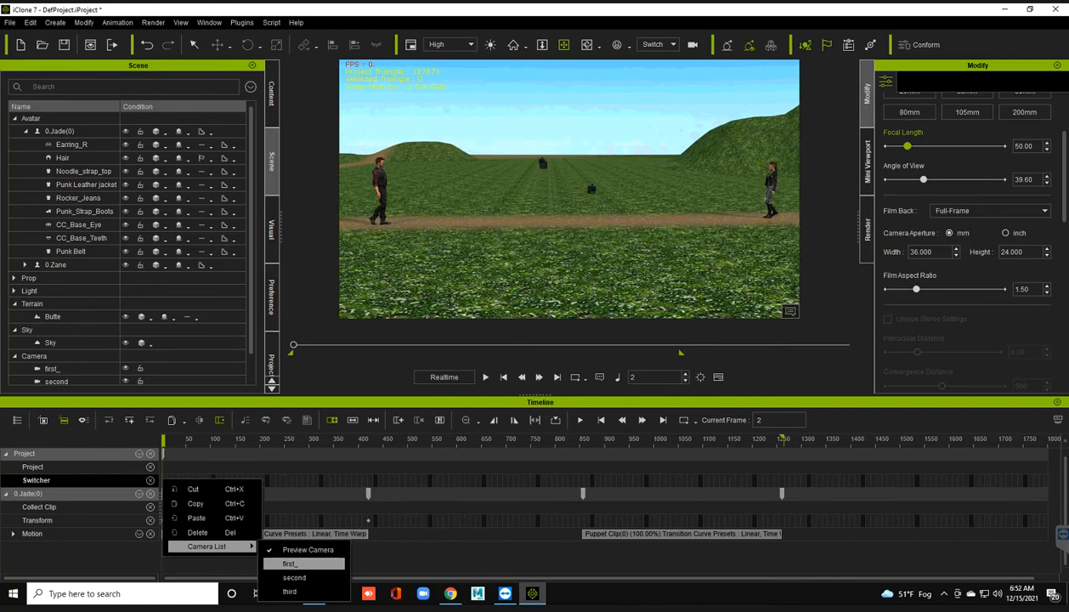
left_click(290, 564)
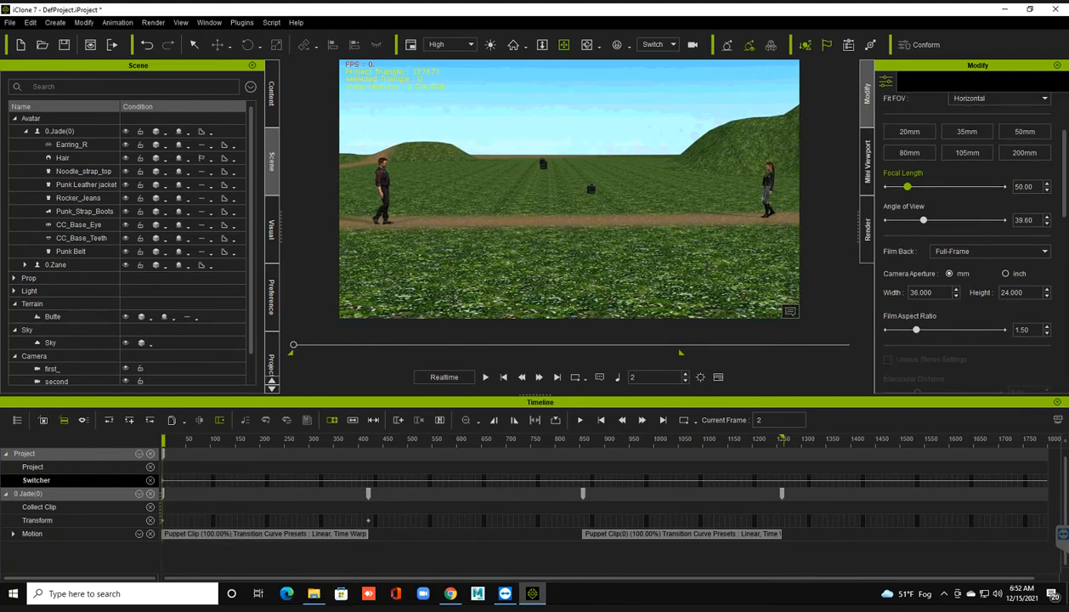
double_click(760, 420)
key("Return")
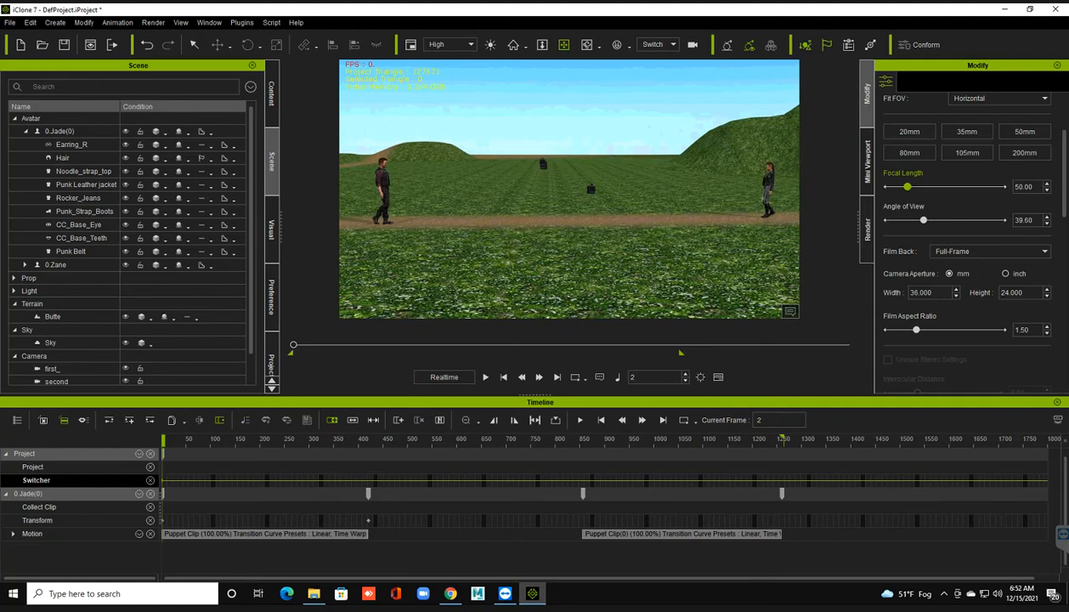
Step: Assign the second camera to the project's Switcher track at frame 419
double_click(760, 420)
type("420")
key("Return")
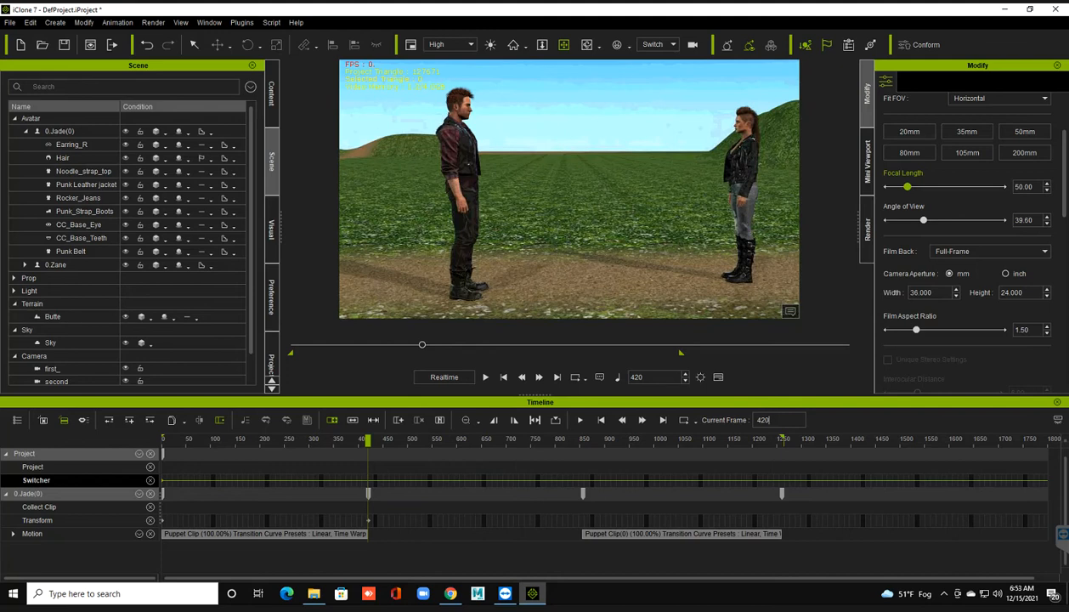
right_click(369, 485)
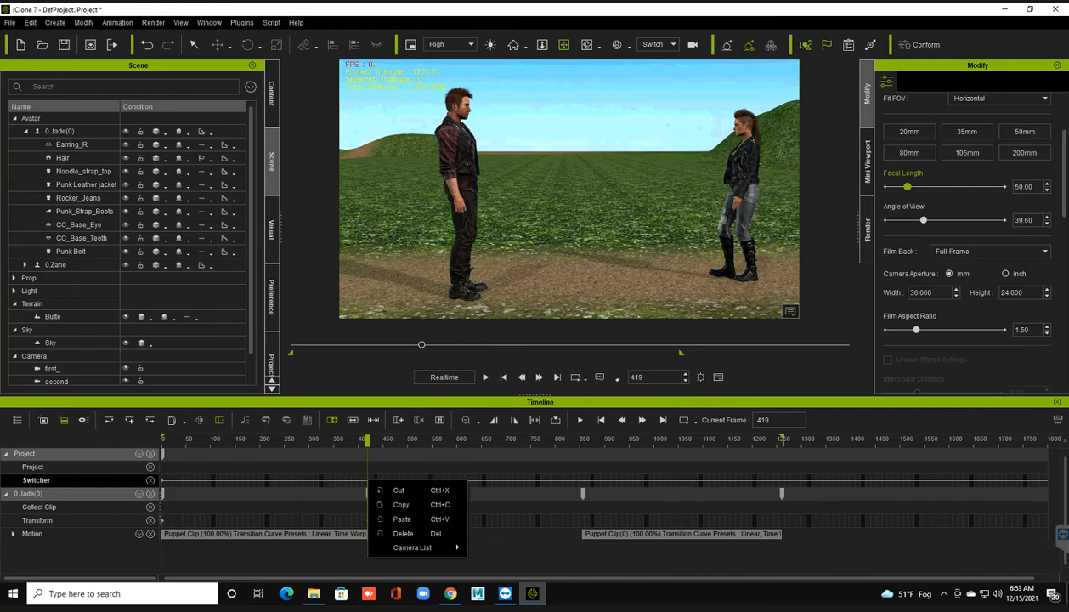
mouse_move(413, 547)
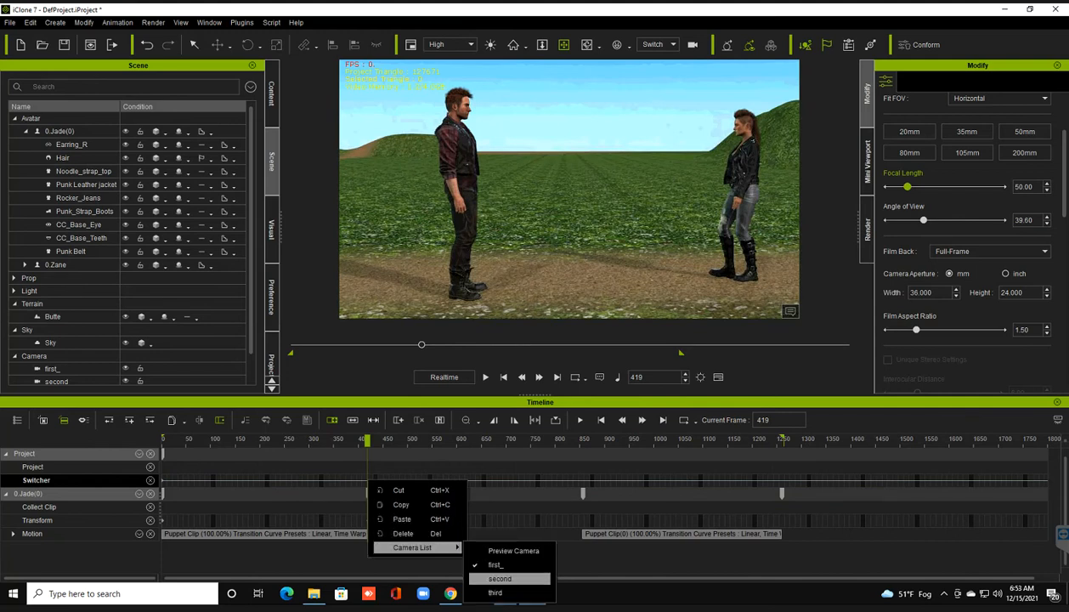
left_click(501, 579)
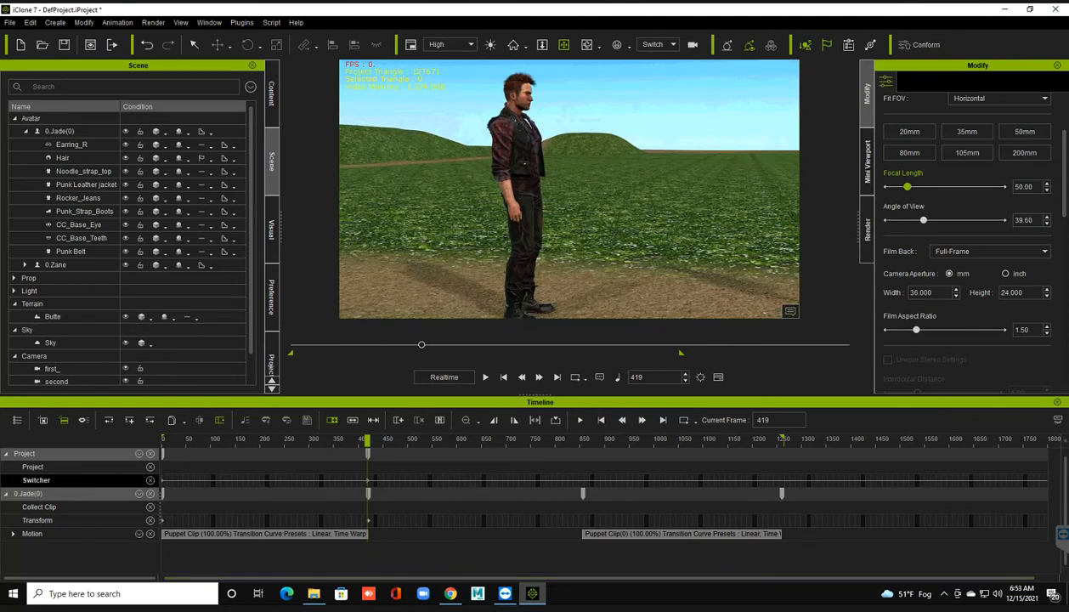
Step: Assign the third camera to the project's Switcher track at frame 855
double_click(752, 419)
type("855")
key("Return")
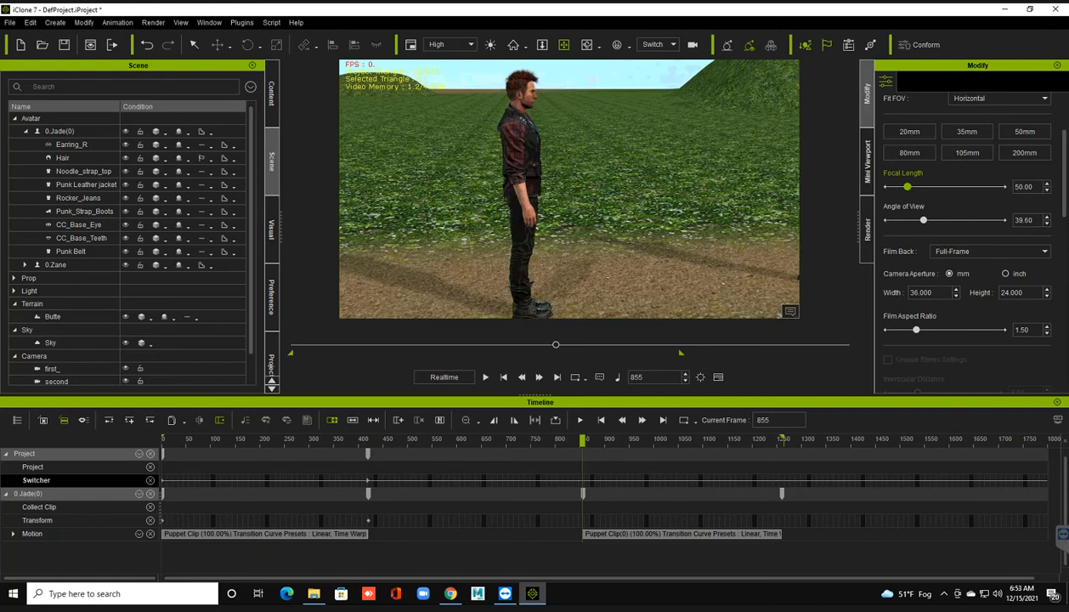
right_click(584, 482)
mouse_move(629, 547)
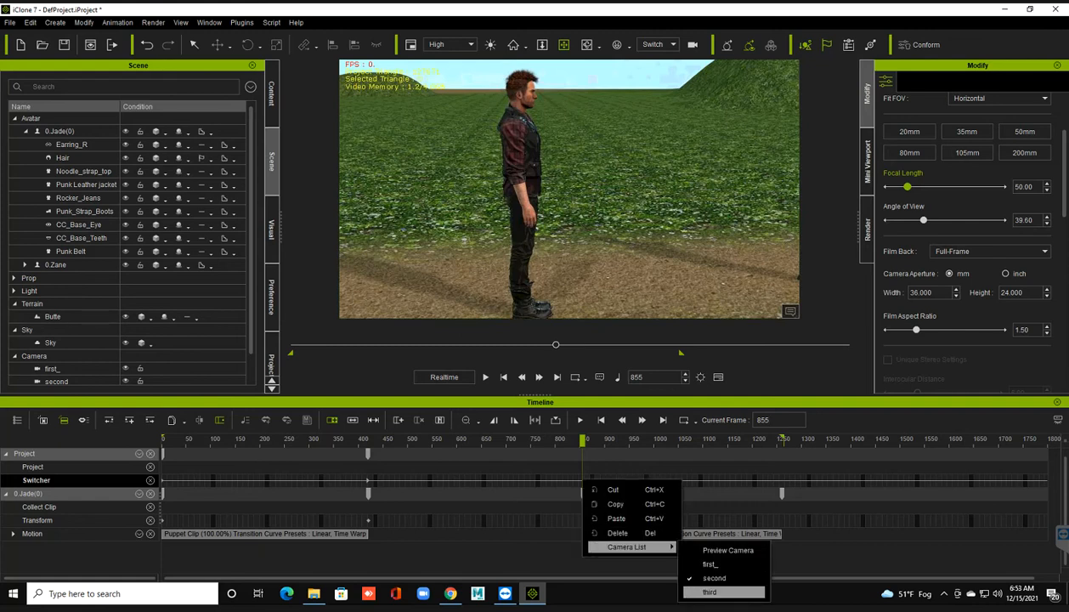
left_click(710, 593)
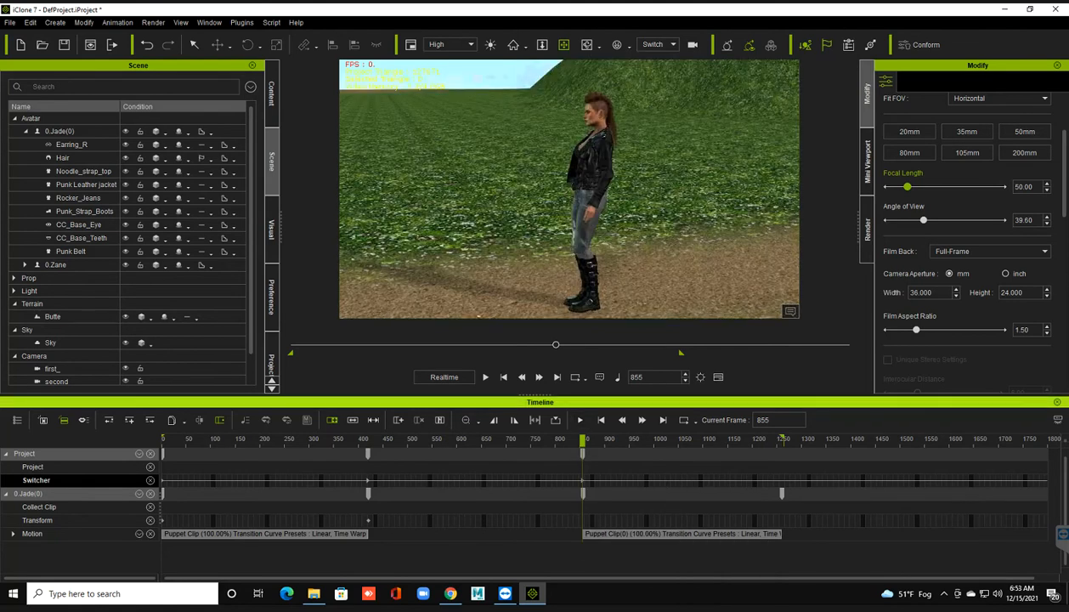
Step: Hide the timeline, play the switched-camera animation full screen from frame 1, and check its first and last frames
left_click(503, 377)
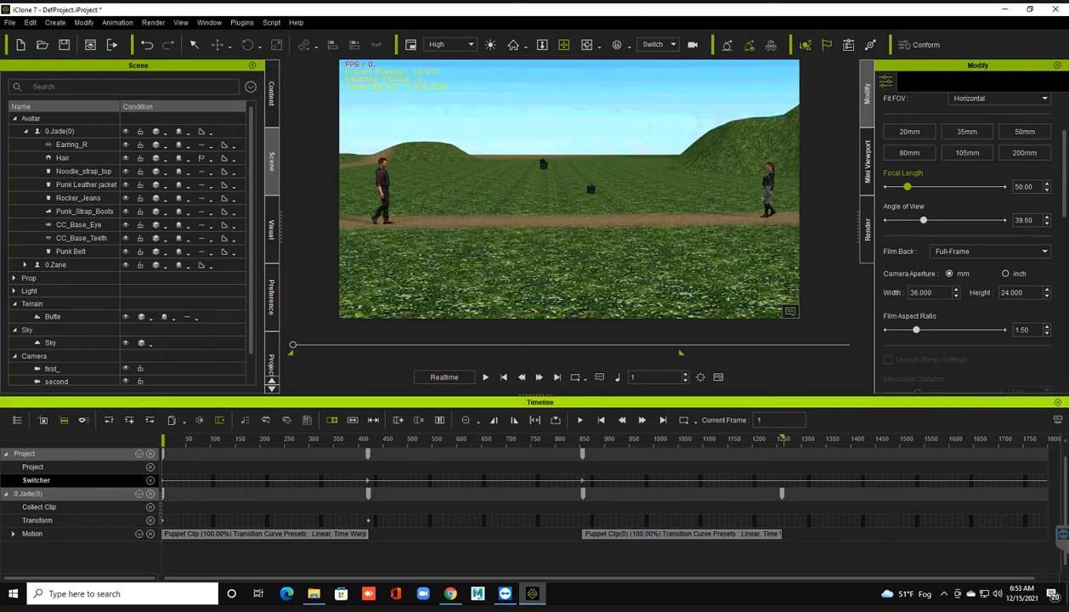
left_click(1058, 402)
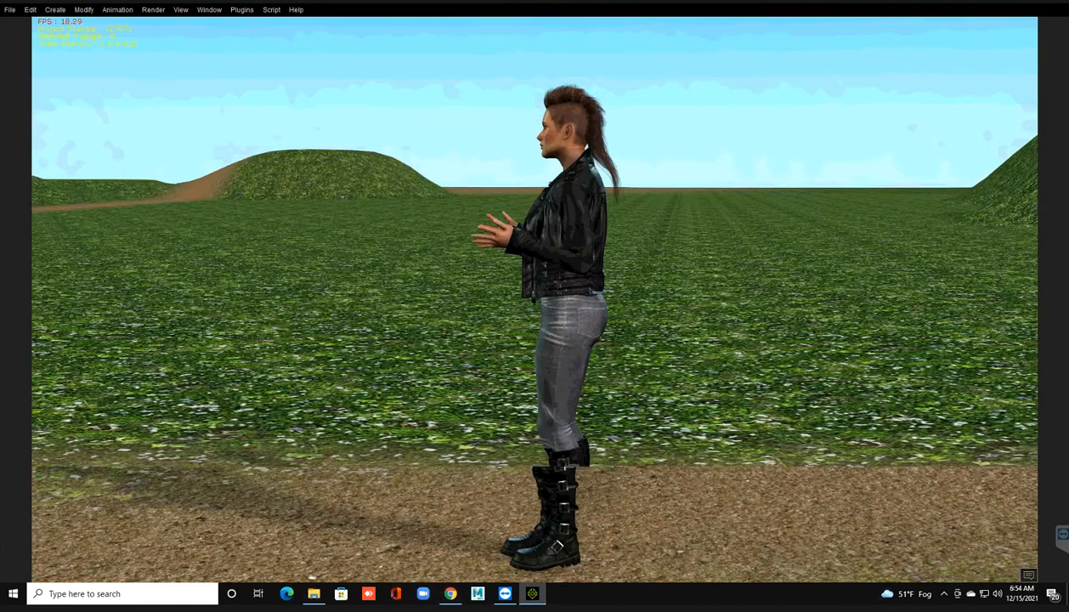
key("ctrl+7")
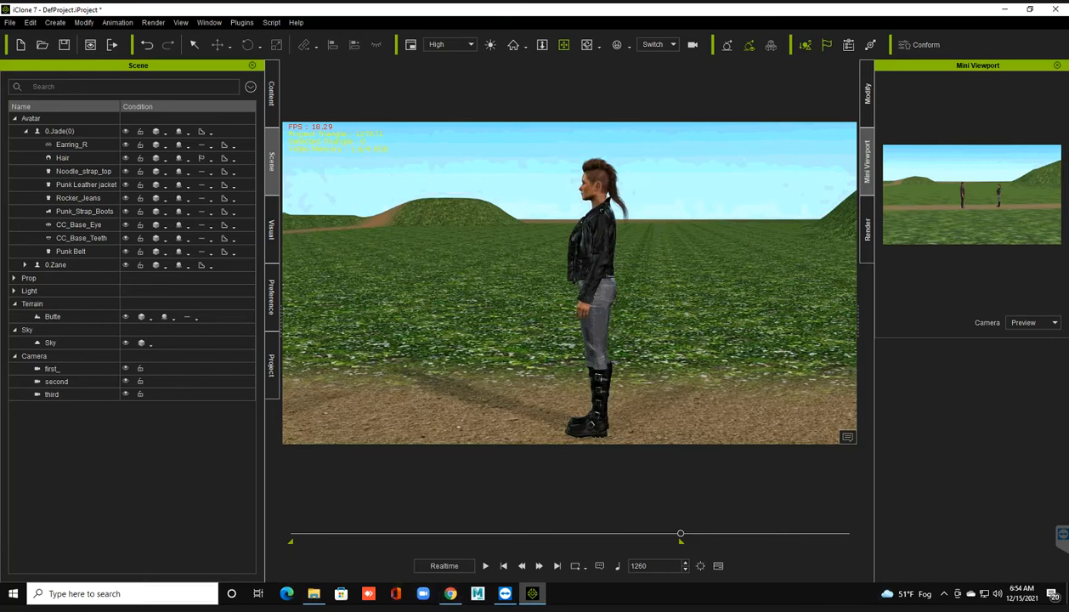
left_click(504, 566)
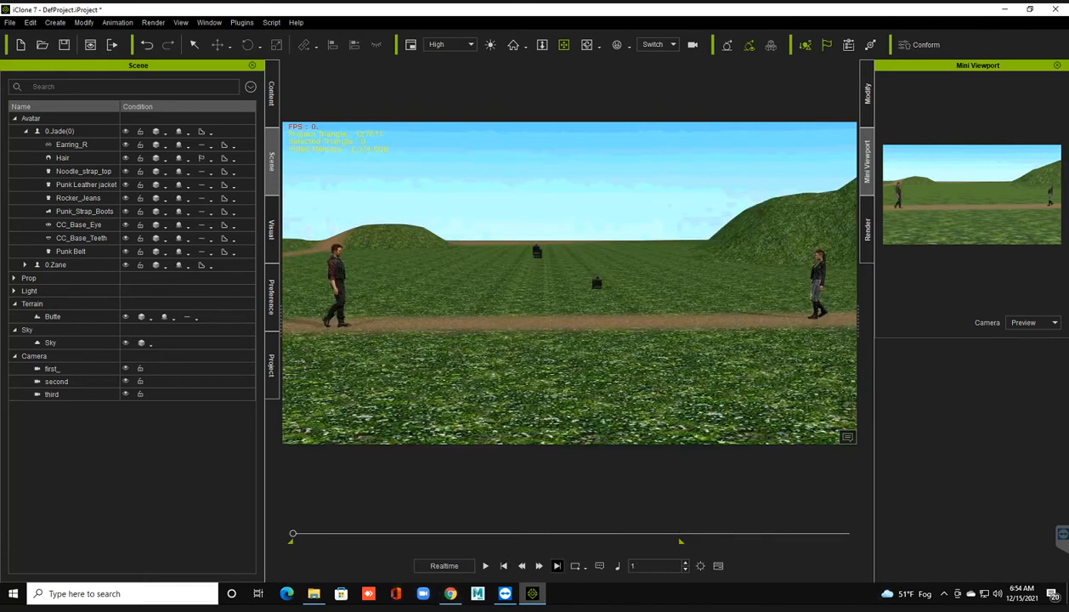
left_click(557, 565)
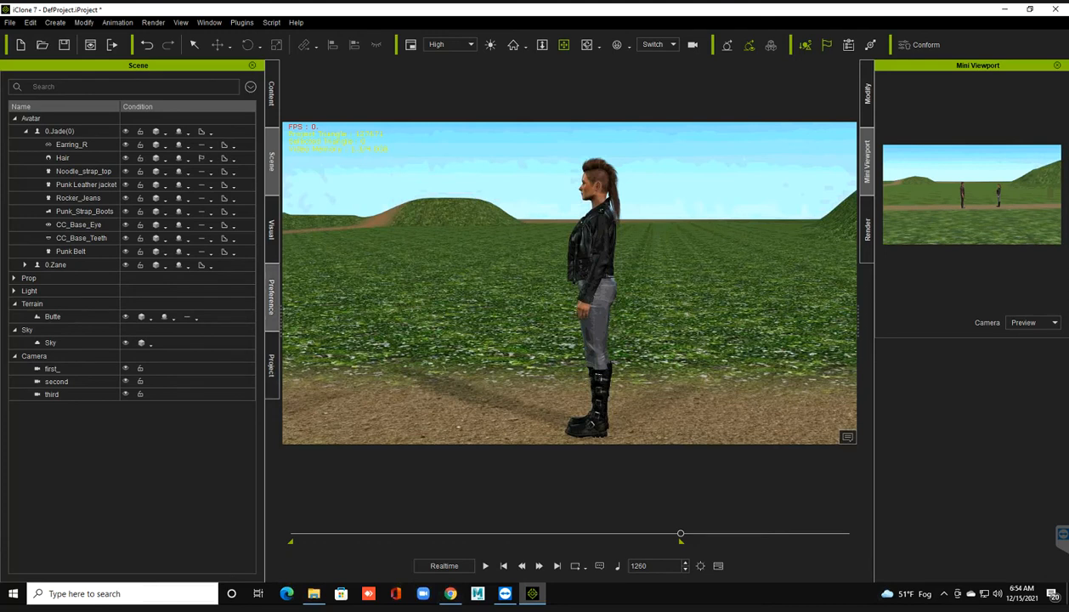
Step: Compare the project's Time and Frame units by going to frame 30 and displaying that position as time
left_click(272, 366)
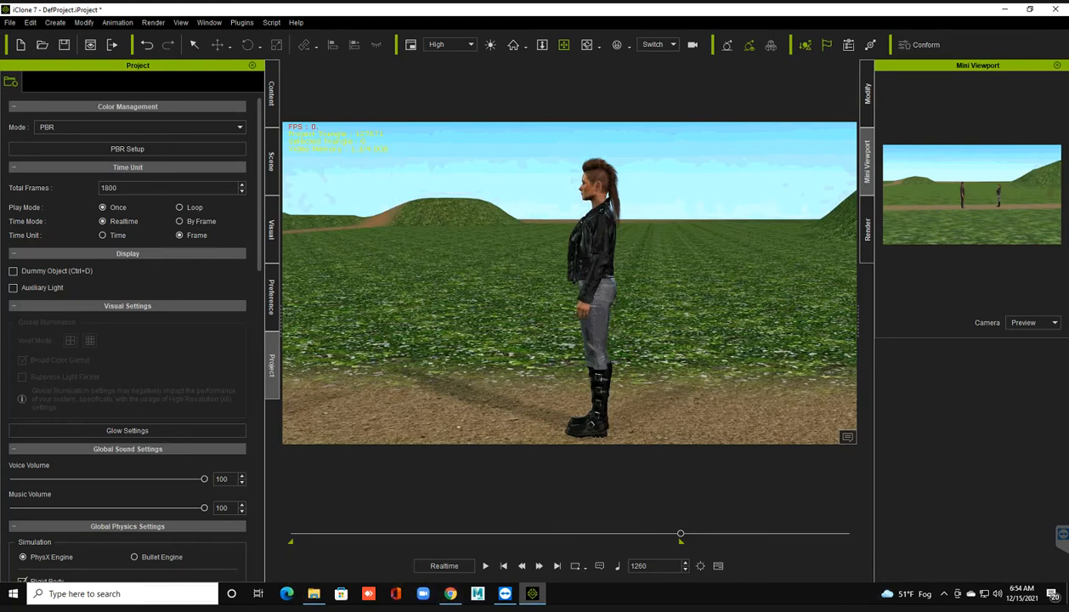
left_click(102, 235)
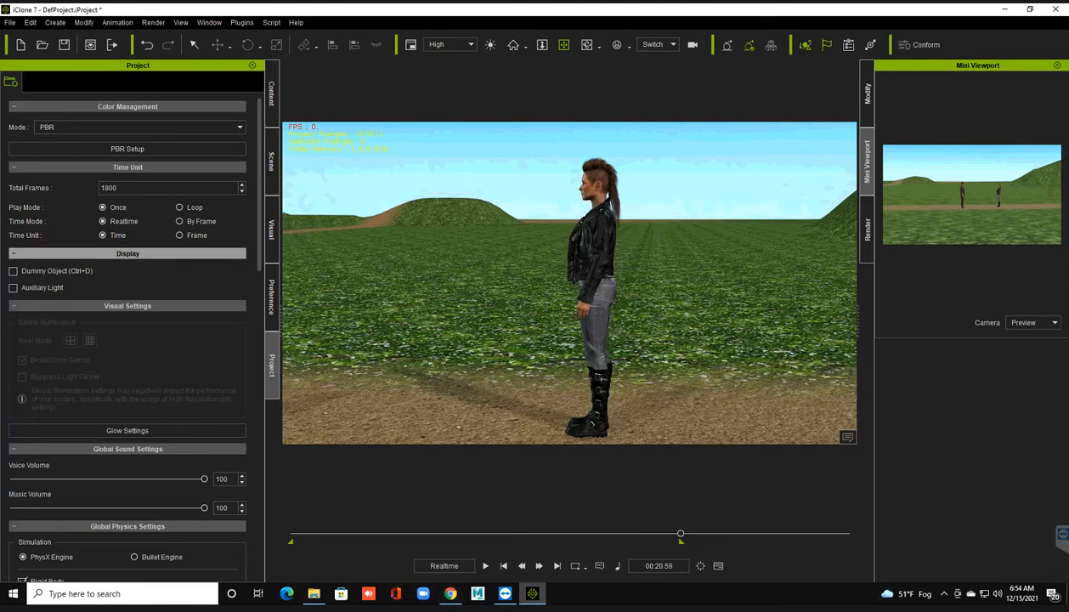
left_click(179, 236)
double_click(639, 566)
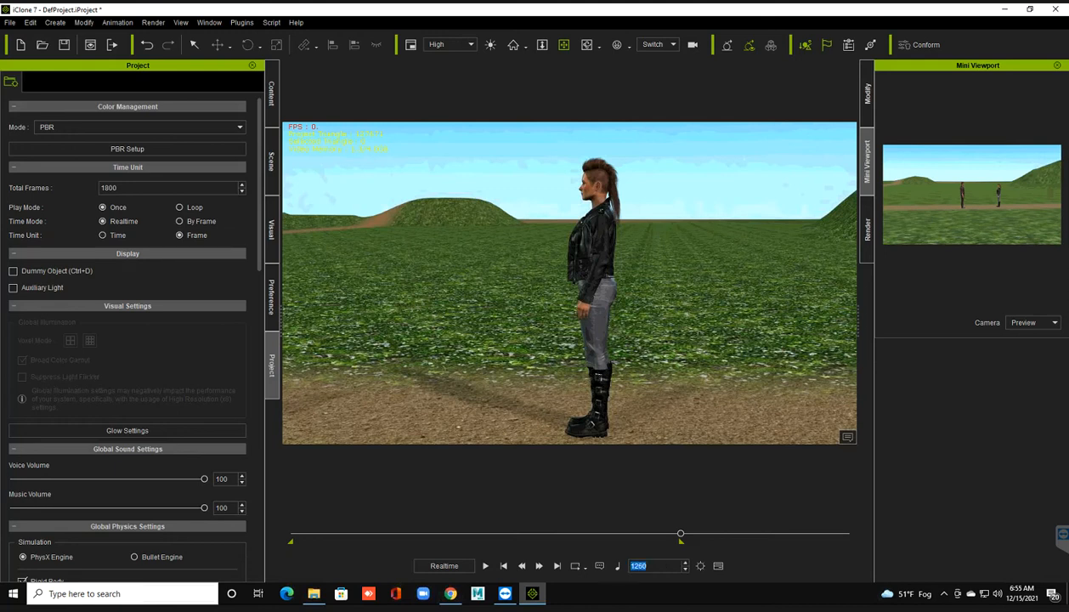
type("30")
key("Return")
left_click(102, 236)
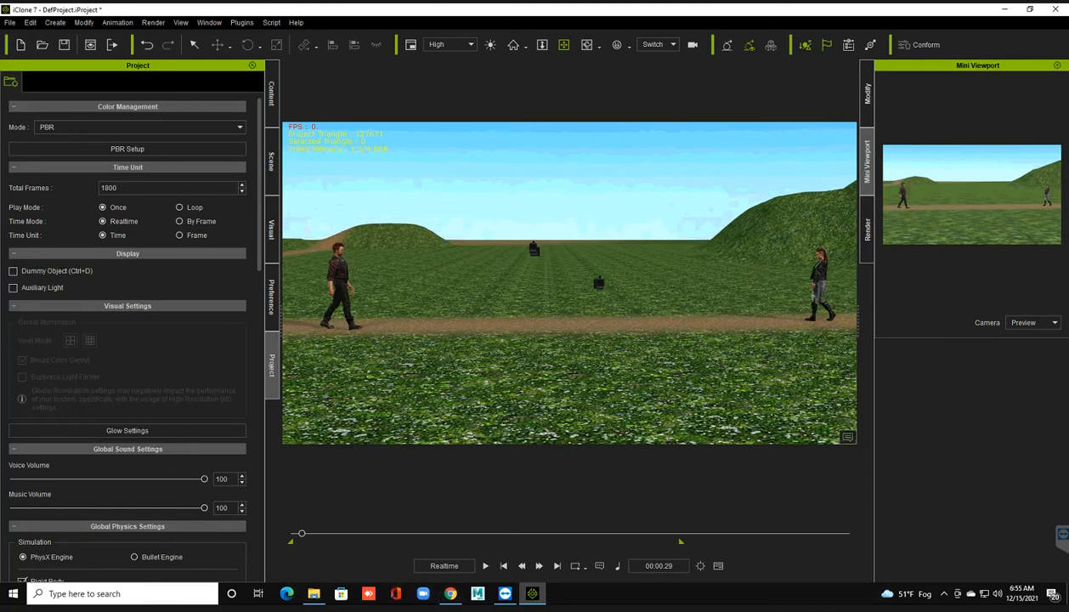
Step: Play the animation briefly in Time units, then go back to frame 30 and display it as time again
key("space")
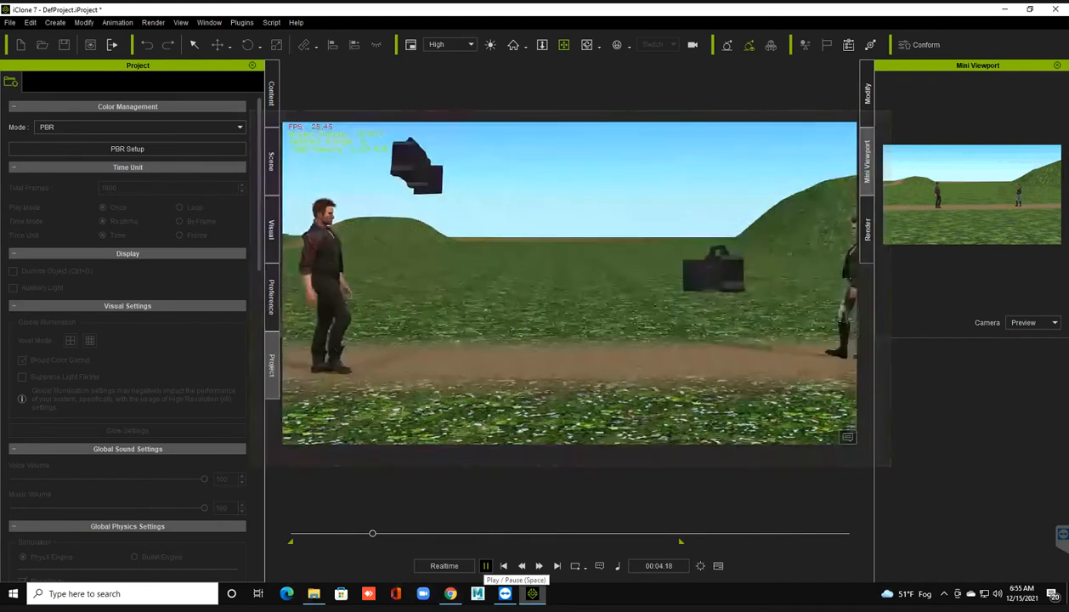
left_click(486, 566)
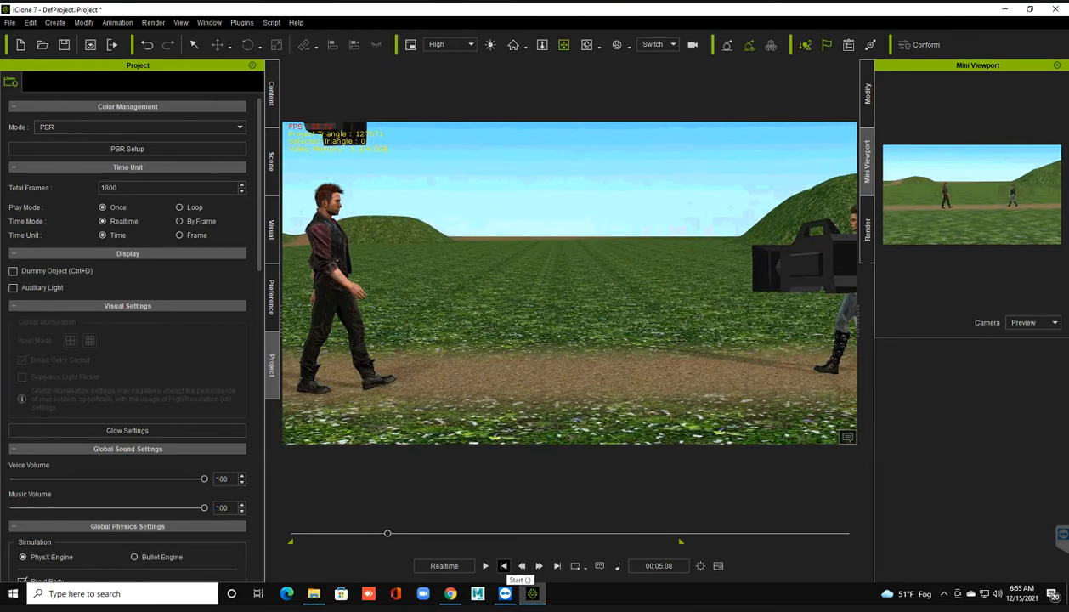
left_click(179, 234)
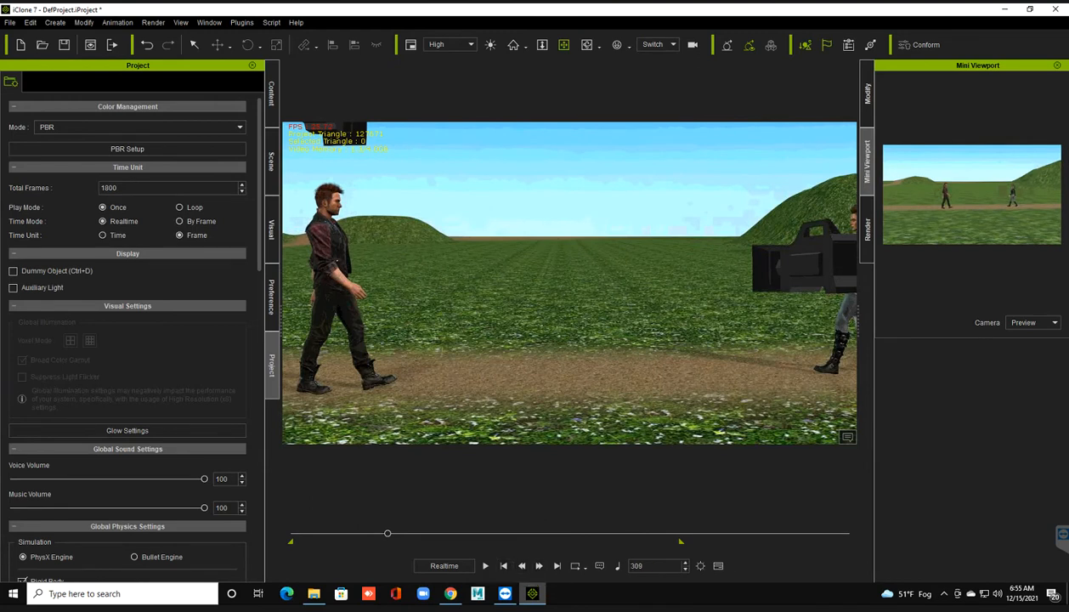
left_click_drag(650, 566, 576, 565)
type("30")
key("Return")
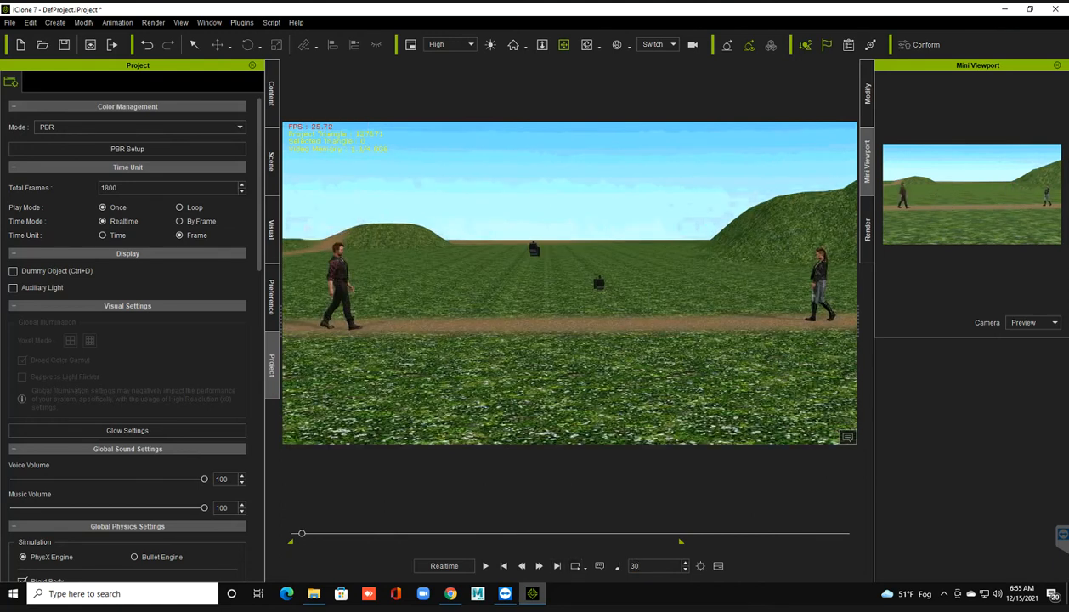
left_click(102, 235)
Step: Go to frame 60 in Frame units, set the project's time unit to Time, and return to the start
left_click(179, 235)
left_click_drag(644, 566, 577, 566)
type("60")
key("Return")
left_click(102, 234)
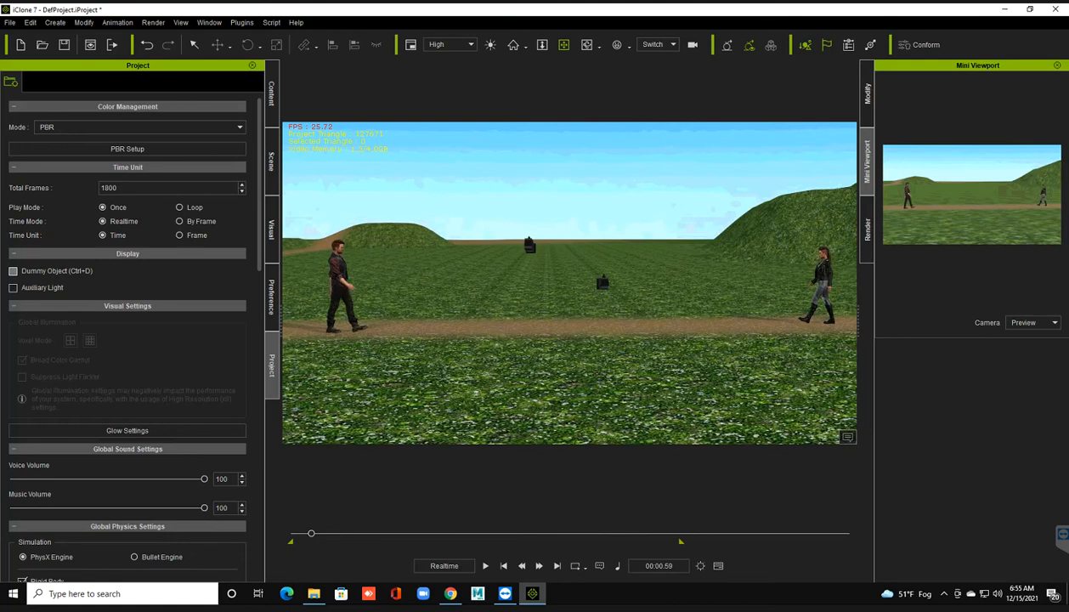
left_click(503, 566)
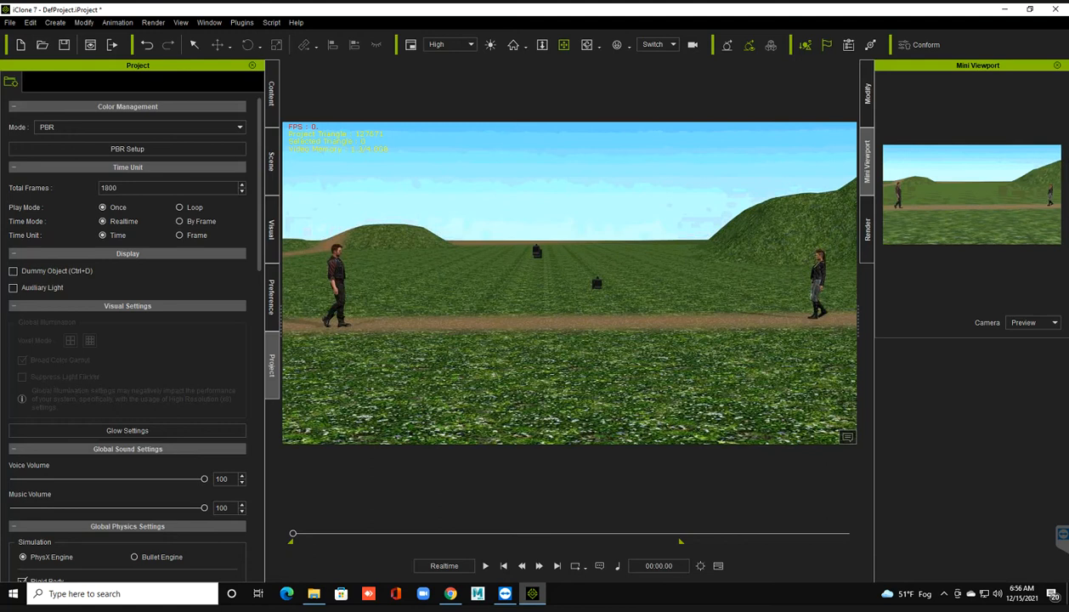
Step: Check the first_, second and third camera views in the Mini Viewport, then return it to the Preview camera
left_click(271, 94)
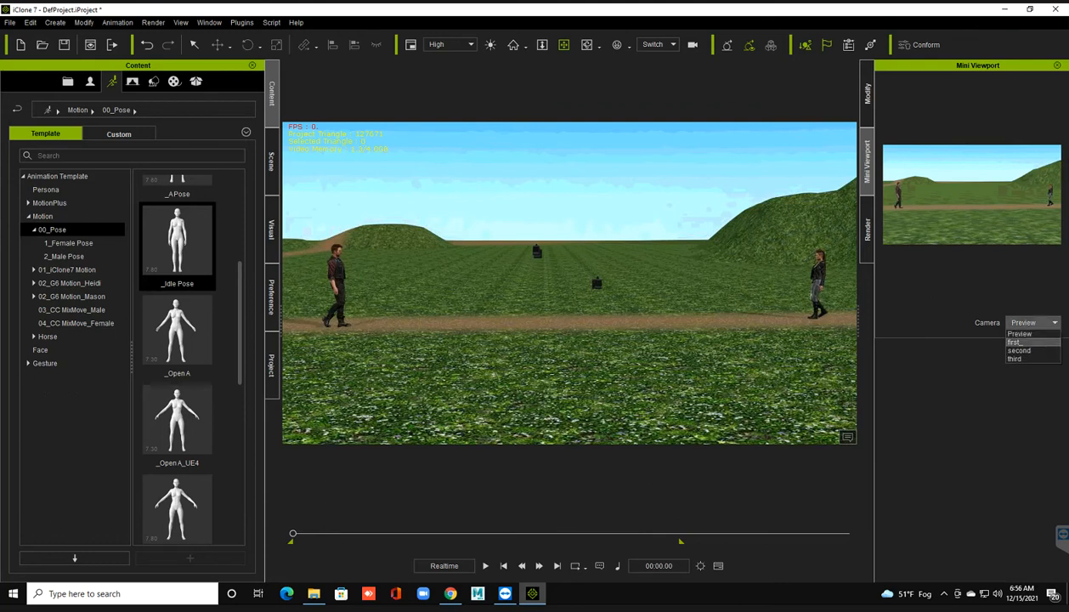
left_click(1017, 343)
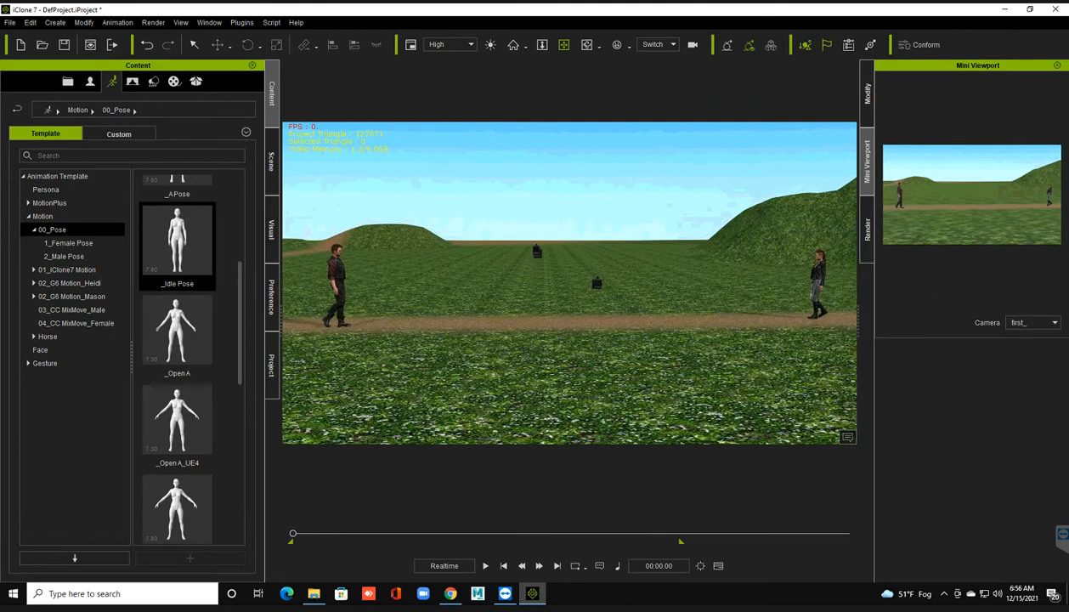
left_click(1032, 323)
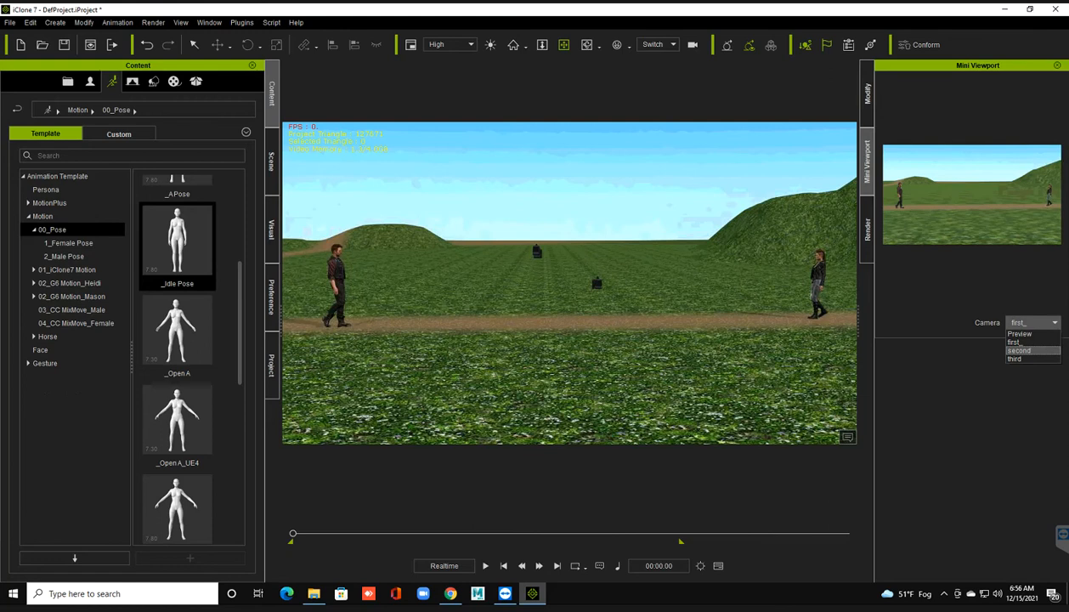
left_click(1019, 350)
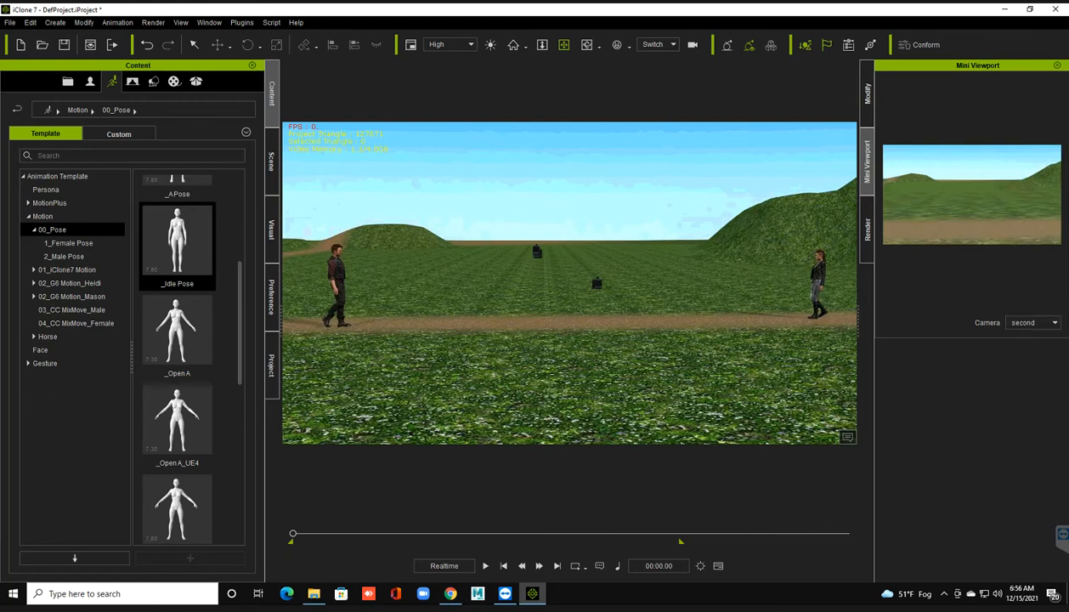
left_click(1032, 323)
left_click(1015, 359)
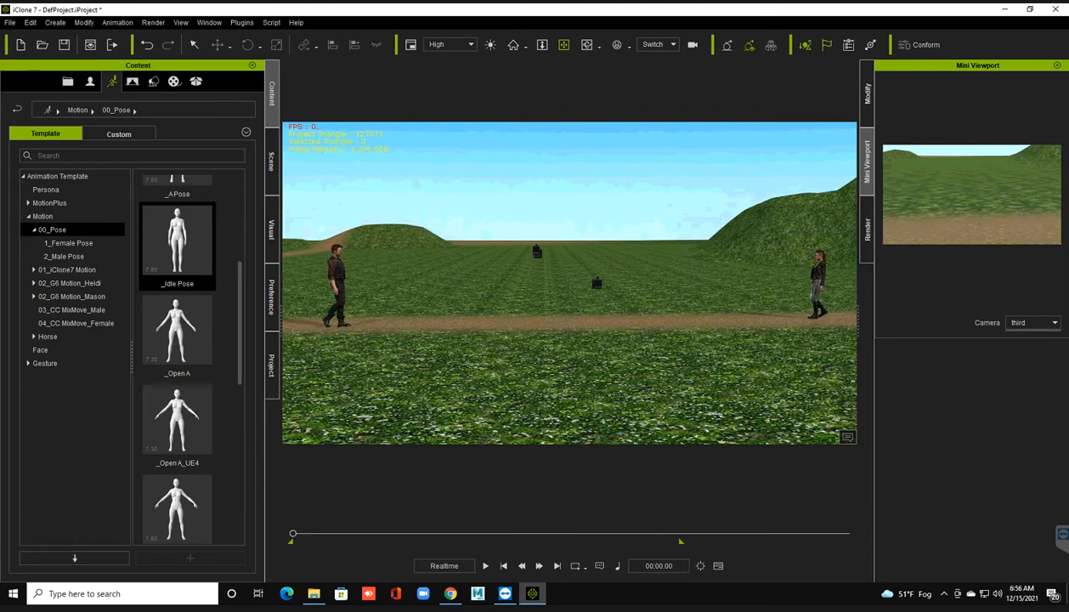
left_click(1032, 323)
left_click(1016, 333)
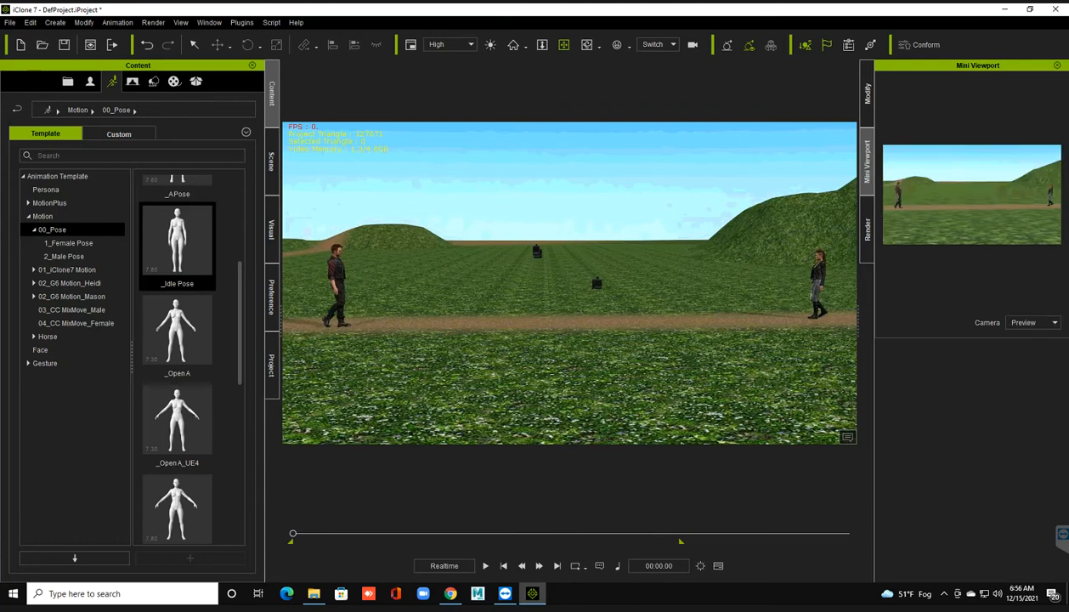
Step: Open the render settings, choose MP4 as the video format, and keep the frame rate at 30
left_click(868, 230)
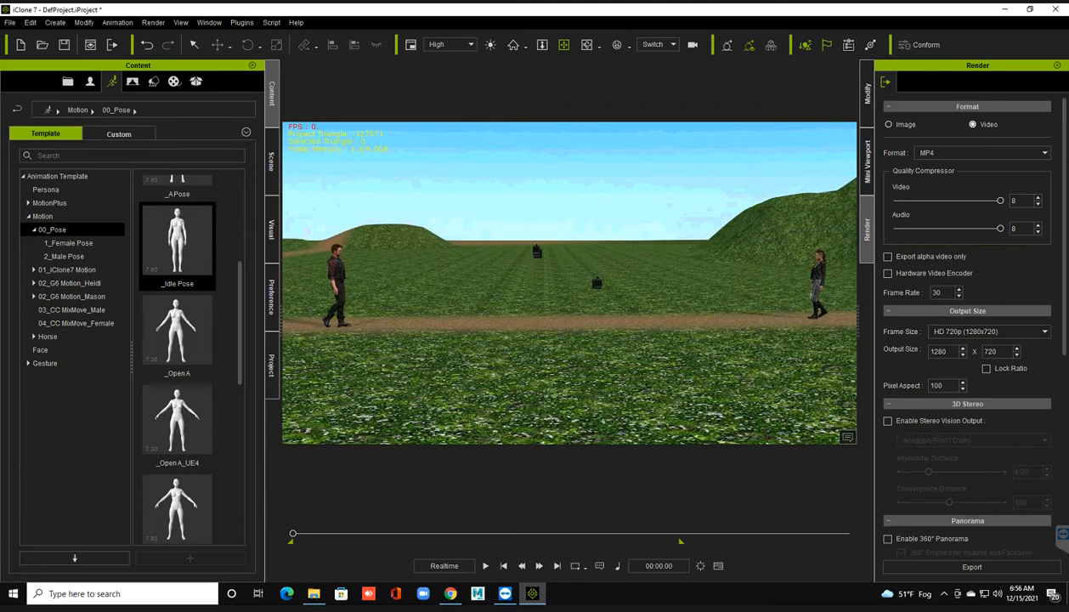
left_click(978, 153)
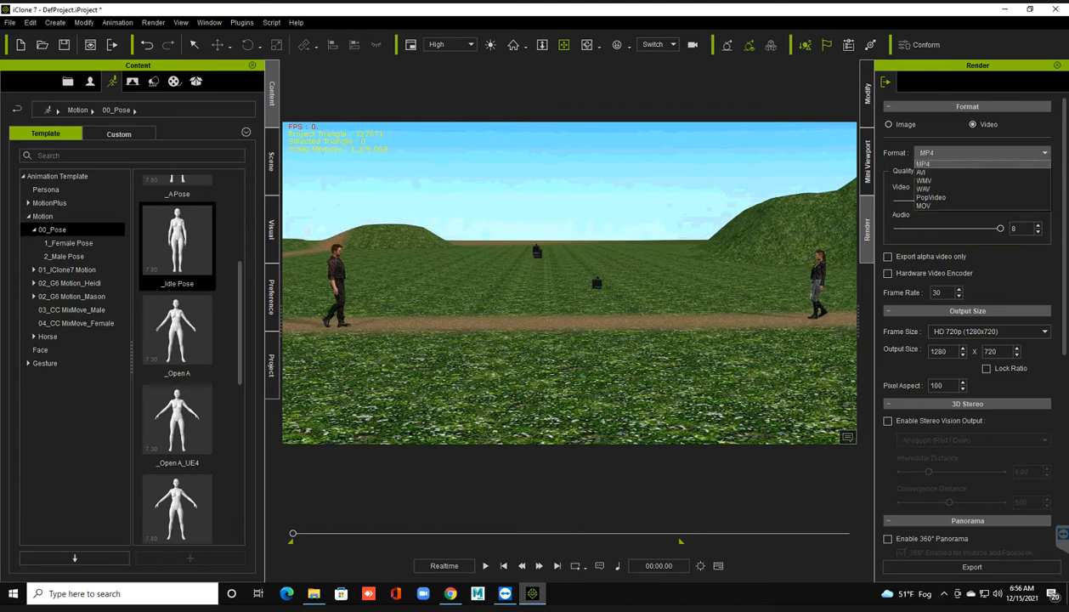
left_click(925, 164)
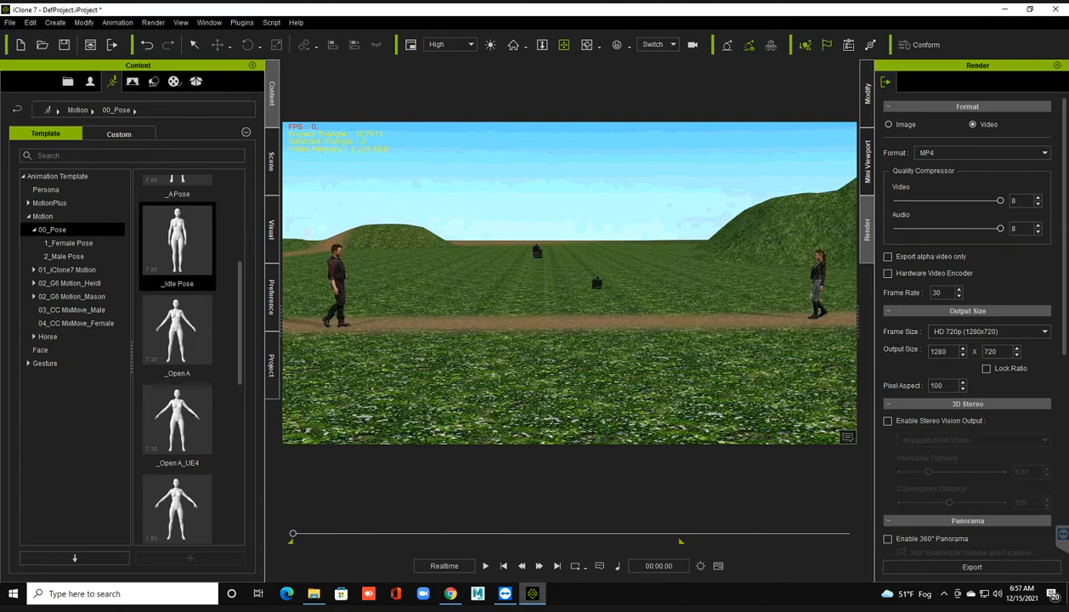
left_click_drag(943, 292, 929, 293)
left_click(940, 292)
left_click(939, 292)
left_click_drag(943, 292, 926, 293)
left_click(941, 293)
Step: Set the render frame size to DVD NTSC (720x480) and review the output size and render quality options
left_click(986, 332)
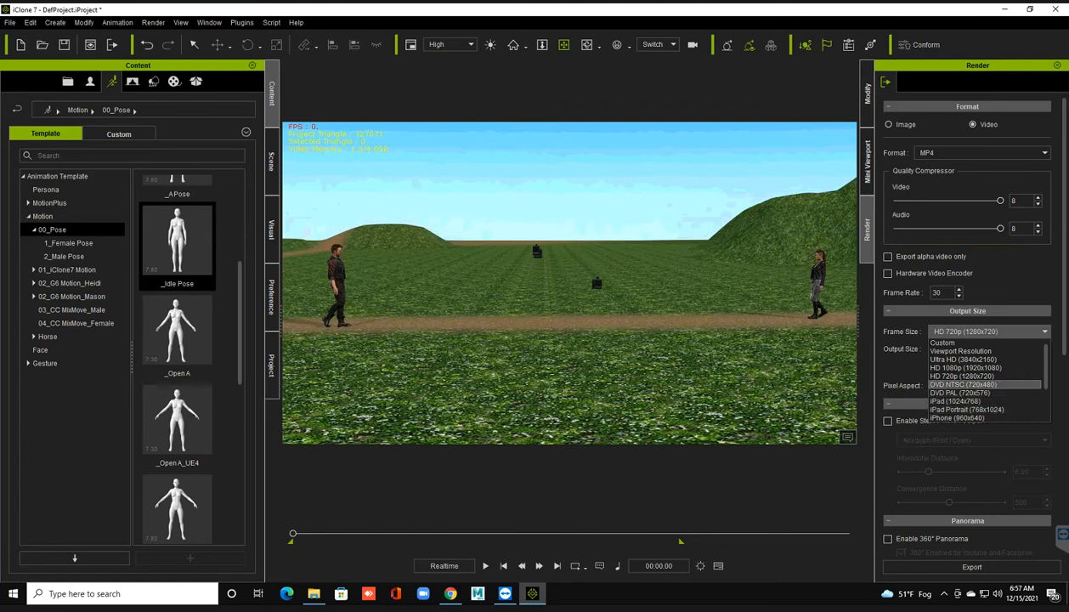
left_click(962, 384)
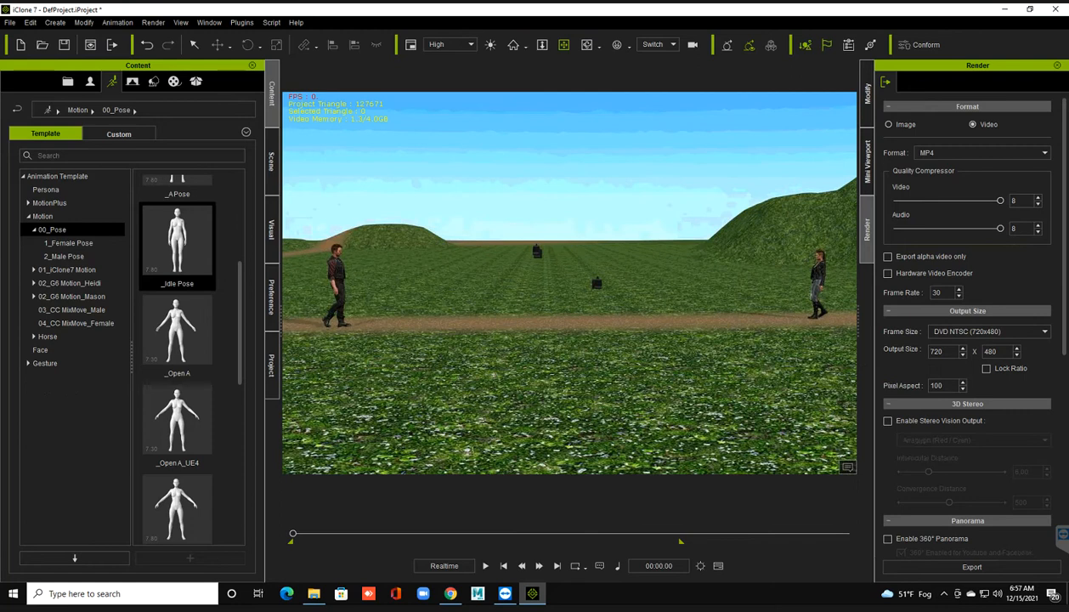
double_click(940, 351)
left_click(941, 352)
scroll(958, 319, "down", 5)
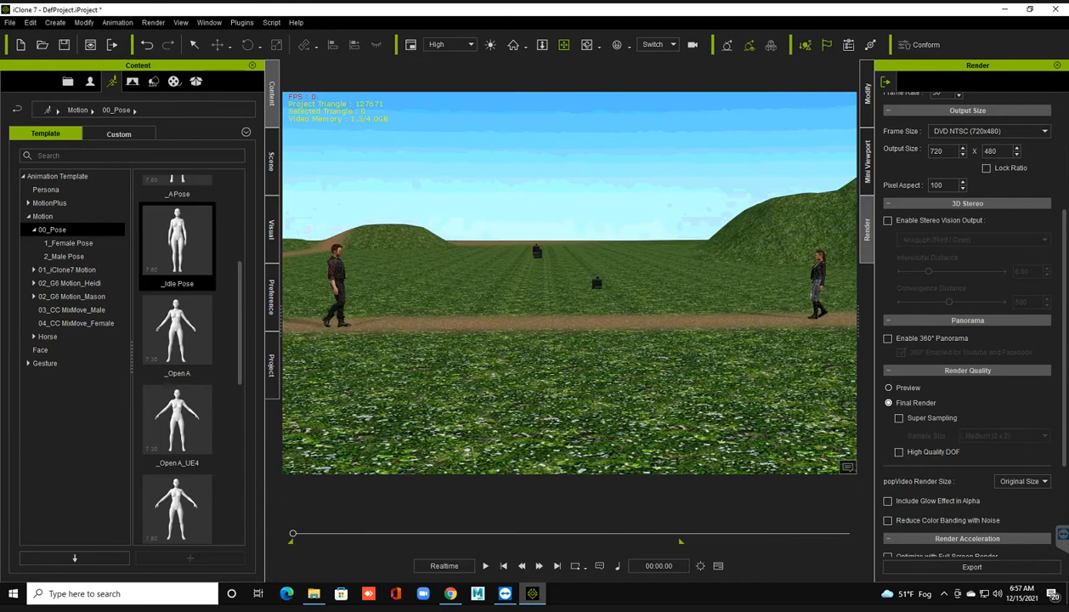
scroll(958, 320, "down", 1)
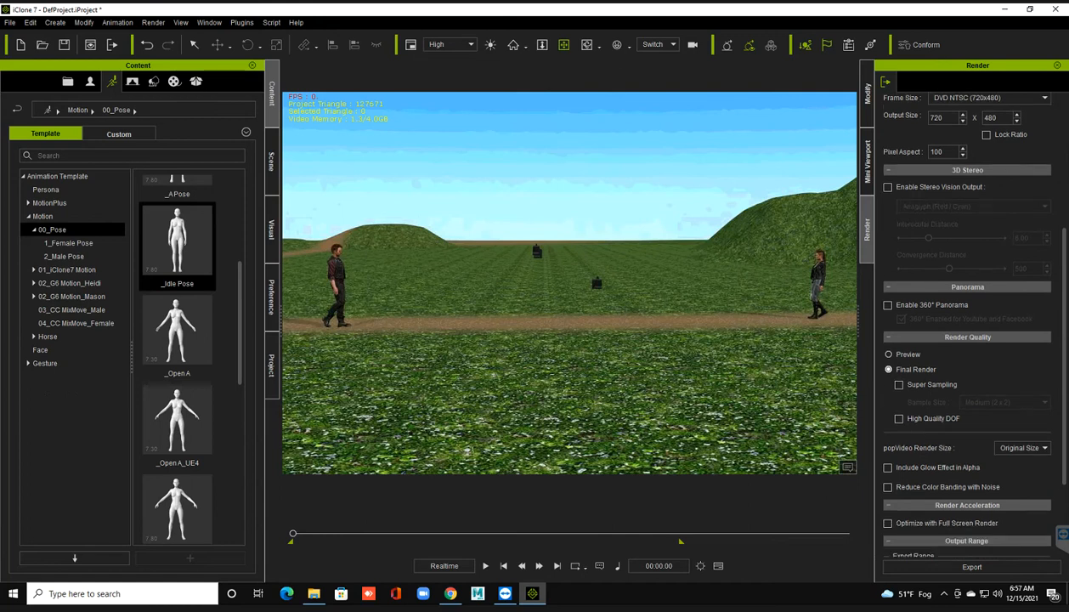
Step: Restrict the render's export range to frames 1 through 1260
scroll(958, 320, "down", 1)
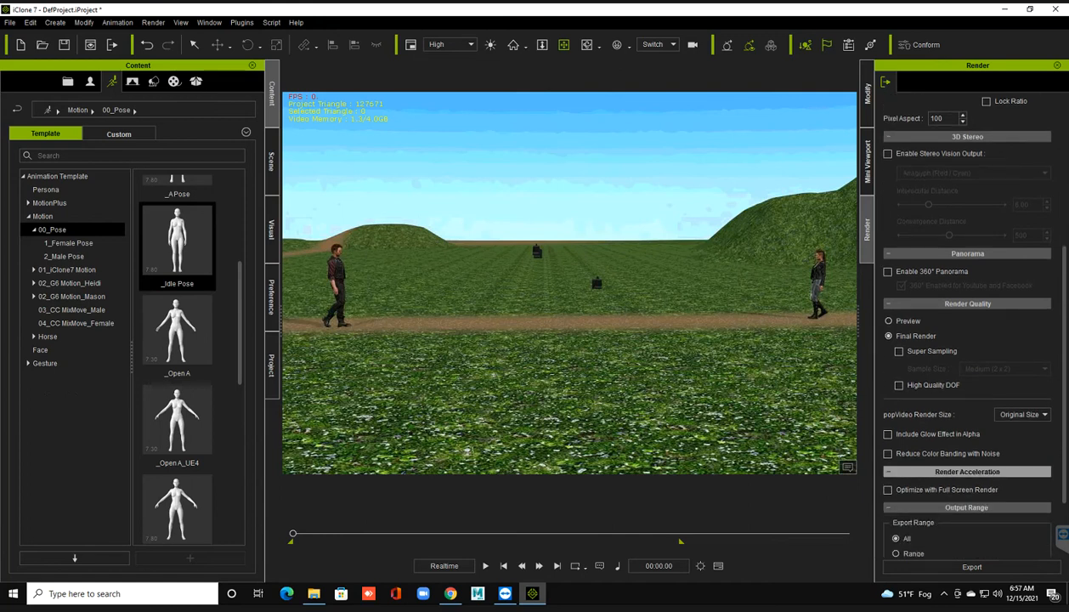
scroll(873, 482, "down", 3)
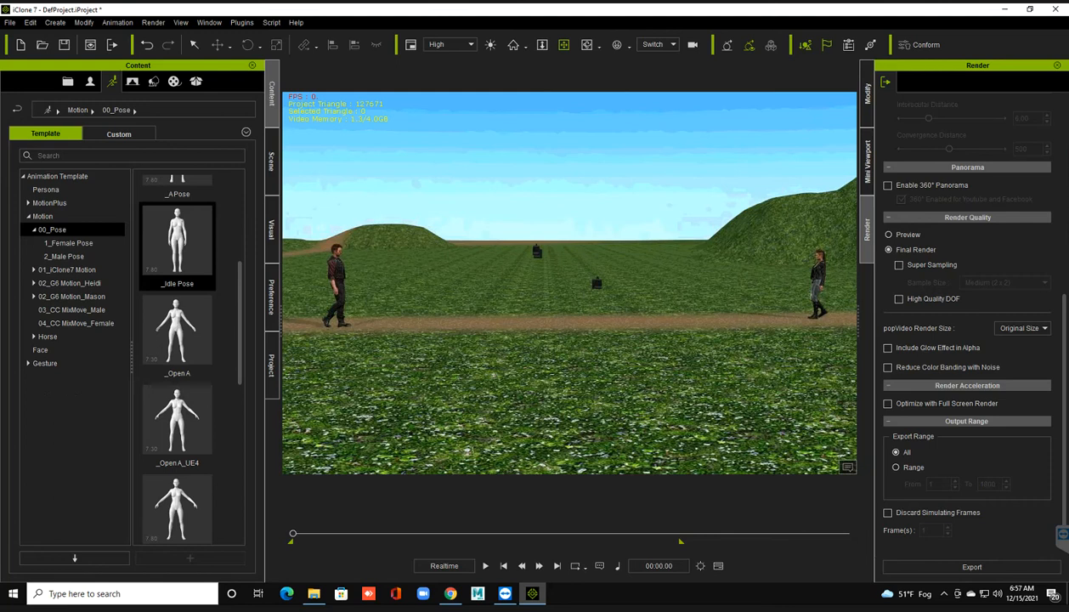
left_click(896, 467)
double_click(931, 484)
type("1")
left_click_drag(997, 485, 978, 485)
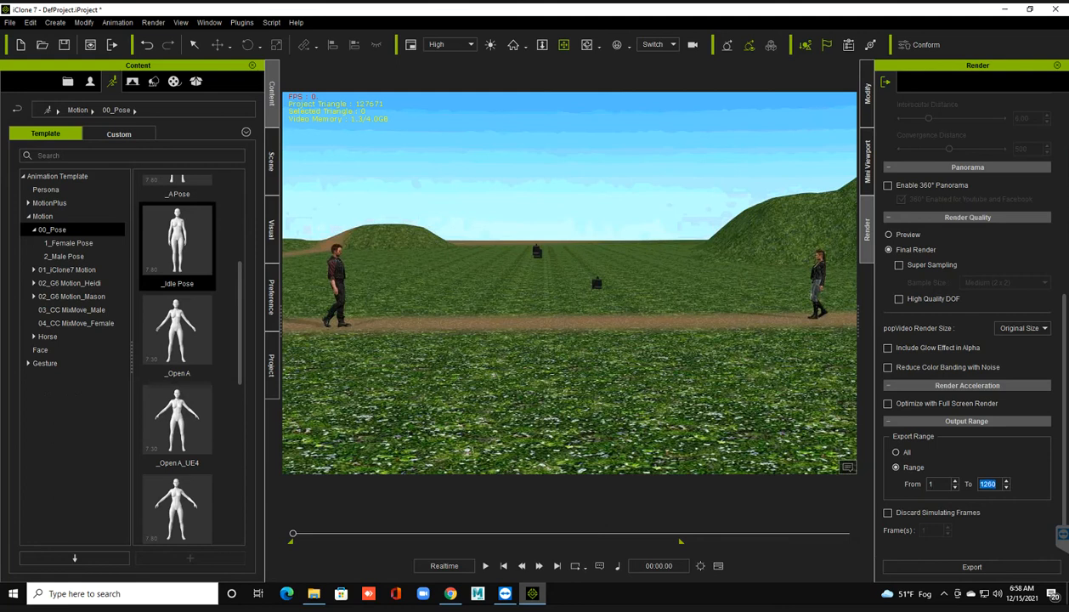
left_click(896, 468)
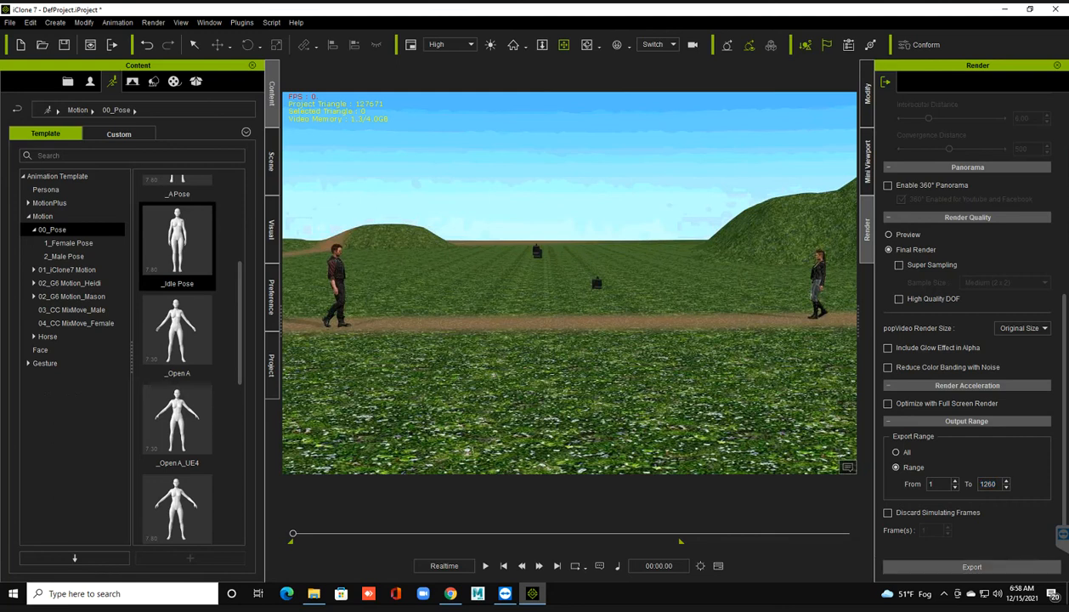
Step: Export the render as an MP4 file named final render on the Desktop
left_click(972, 567)
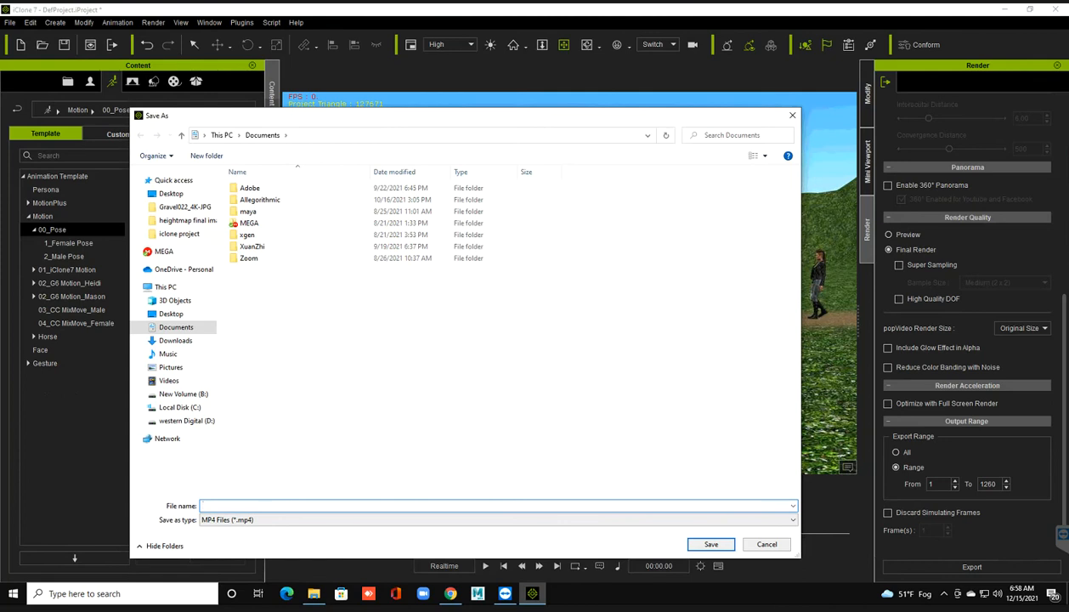
left_click(170, 314)
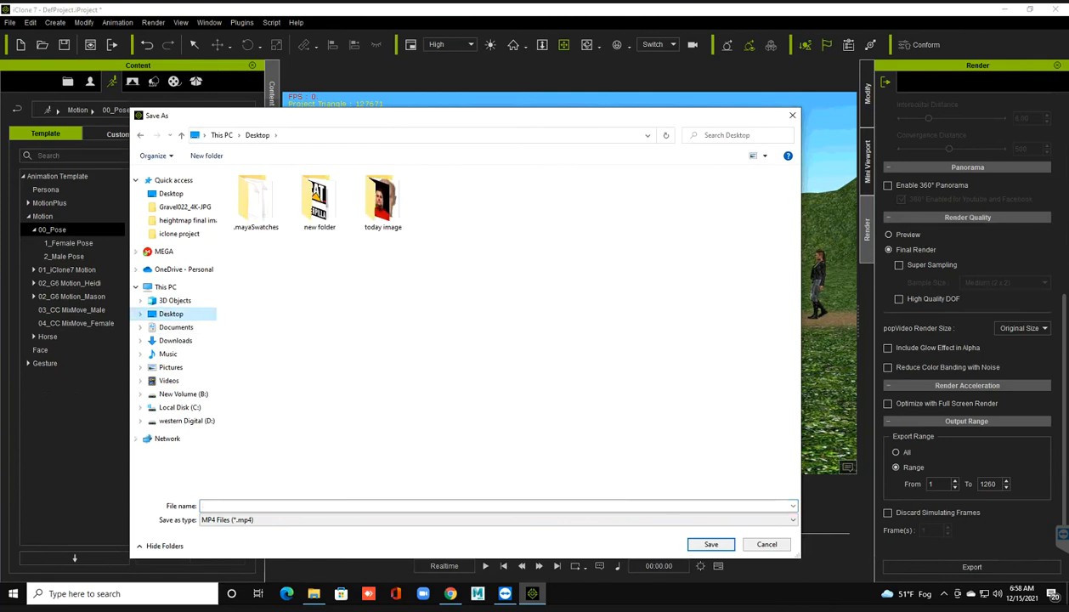
left_click(221, 506)
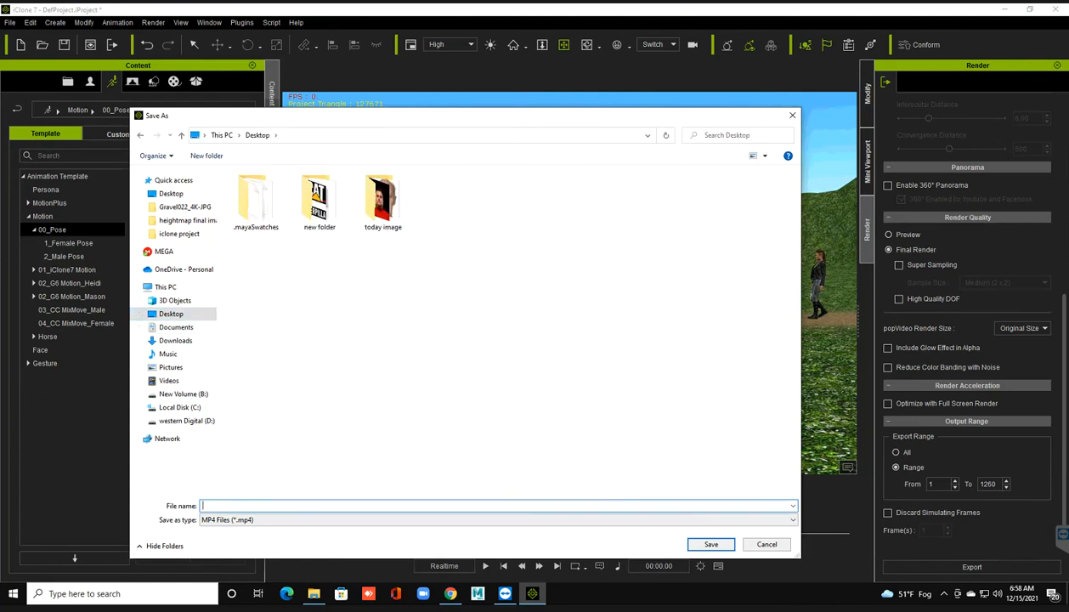
type("final render")
key("Return")
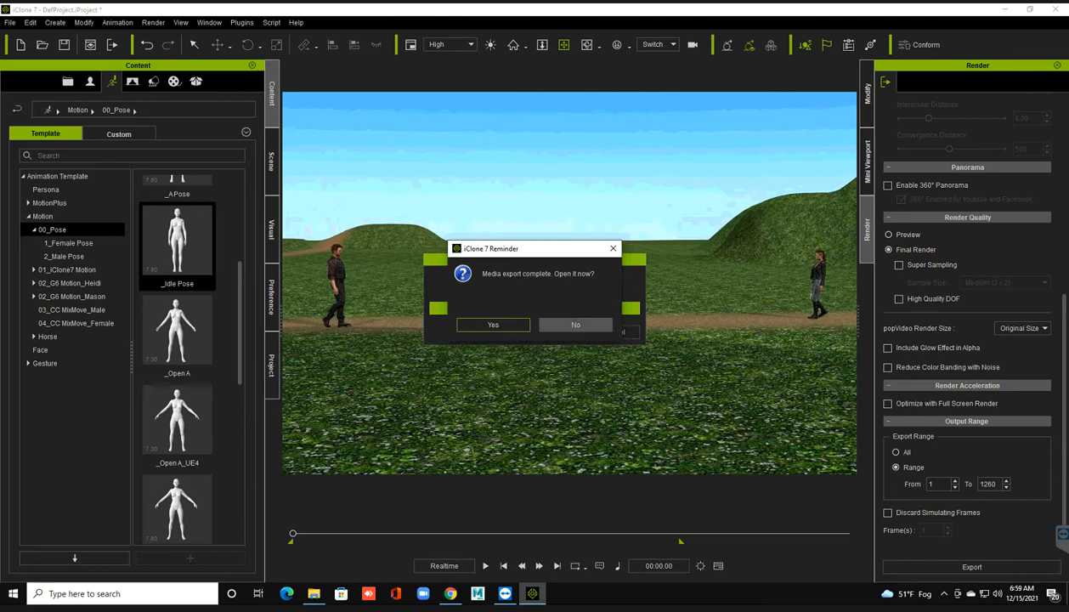
Step: Open the exported video to watch it through, and close the player when it ends
key("Return")
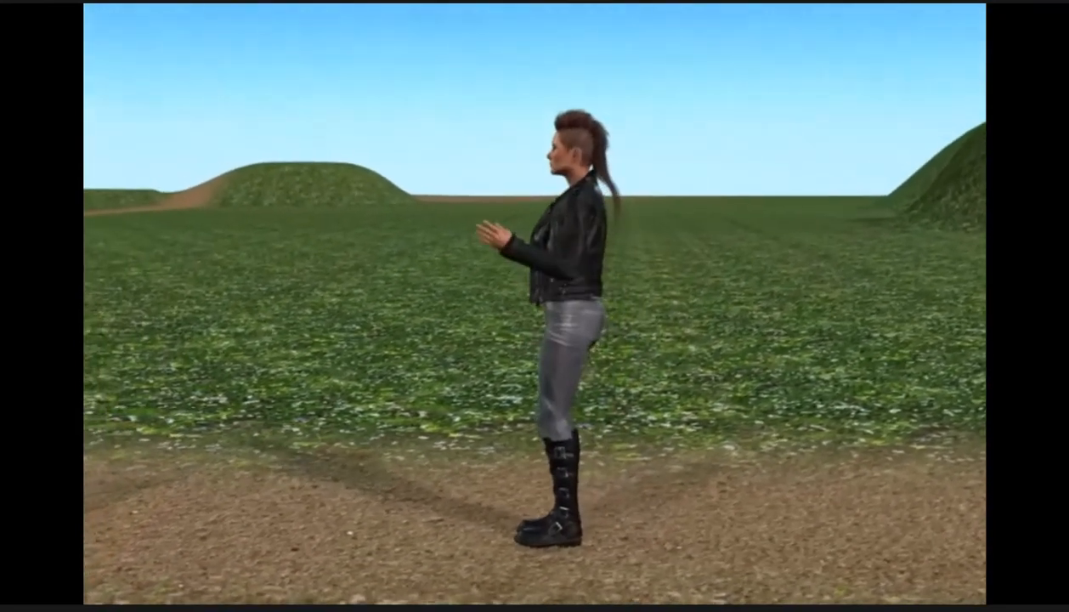
key("Escape")
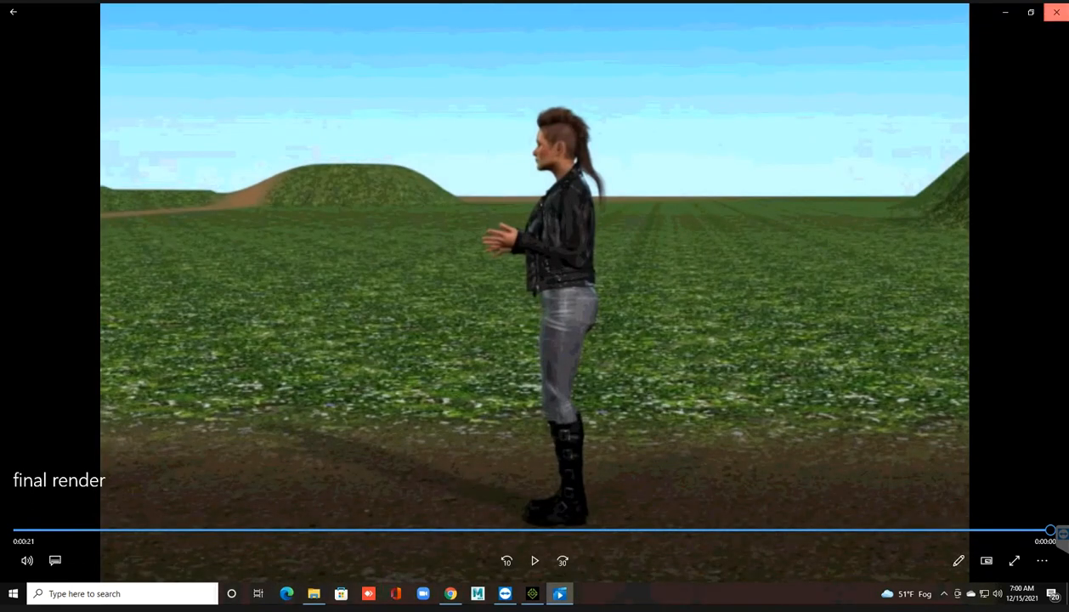
left_click(1056, 12)
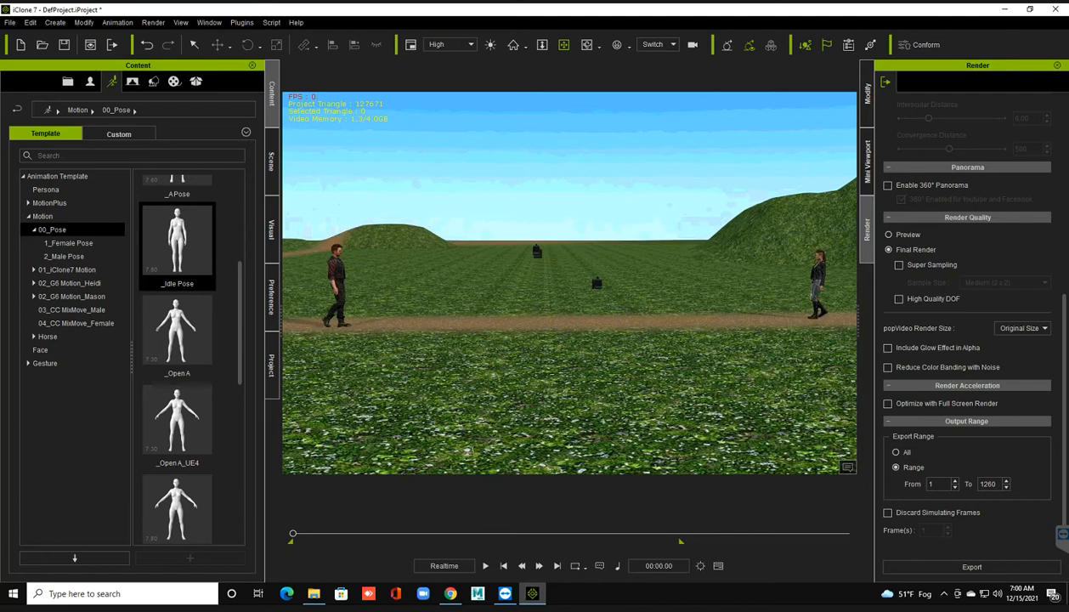
Step: Switch the main view from the Switch camera to the Preview camera and select the male character
left_click(659, 44)
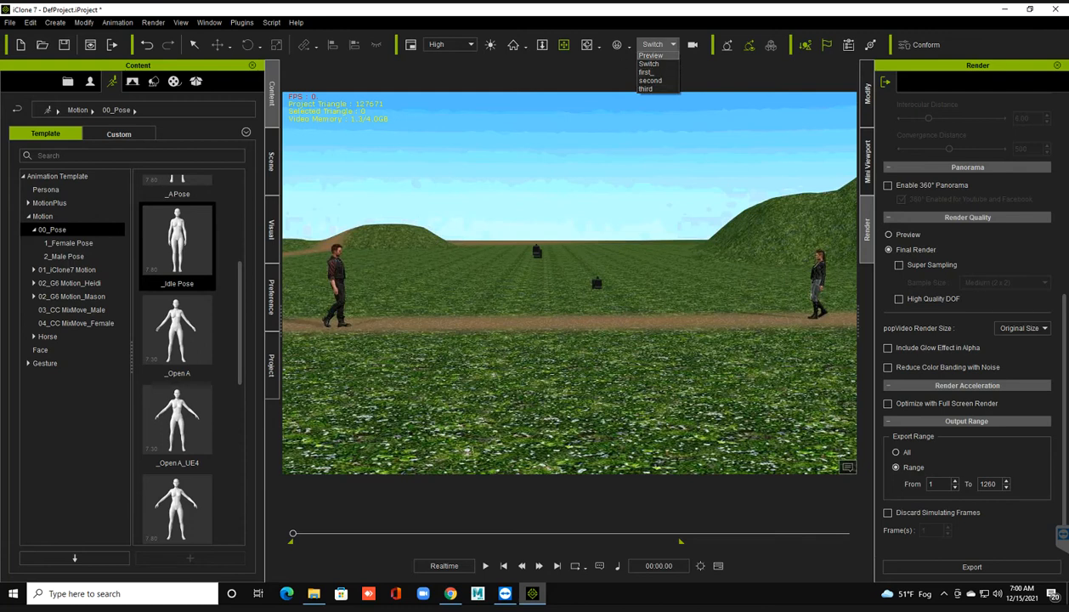
left_click(652, 55)
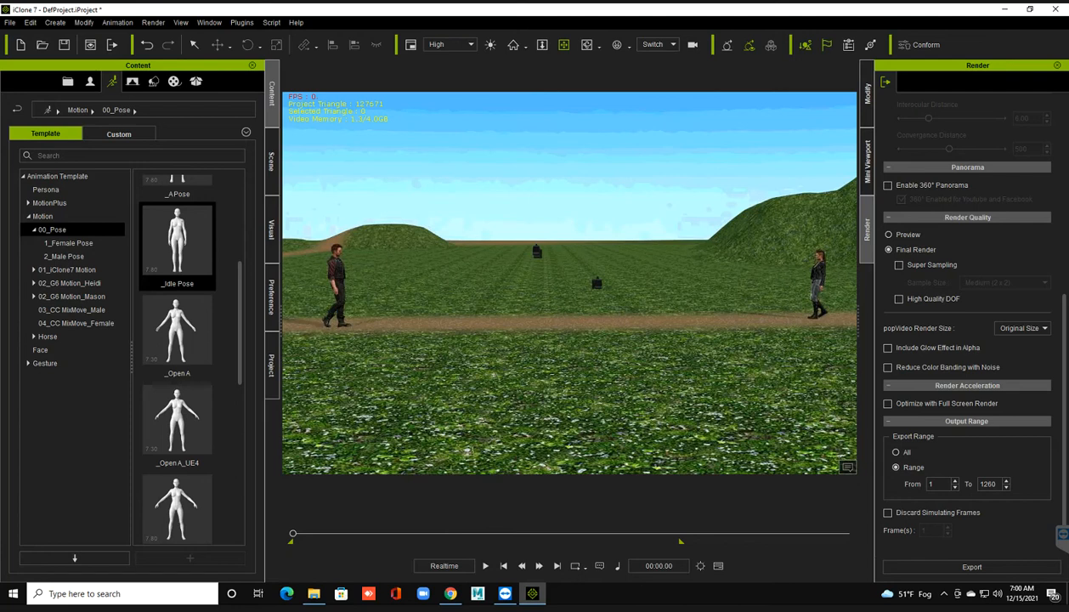
left_click(659, 44)
left_click(650, 64)
left_click(659, 44)
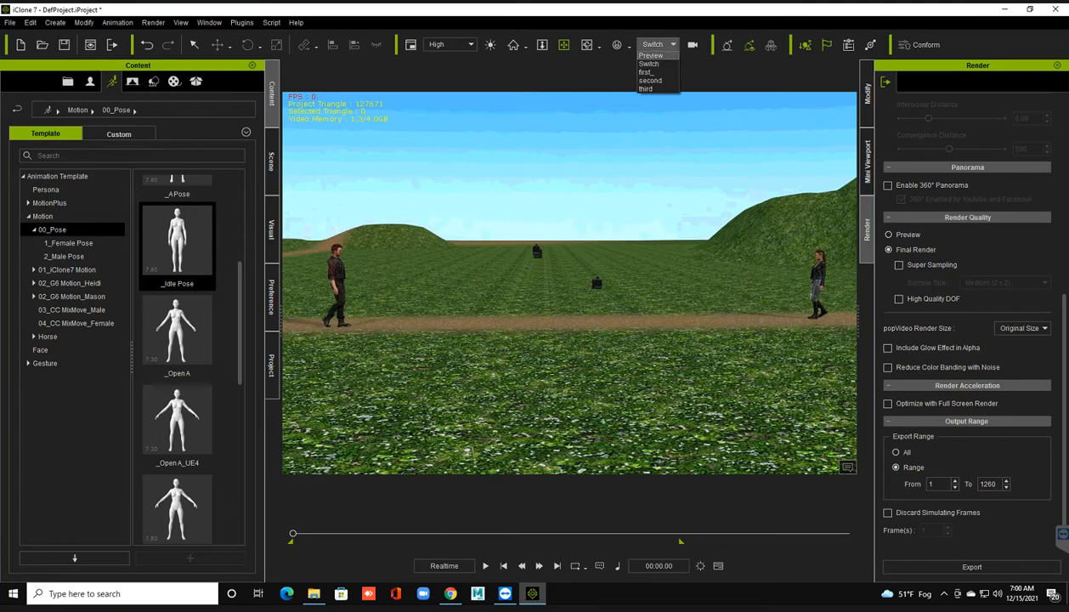
left_click(651, 56)
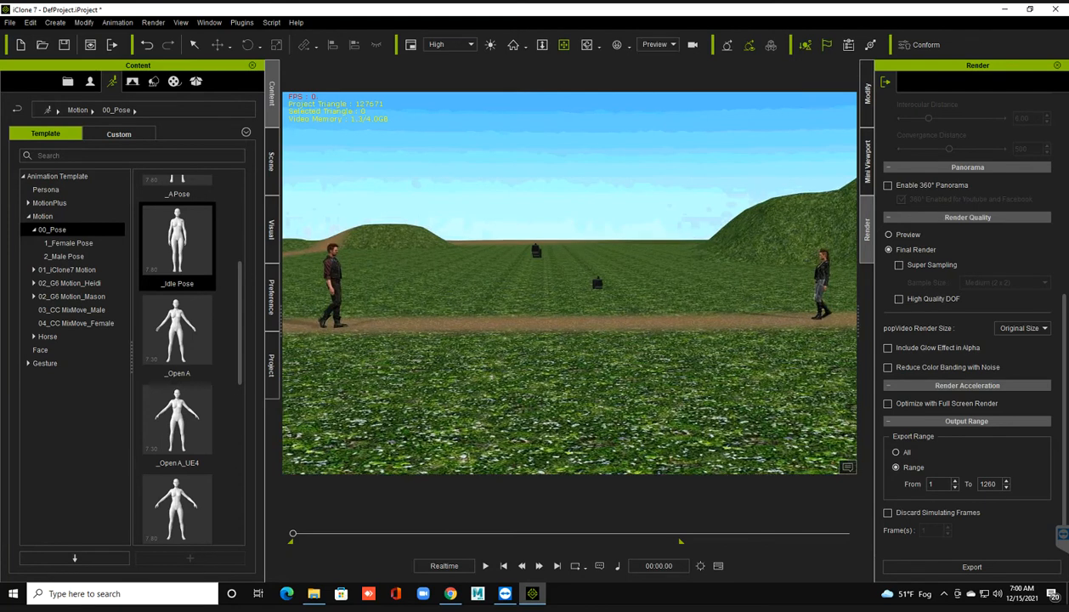
left_click(333, 278)
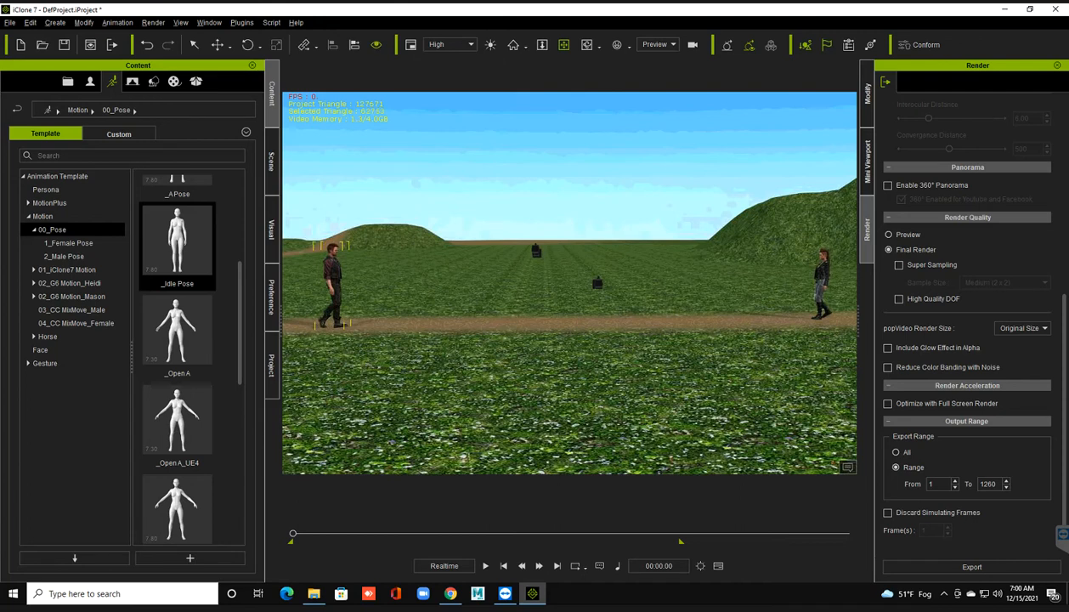
right_click_drag(510, 340, 646, 340)
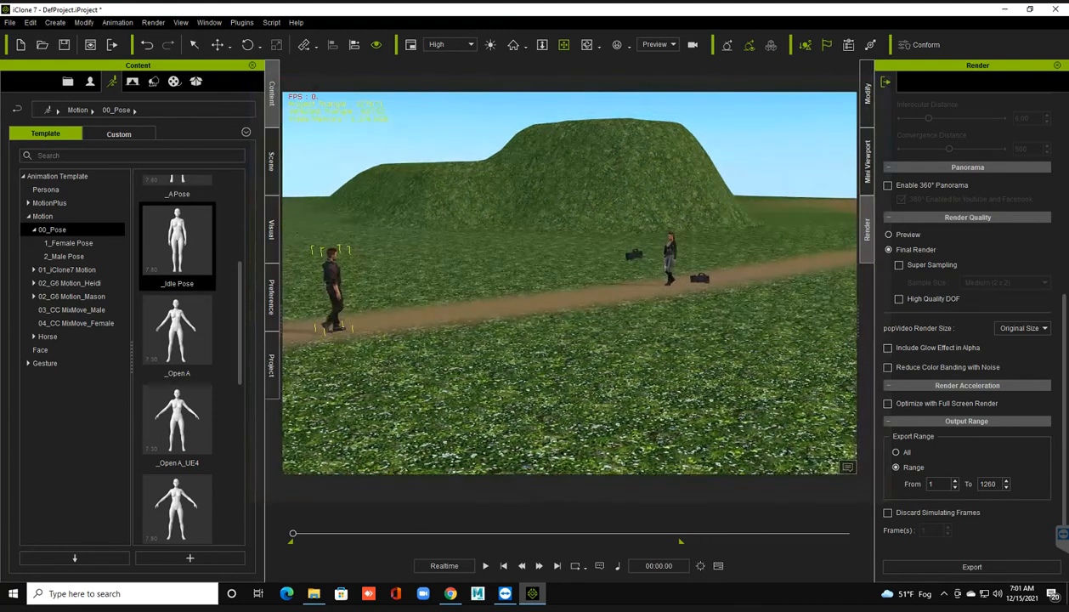
right_click_drag(646, 340, 646, 308)
Step: Check the file size of final render in its properties on the desktop, and return to iClone
left_click(1005, 9)
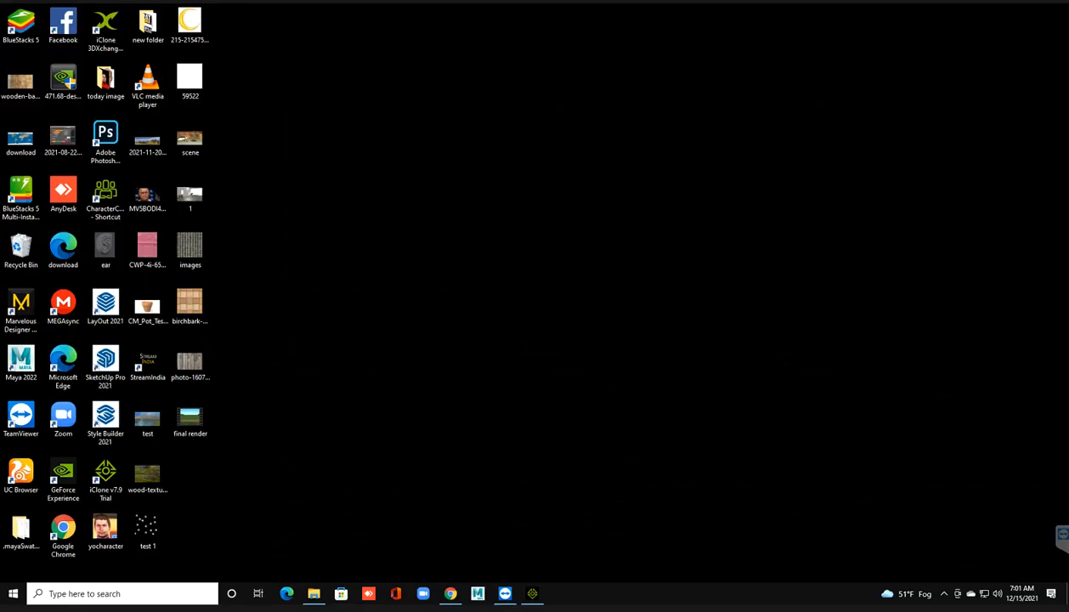
right_click(185, 275)
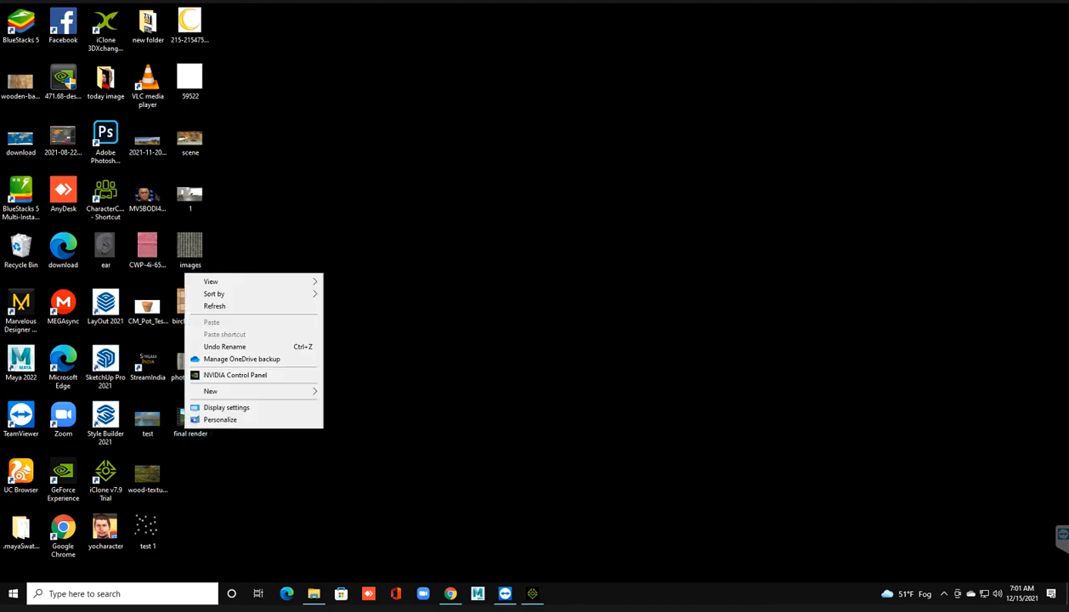
left_click(189, 420)
left_click(188, 420)
right_click(184, 420)
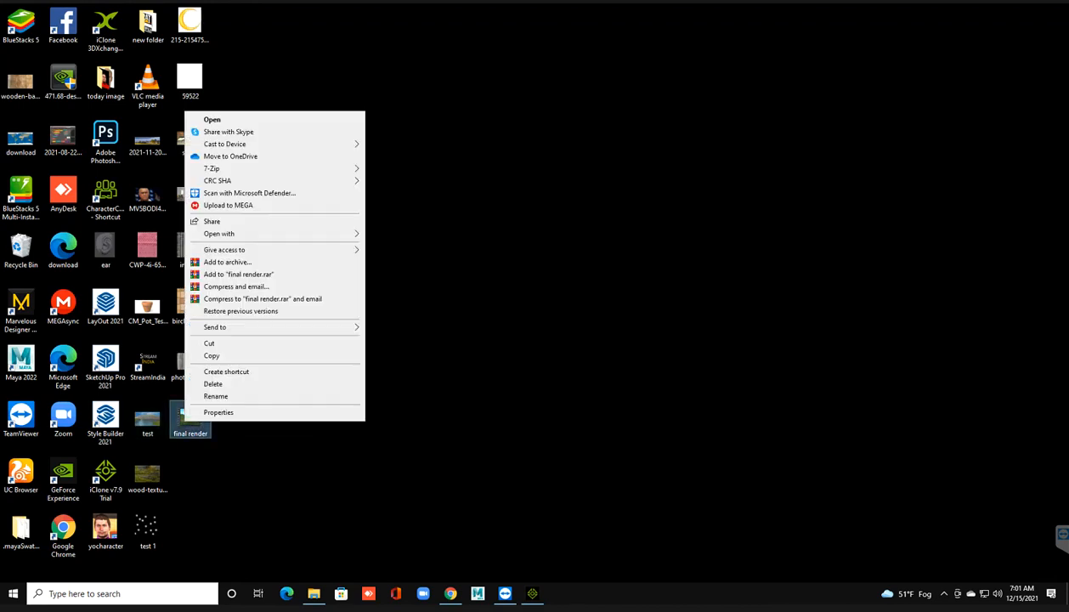
left_click(219, 412)
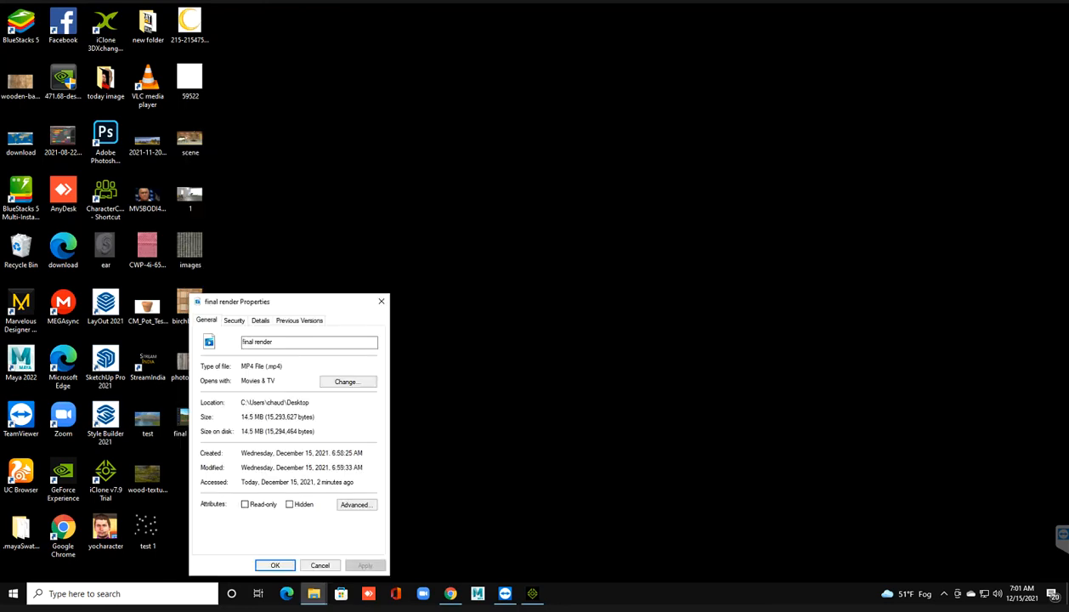
double_click(245, 417)
left_click(245, 417)
left_click(381, 301)
left_click(532, 593)
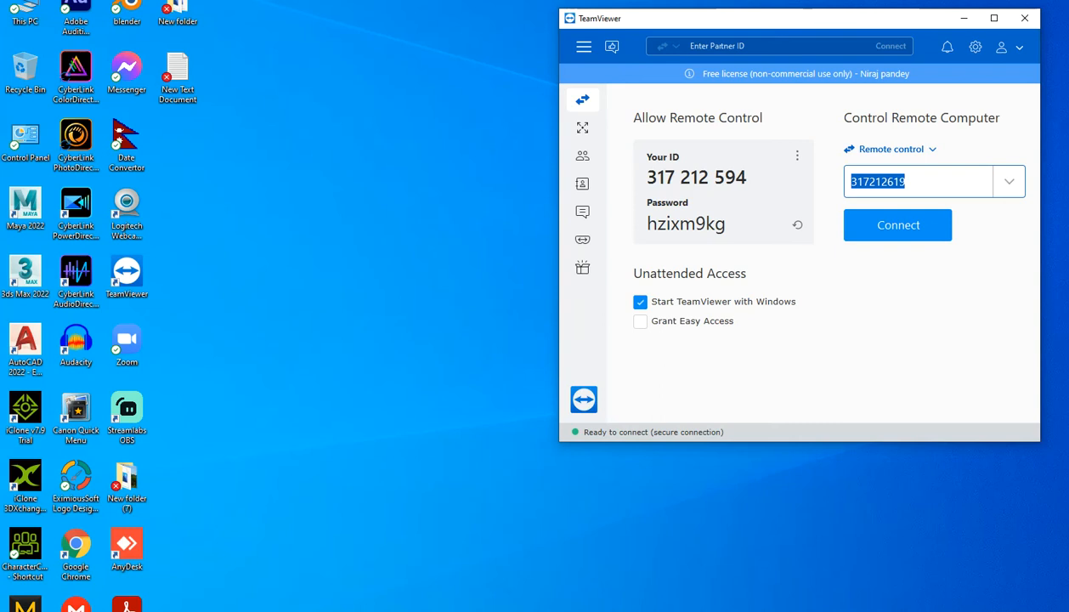
left_click(850, 576)
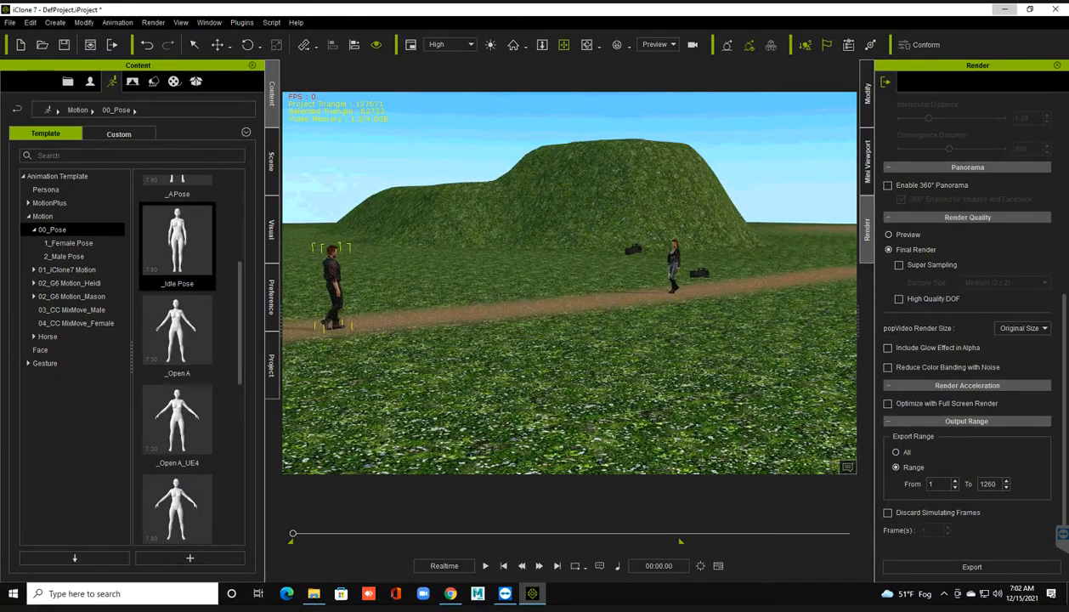
Step: Minimize iClone and refresh the desktop
left_click(1005, 9)
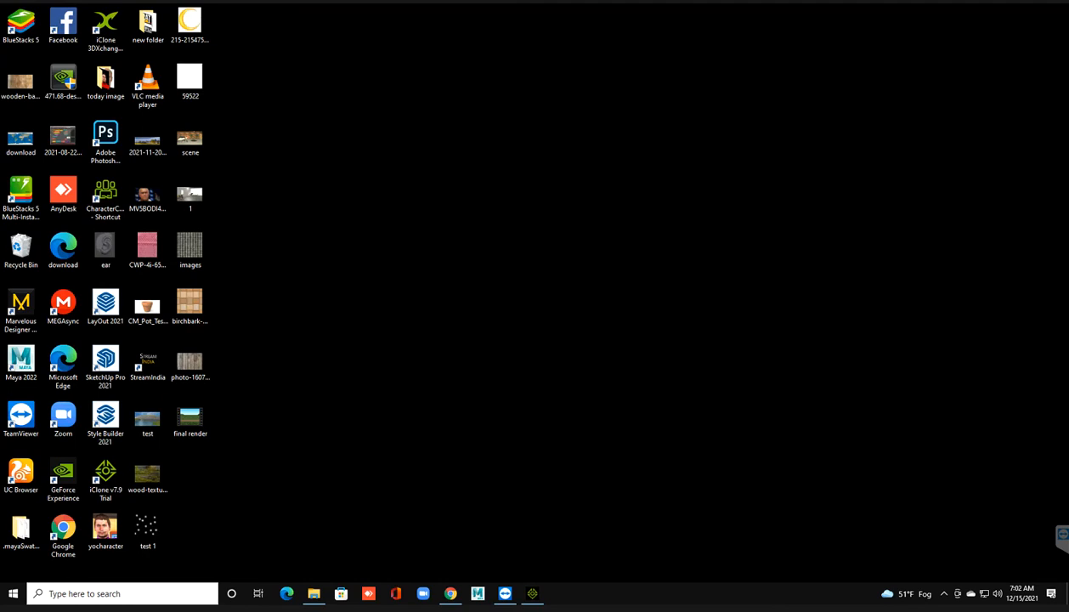
right_click(404, 381)
left_click(434, 413)
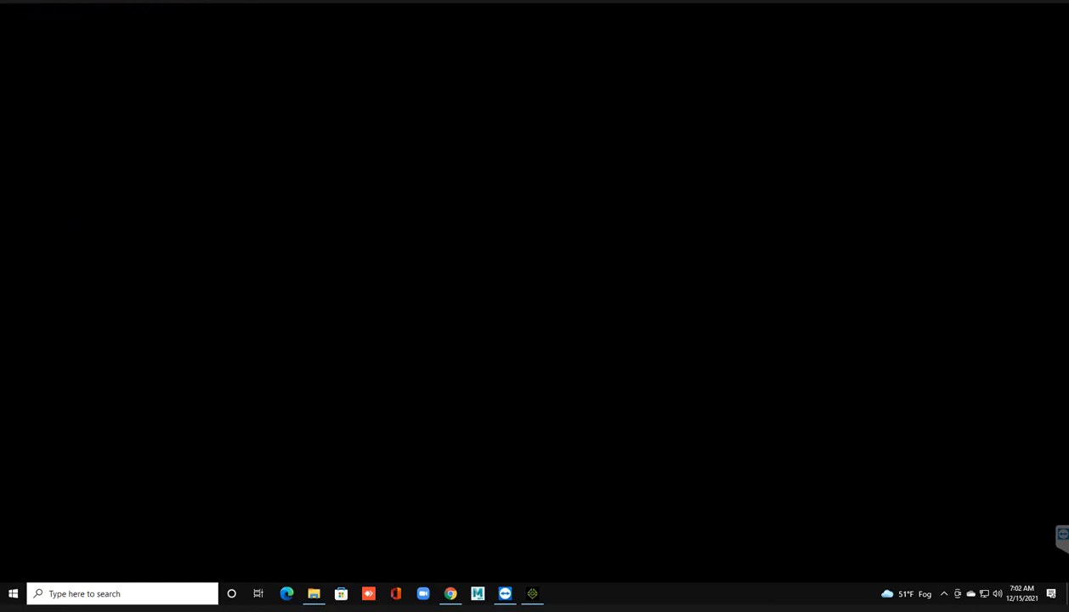
right_click(452, 273)
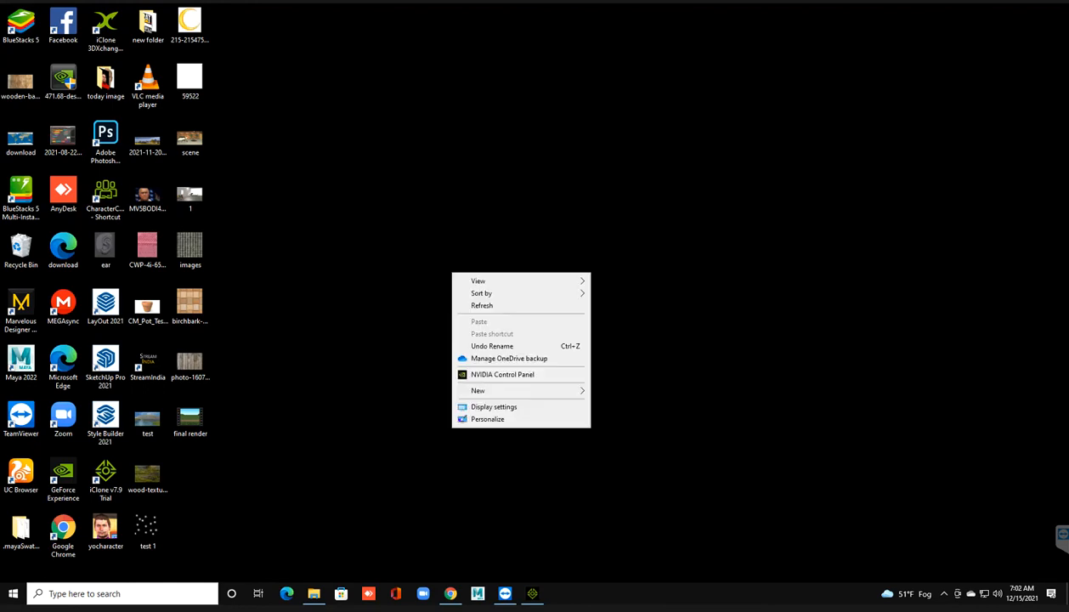
left_click(482, 305)
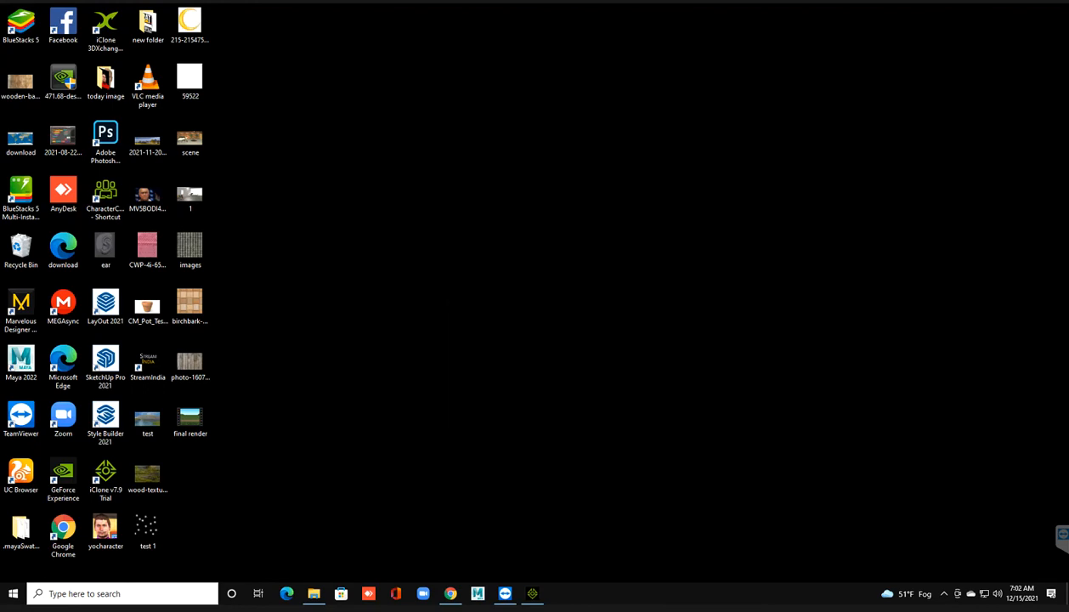
Step: Review the general and detailed properties of the final render file, including its length, frame size and frame rate
left_click(191, 419)
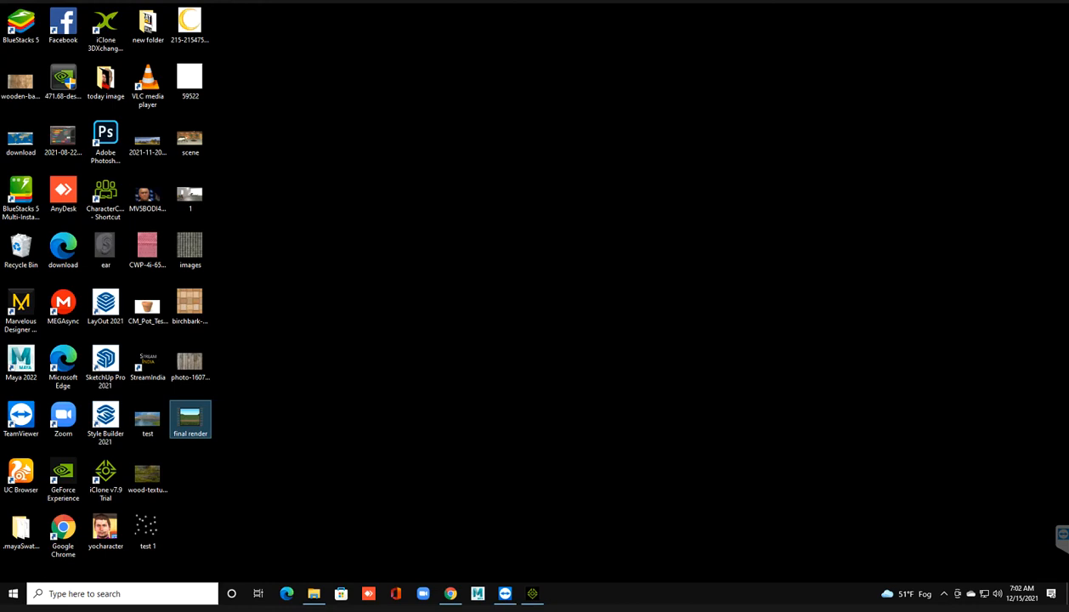
right_click(192, 419)
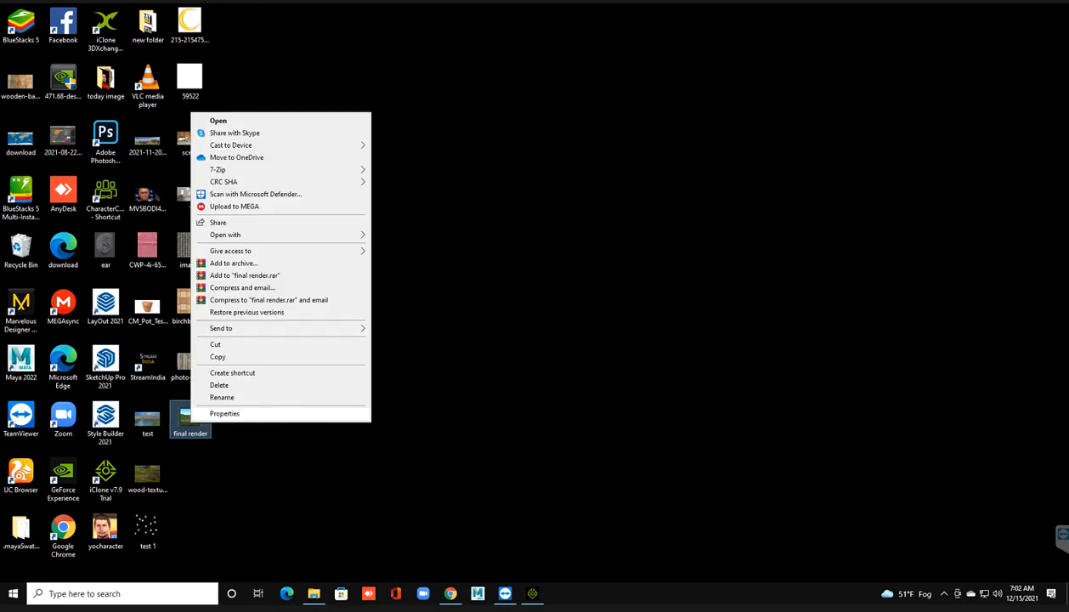
left_click(225, 413)
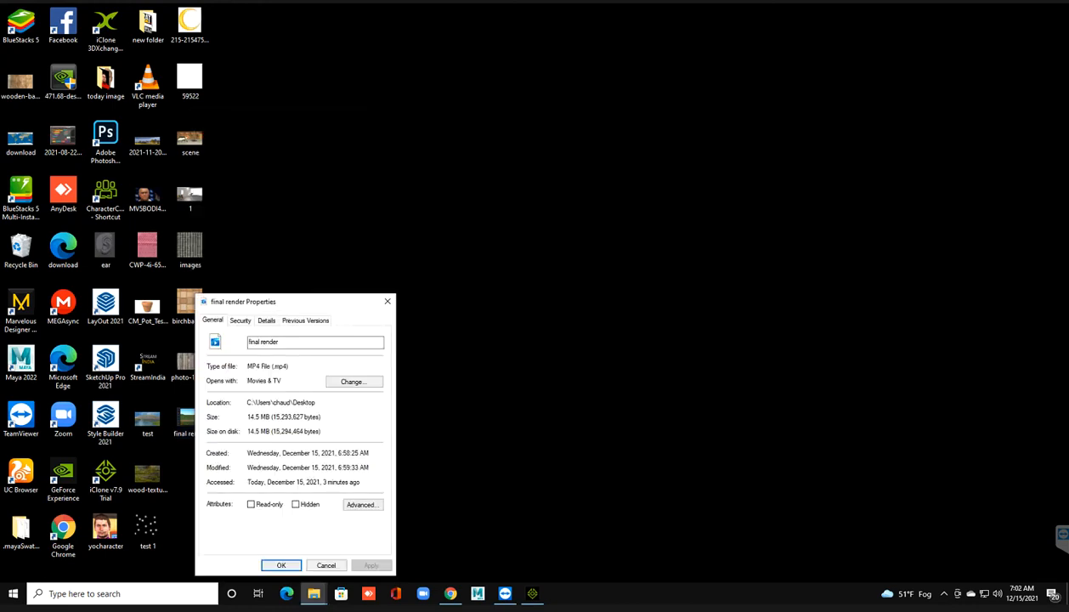
left_click_drag(303, 306, 333, 296)
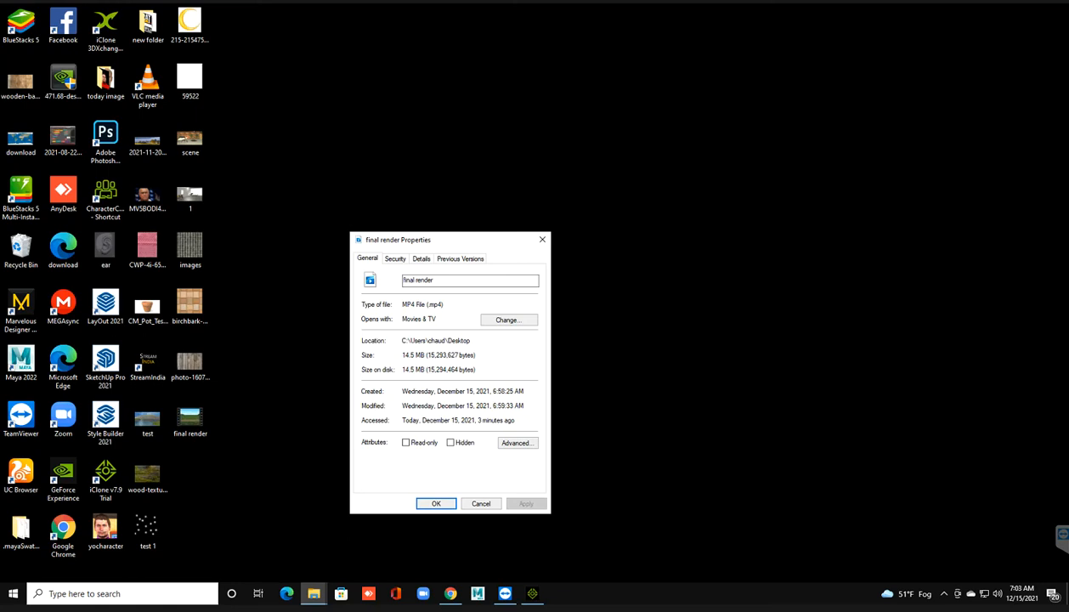
left_click(422, 258)
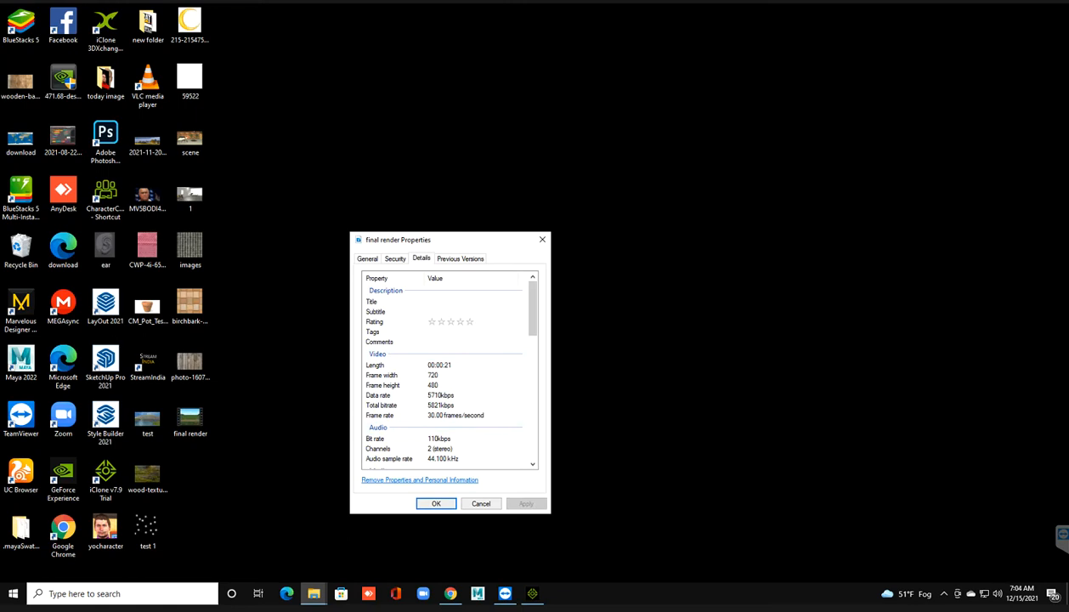
left_click(543, 240)
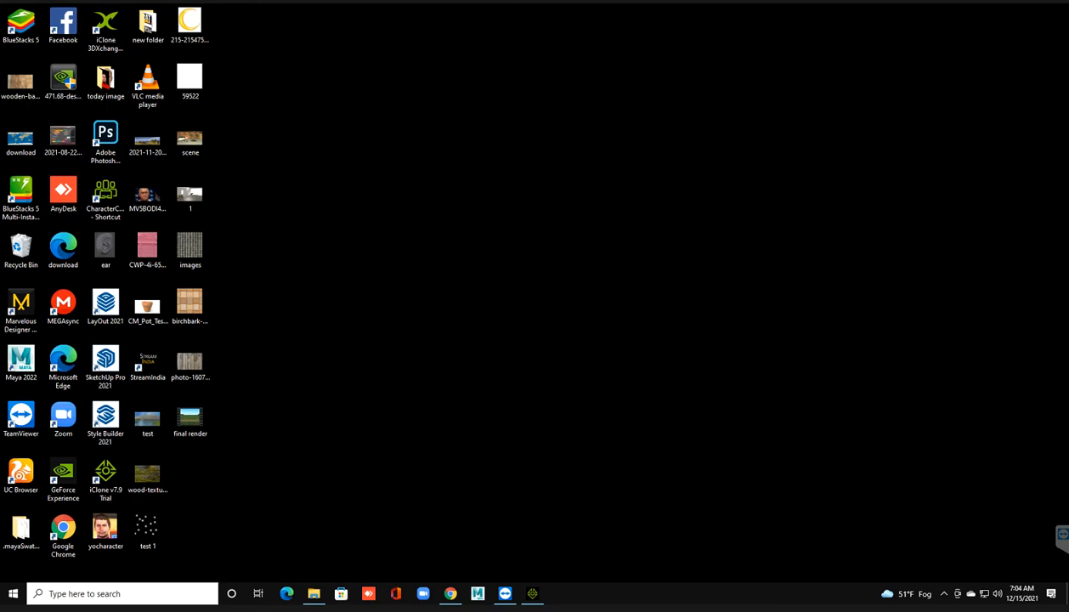
Step: Play the final render video from the desktop and close the player when it finishes
double_click(189, 419)
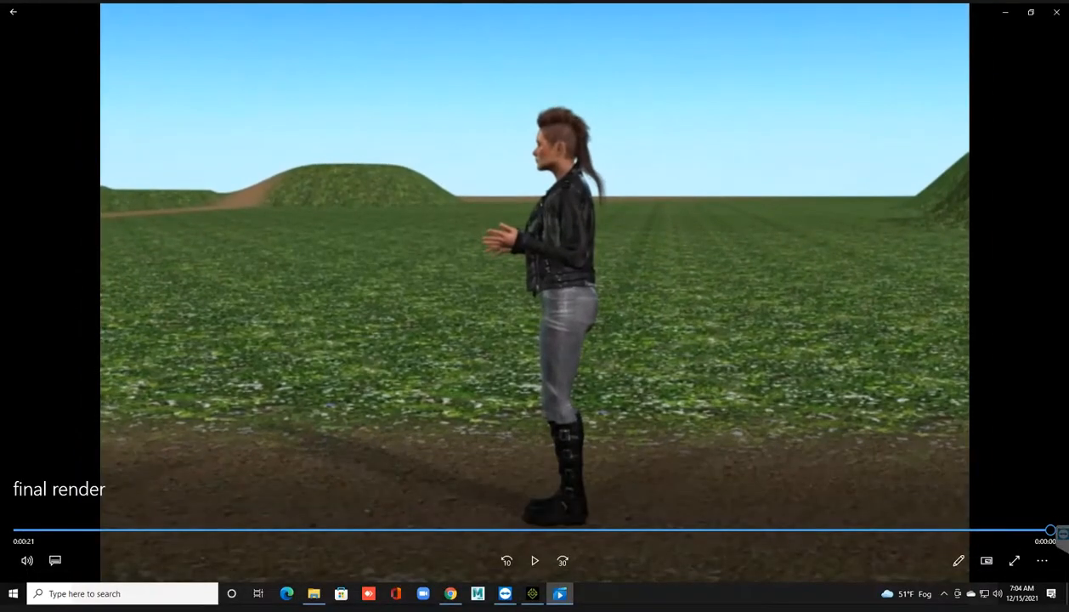
left_click(1057, 11)
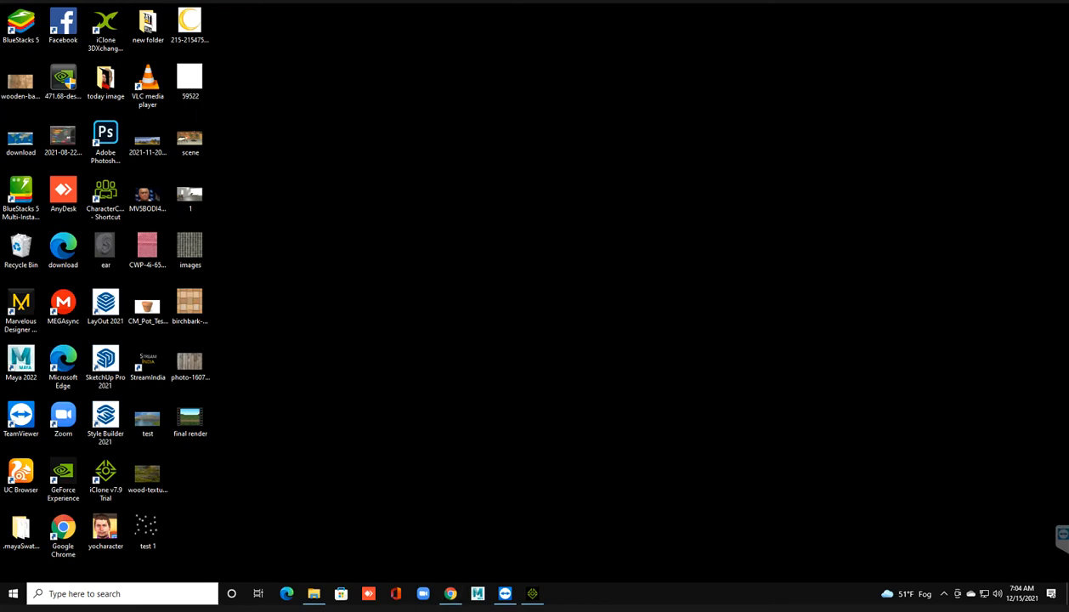
Step: Replay the final render video from the desktop through to its end and close the player
left_click(532, 594)
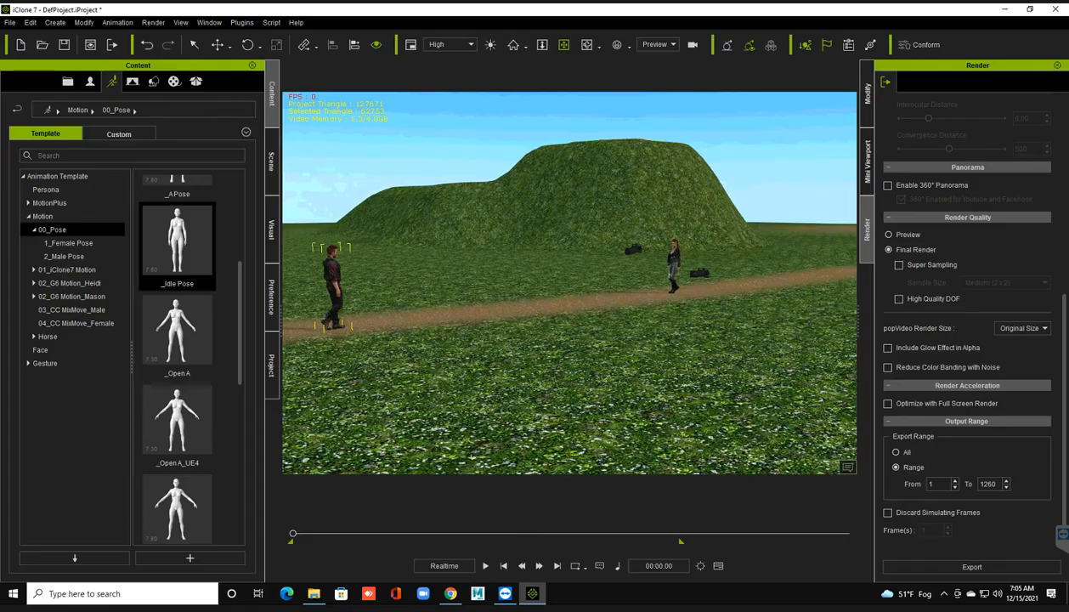
left_click(980, 10)
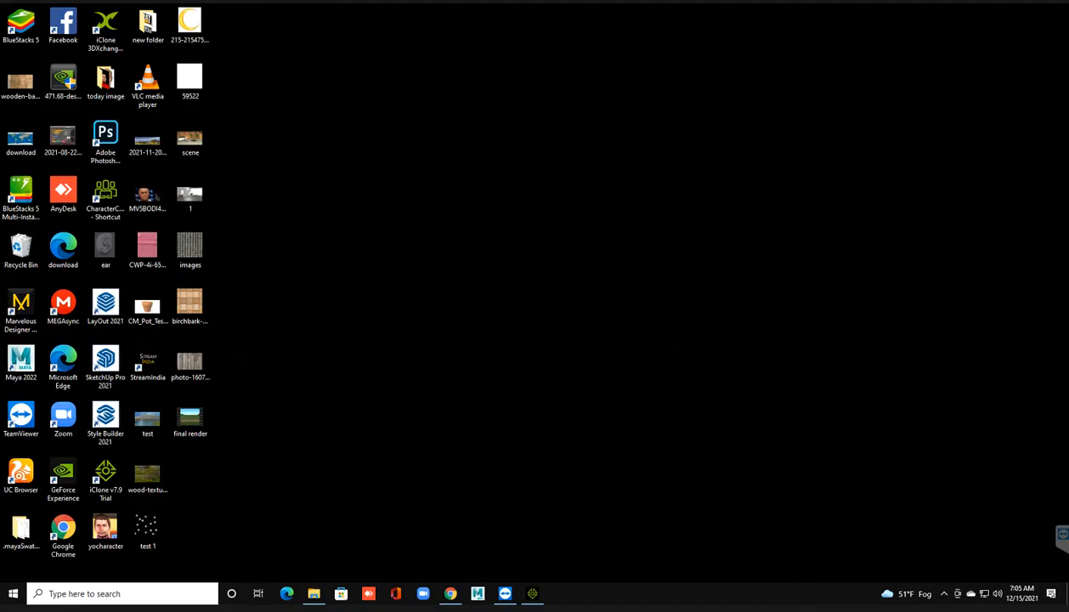
double_click(191, 417)
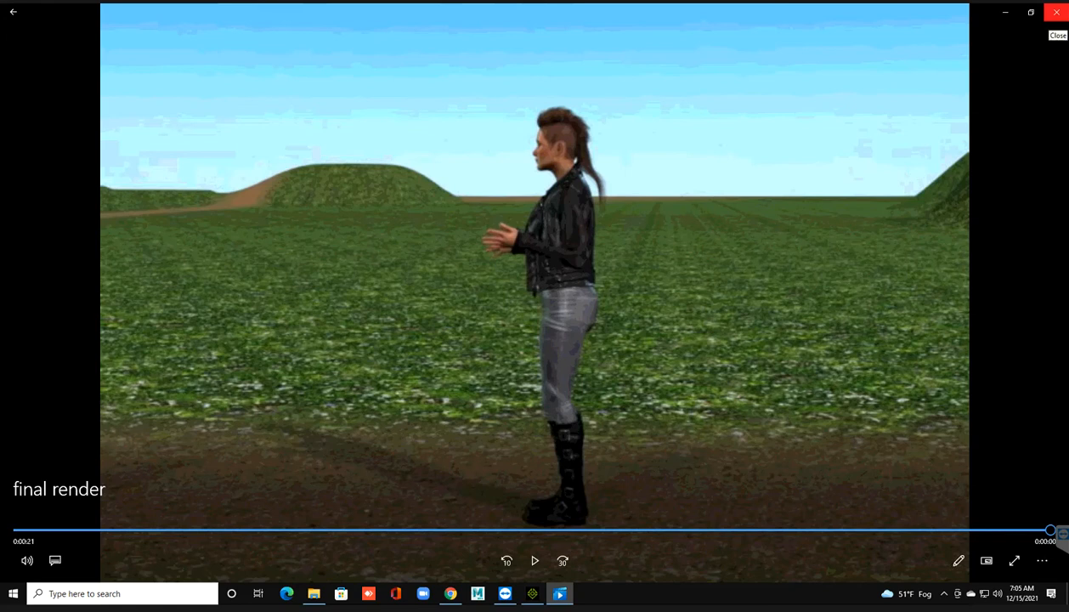
left_click(1056, 11)
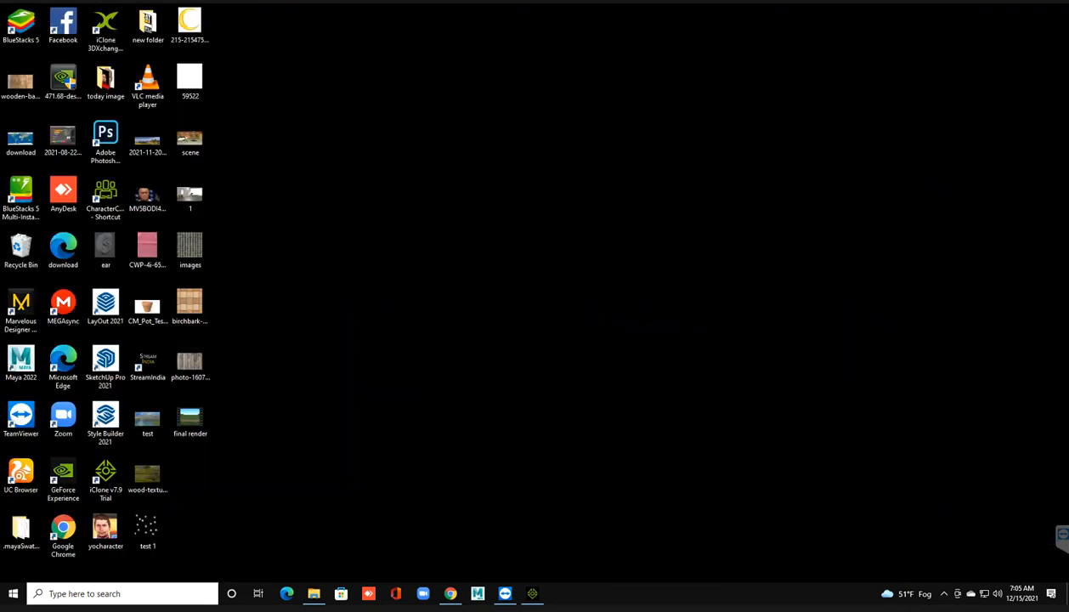
Step: Return to iClone and save the conversation scene as "animation project" in the iclone project folder
left_click(532, 594)
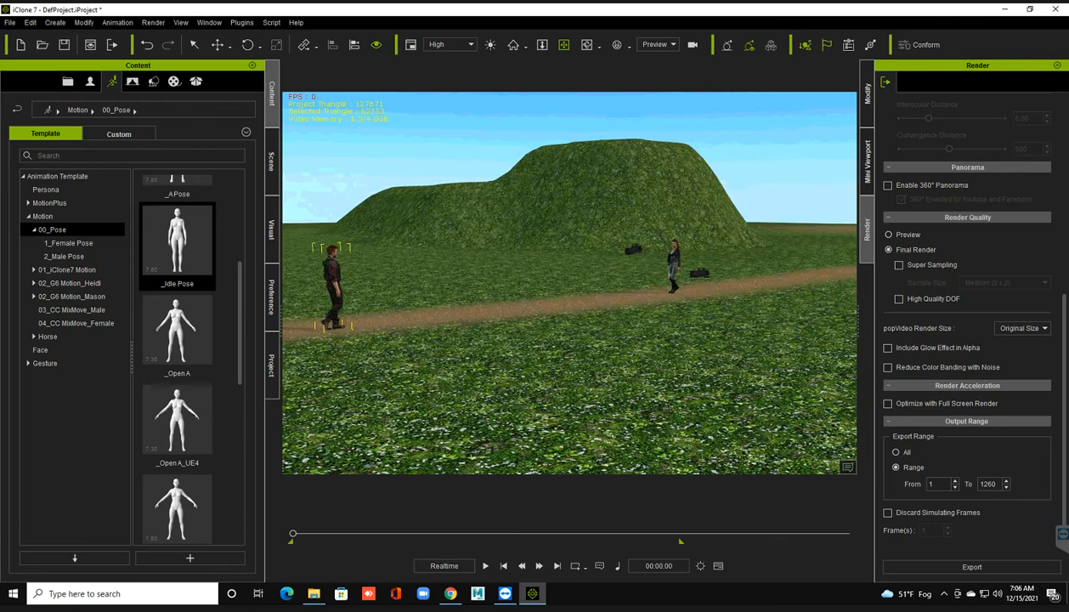
middle_click_drag(561, 298, 578, 303)
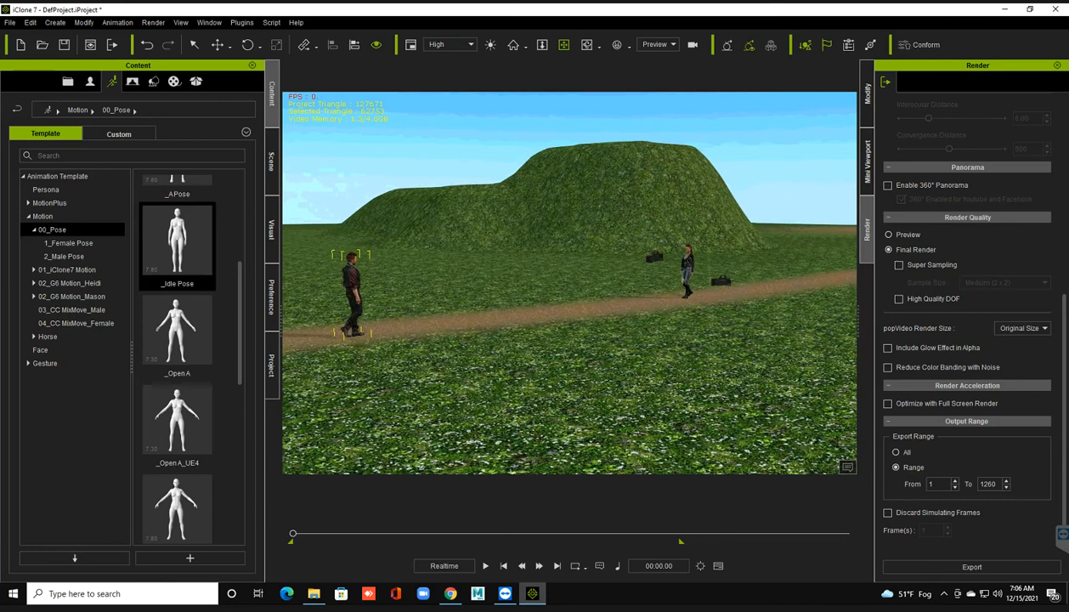
middle_click_drag(510, 297, 701, 334)
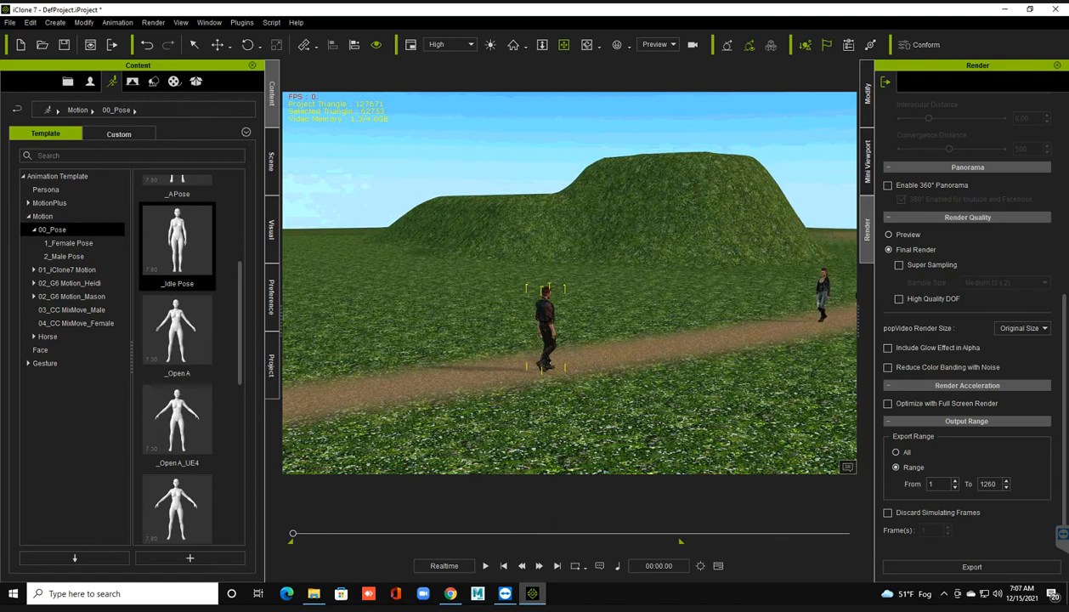
key("ctrl+s")
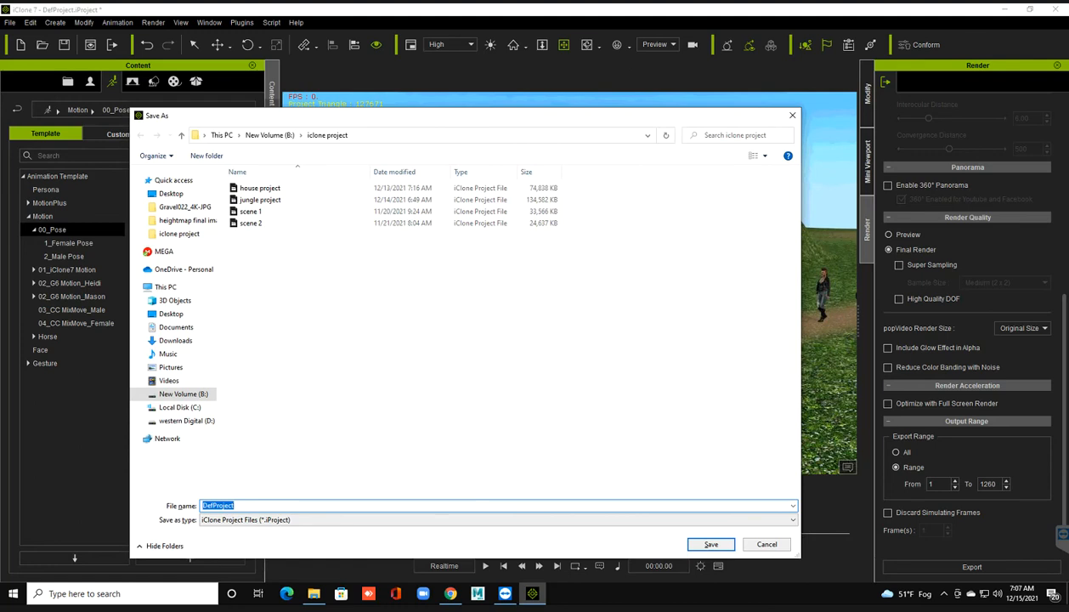
type("animation")
key("BackSpace")
type("n project")
key("Return")
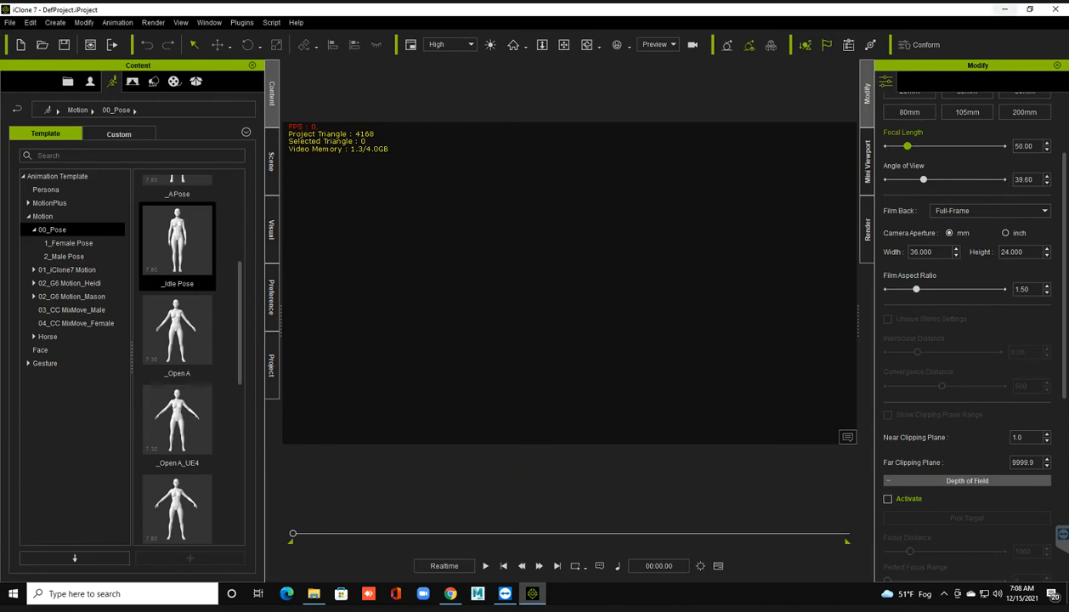
Step: Minimize iClone, search Windows for "window" to view the Windows Update settings, and close them
left_click(1005, 10)
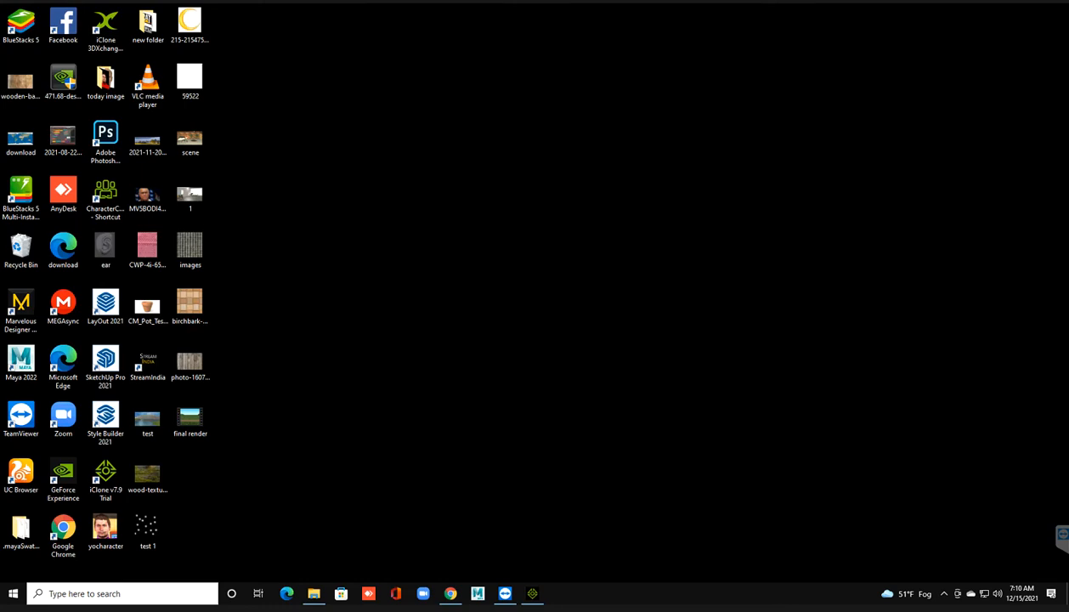
right_click(320, 364)
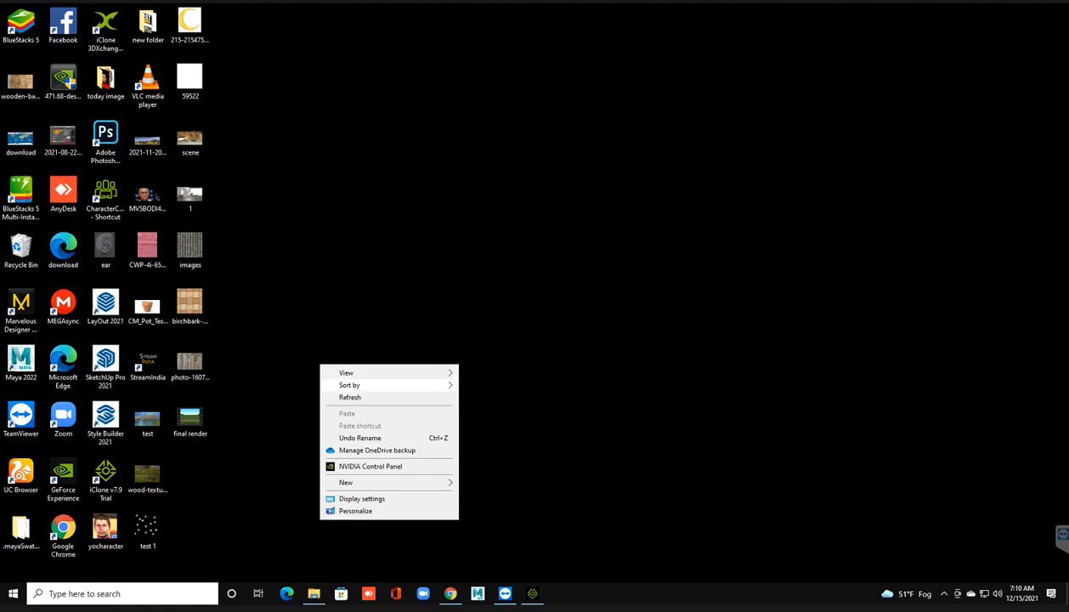
left_click(351, 396)
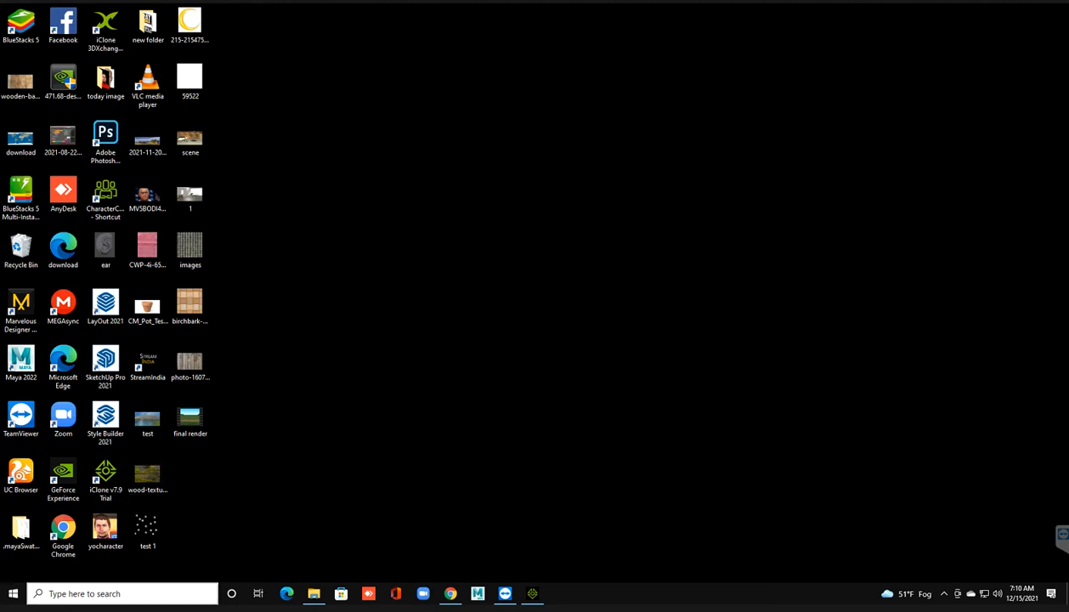
left_click(116, 594)
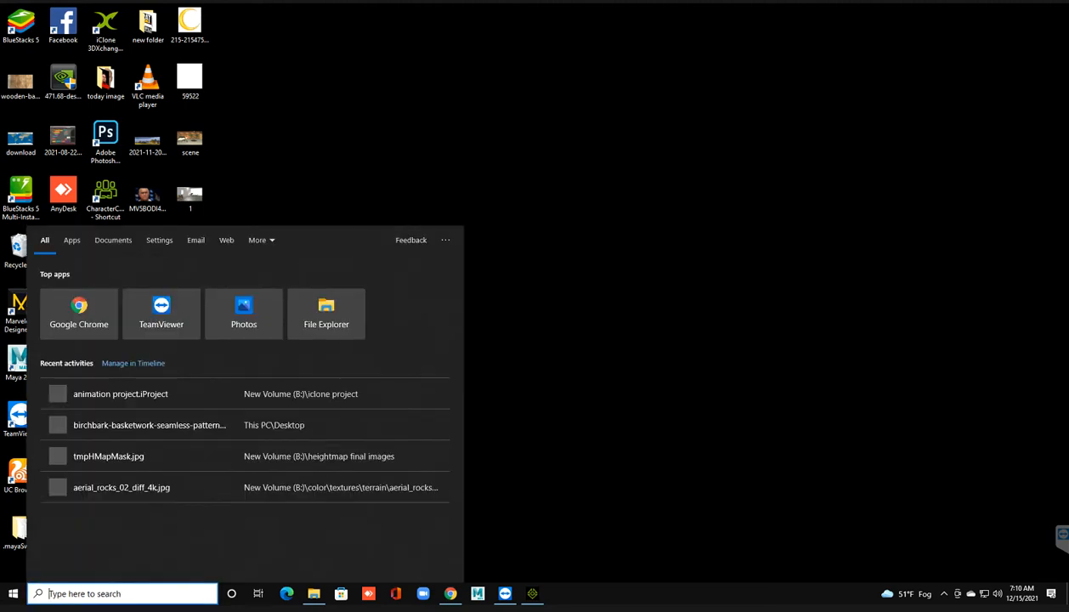
type("windoe")
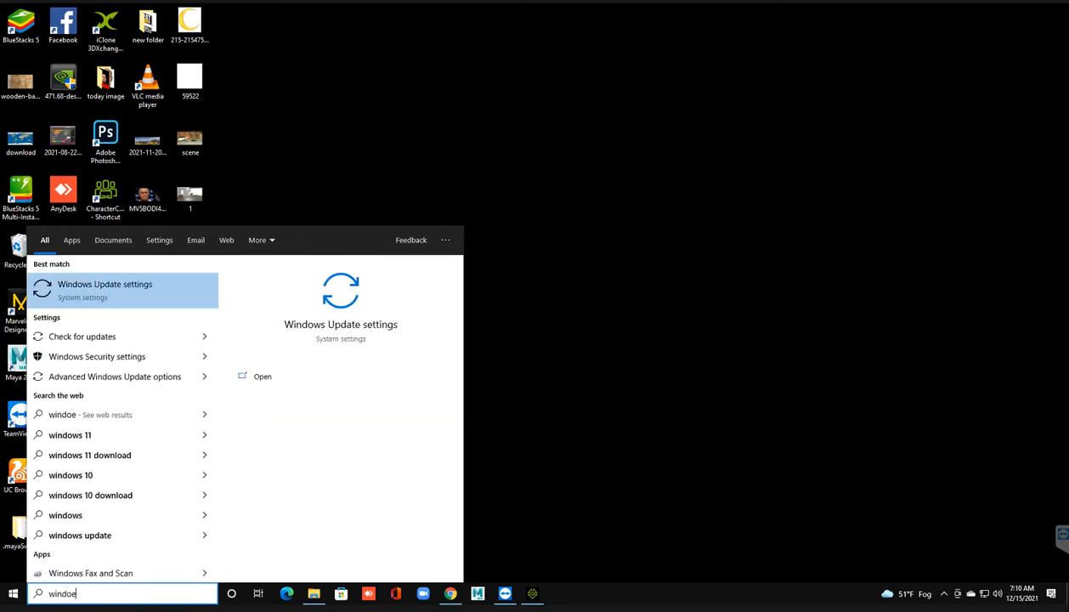
key("BackSpace")
type("w")
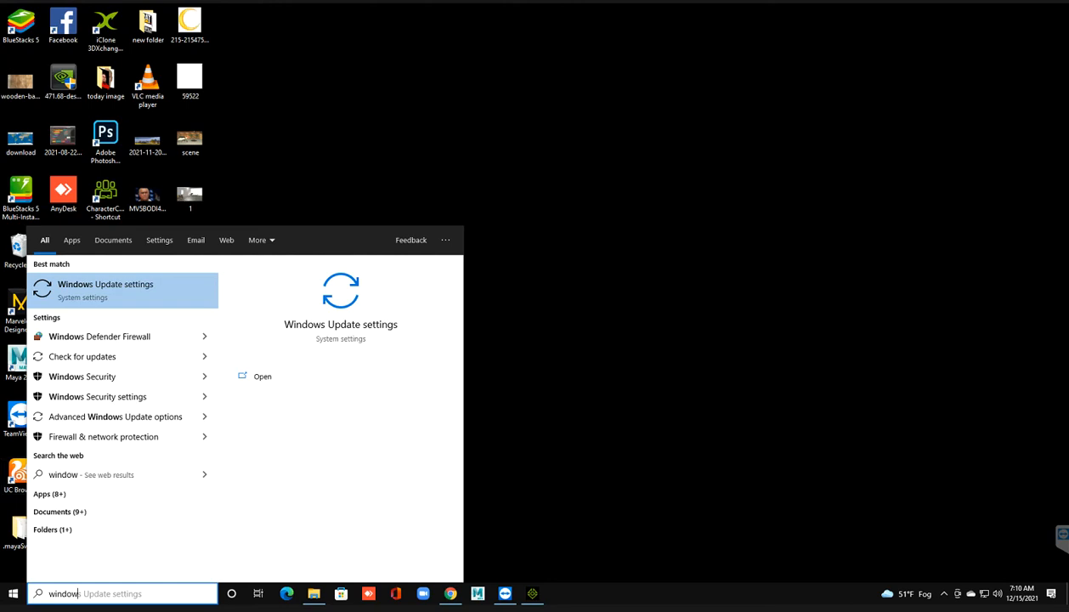
key("Return")
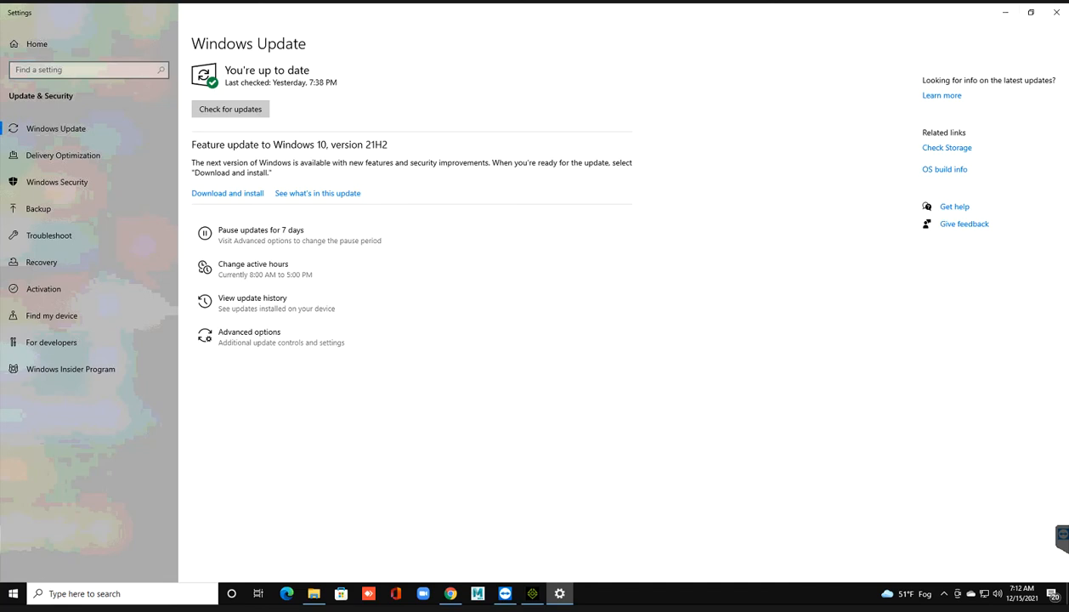
left_click(1056, 12)
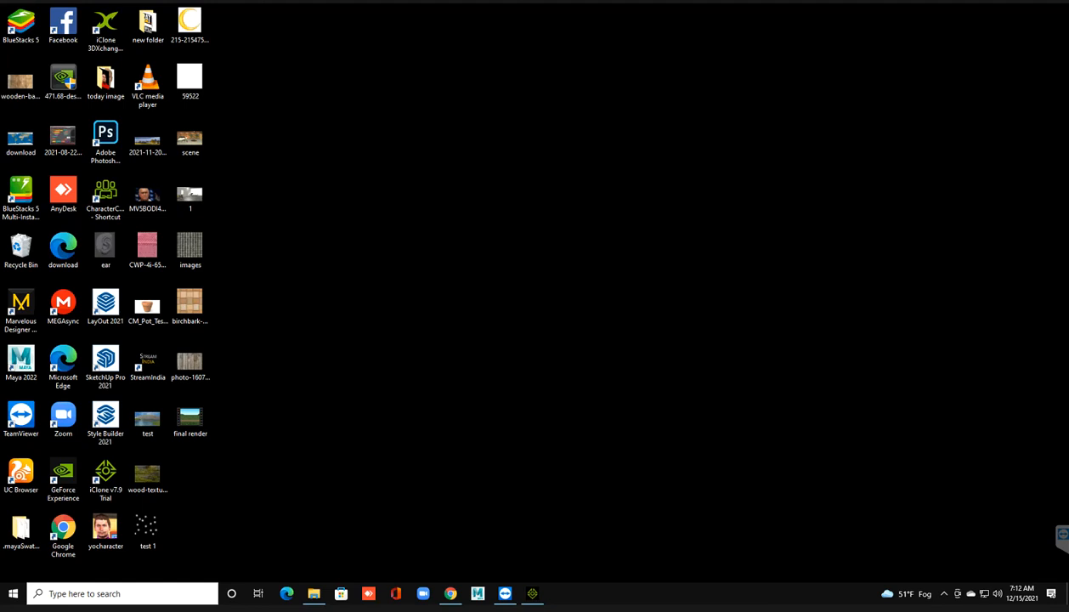
Step: Refresh the desktop several times and return to iClone
right_click(390, 348)
left_click(420, 380)
right_click(375, 296)
left_click(405, 329)
right_click(383, 252)
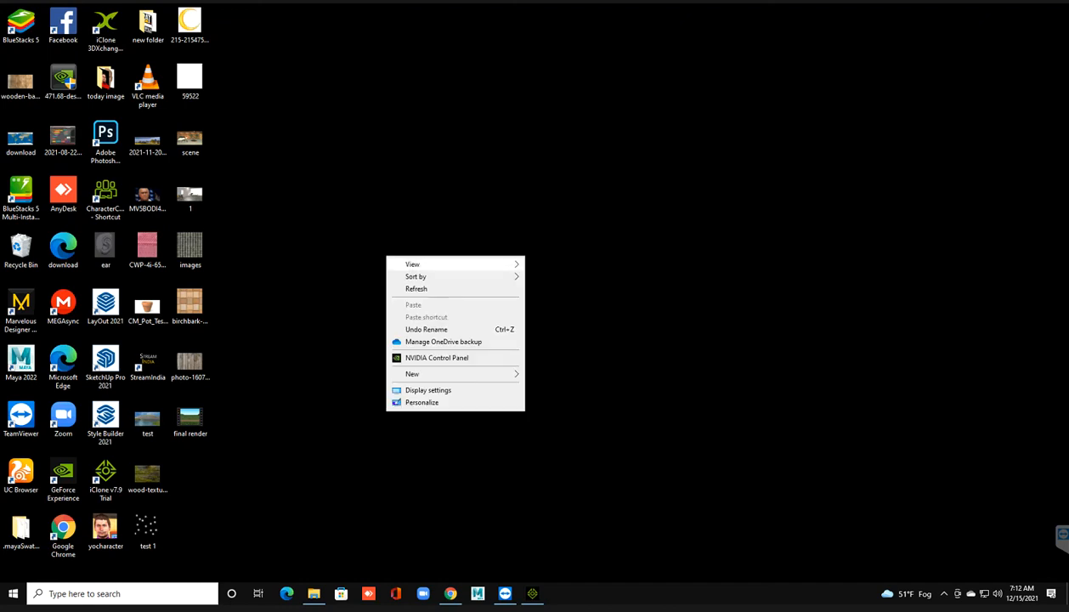
left_click(407, 284)
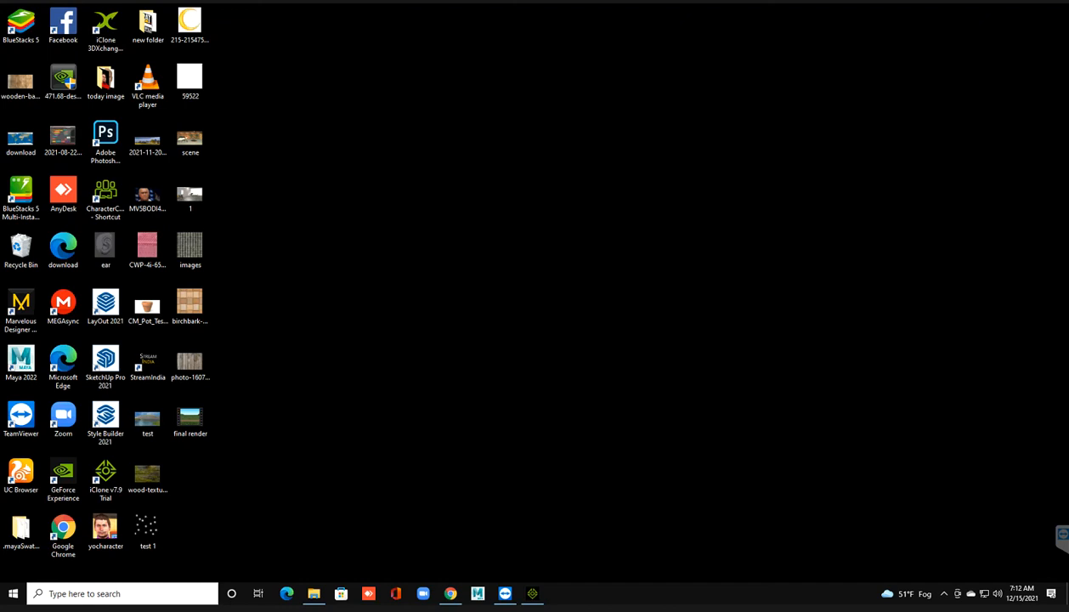
right_click(375, 252)
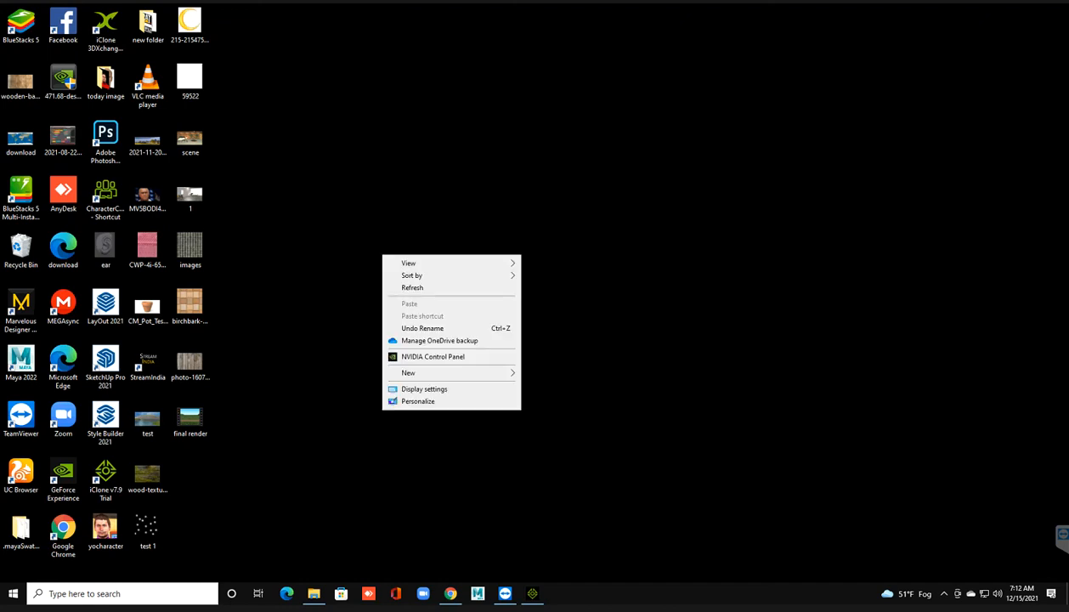
left_click(406, 283)
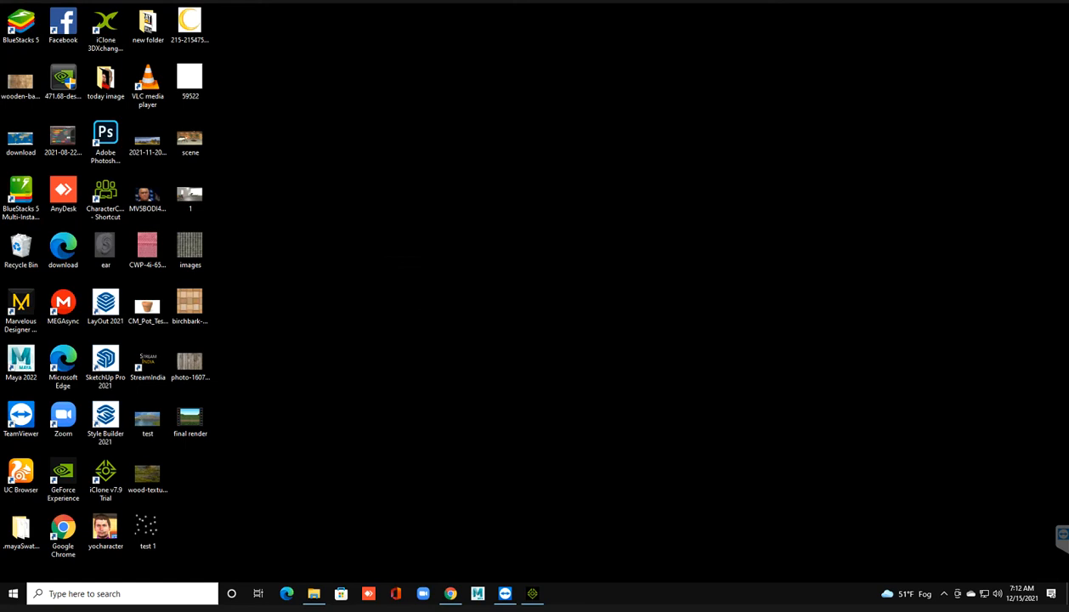
right_click(416, 241)
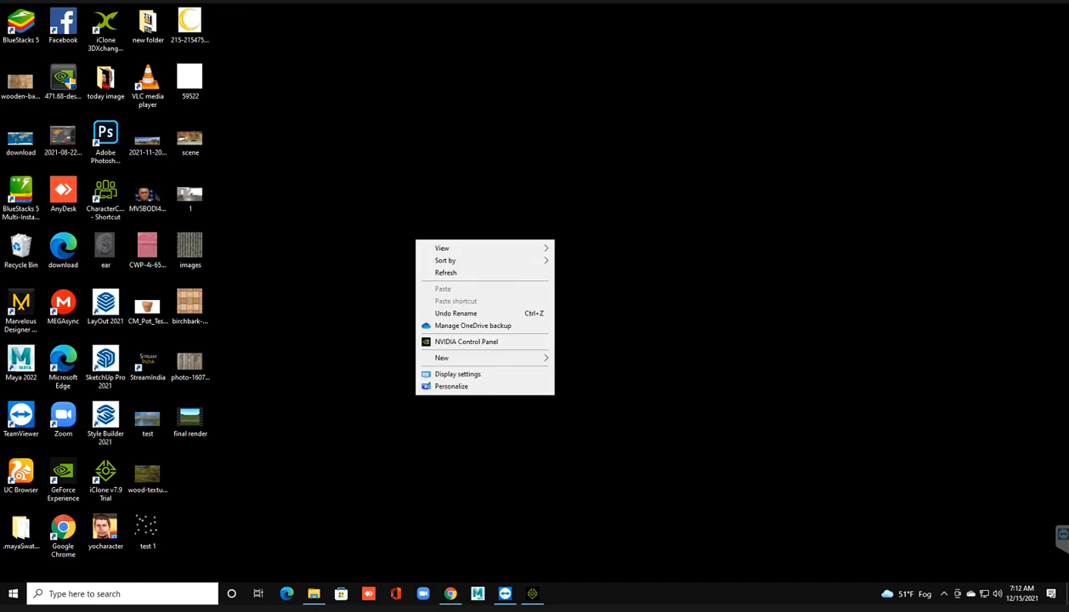
left_click(446, 272)
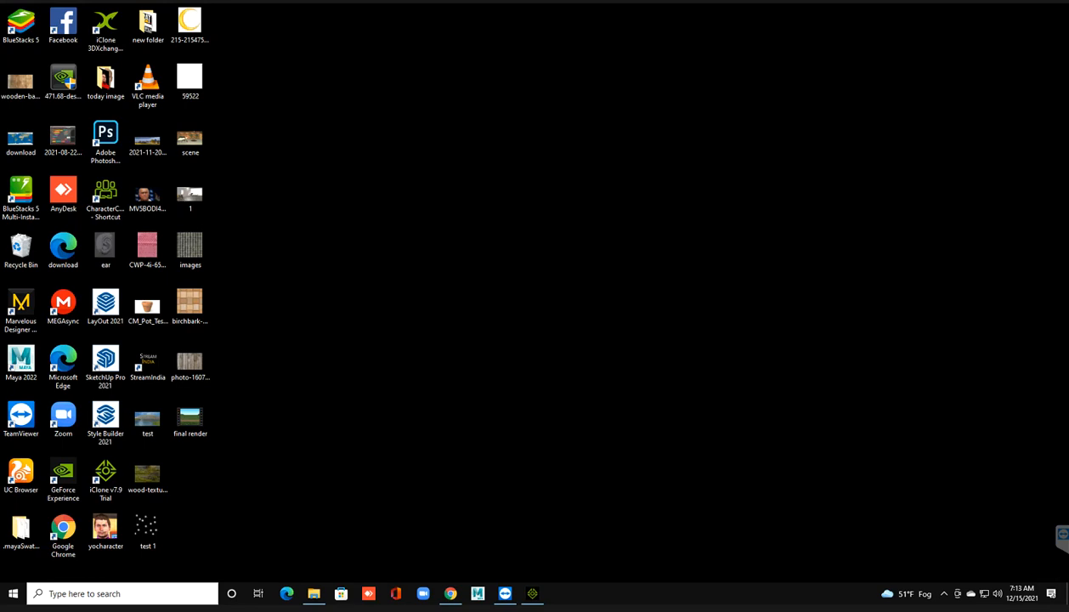
right_click(408, 308)
left_click(439, 341)
left_click(532, 593)
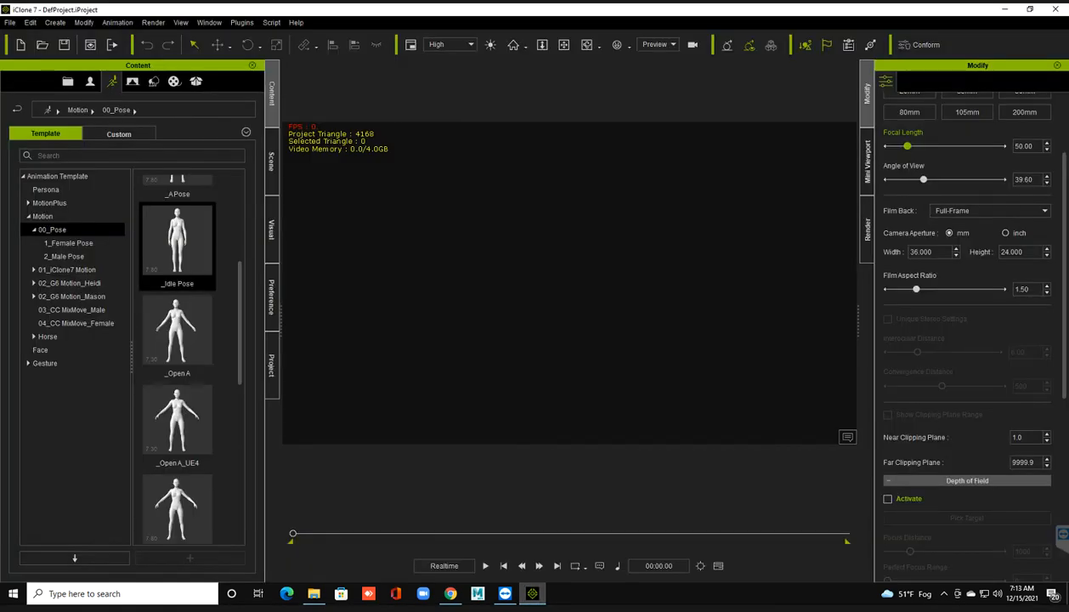
left_click(10, 22)
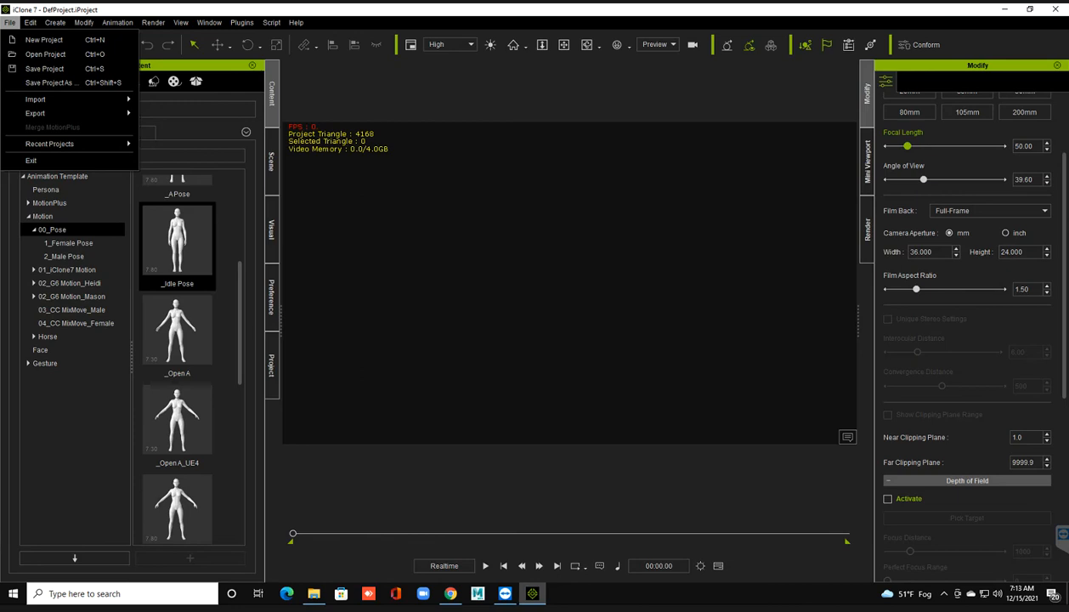
left_click(44, 69)
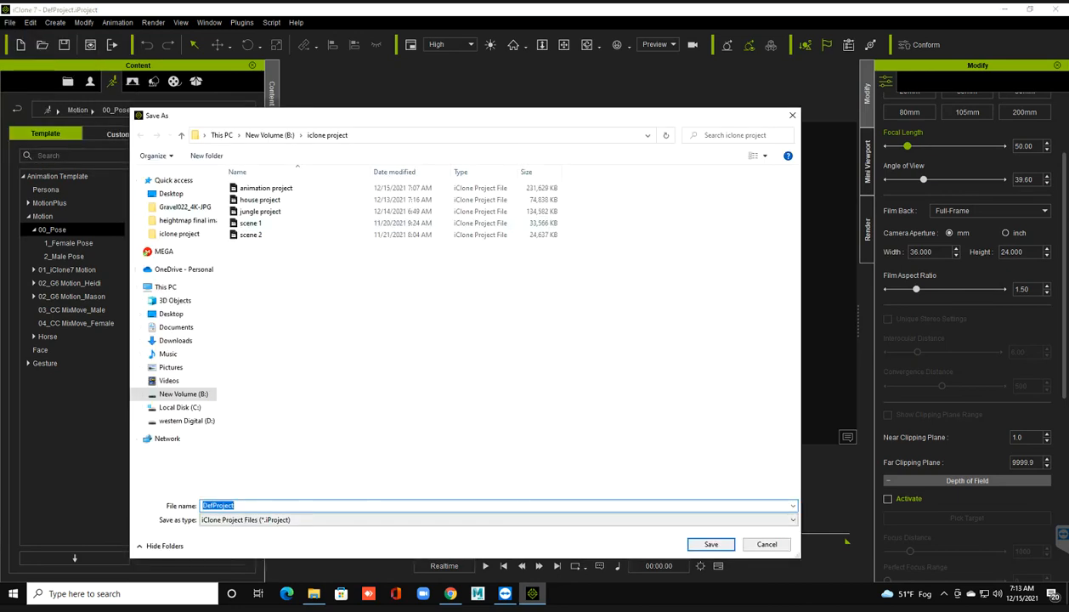
mouse_move(261, 211)
left_mouse_down()
mouse_move(386, 242)
mouse_move(532, 411)
mouse_move(437, 301)
mouse_move(281, 212)
left_mouse_up()
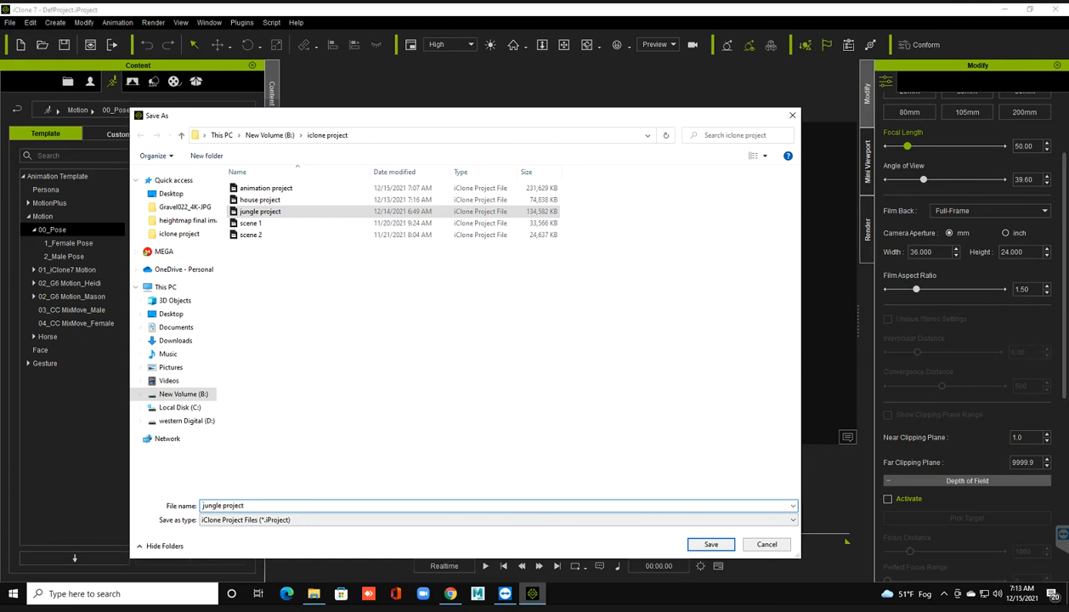
key("Return")
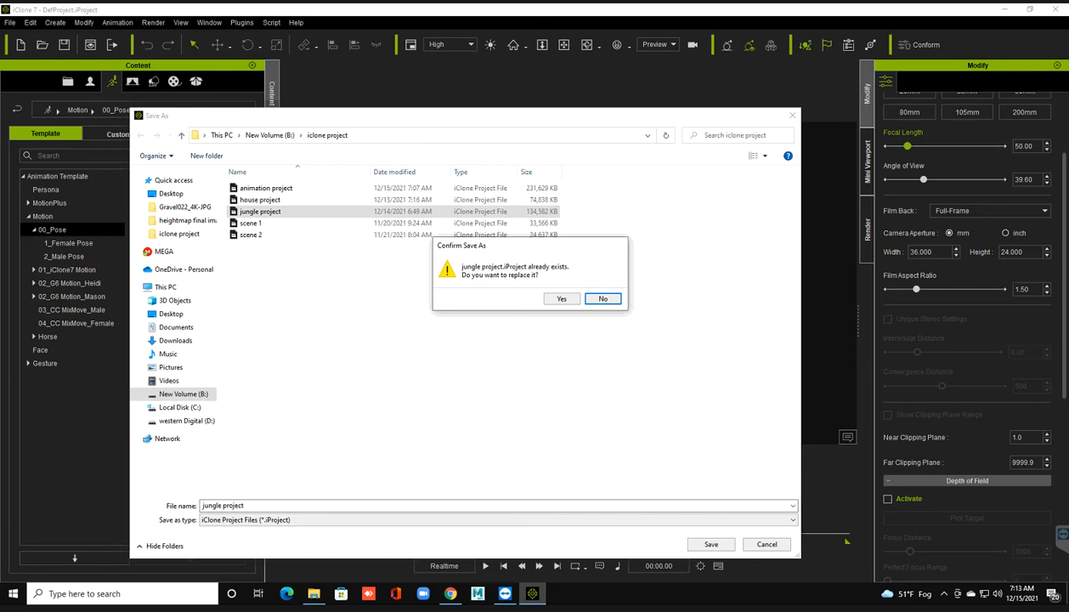
left_click(603, 299)
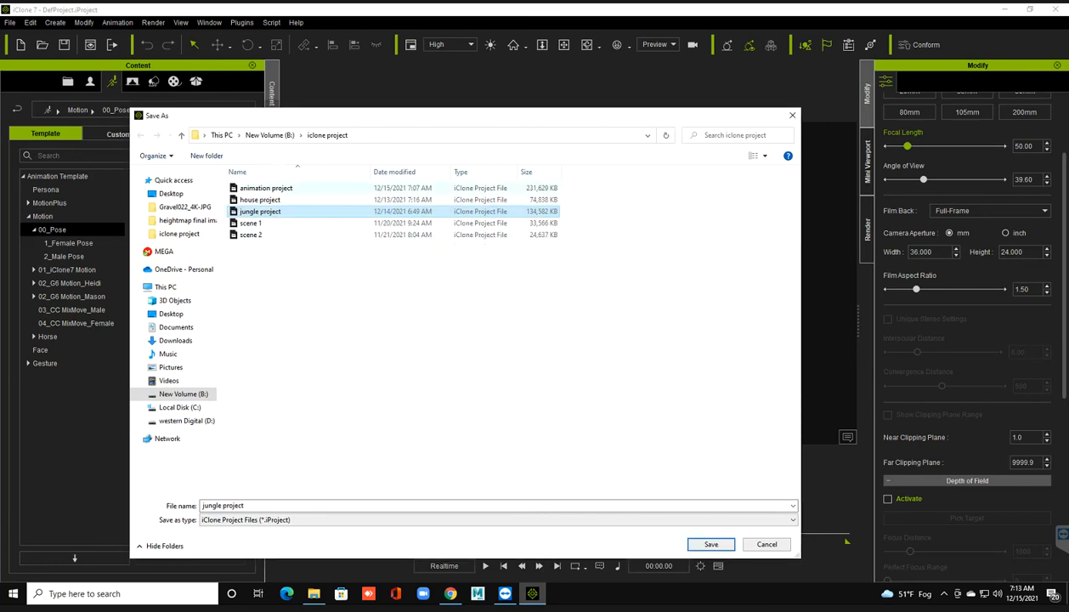
left_click(266, 188)
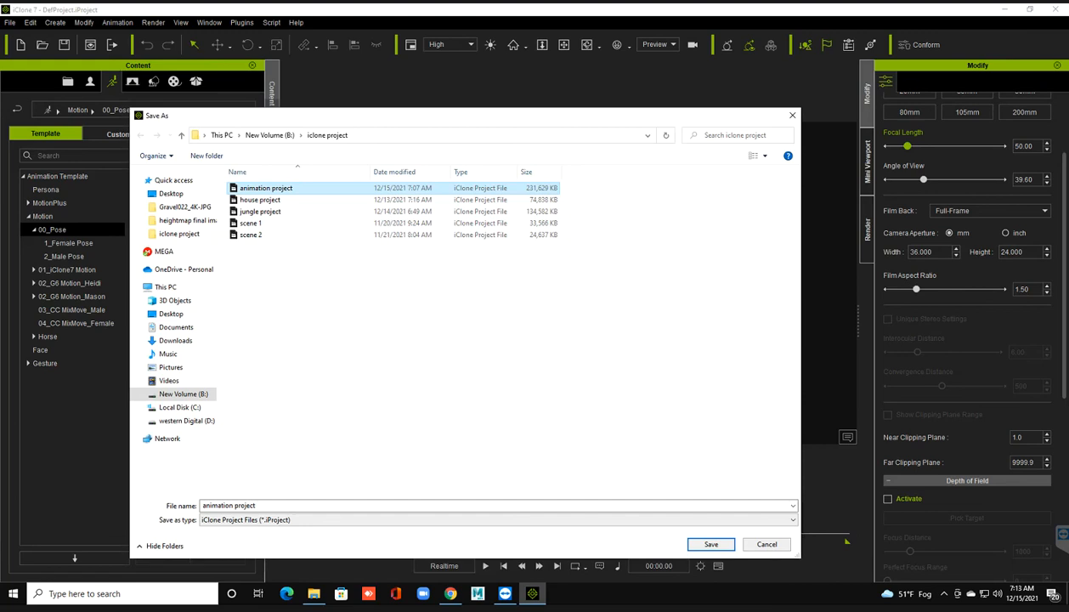
left_click(767, 544)
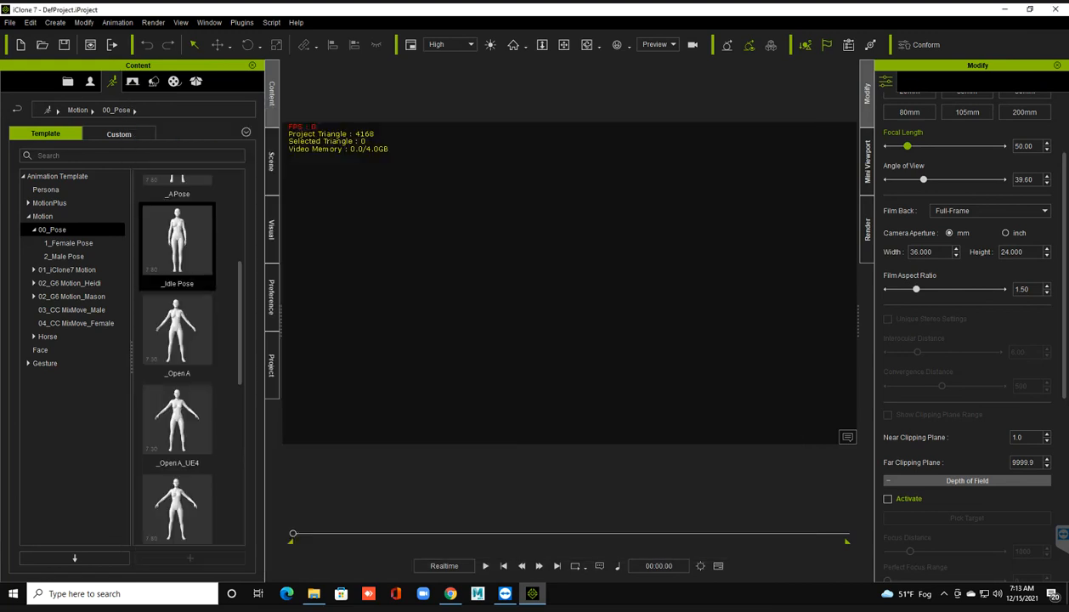
Step: Try to open the saved "animation project" file from the iclone project folder
left_click(9, 22)
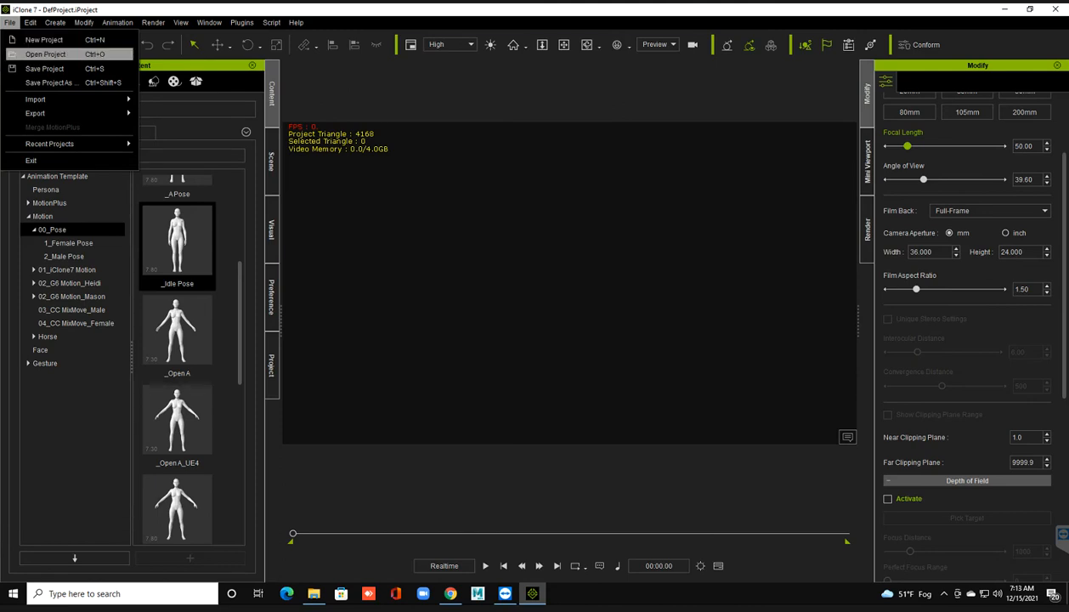
left_click(45, 54)
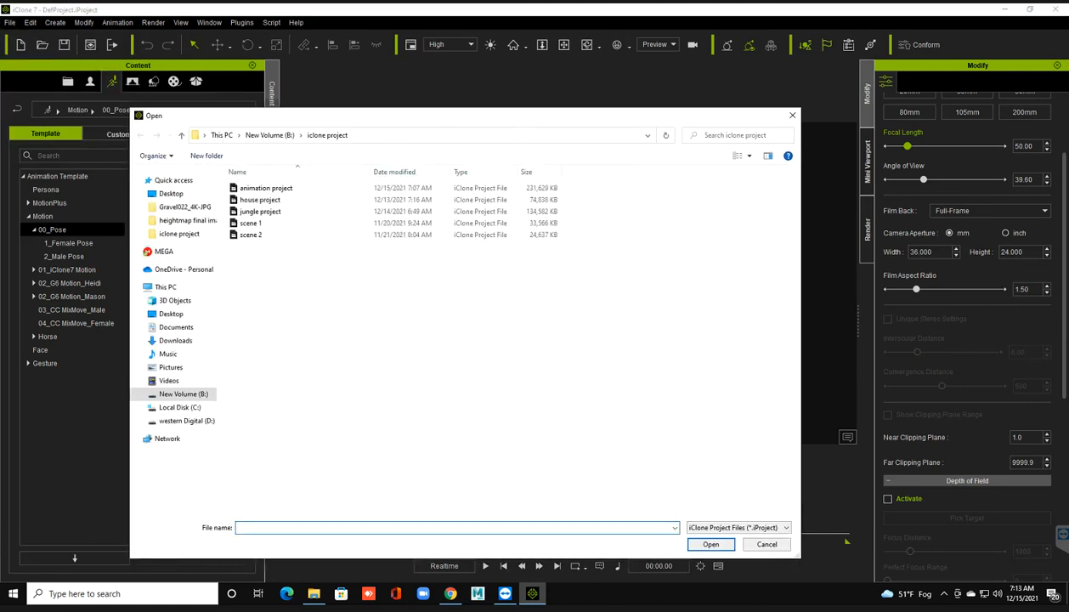
left_click(266, 188)
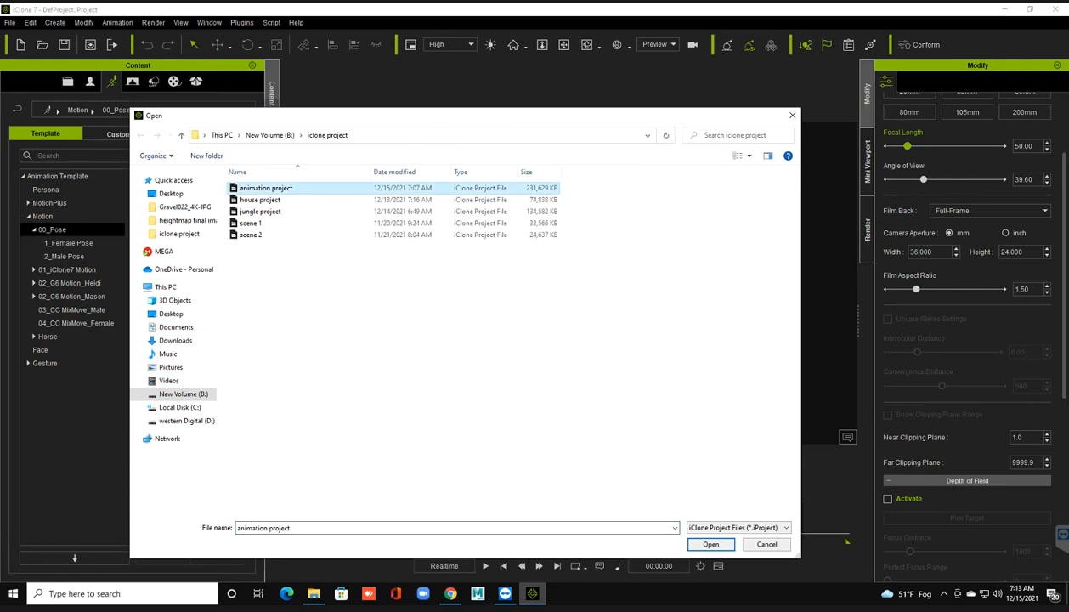
left_click(710, 544)
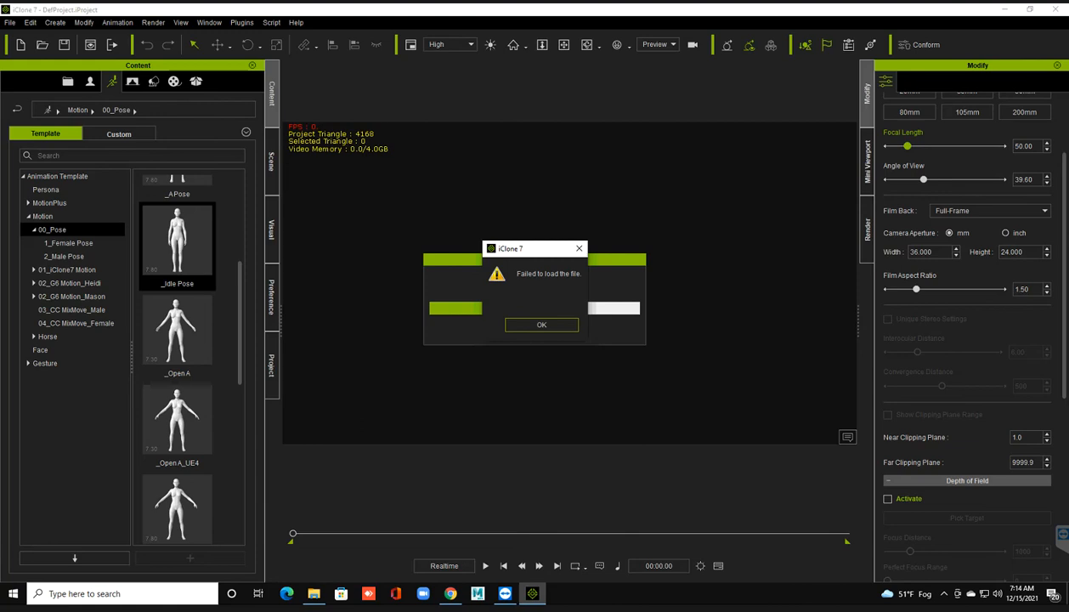
Step: Acknowledge the load failure and application error messages to terminate the crashed iClone session
key("Return")
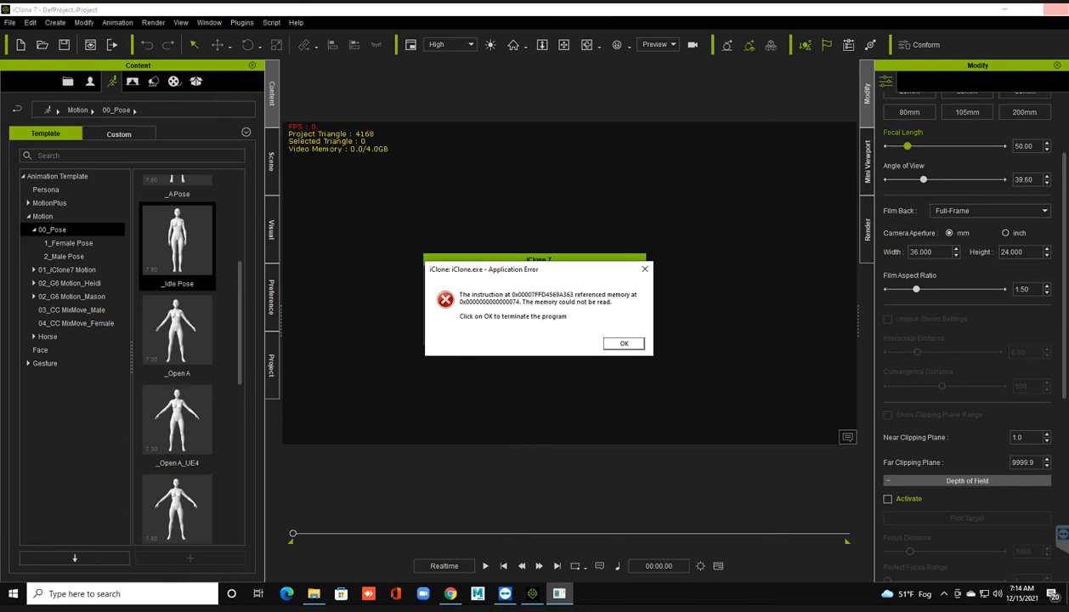
key("Return")
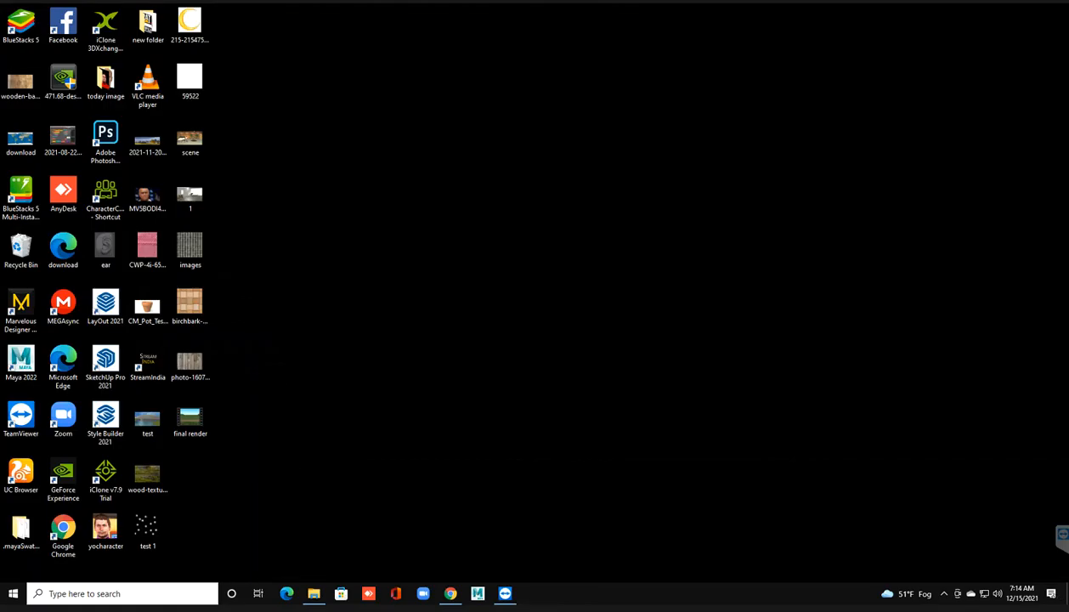
Step: Refresh the Windows desktop several times
right_click(352, 278)
left_click(383, 310)
right_click(394, 281)
left_click(416, 312)
right_click(428, 208)
left_click(459, 240)
right_click(448, 244)
left_click(473, 275)
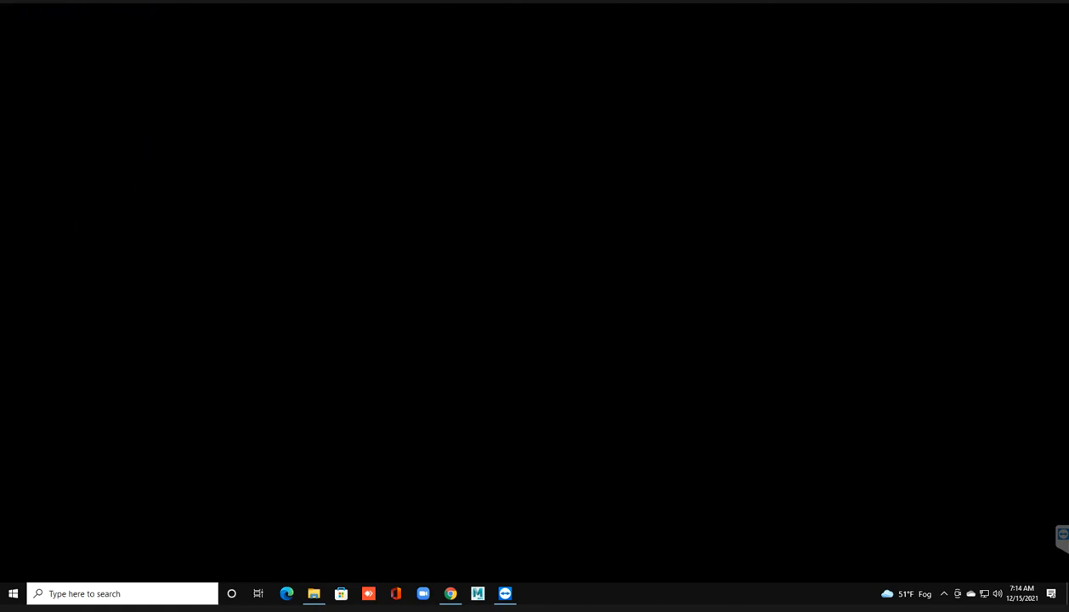
right_click(451, 244)
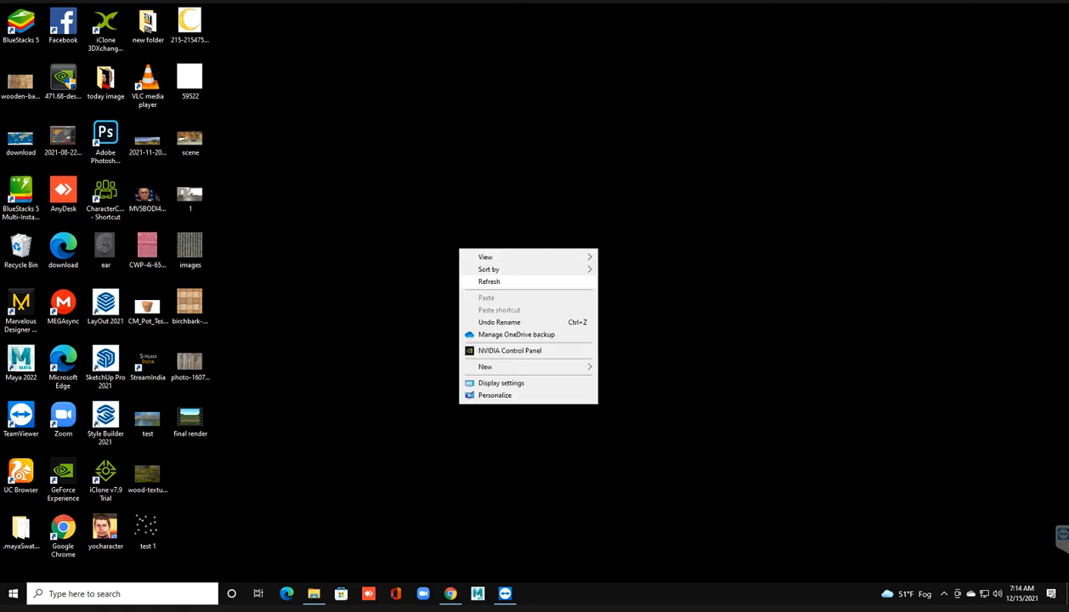
left_click(476, 277)
right_click(418, 248)
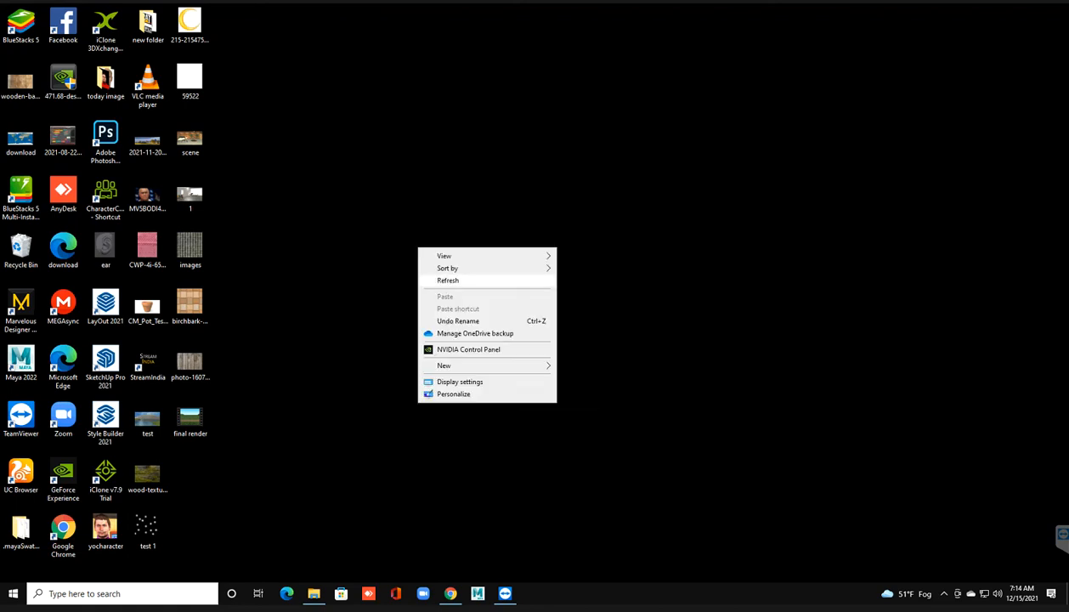
left_click(459, 280)
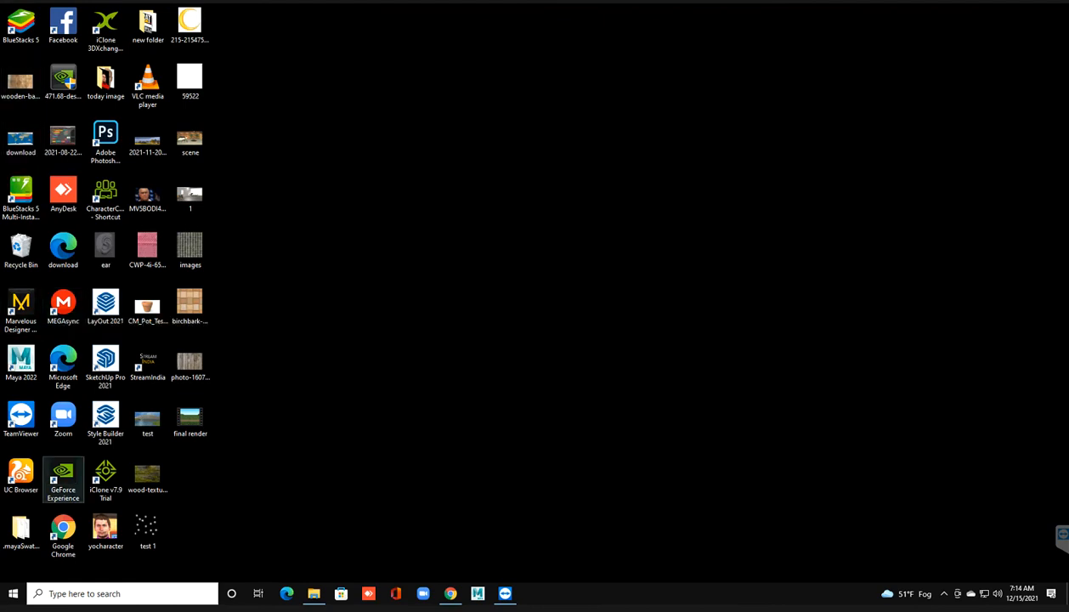
right_click(290, 393)
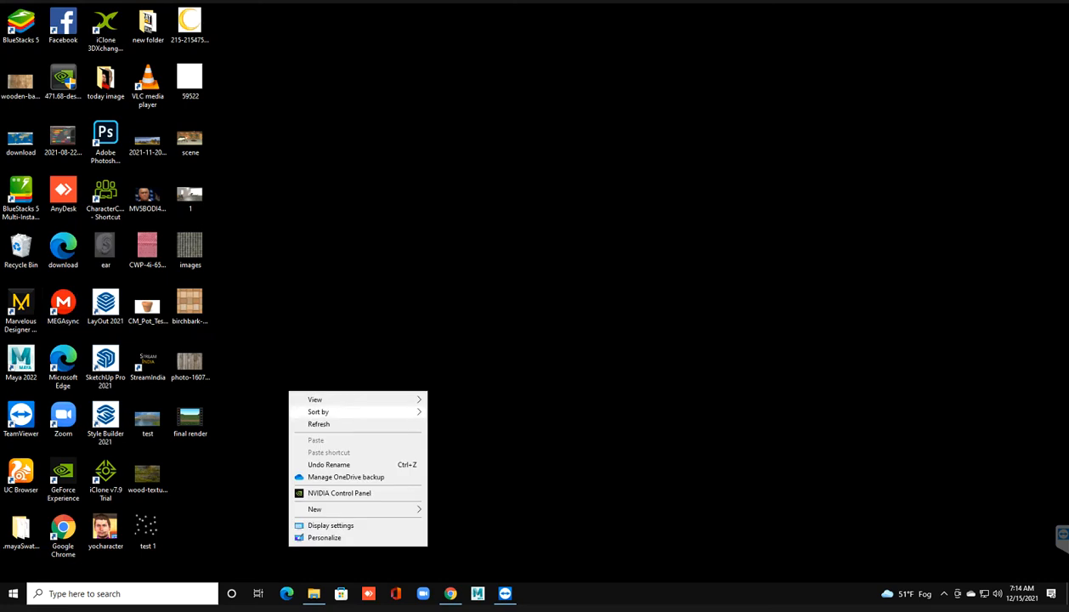
mouse_move(323, 411)
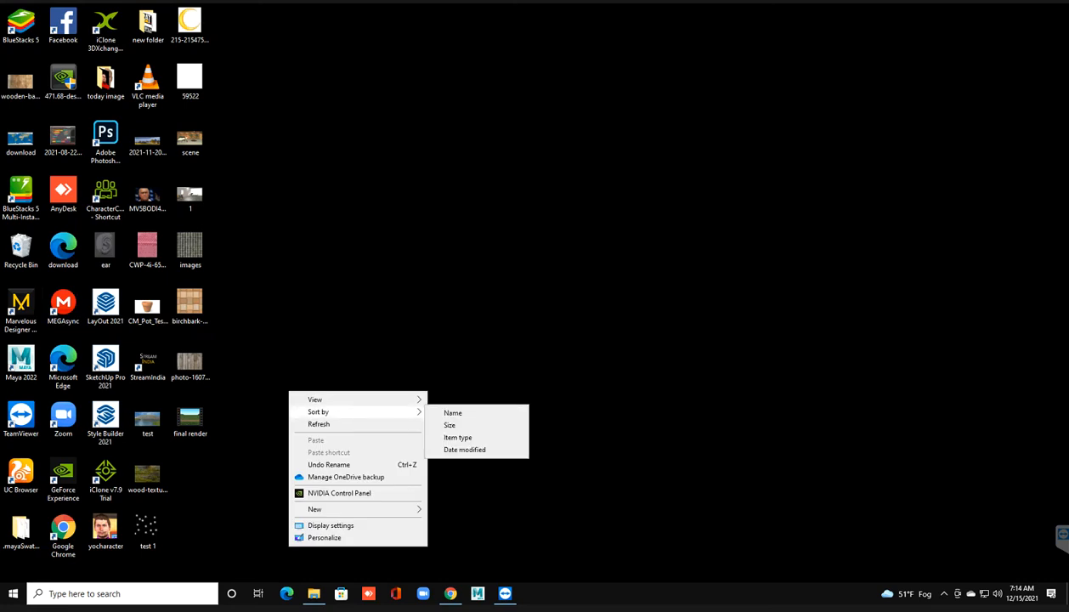
left_click(320, 424)
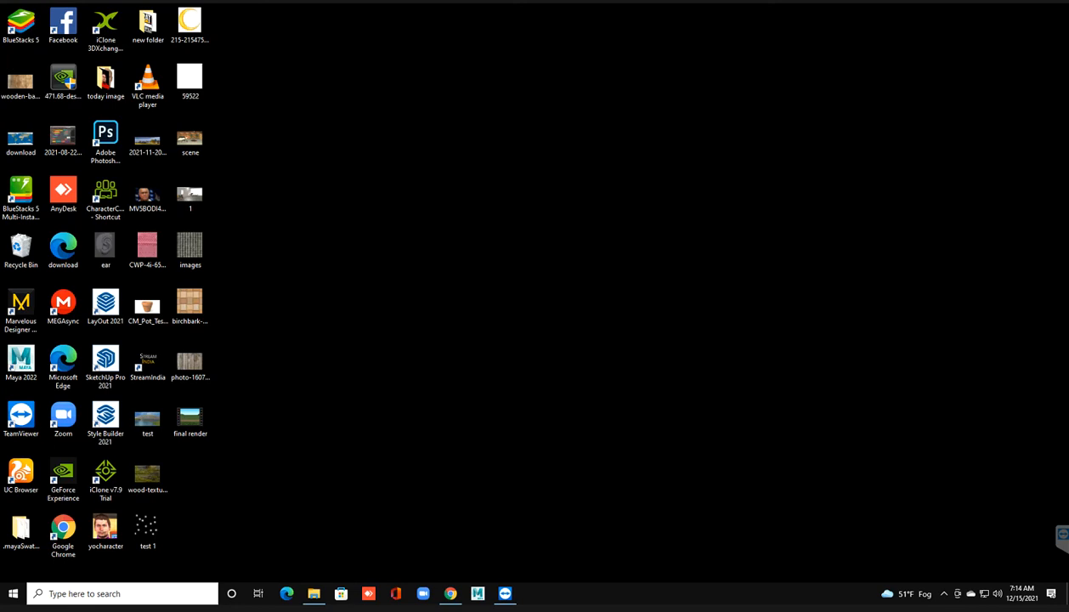
Step: Relaunch iClone v7.9 Trial, declining both the unsaved project recovery and the sign-up offer
double_click(107, 478)
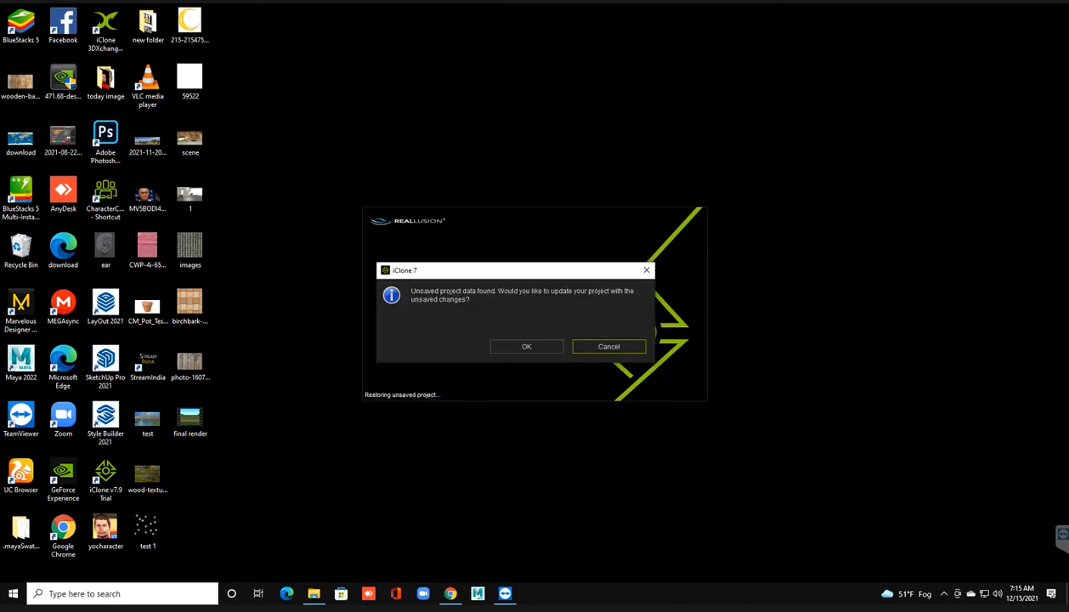
left_click(609, 347)
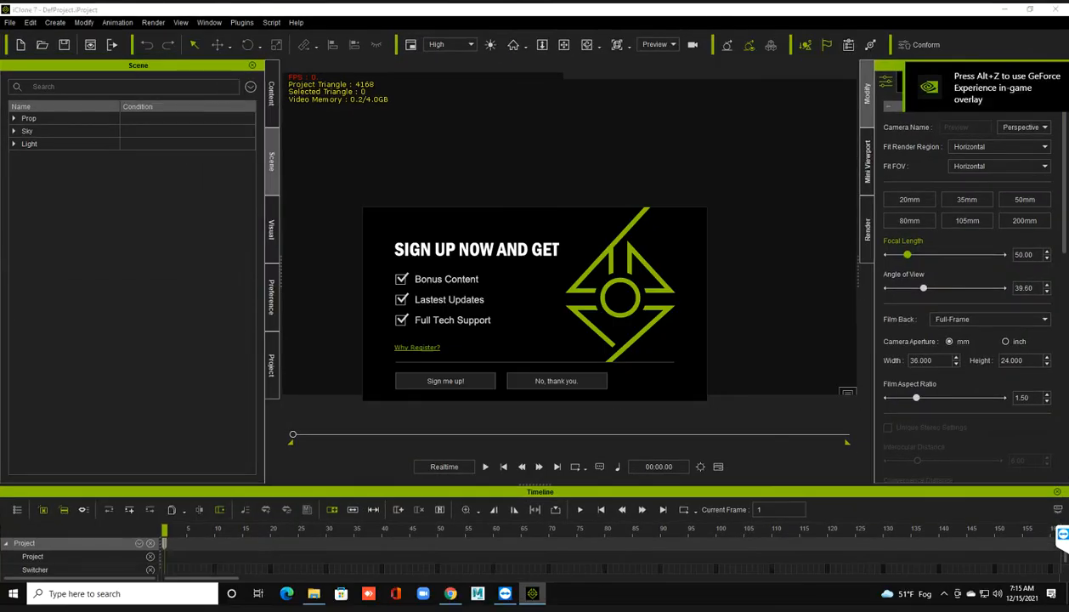
left_click(556, 381)
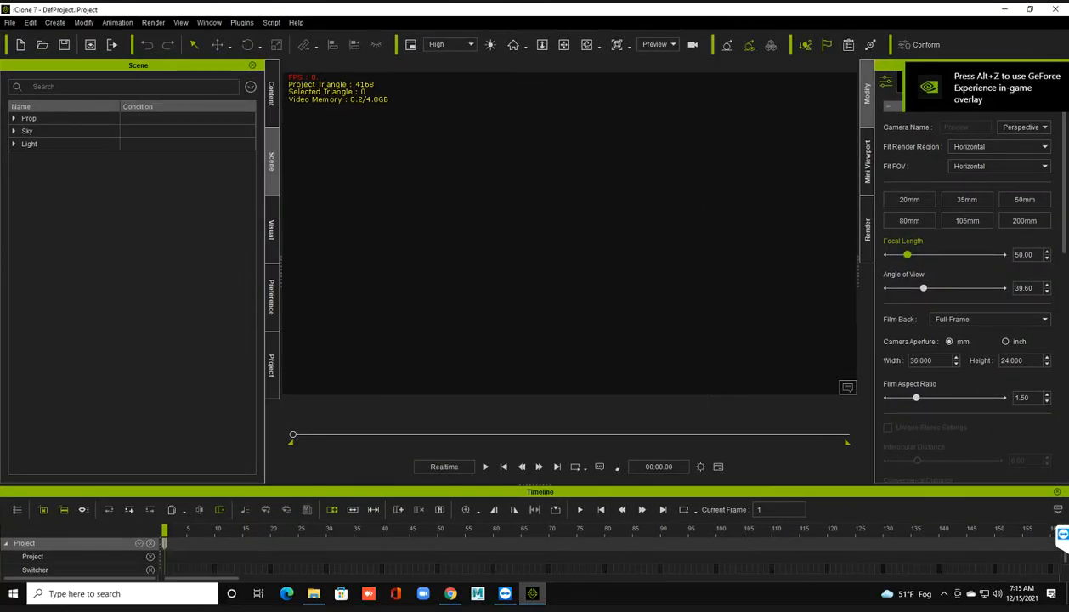
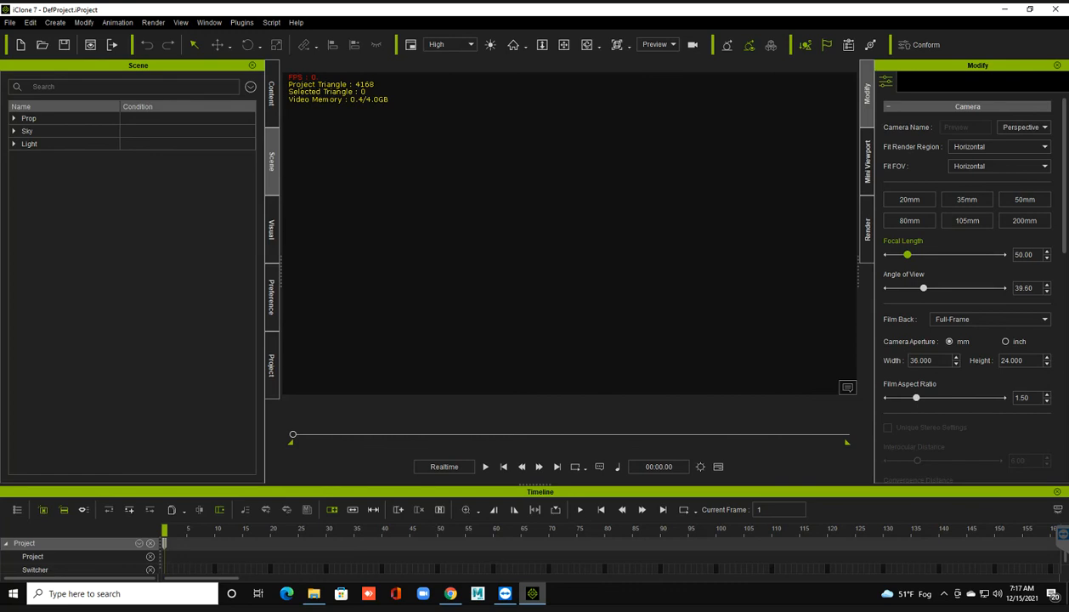
Step: Set the project's time unit to Frame in the new default project
left_click(271, 365)
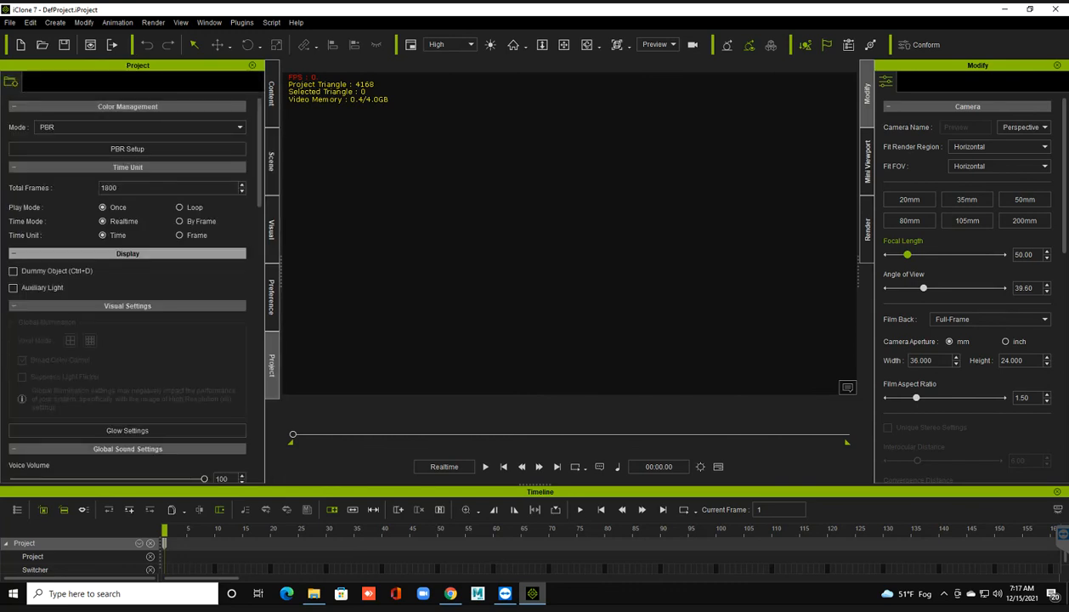
left_click(180, 234)
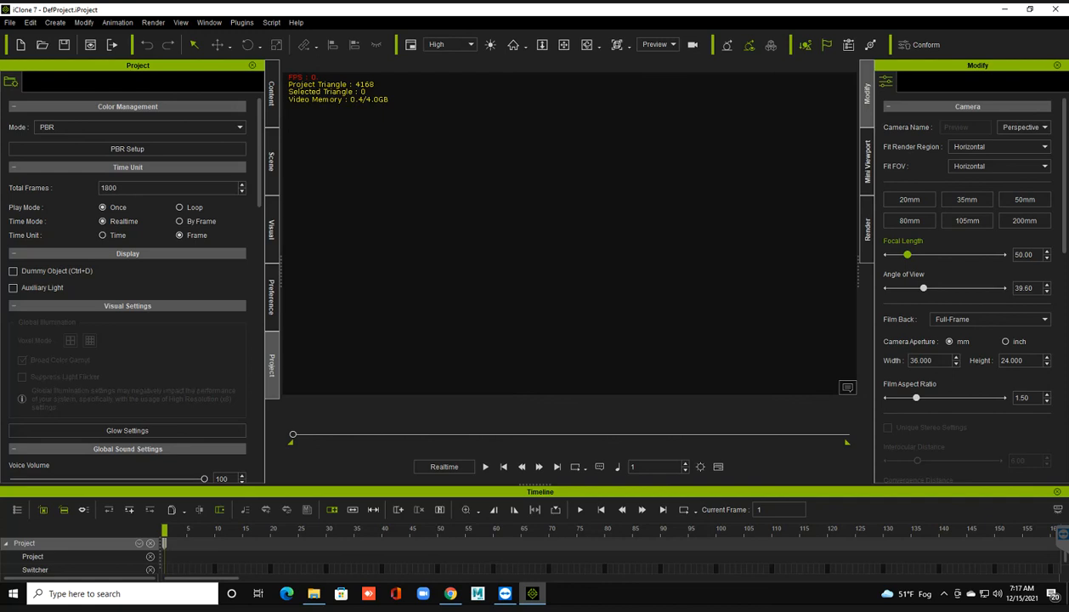